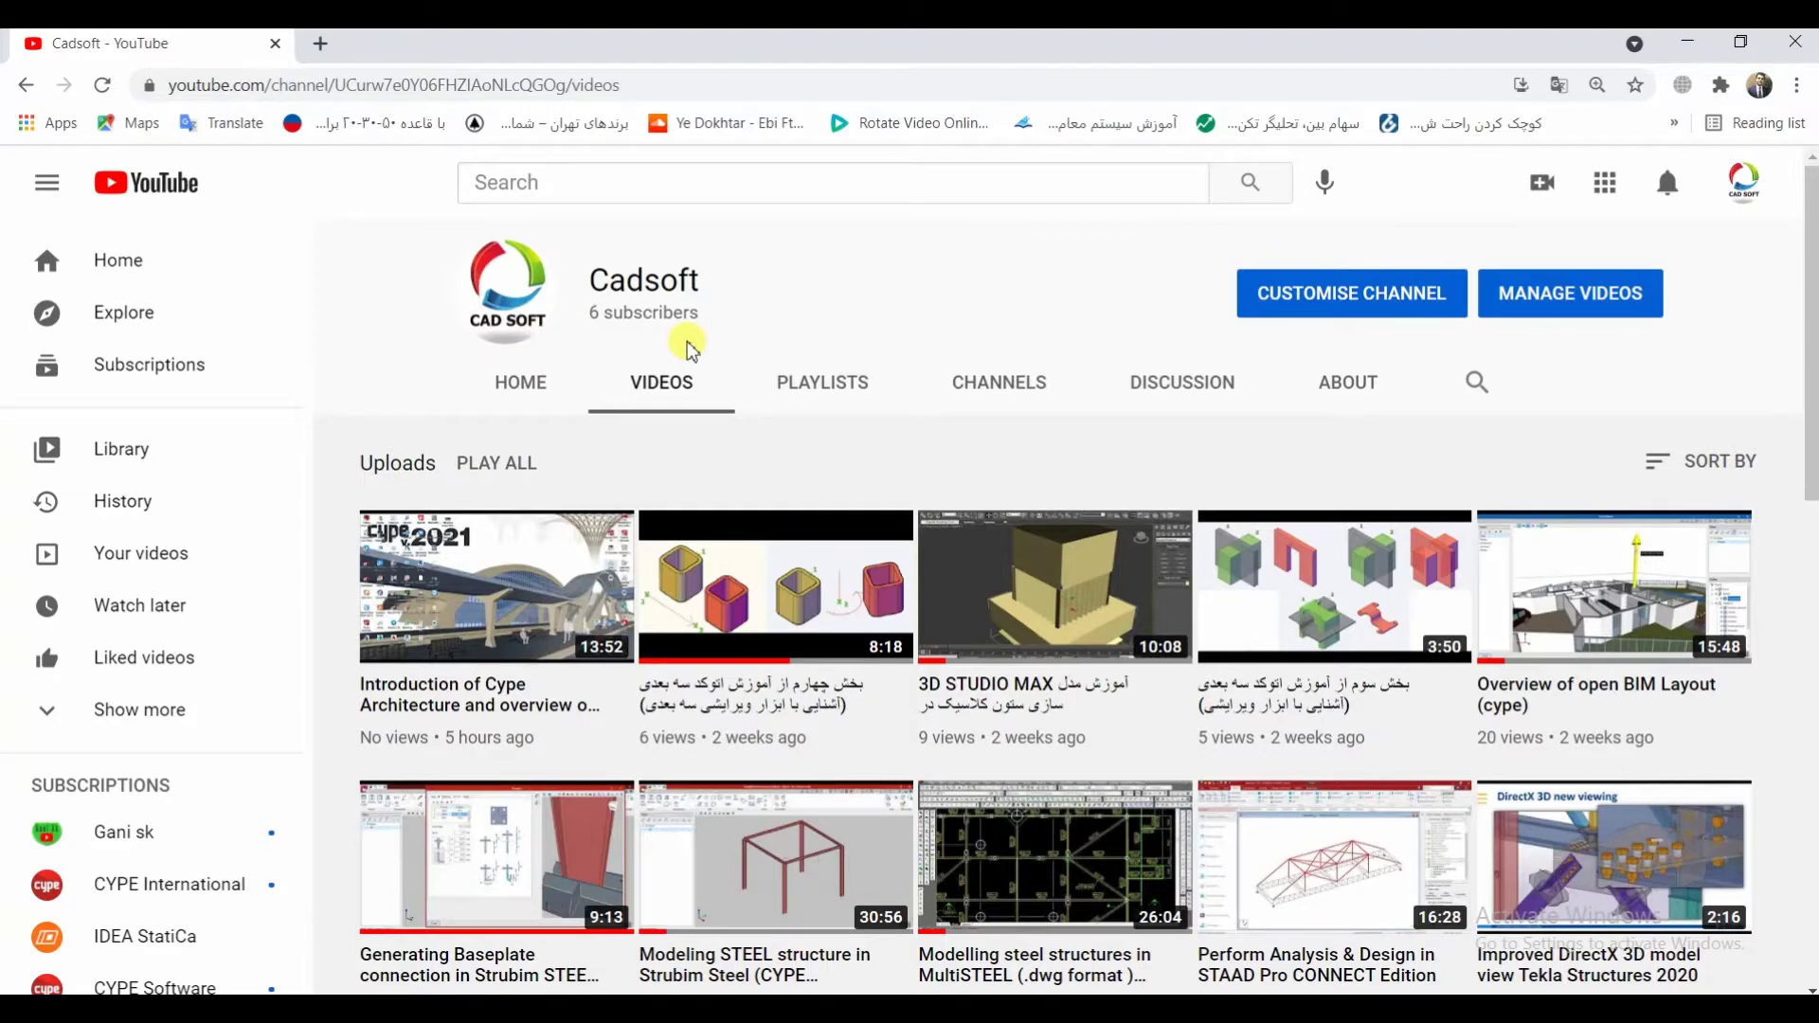
# - Look through the Cadsoft channel's uploaded videos and the list of accounts available for switching
pyautogui.scroll(-3, 1810, 453)
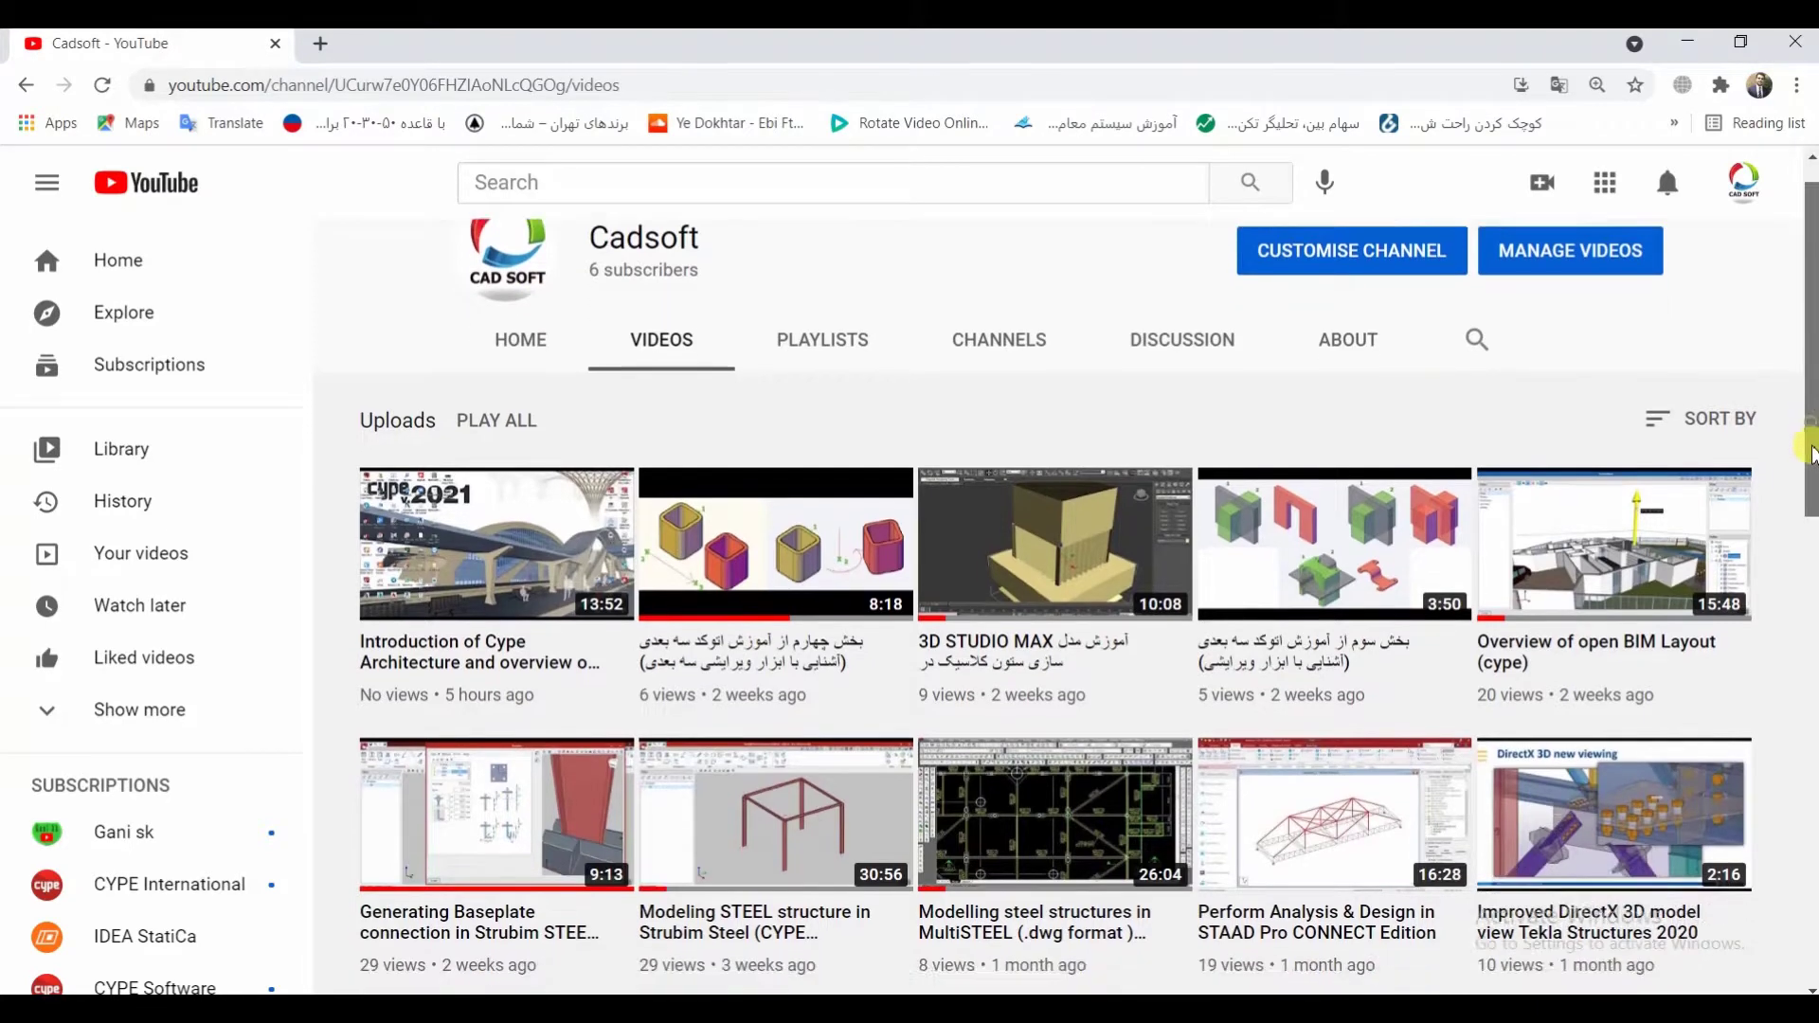
pyautogui.moveTo(1810, 453); pyautogui.dragTo(1811, 607)
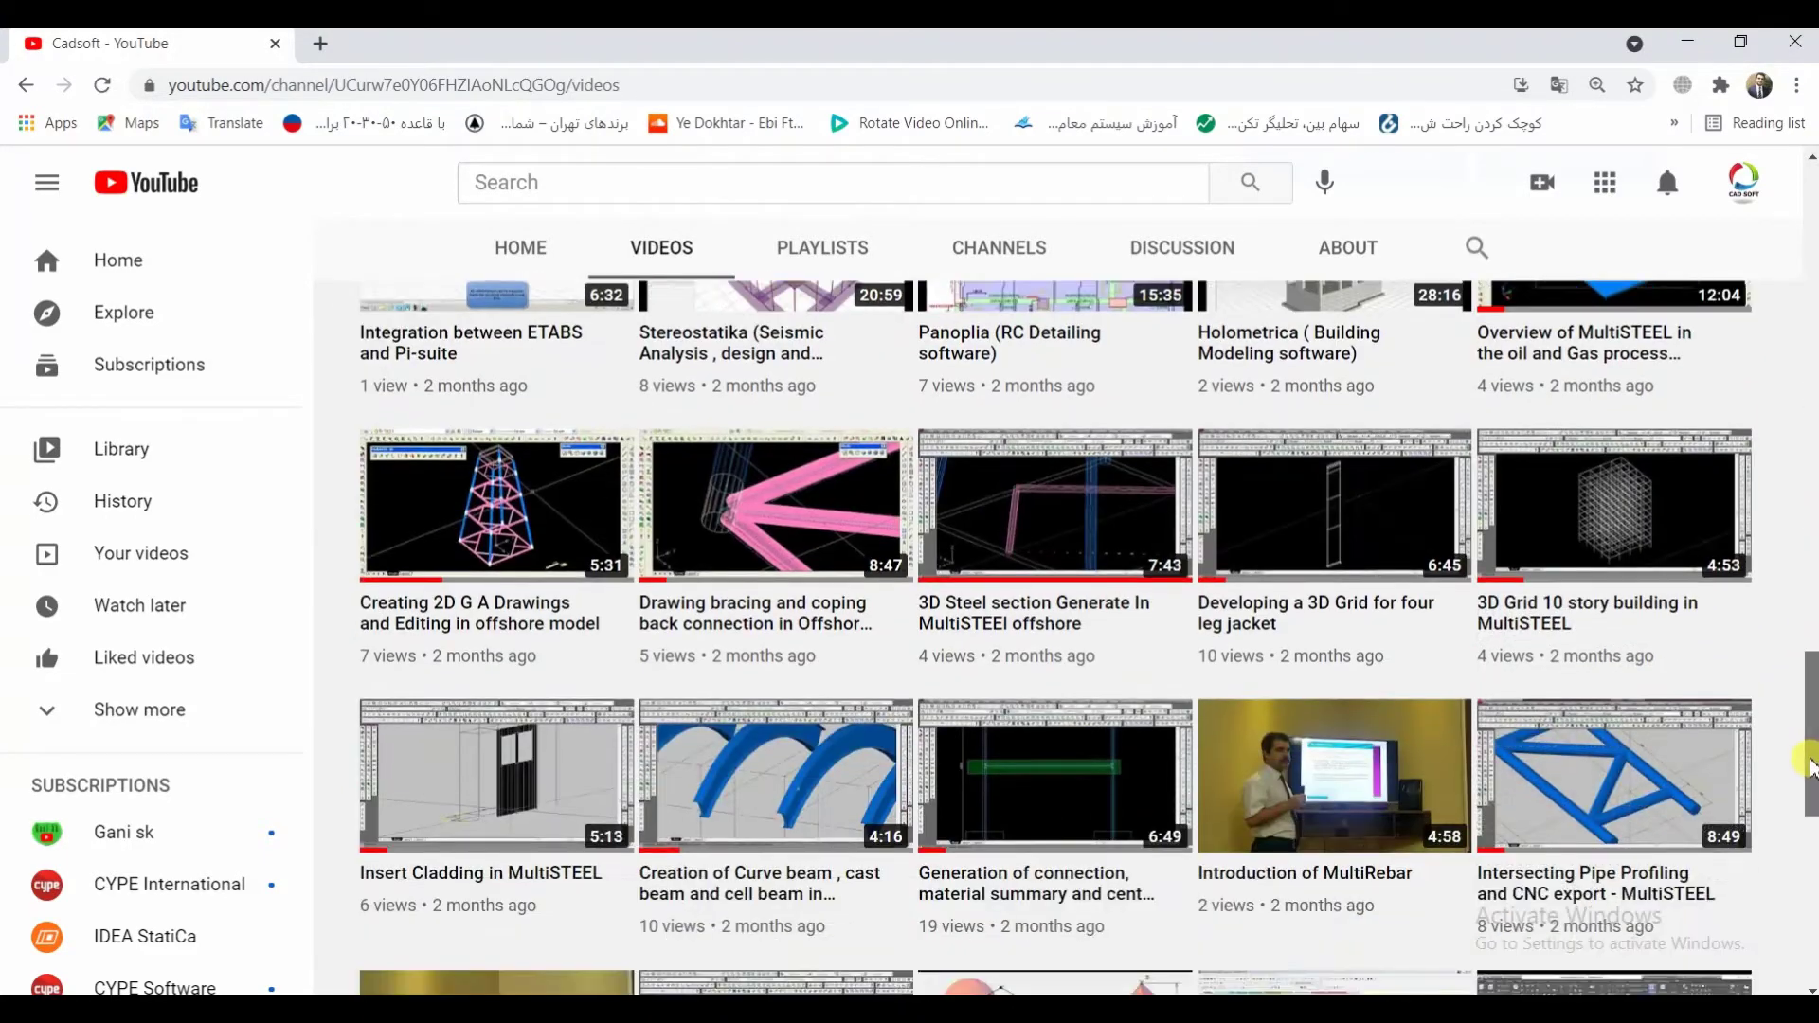
pyautogui.moveTo(1811, 766); pyautogui.dragTo(1811, 833)
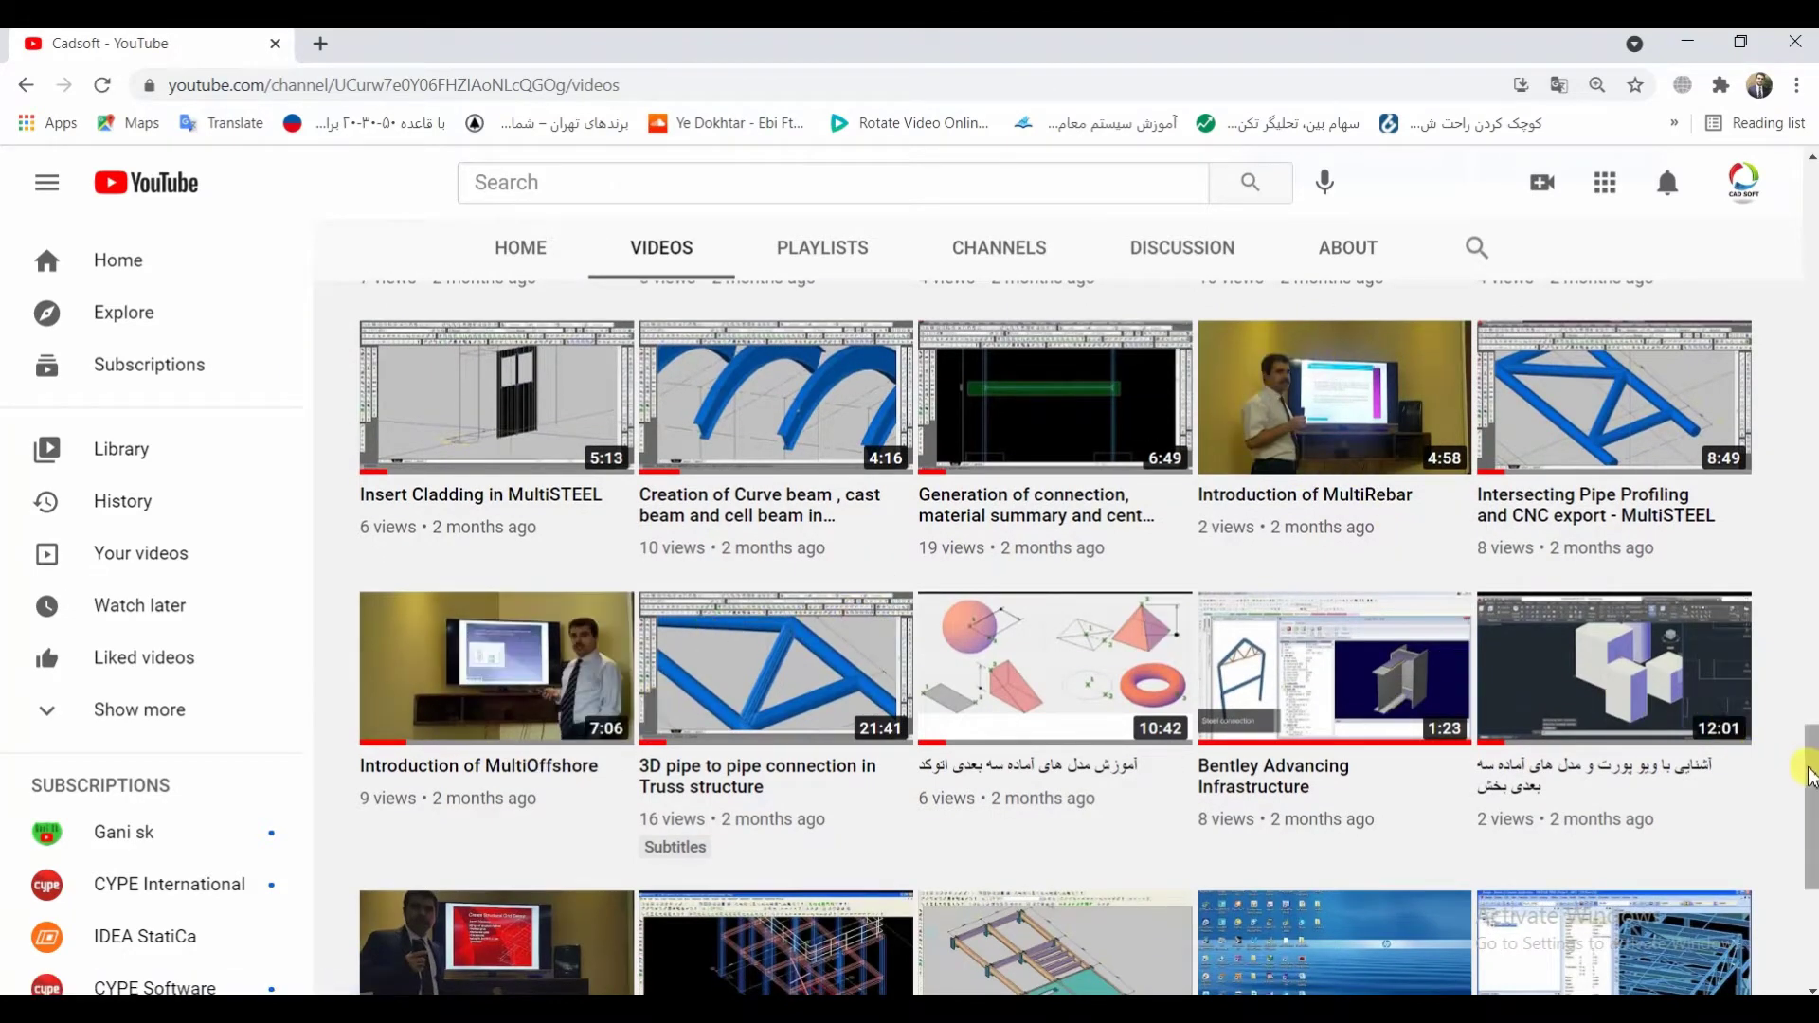
pyautogui.scroll(-3, 1810, 834)
pyautogui.moveTo(1810, 834); pyautogui.dragTo(1809, 180)
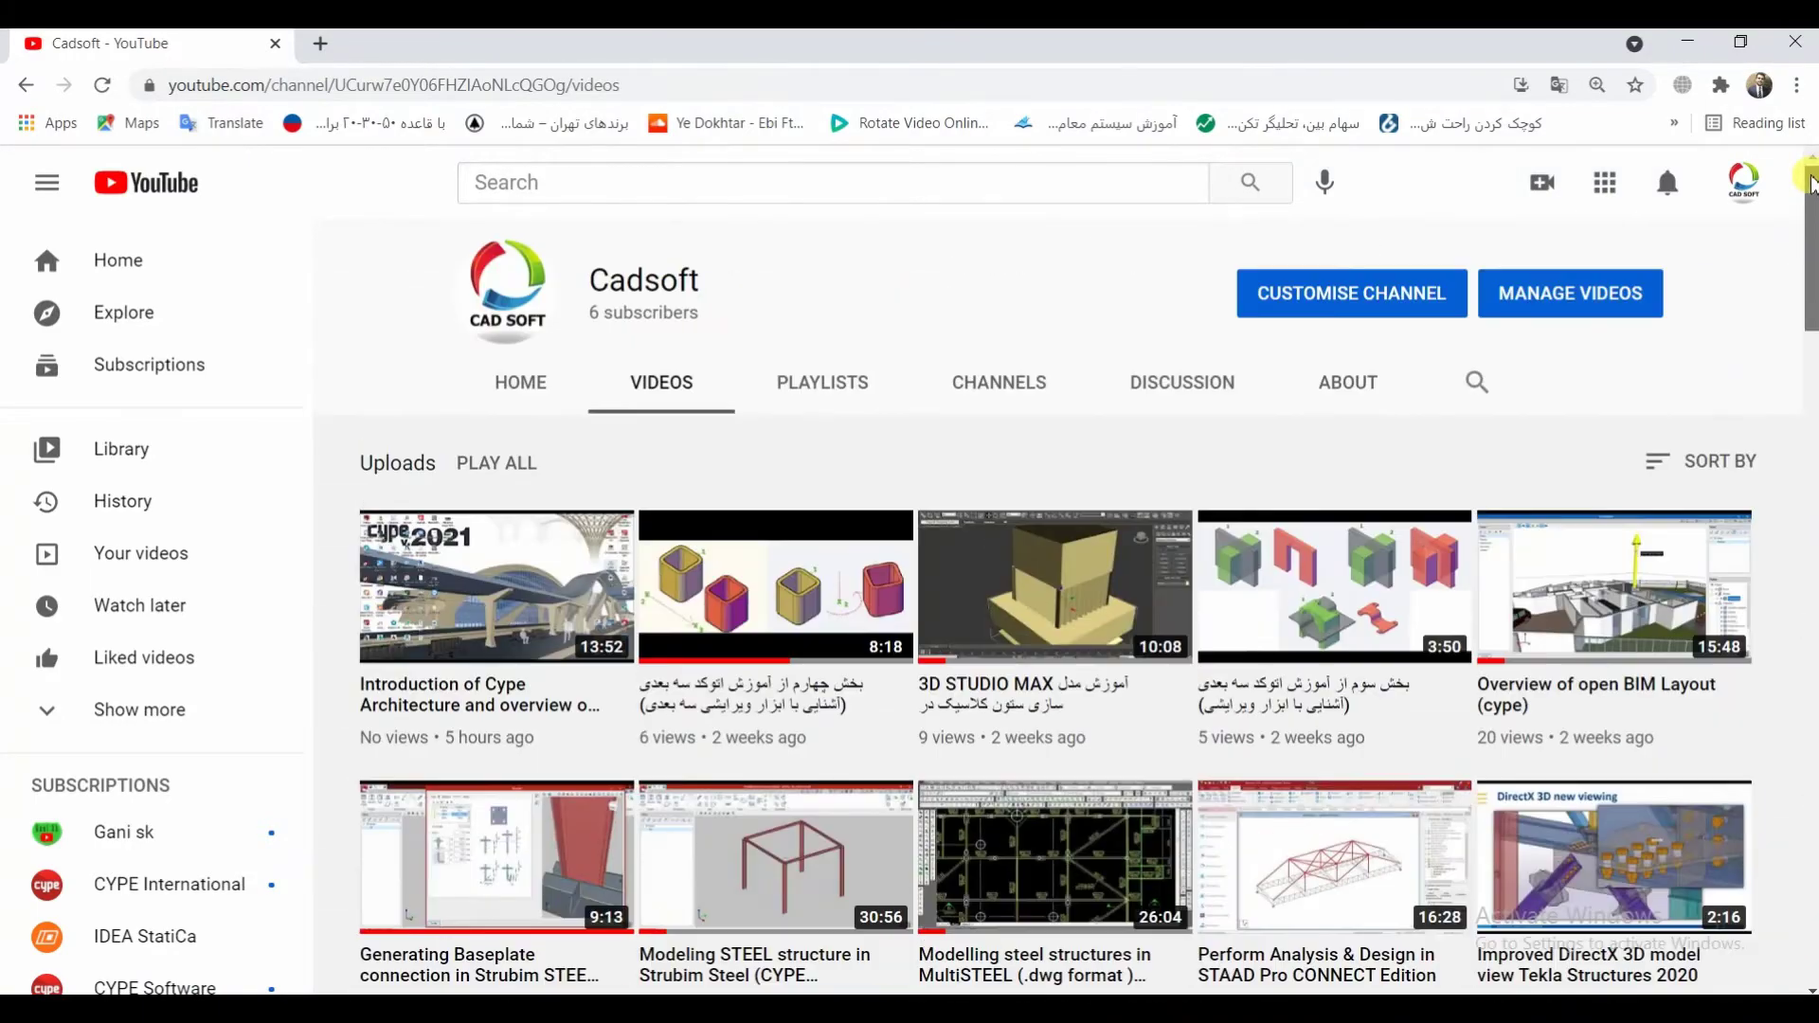
pyautogui.click(1741, 182)
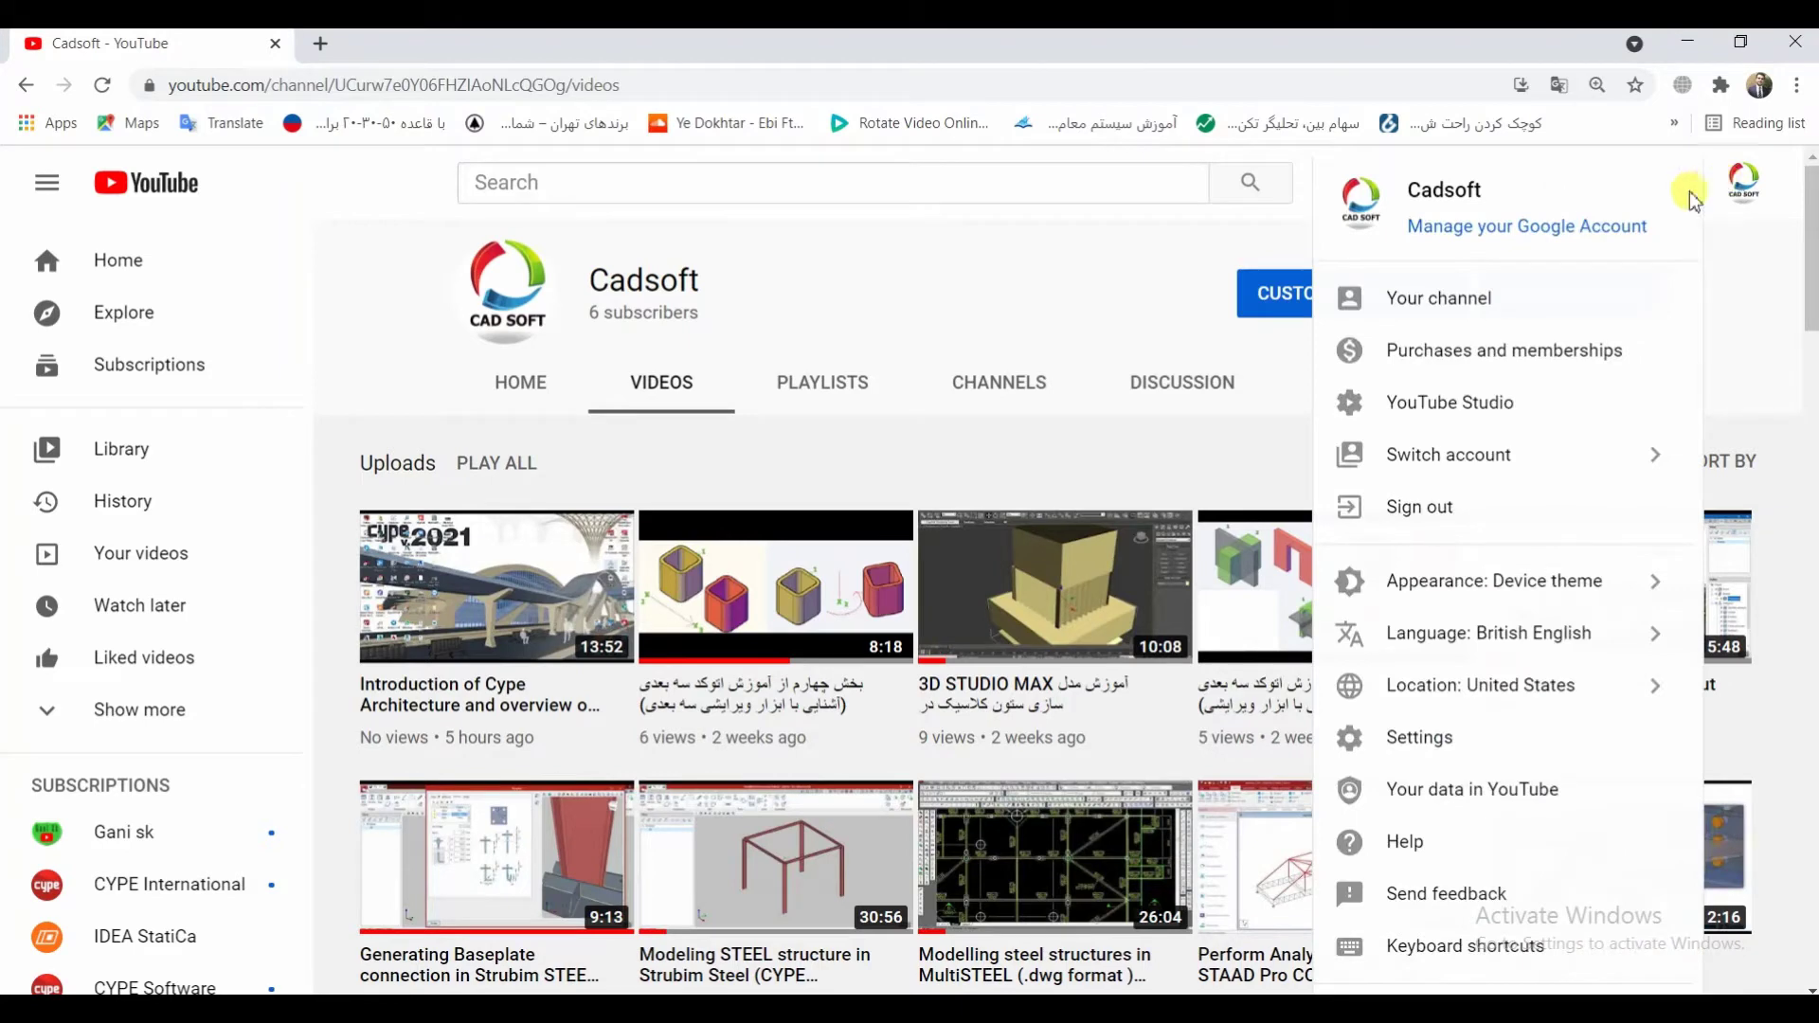
pyautogui.click(1491, 464)
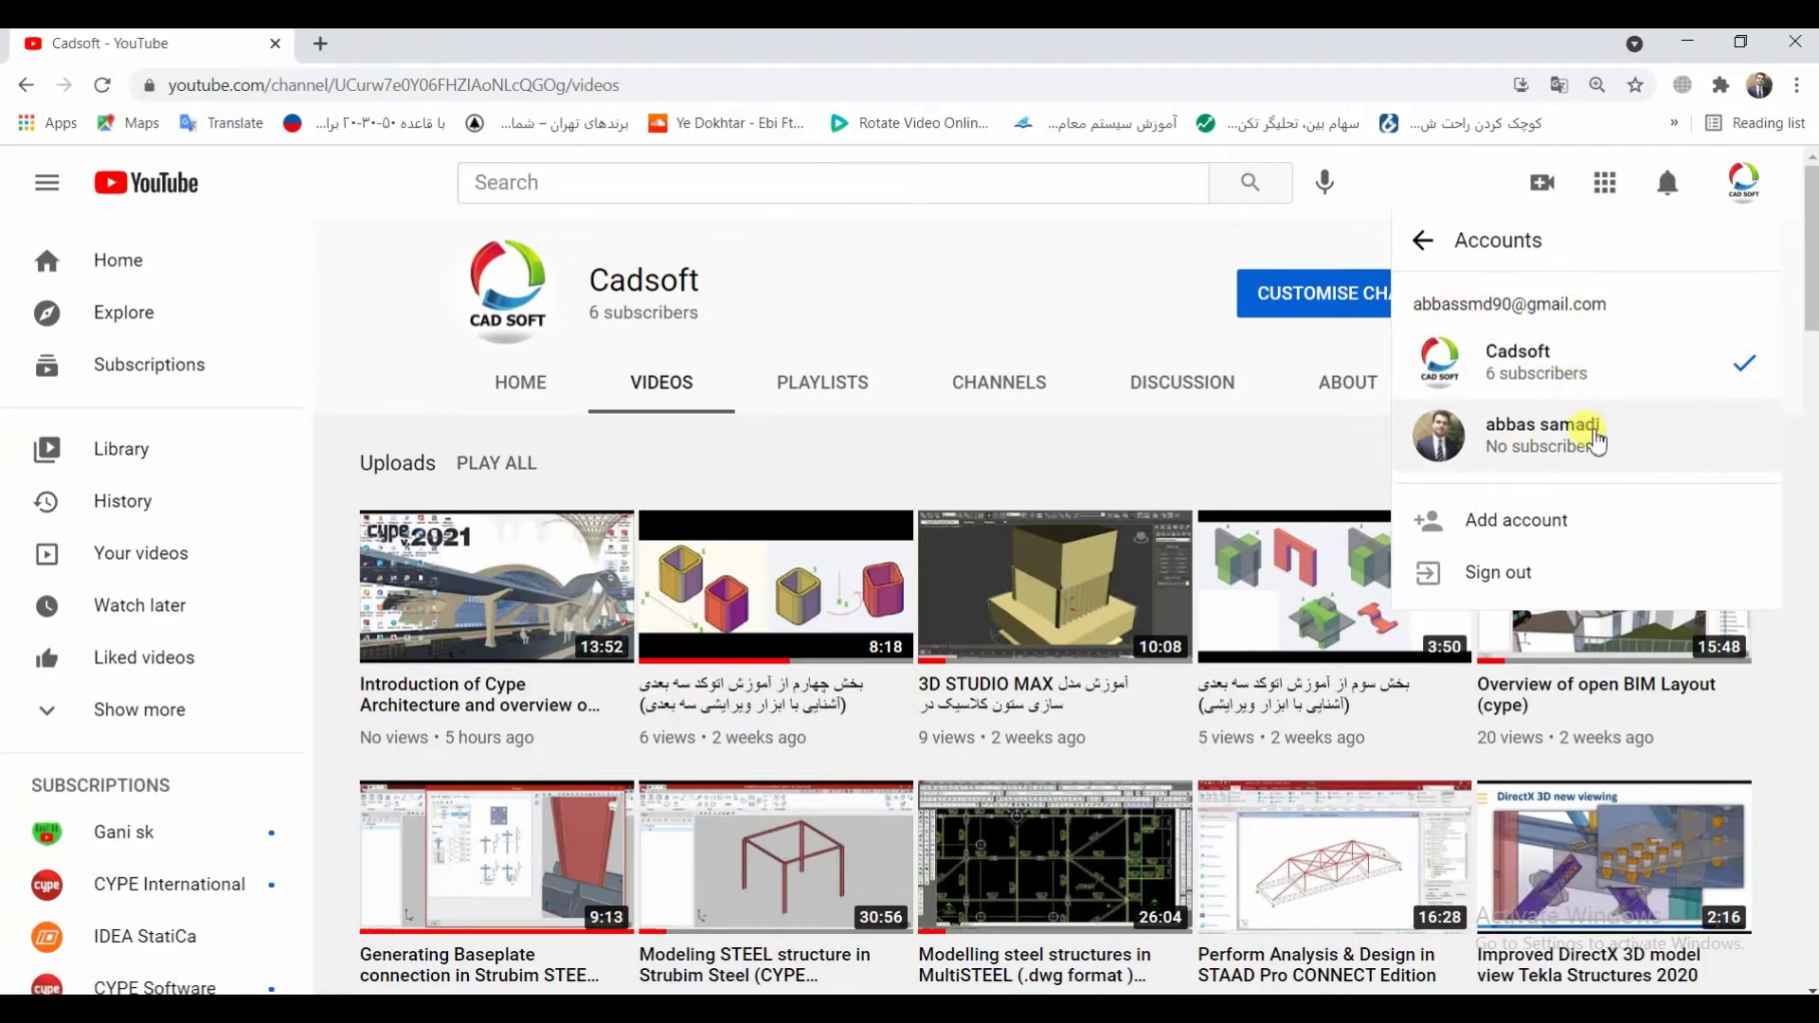
pyautogui.click(1422, 240)
pyautogui.click(1736, 308)
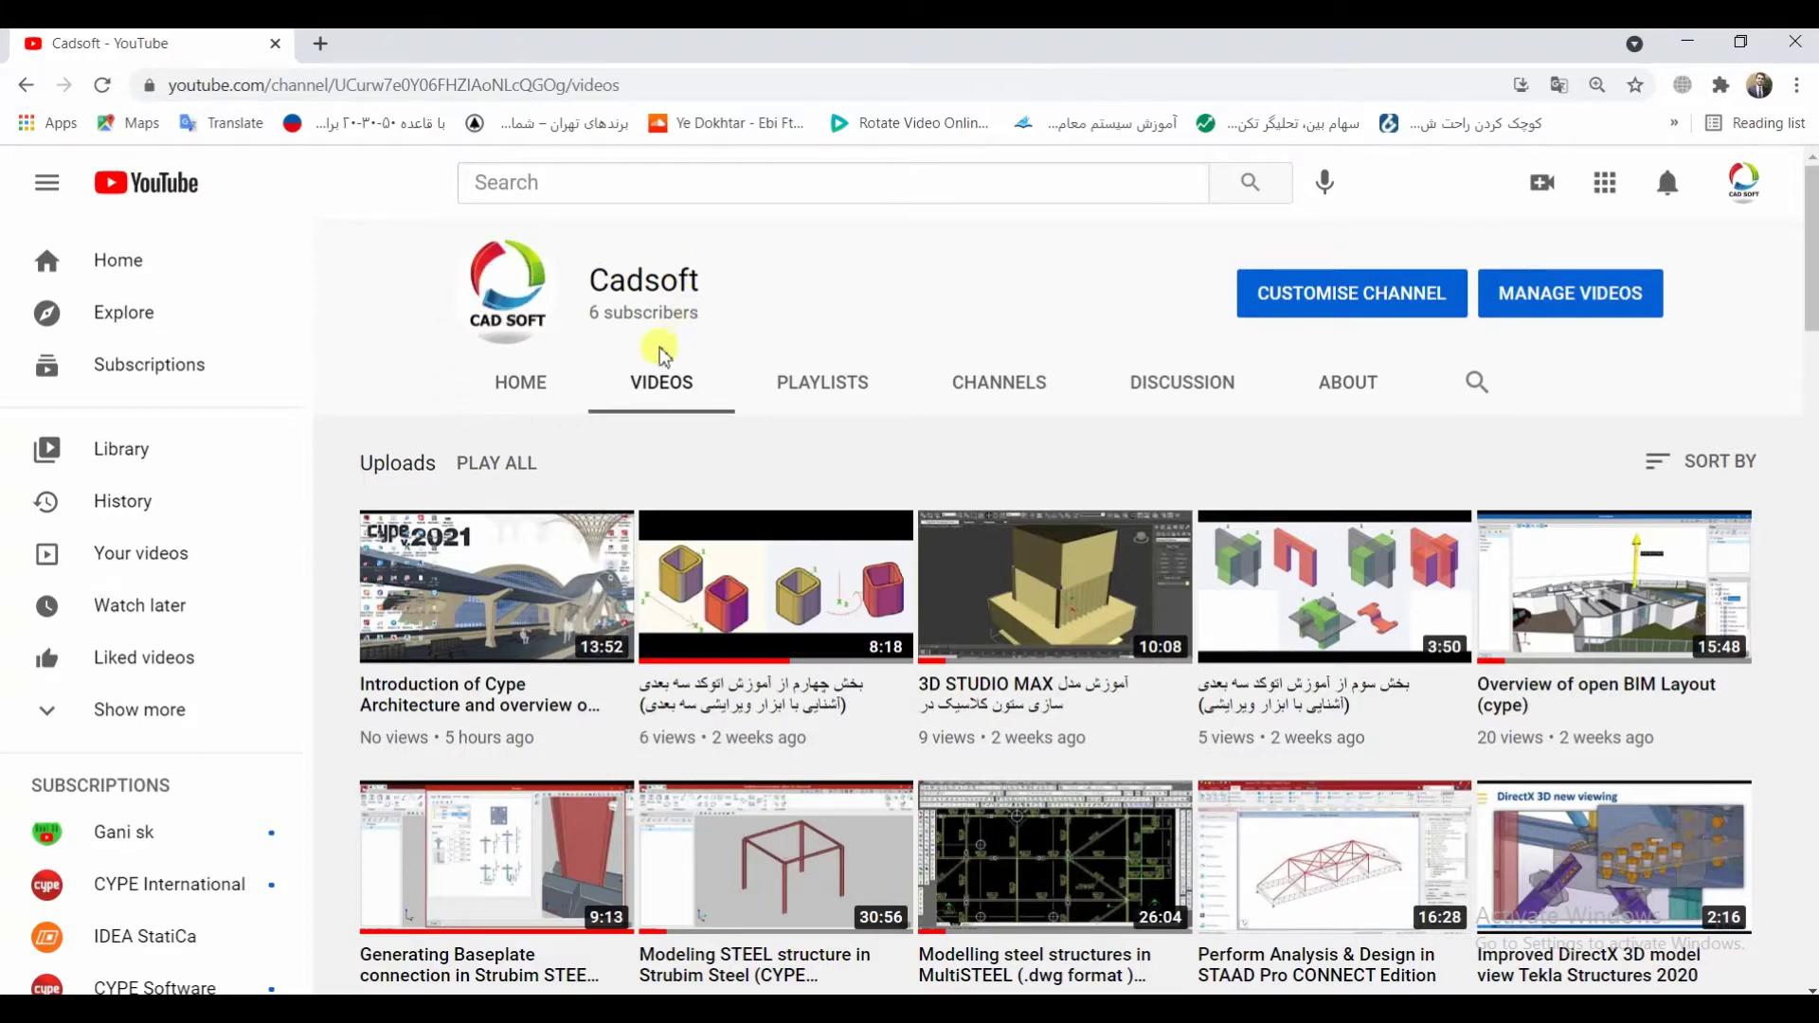
pyautogui.moveTo(460, 348)
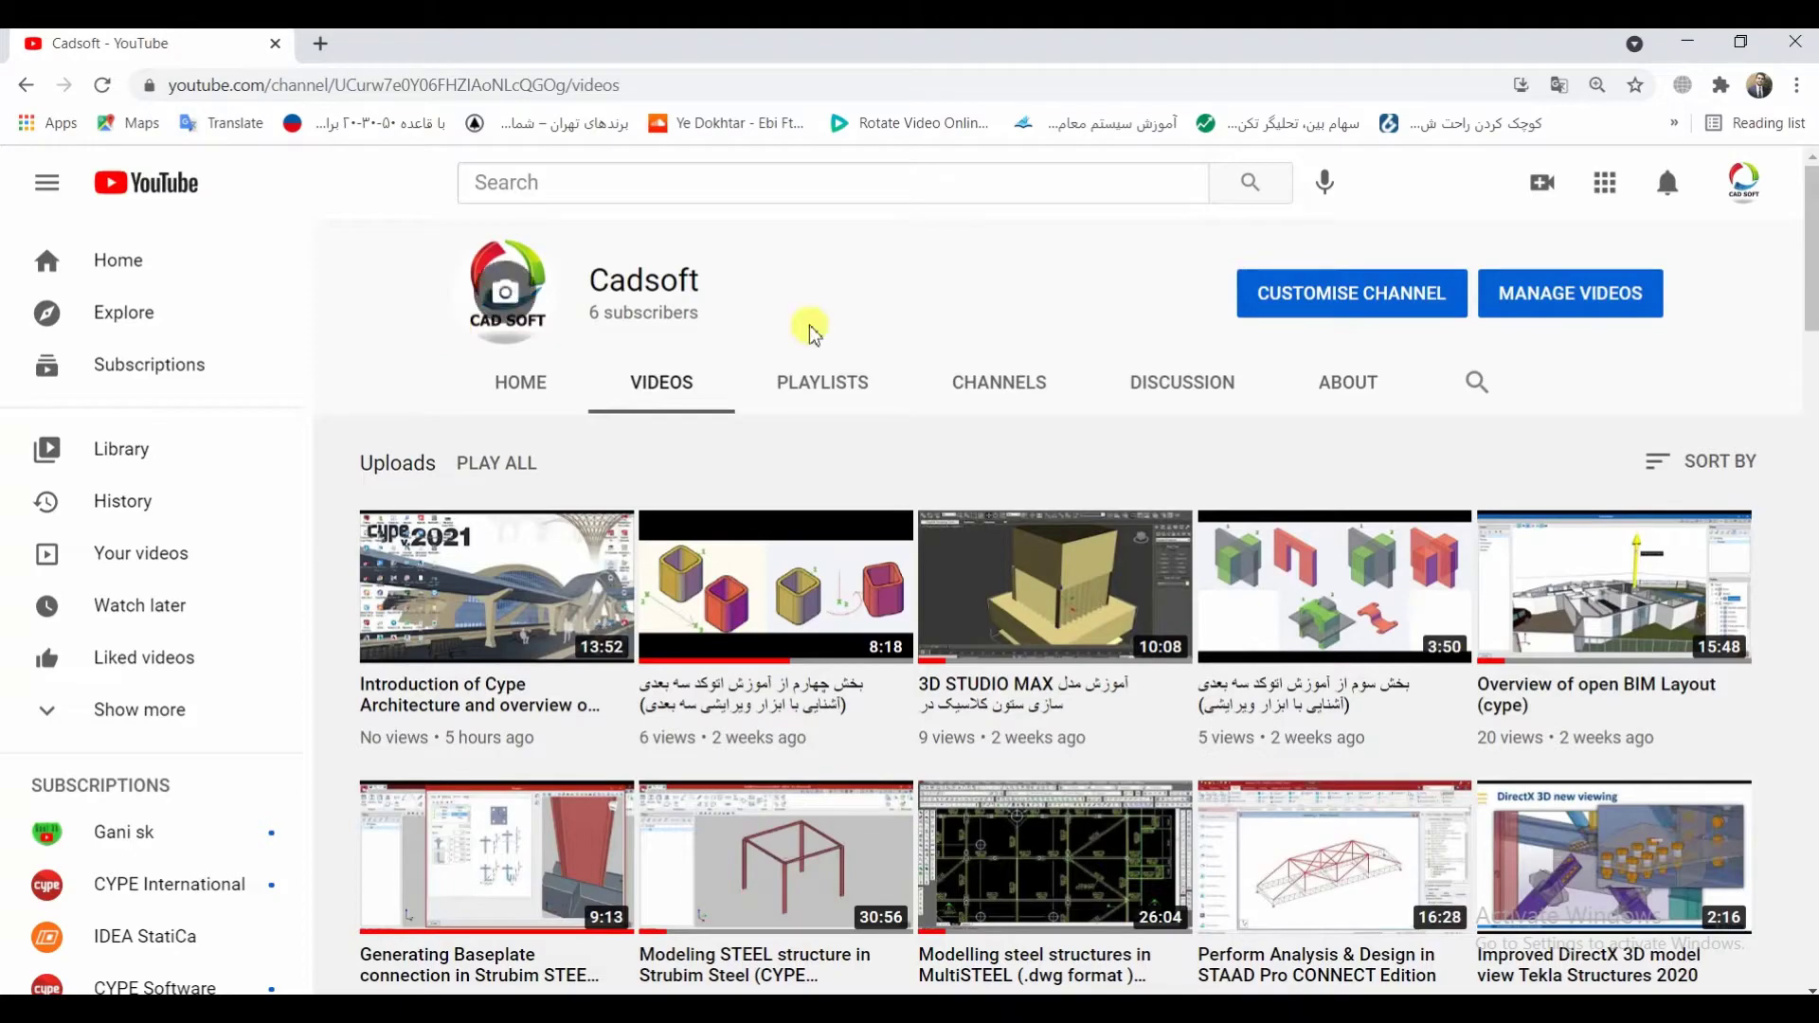
# - Start CYPE Architecture and create a job named "new project" with the description "The new project which is created by Cype Architecure"
pyautogui.click(1687, 44)
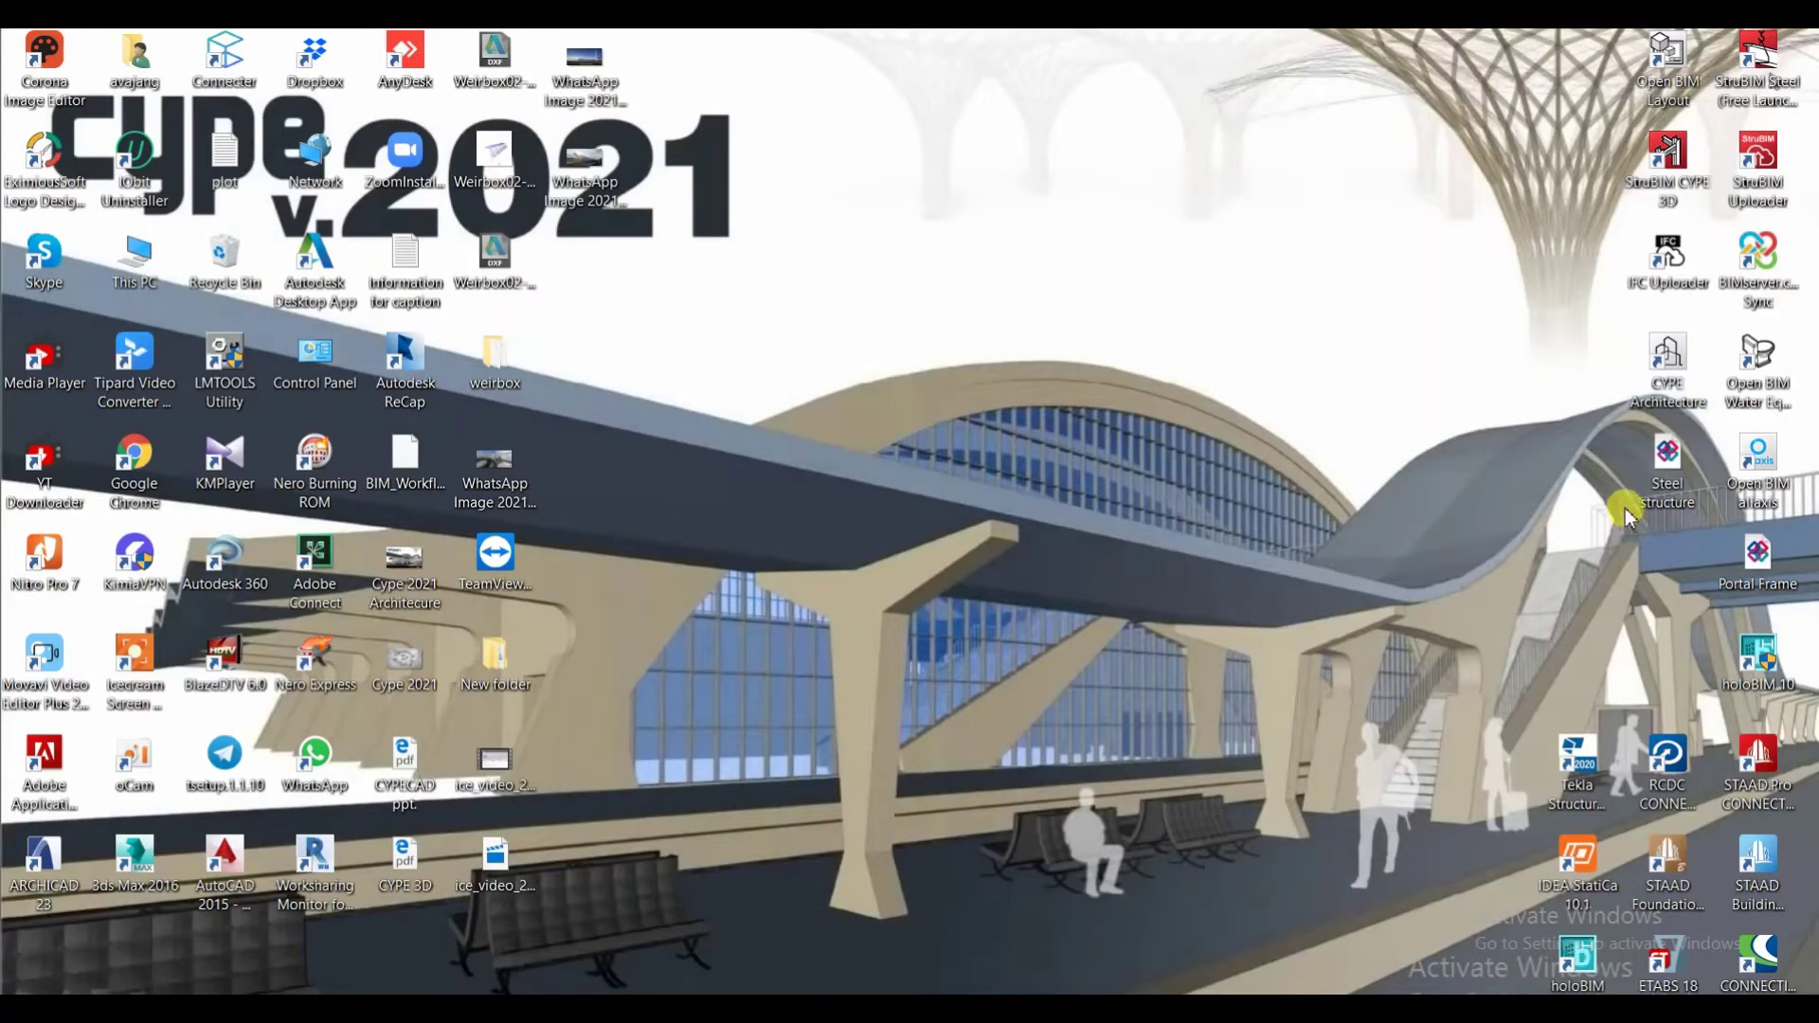
pyautogui.doubleClick(1668, 379)
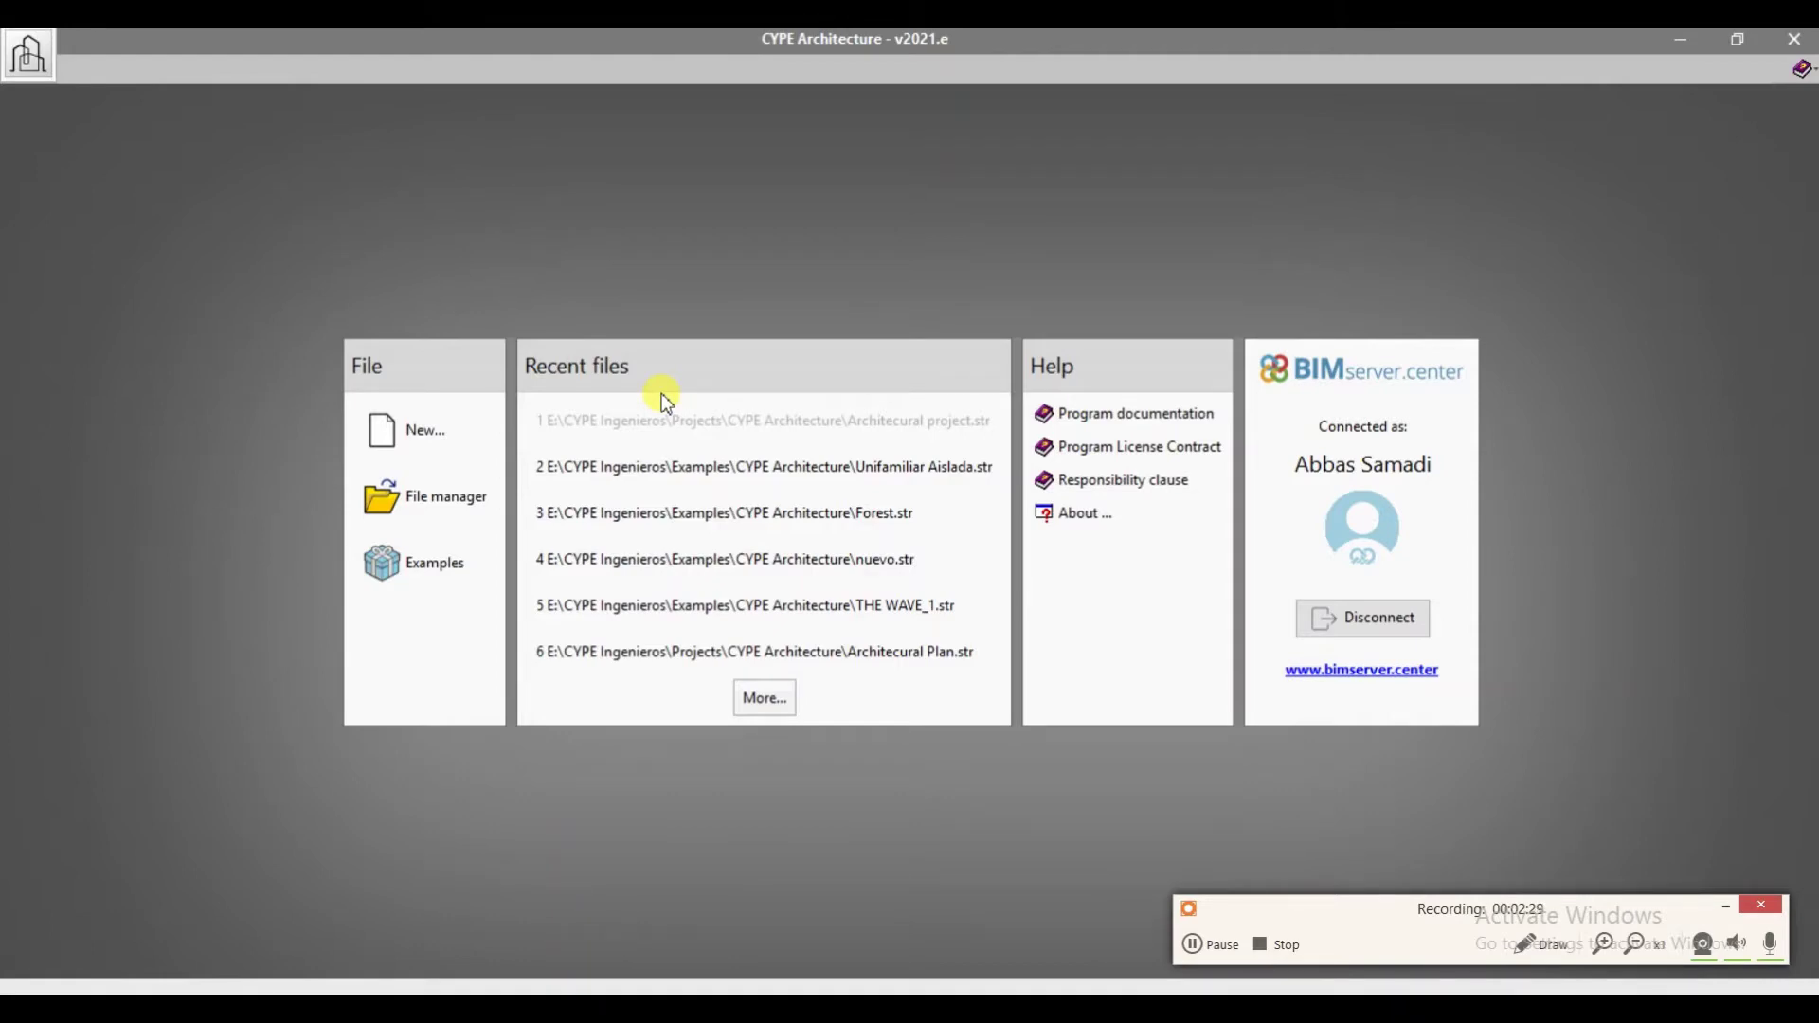
pyautogui.click(408, 436)
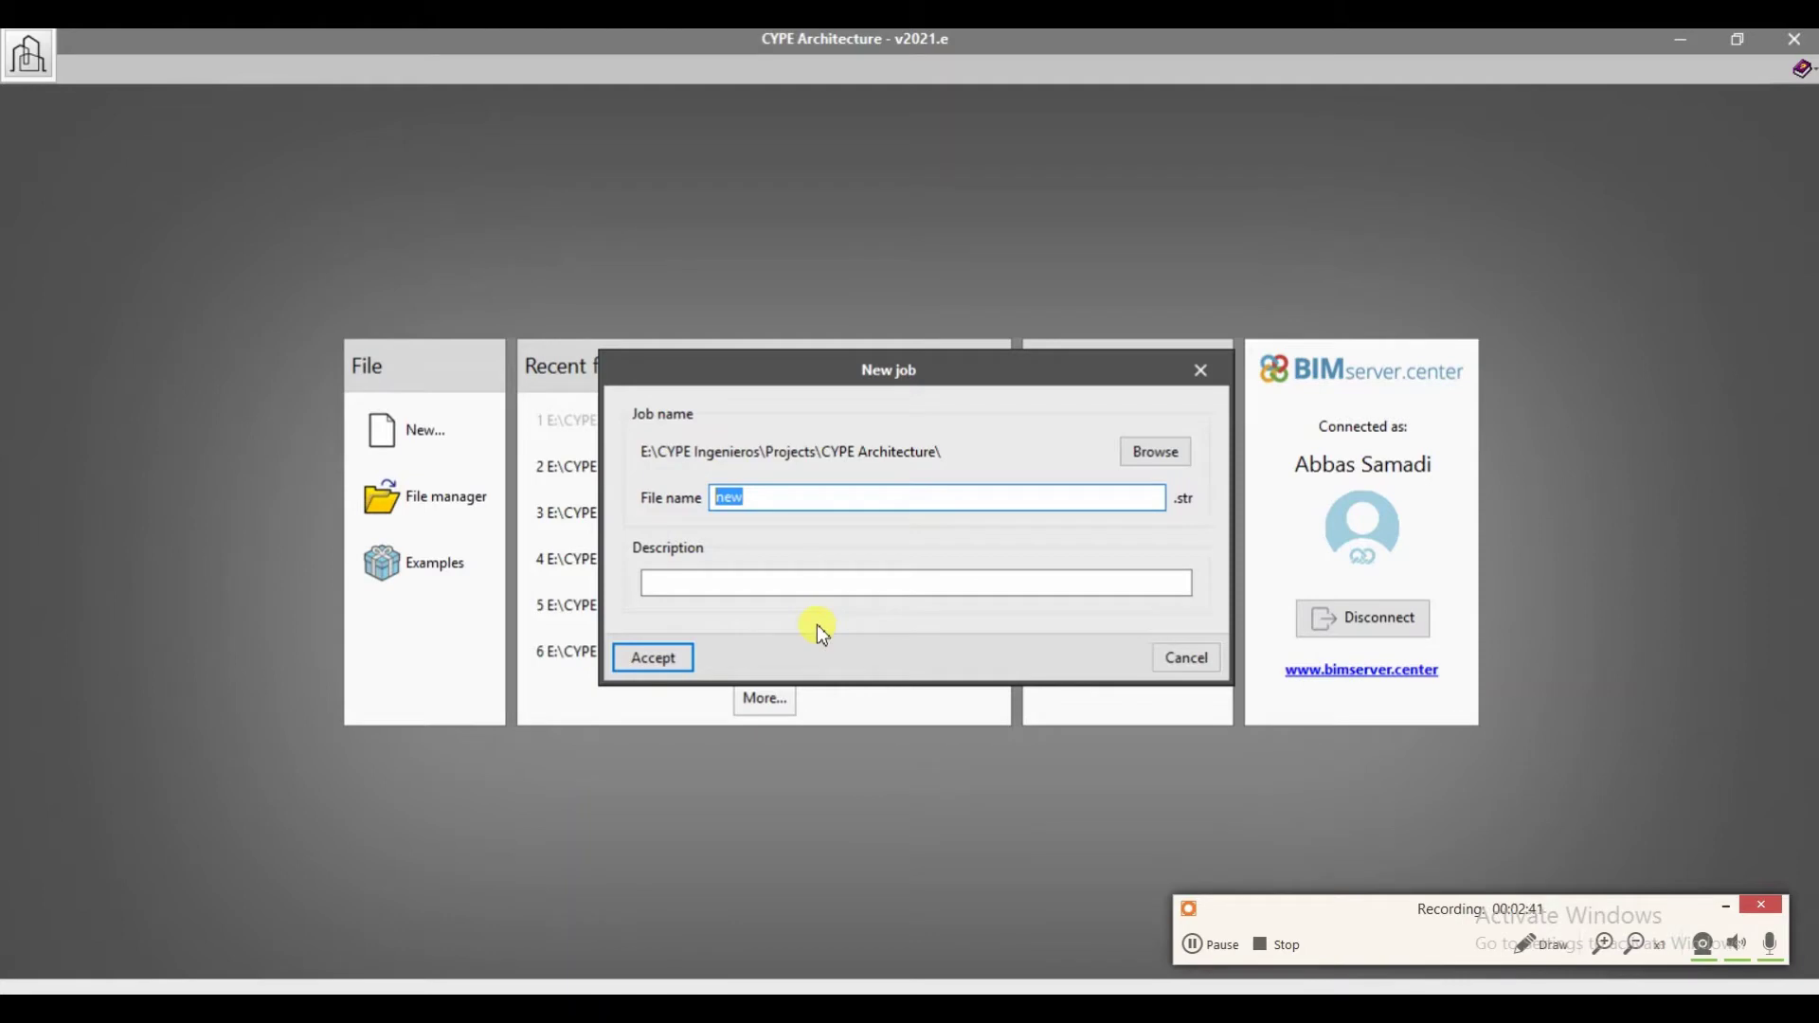
pyautogui.write('new project')
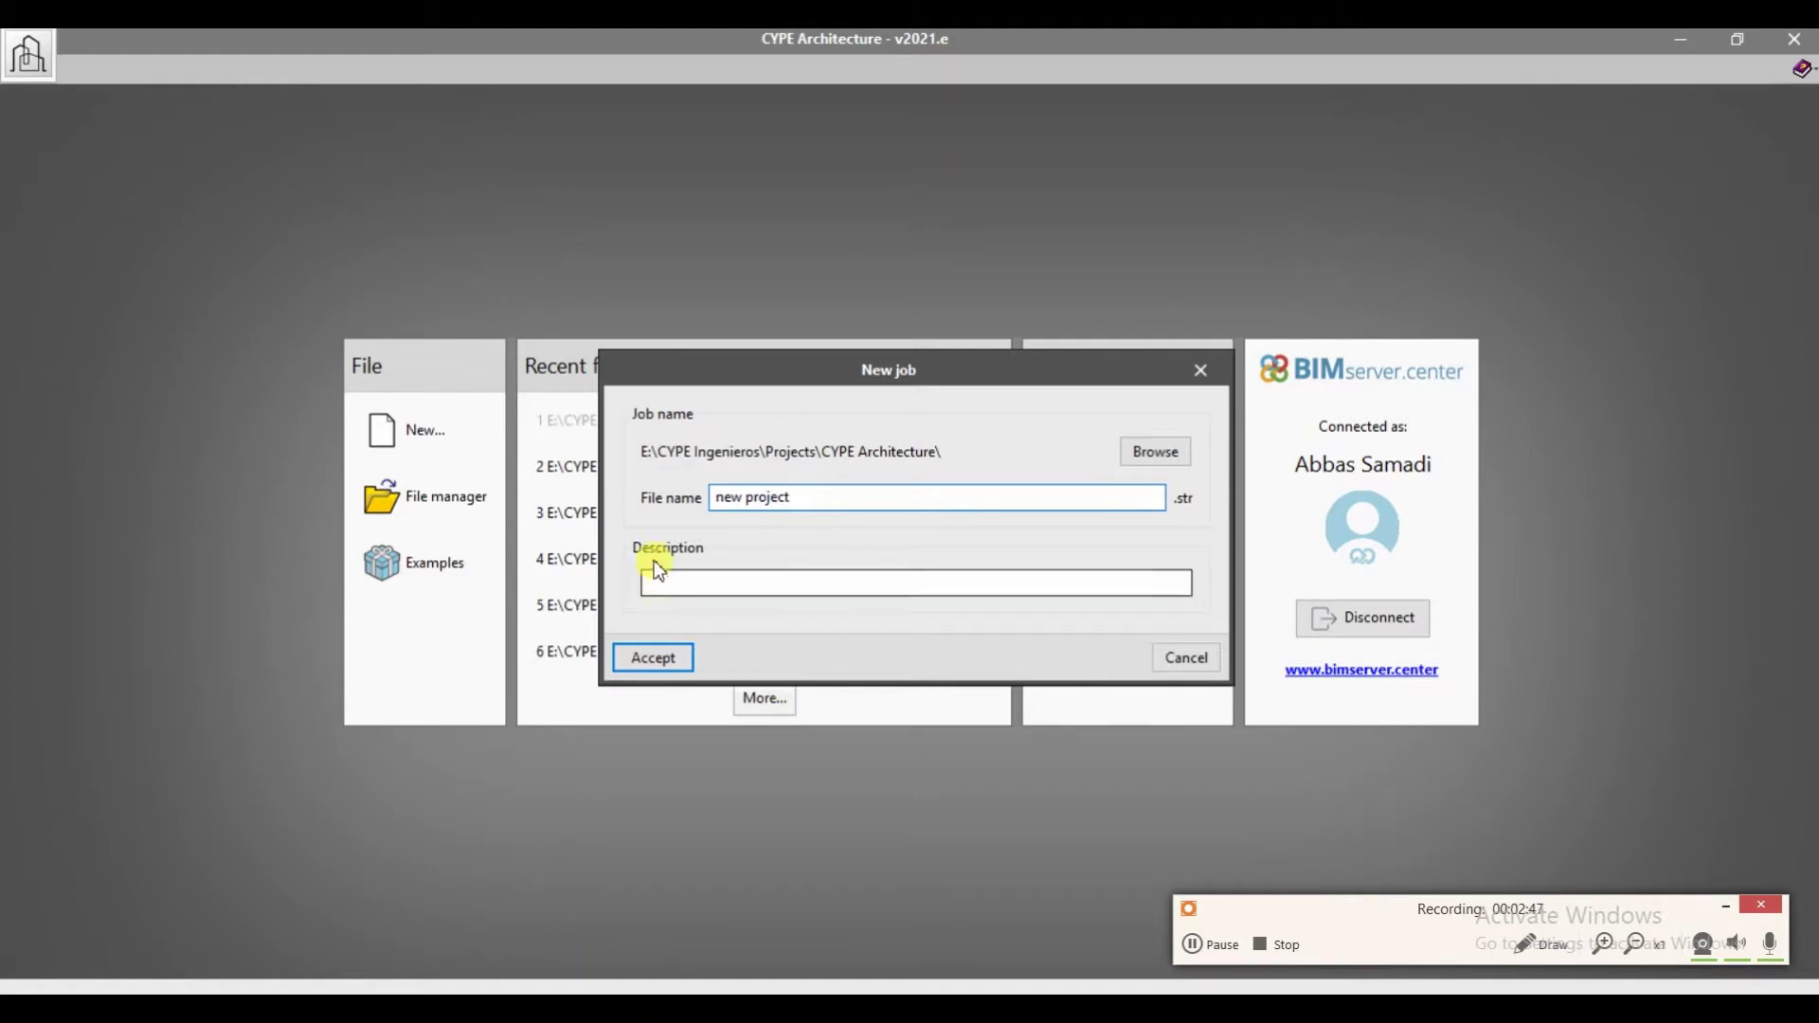
pyautogui.click(682, 581)
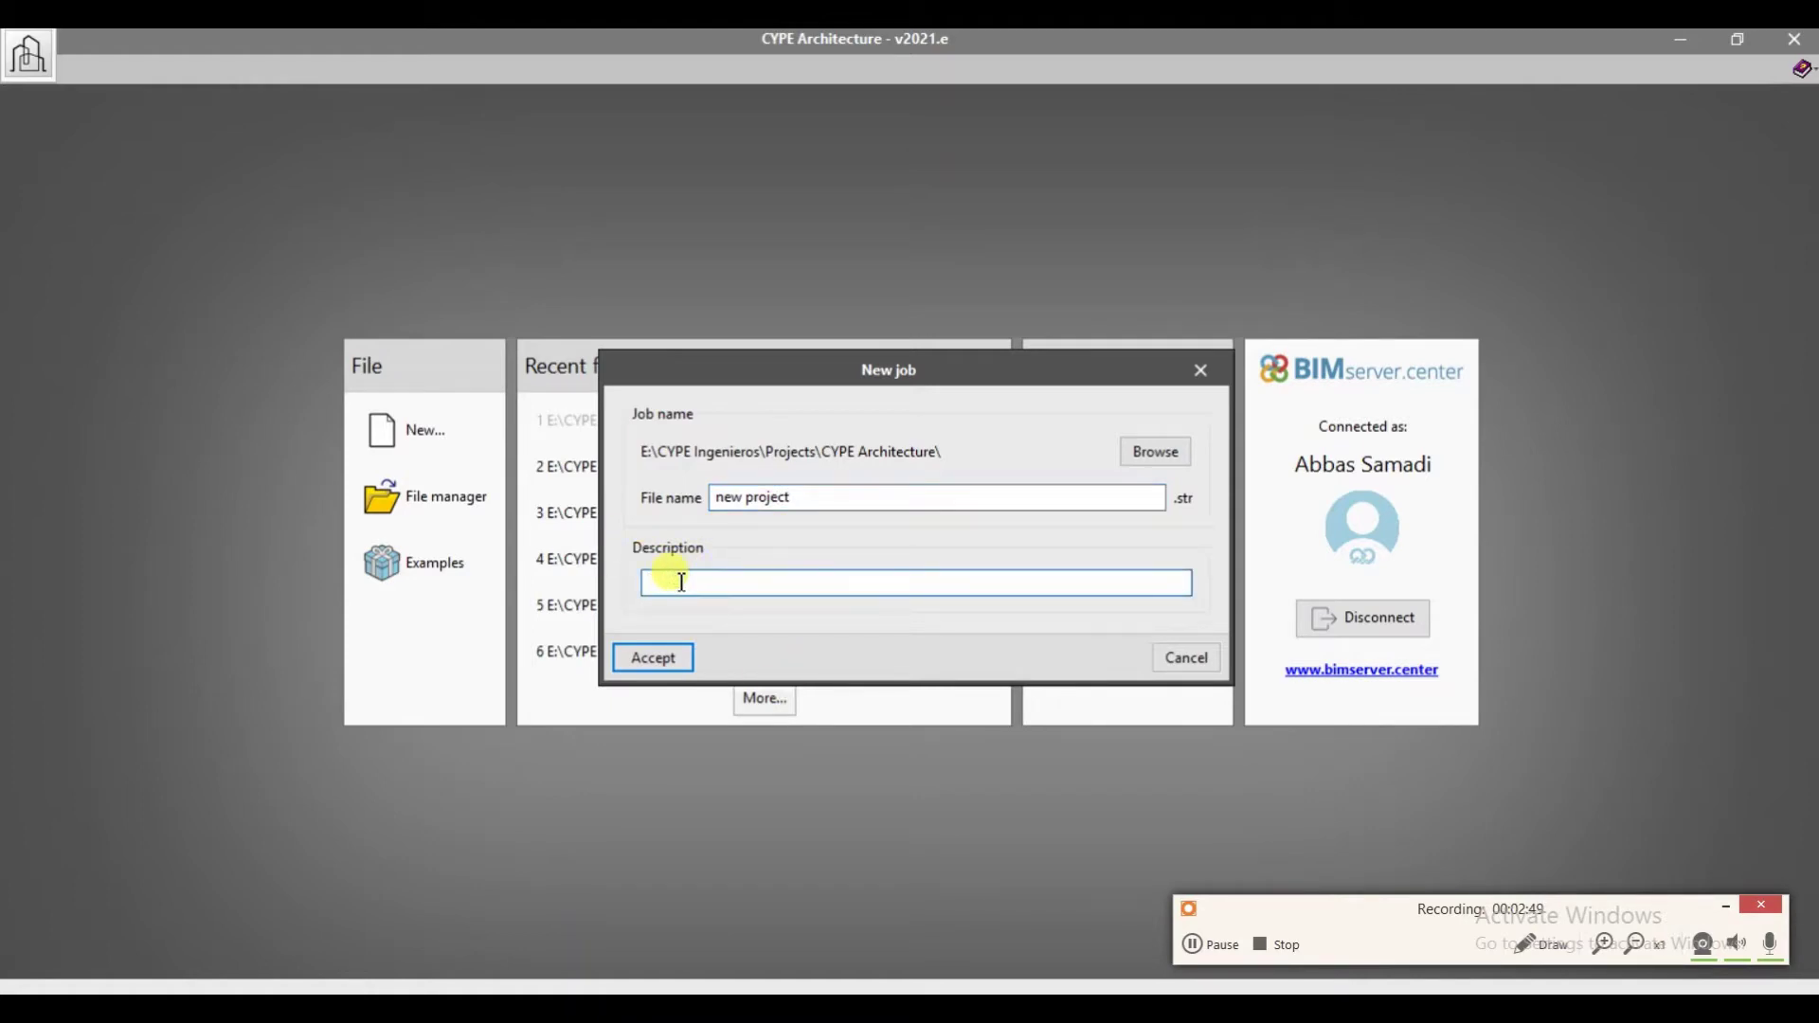
pyautogui.write('The new project which is cr')
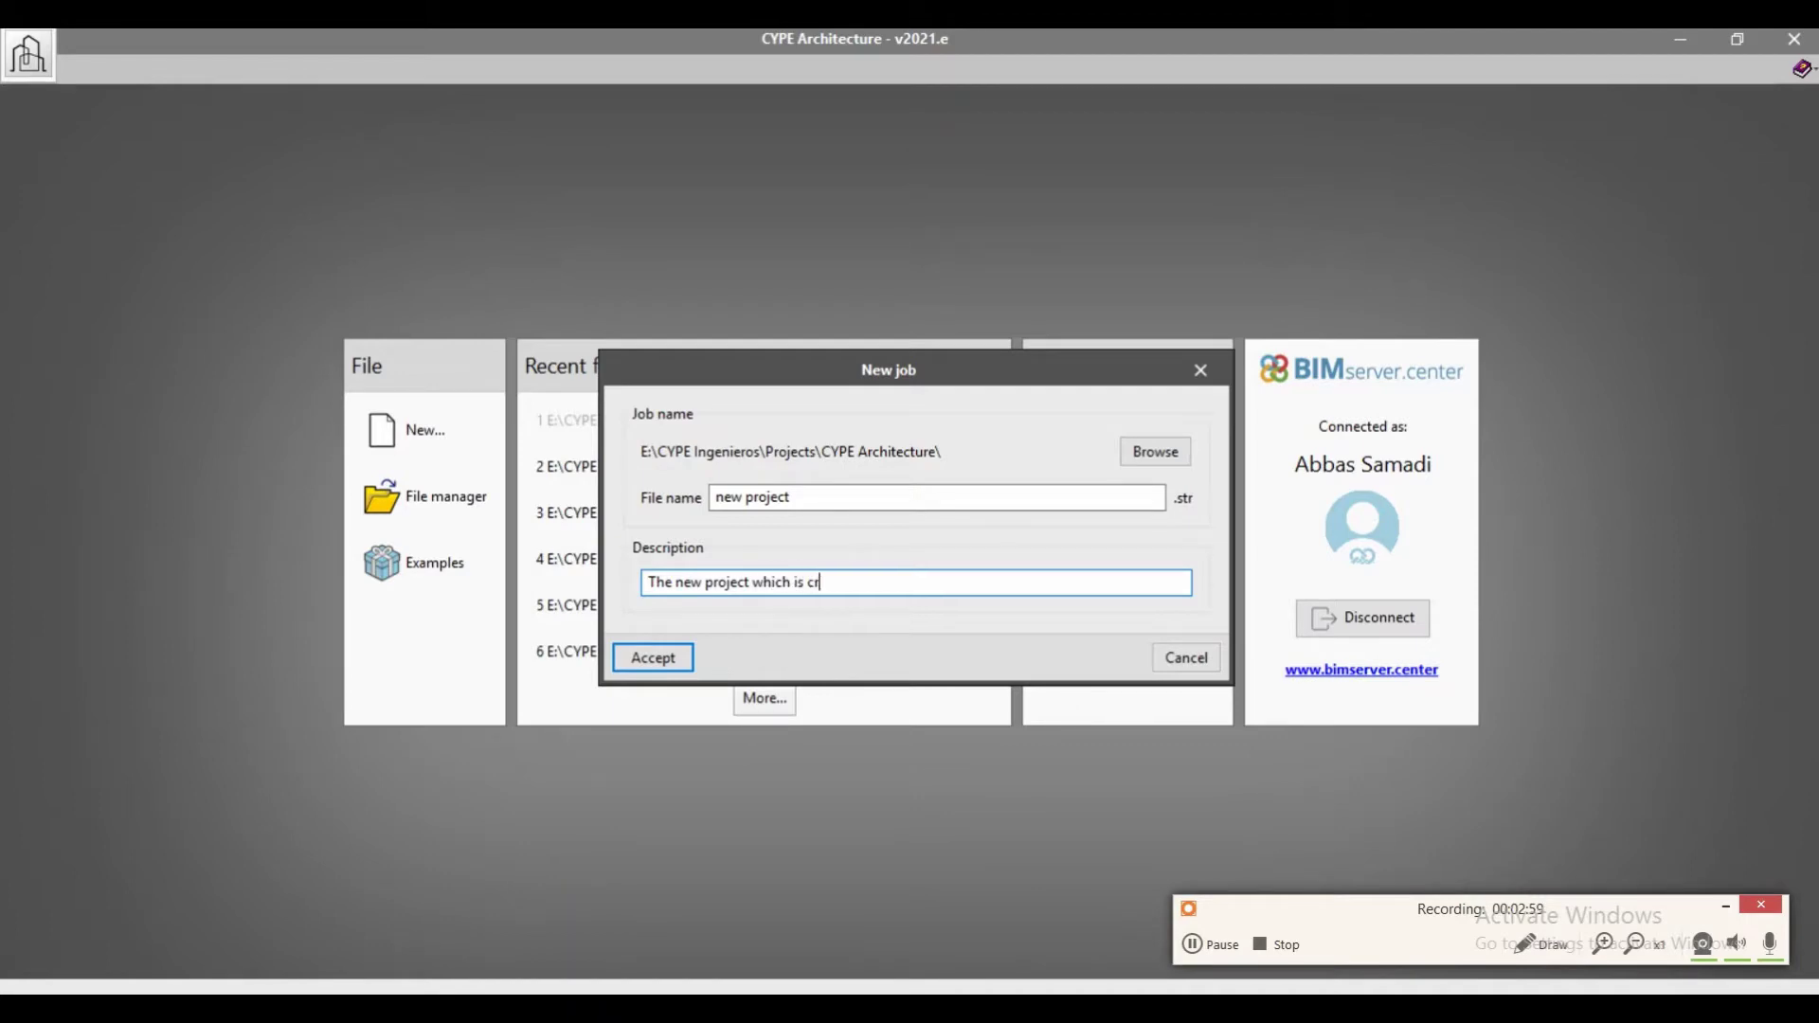
pyautogui.write('eated by Cype Architecure')
pyautogui.click(633, 656)
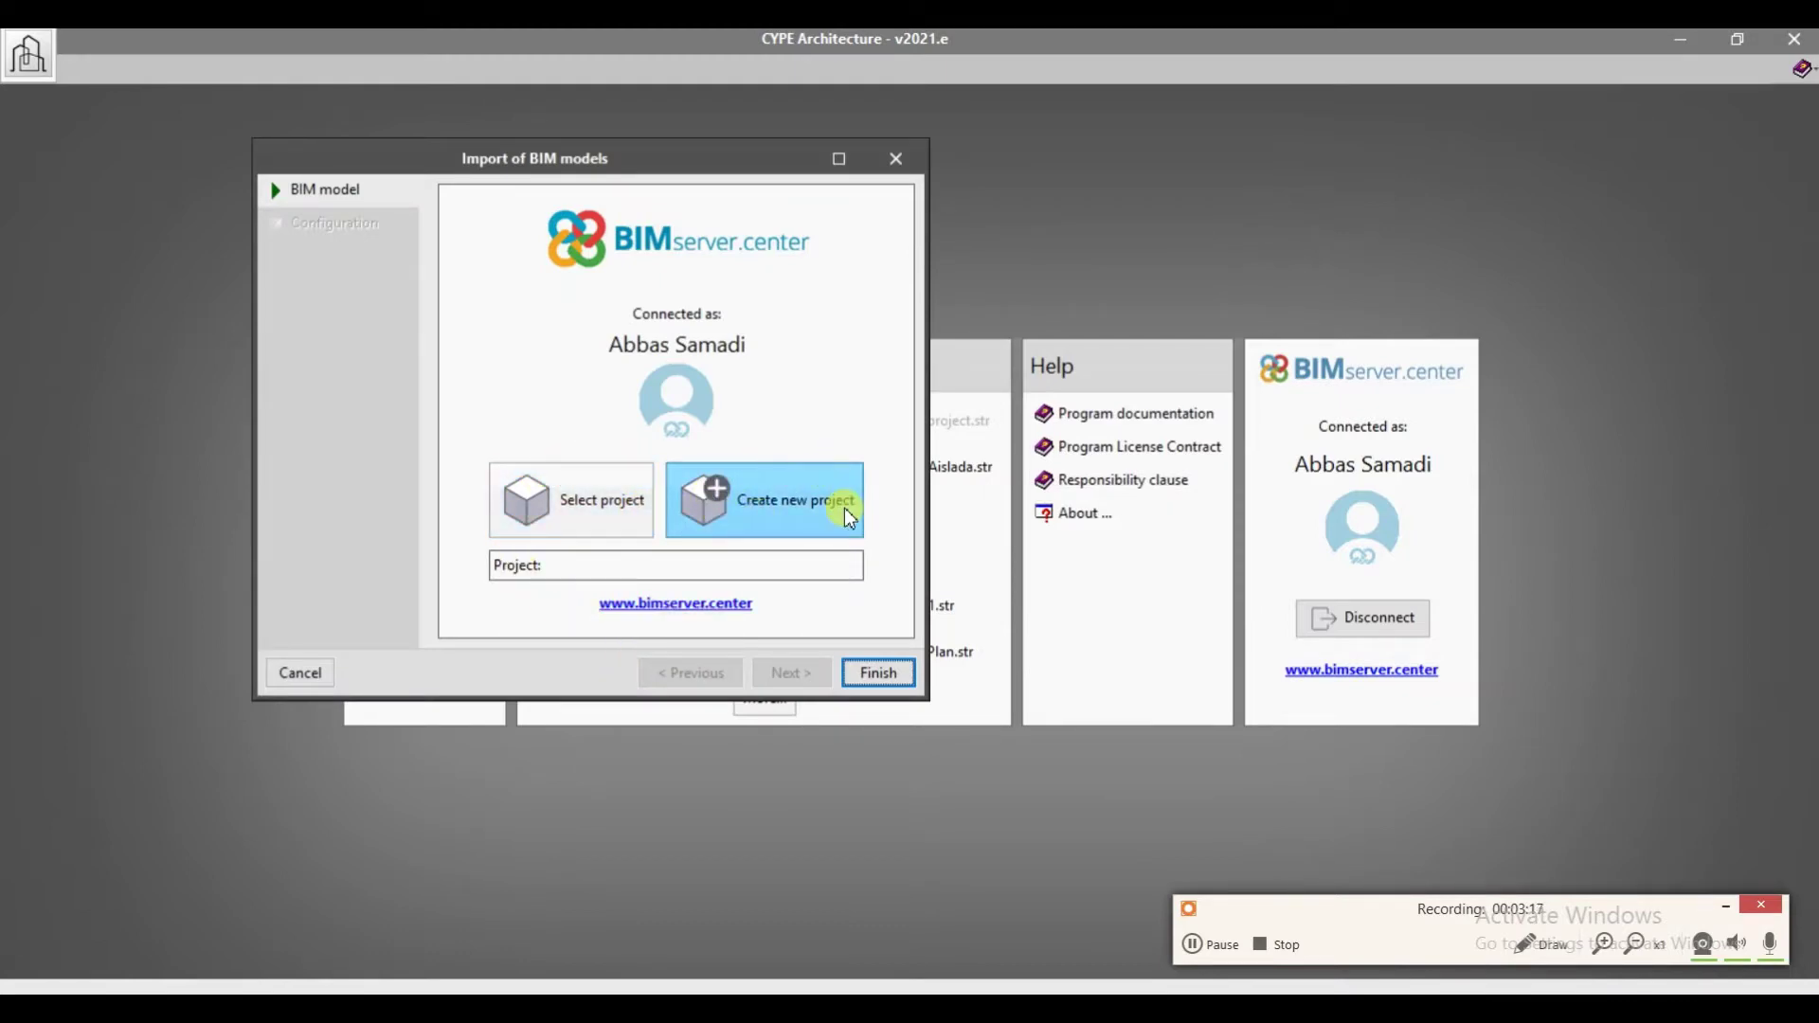
# - Examine the list of existing BIMserver.center projects without selecting one
pyautogui.click(605, 514)
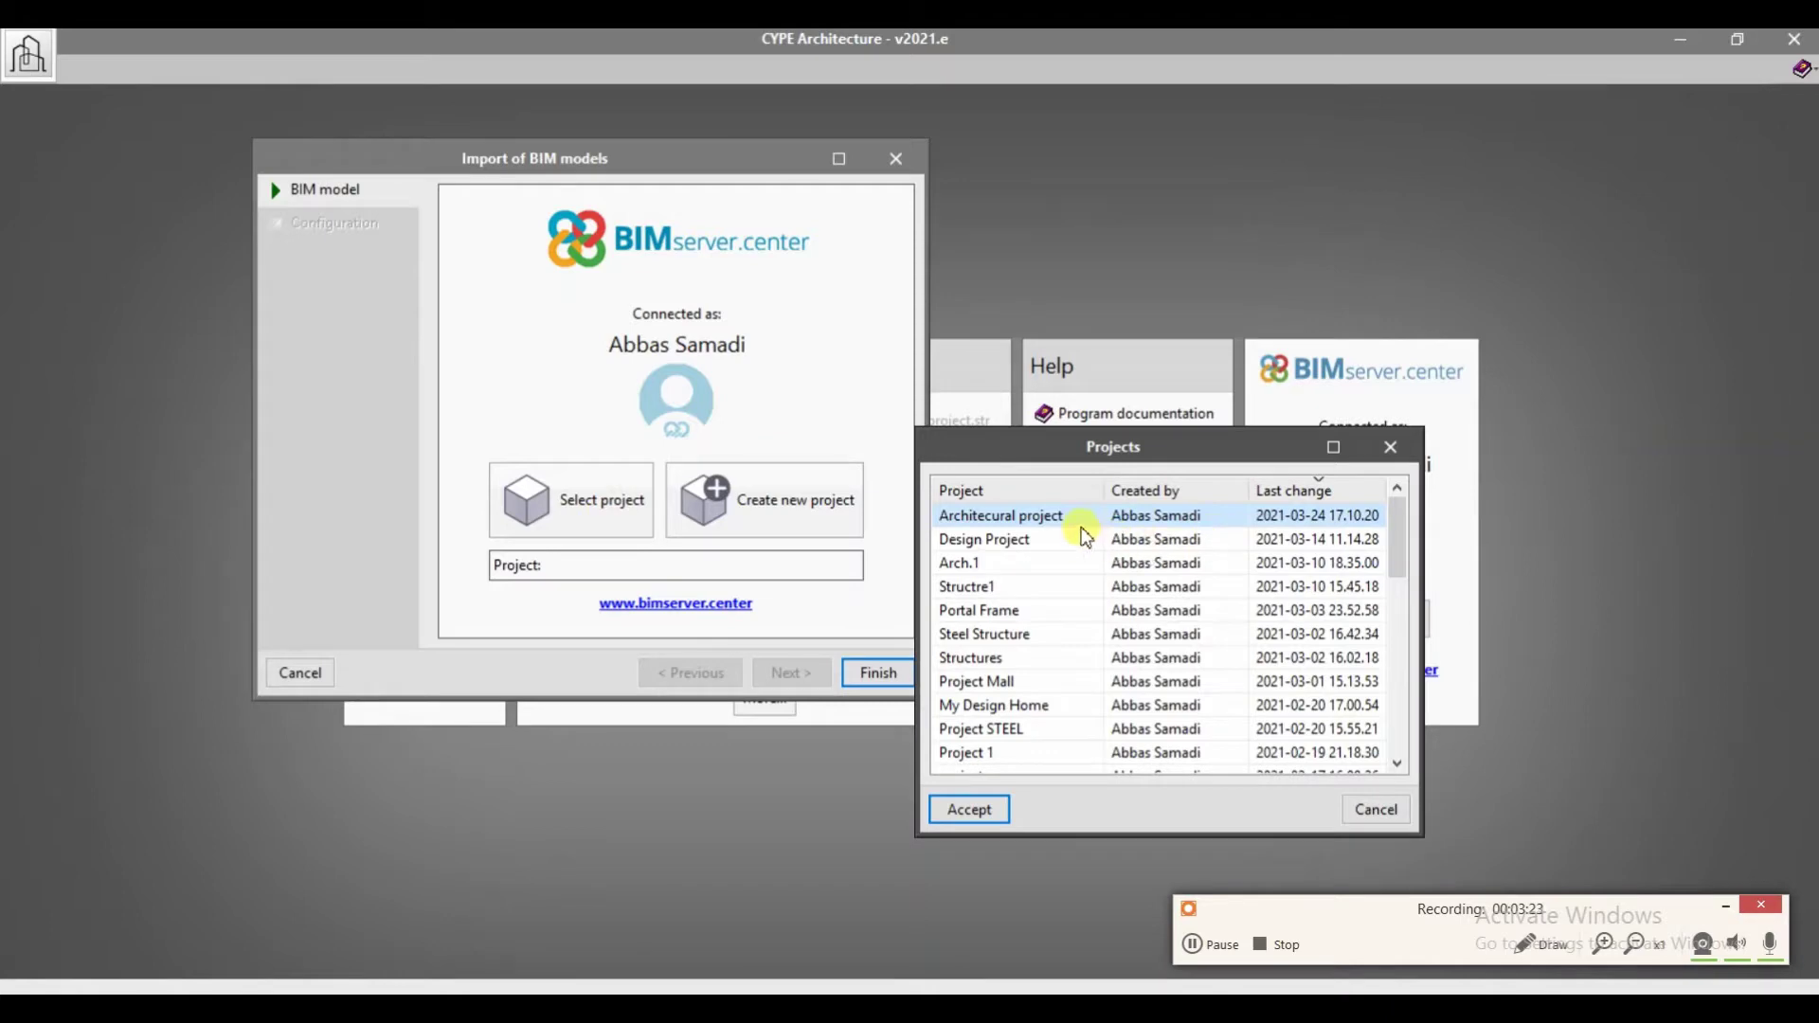
pyautogui.moveTo(1400, 533); pyautogui.dragTo(1407, 618)
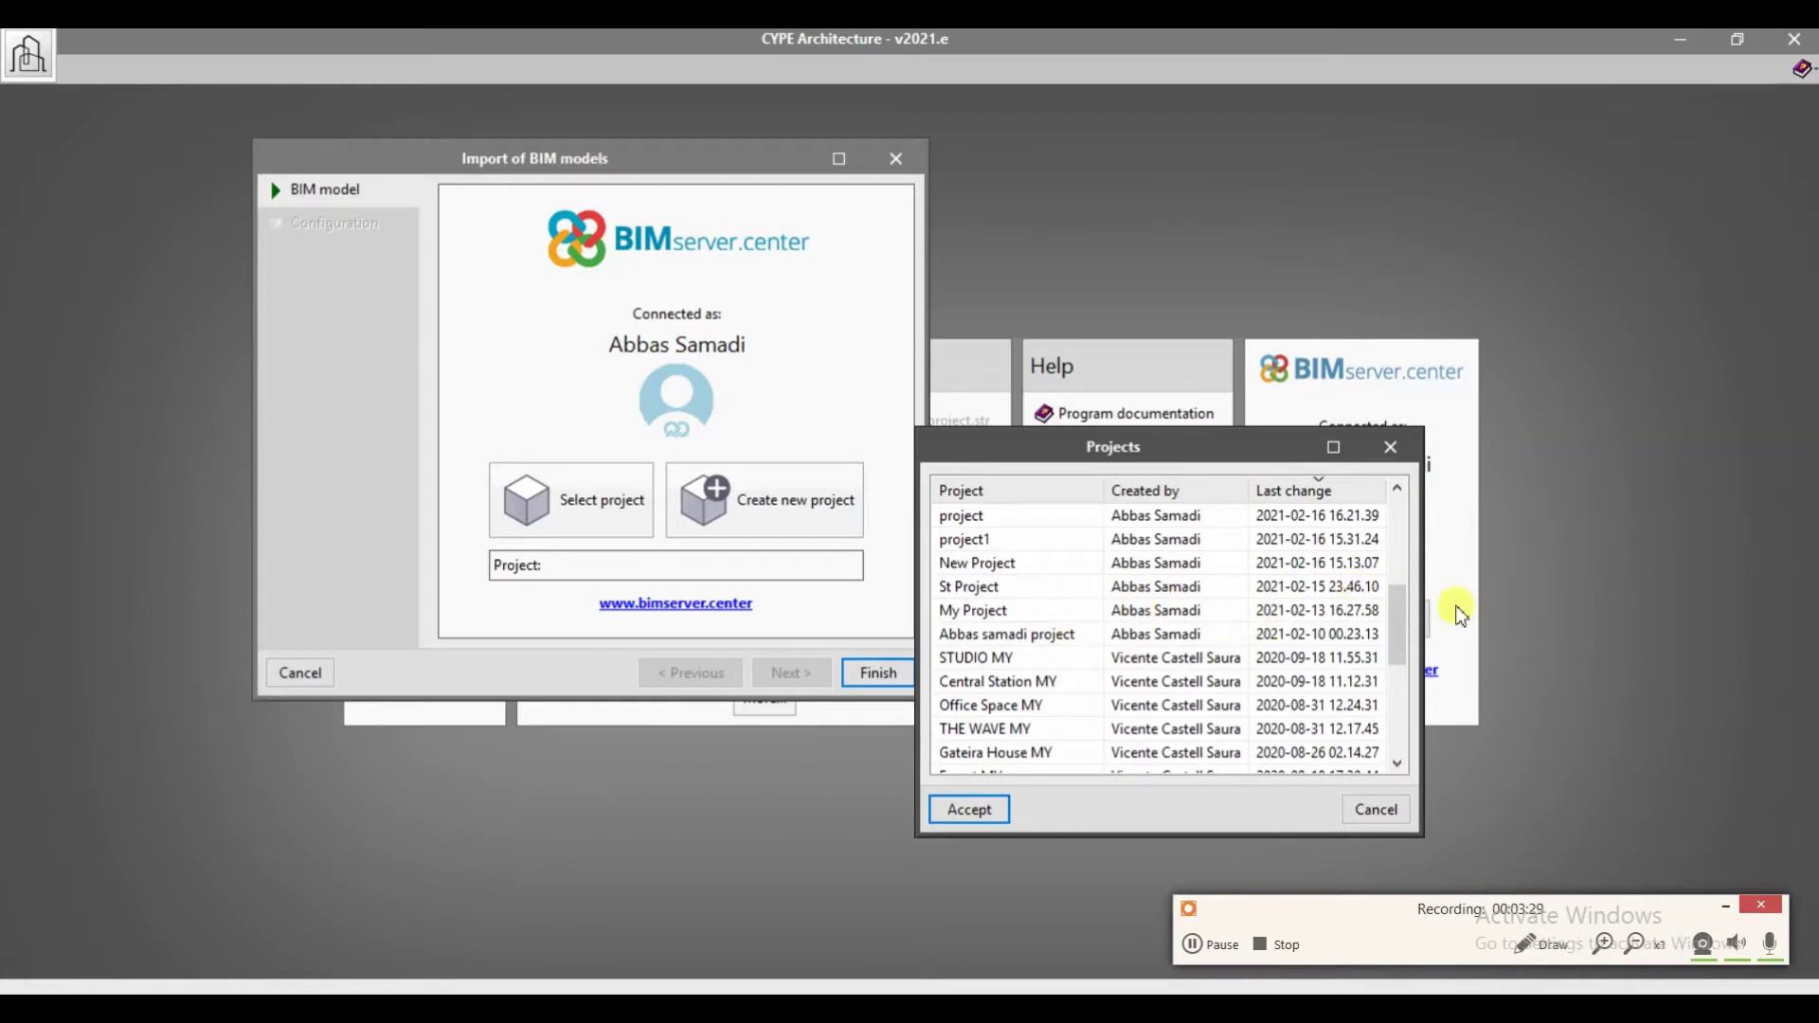
pyautogui.moveTo(1397, 621); pyautogui.dragTo(1400, 640)
pyautogui.moveTo(1401, 690); pyautogui.dragTo(1402, 692)
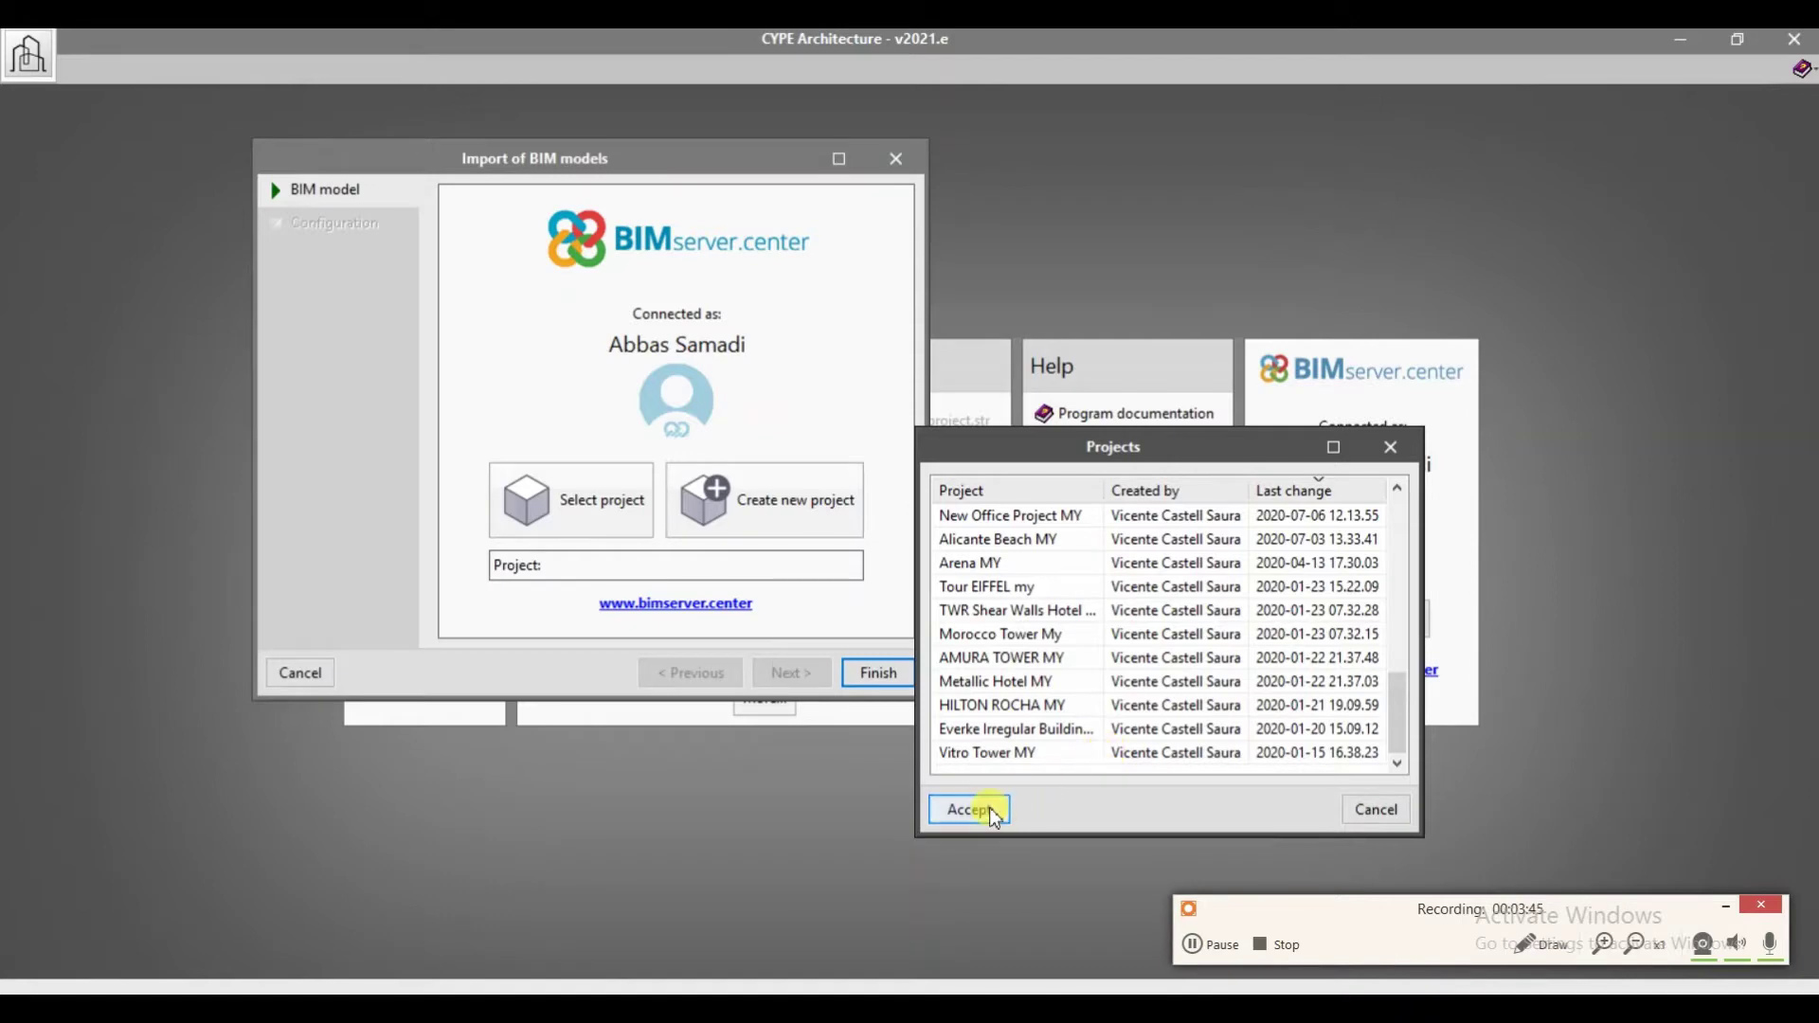
pyautogui.click(1371, 812)
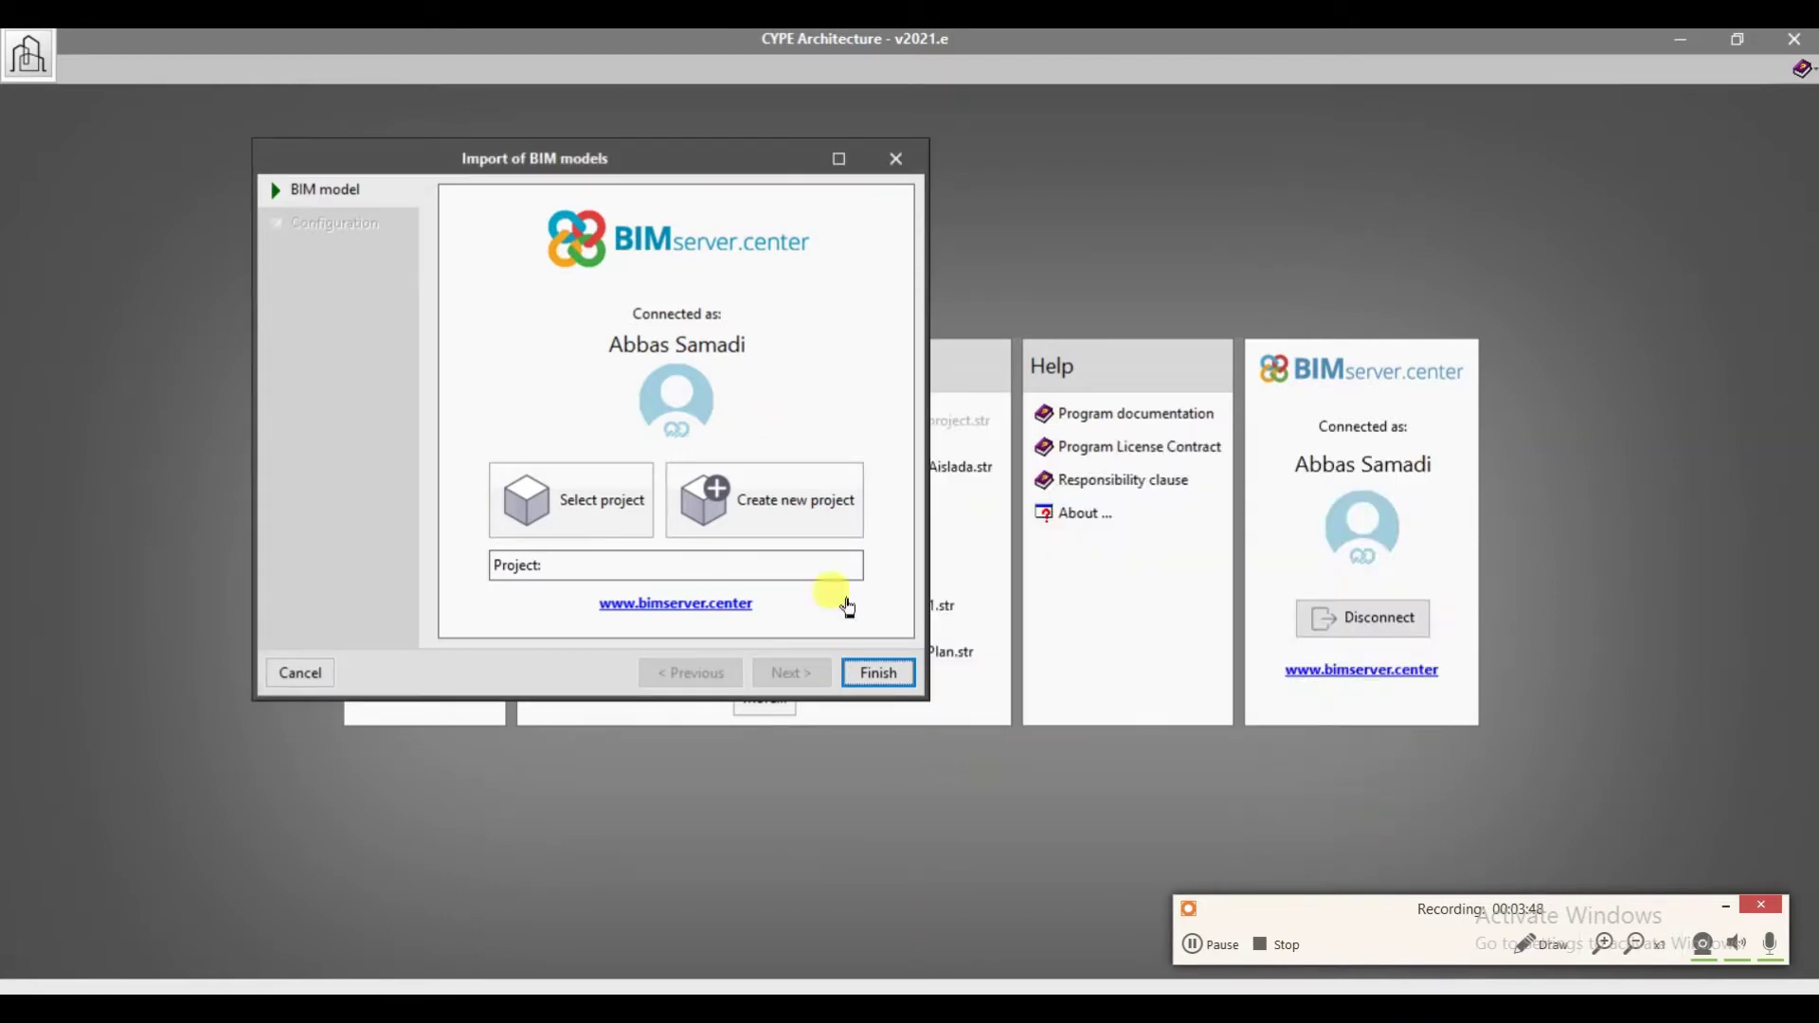
# - Try to create a BIMserver.center project named "New Project" with type Professional, view option Not visible and collaboration requests Closed
pyautogui.click(831, 517)
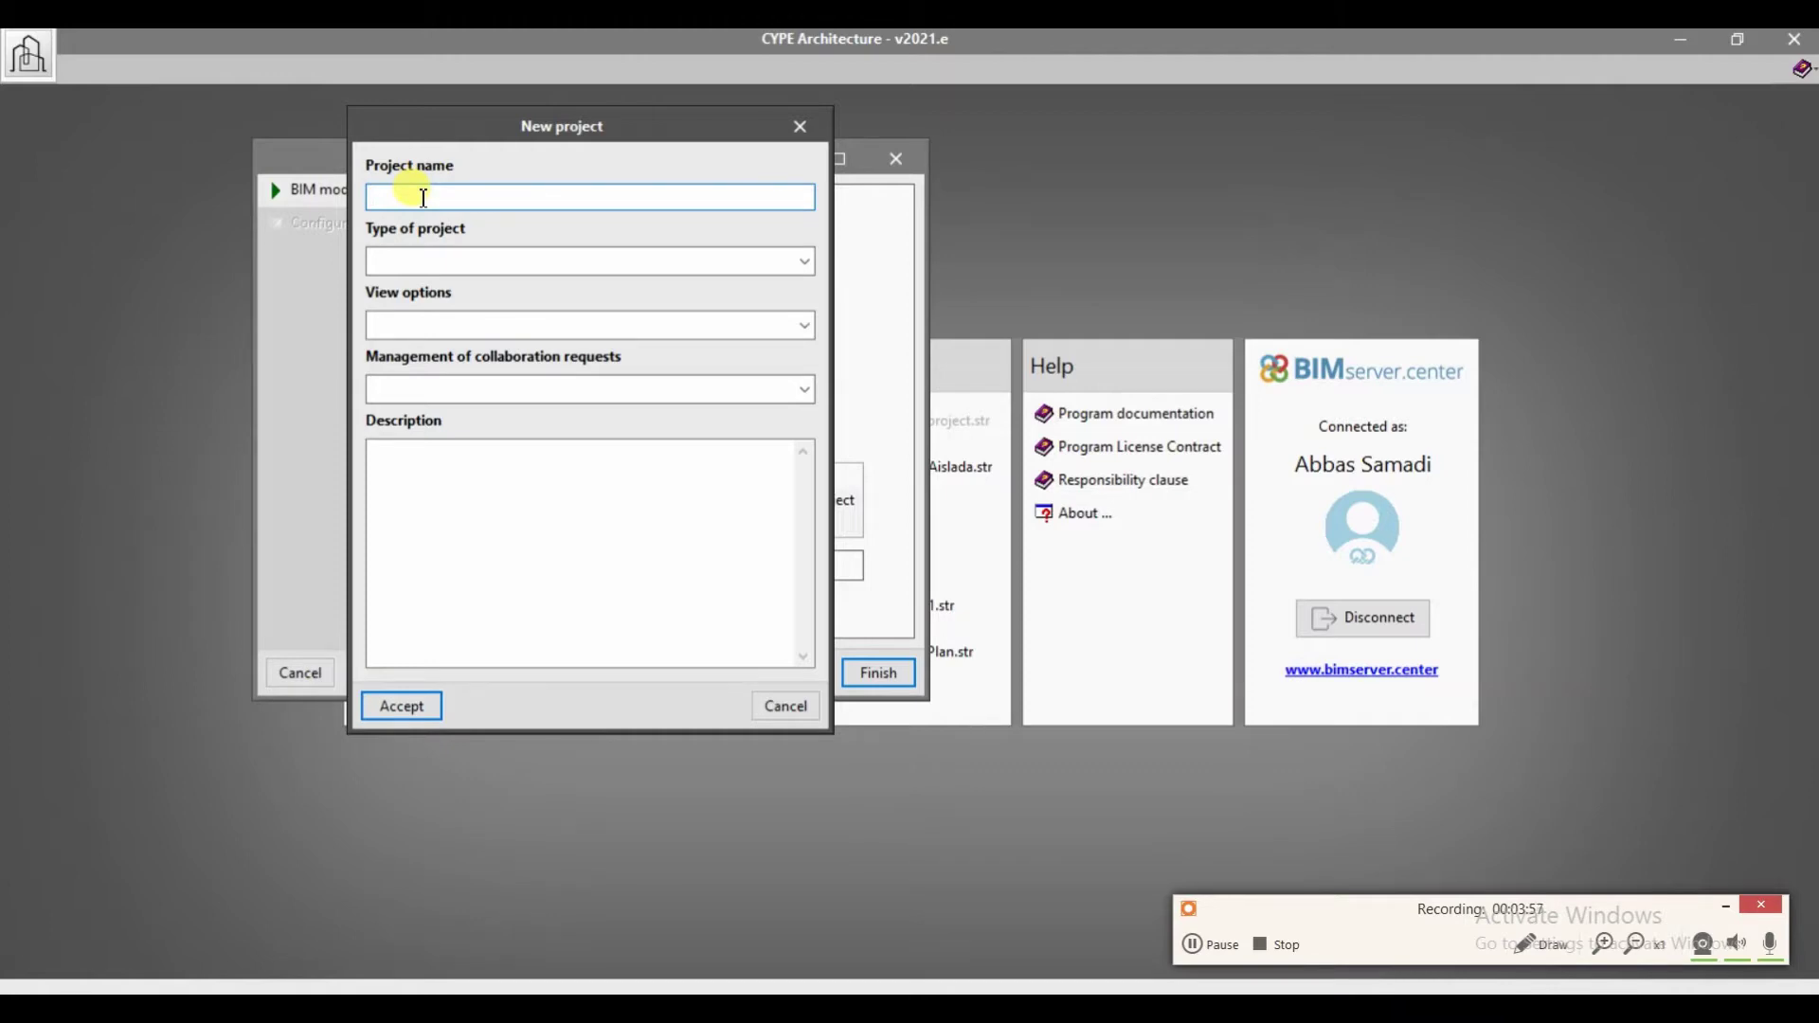
pyautogui.write('New Project')
pyautogui.click(401, 259)
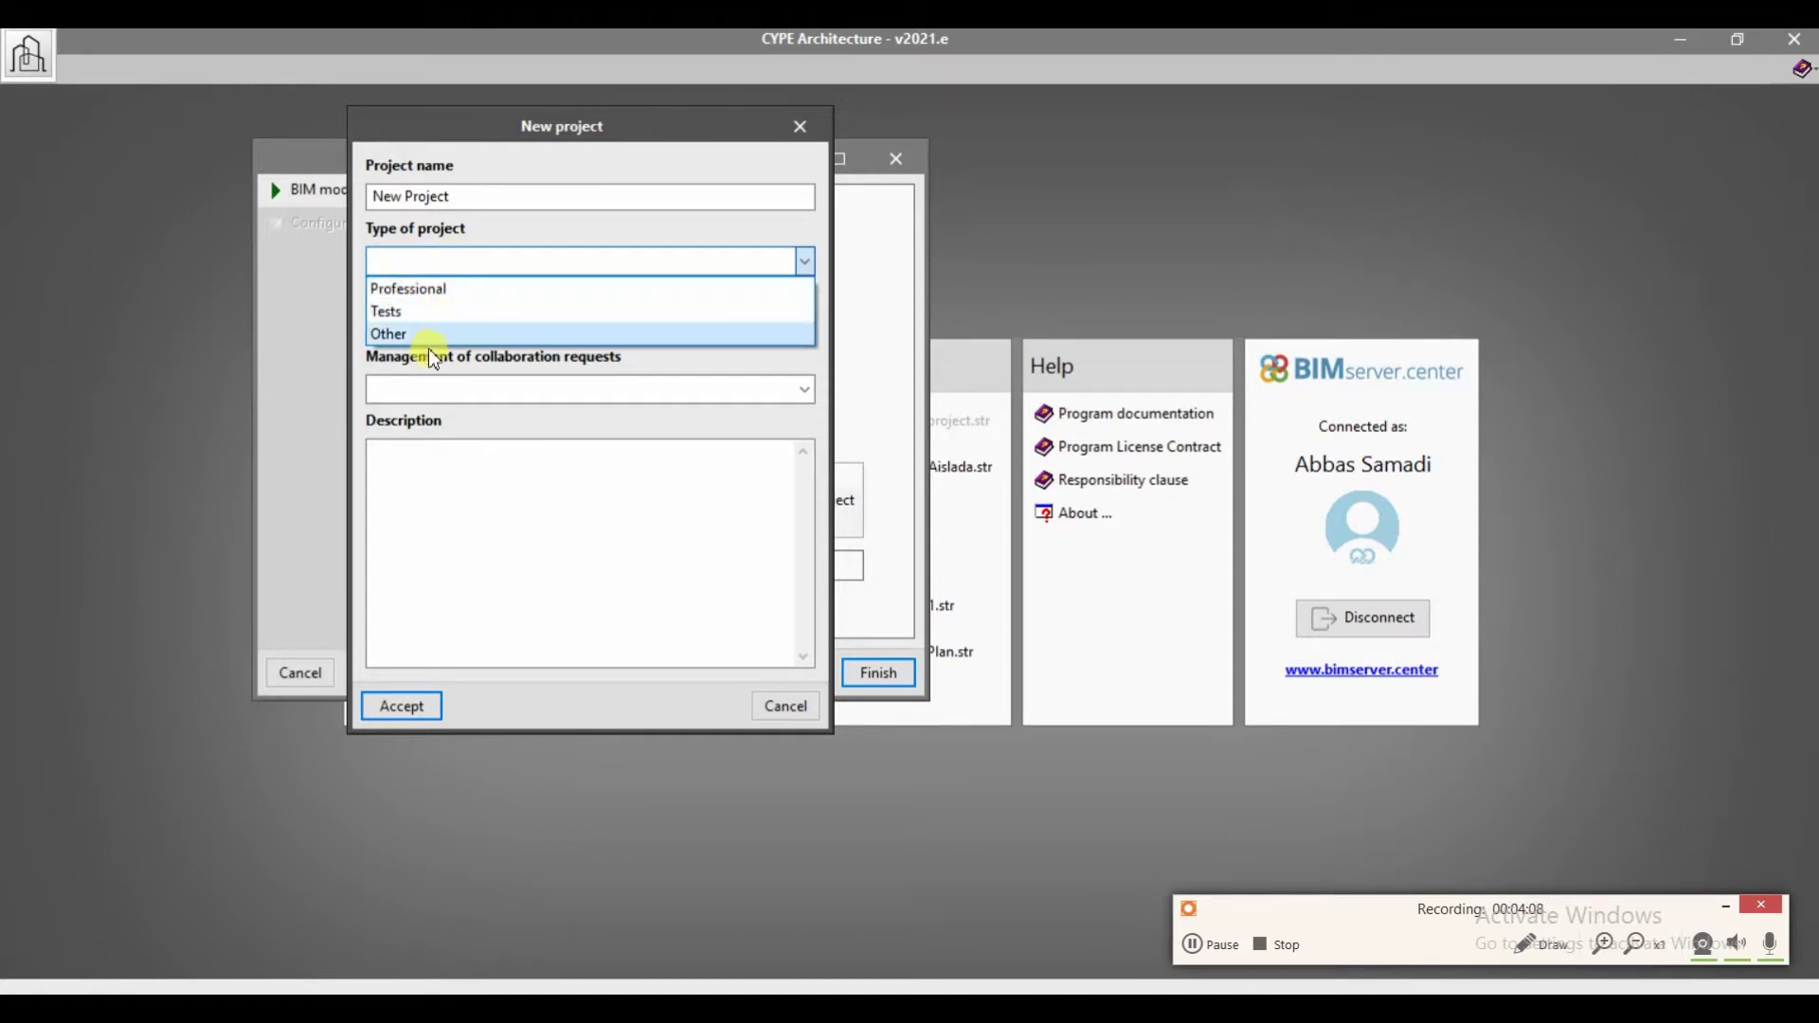
pyautogui.click(442, 290)
pyautogui.click(440, 290)
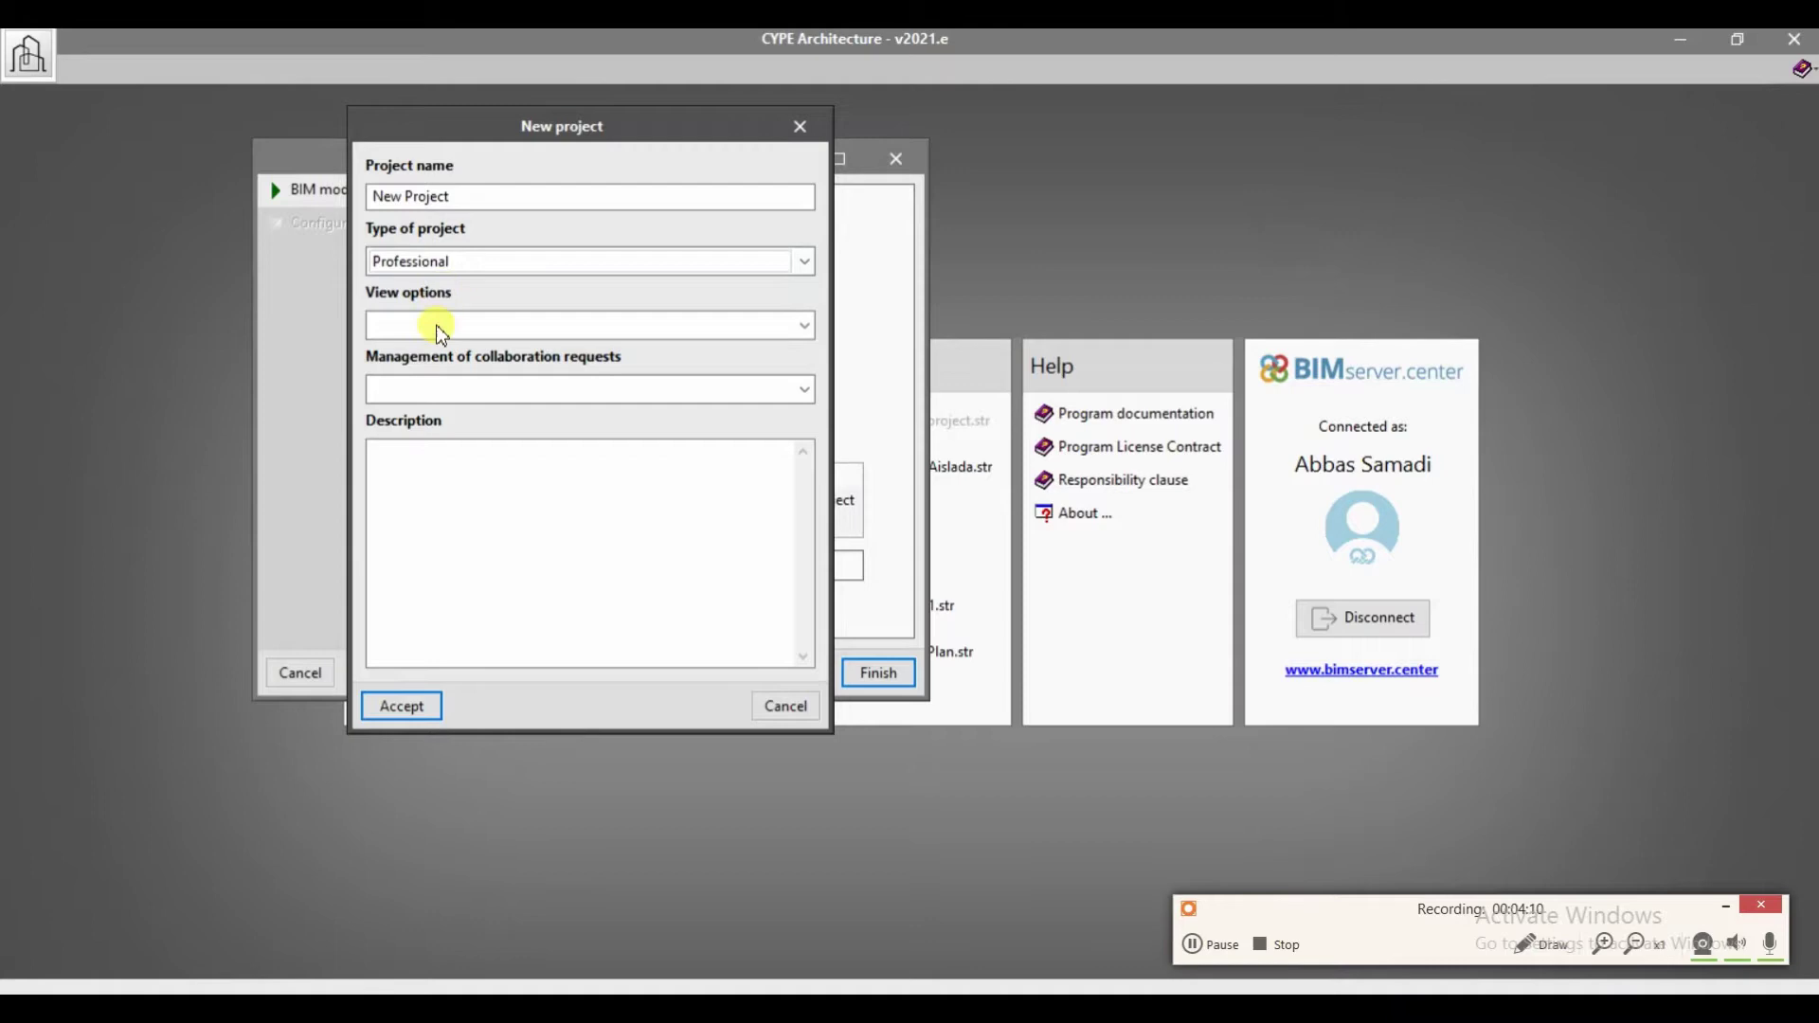
pyautogui.click(388, 325)
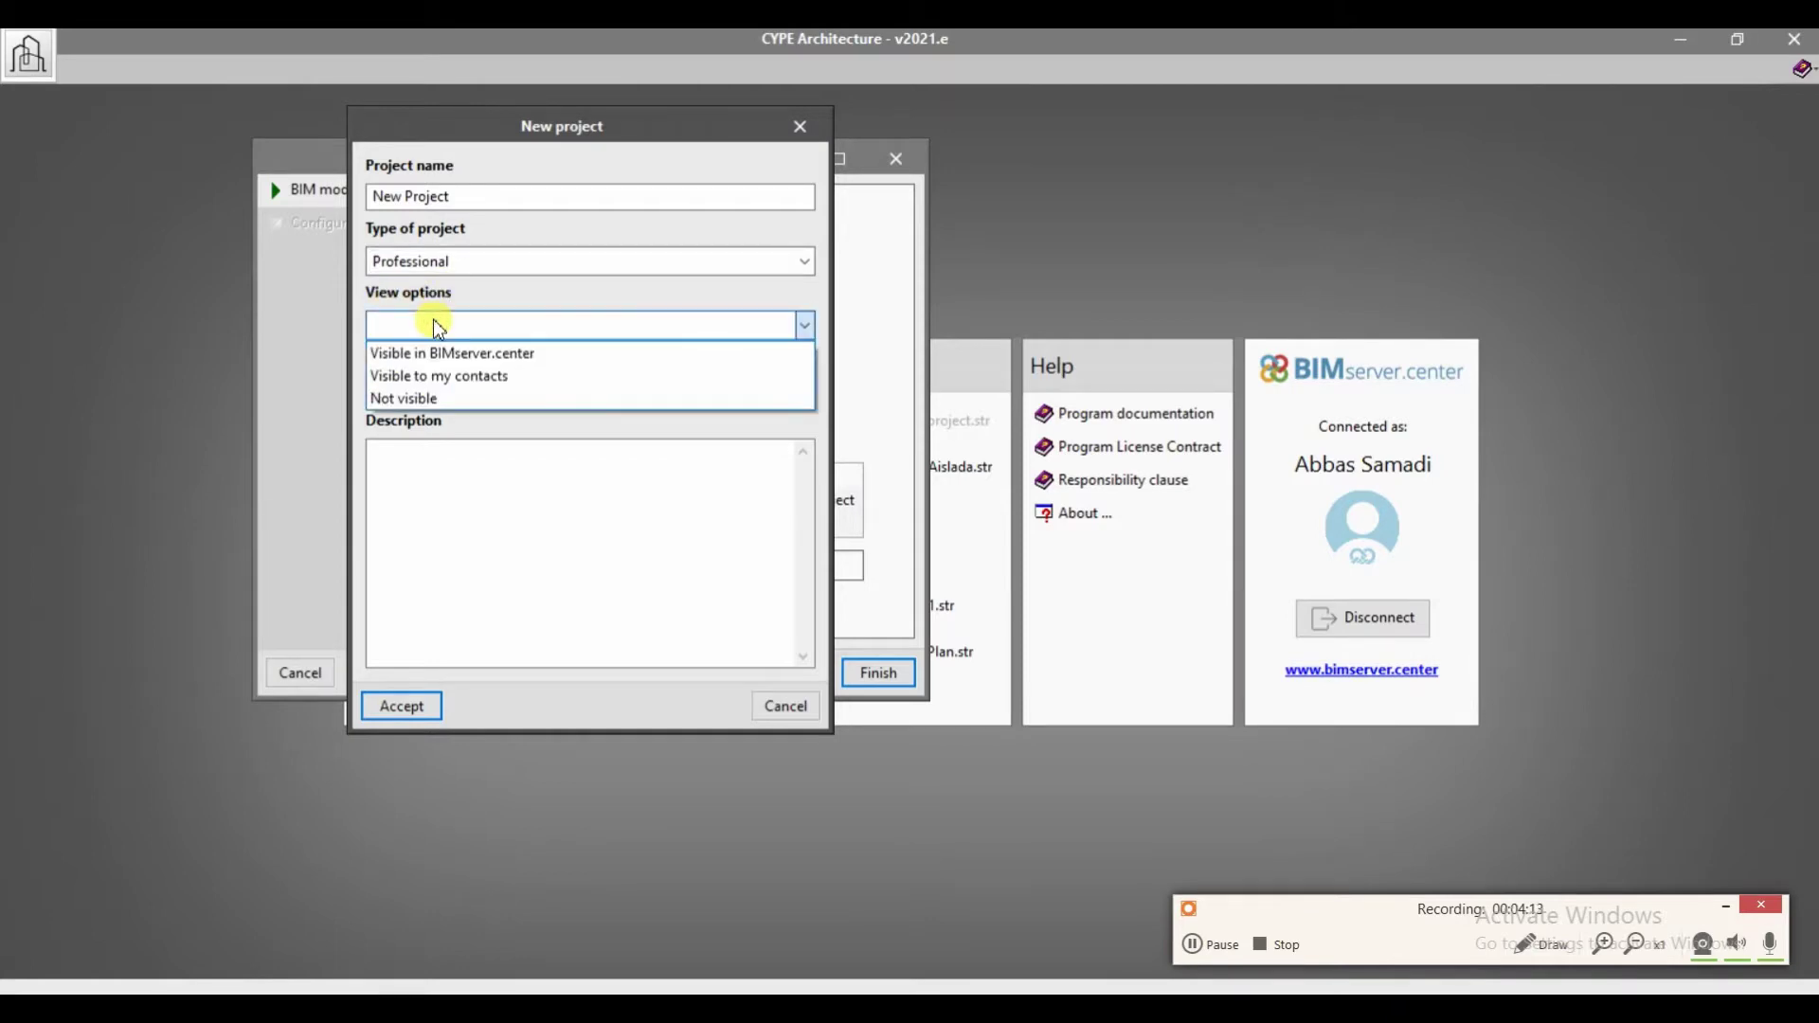
pyautogui.click(492, 399)
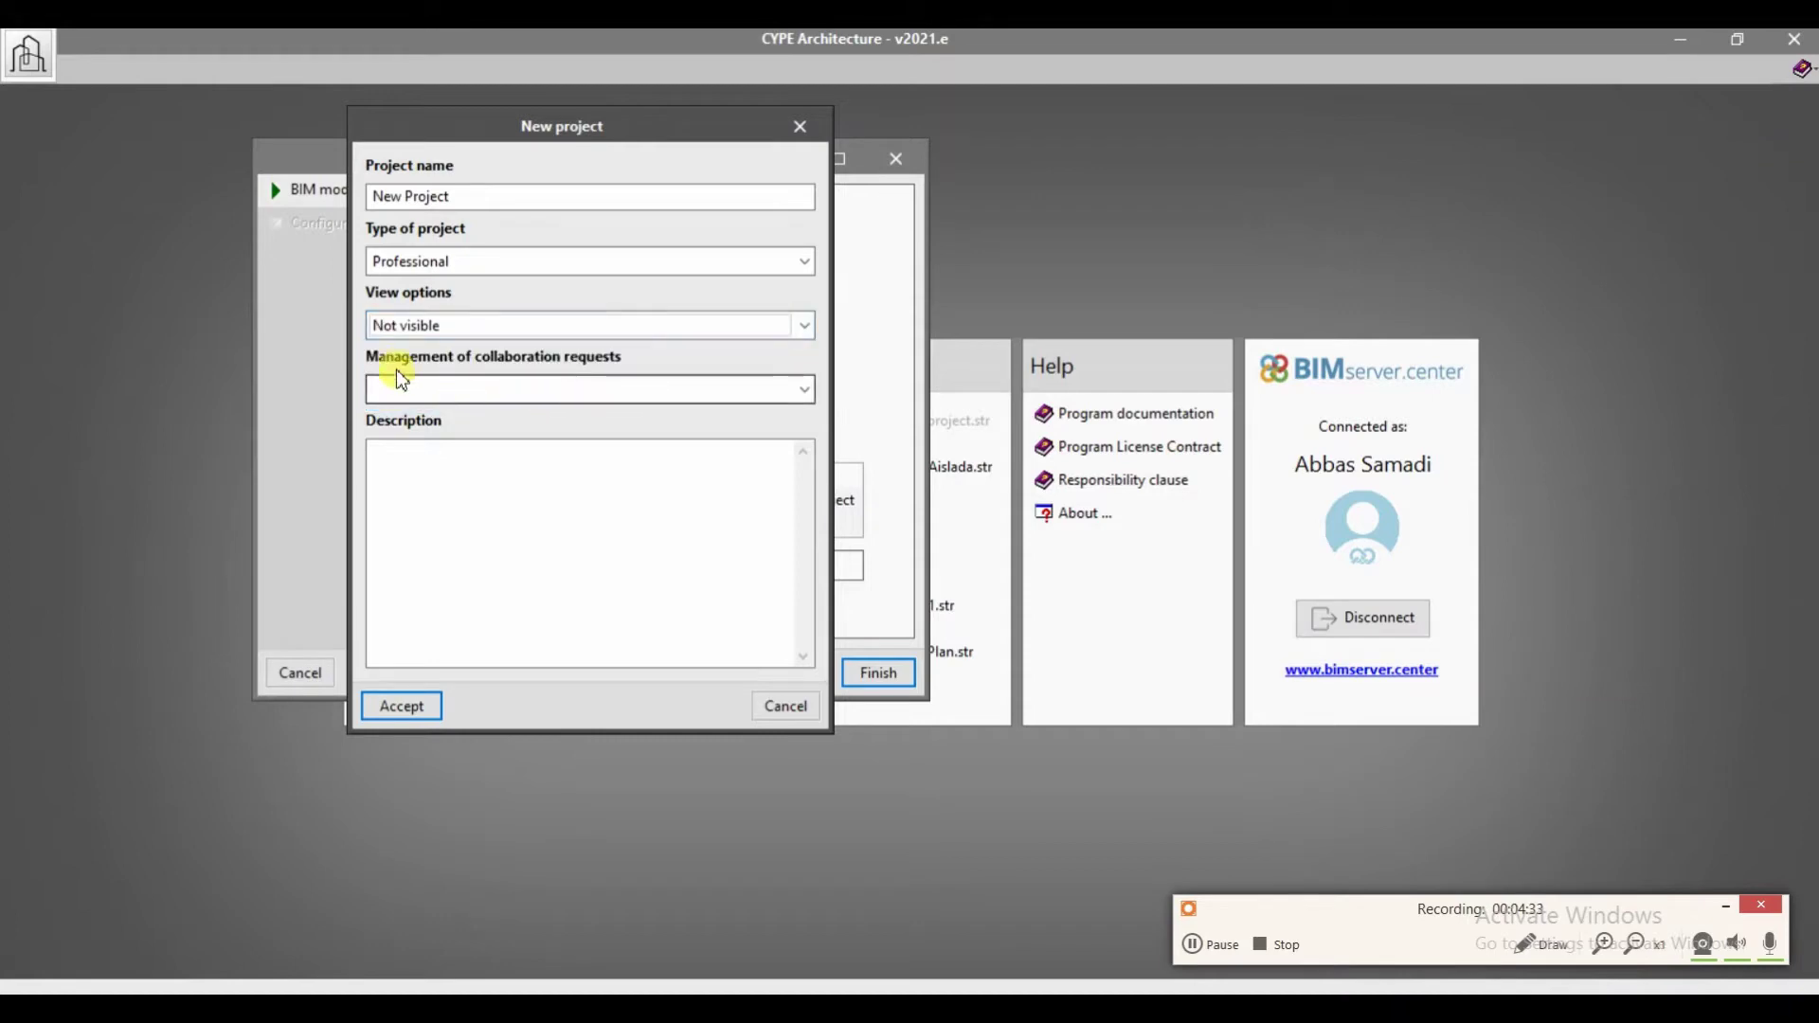
pyautogui.click(581, 388)
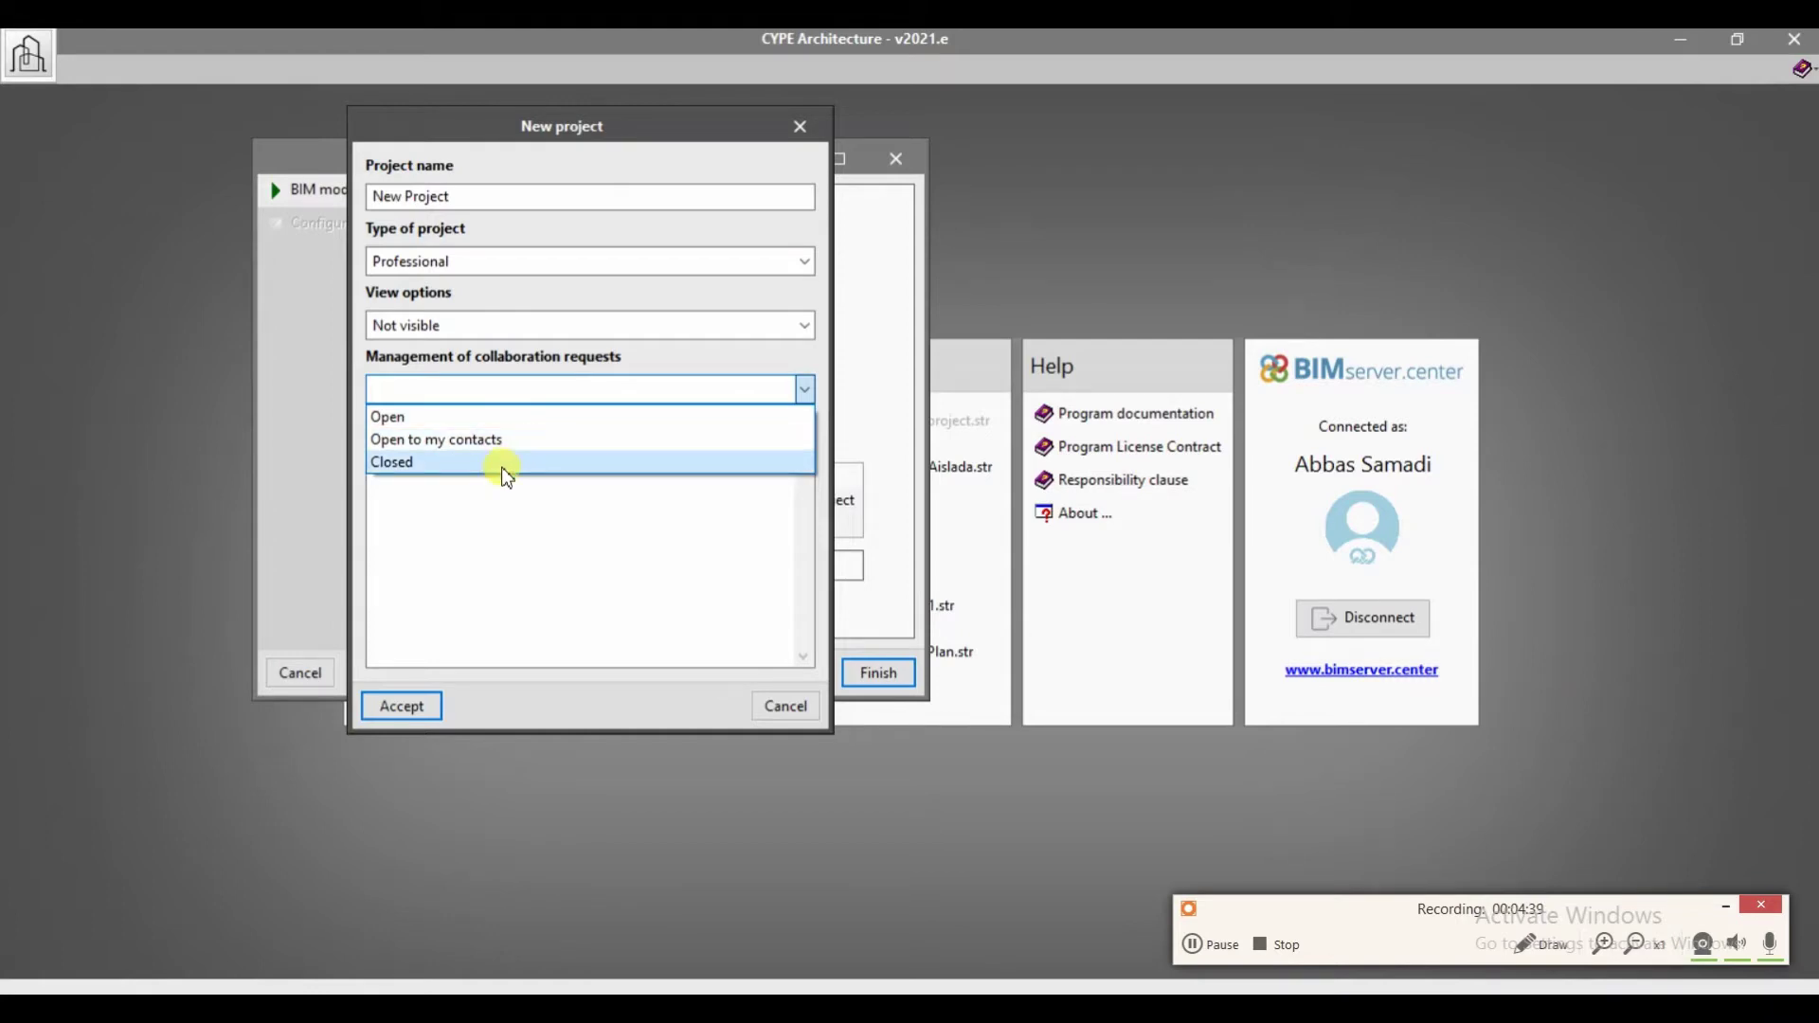
pyautogui.click(502, 463)
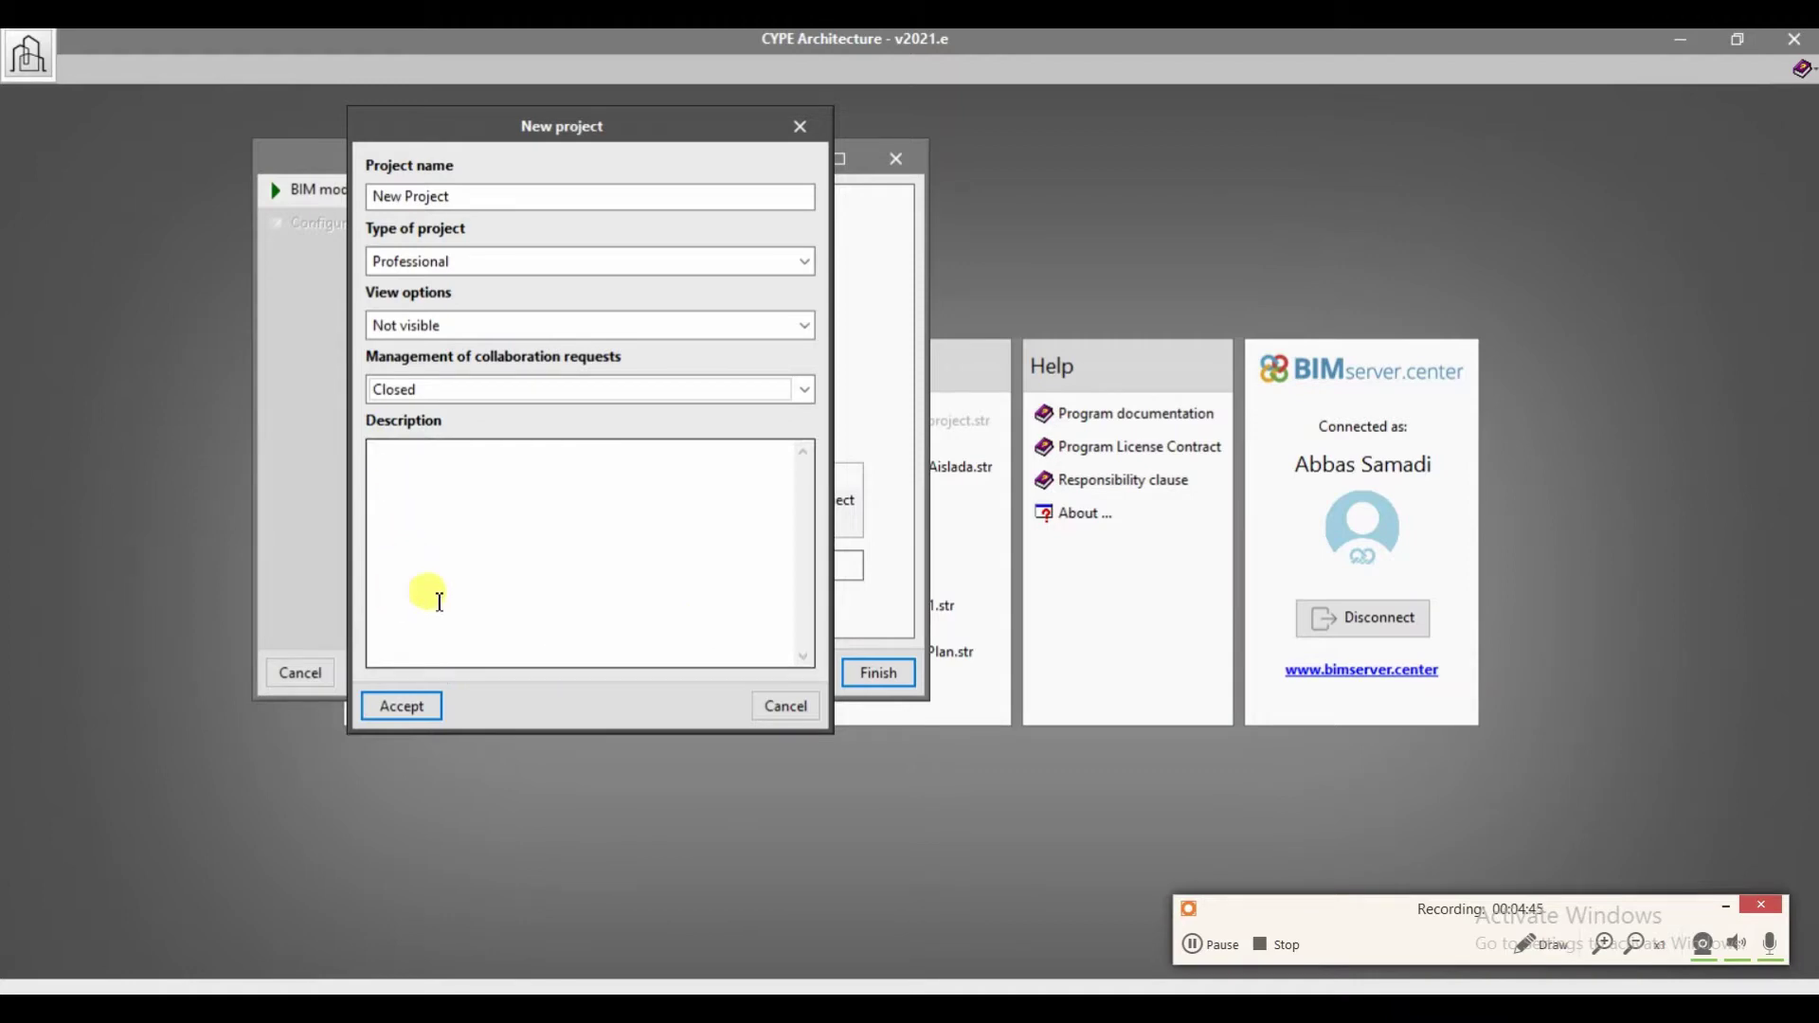
pyautogui.click(434, 707)
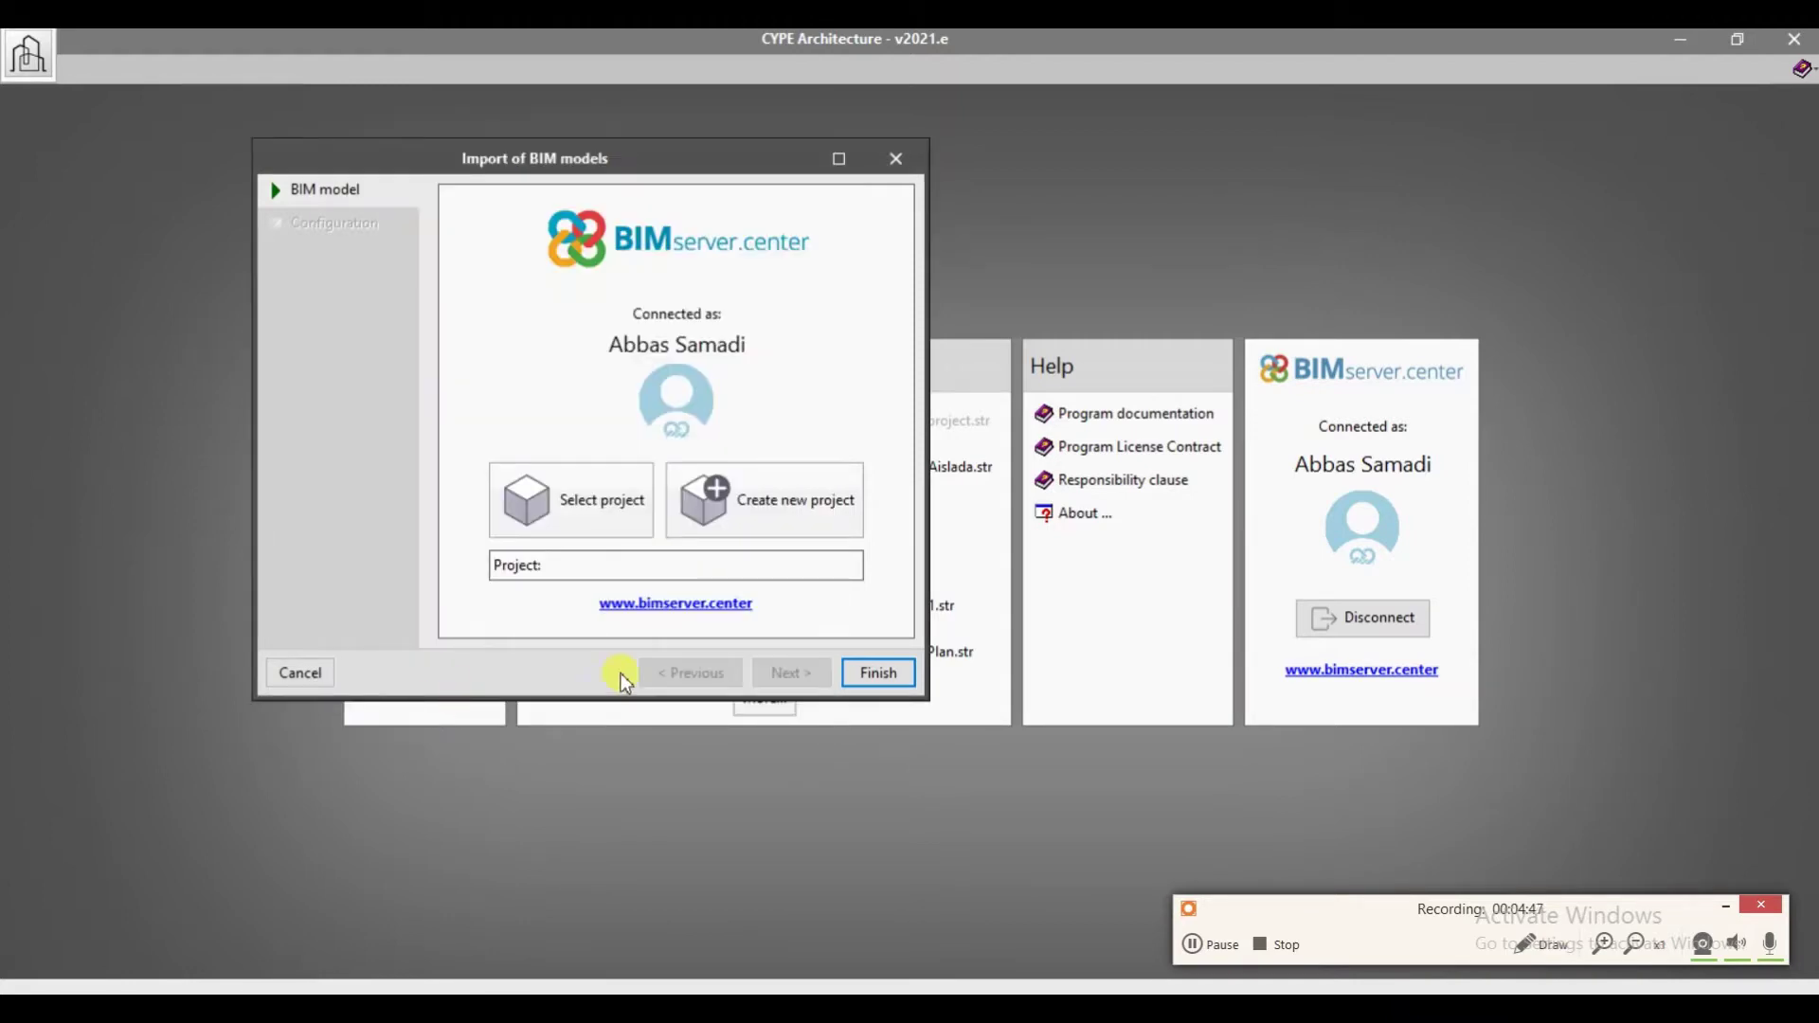
pyautogui.click(878, 671)
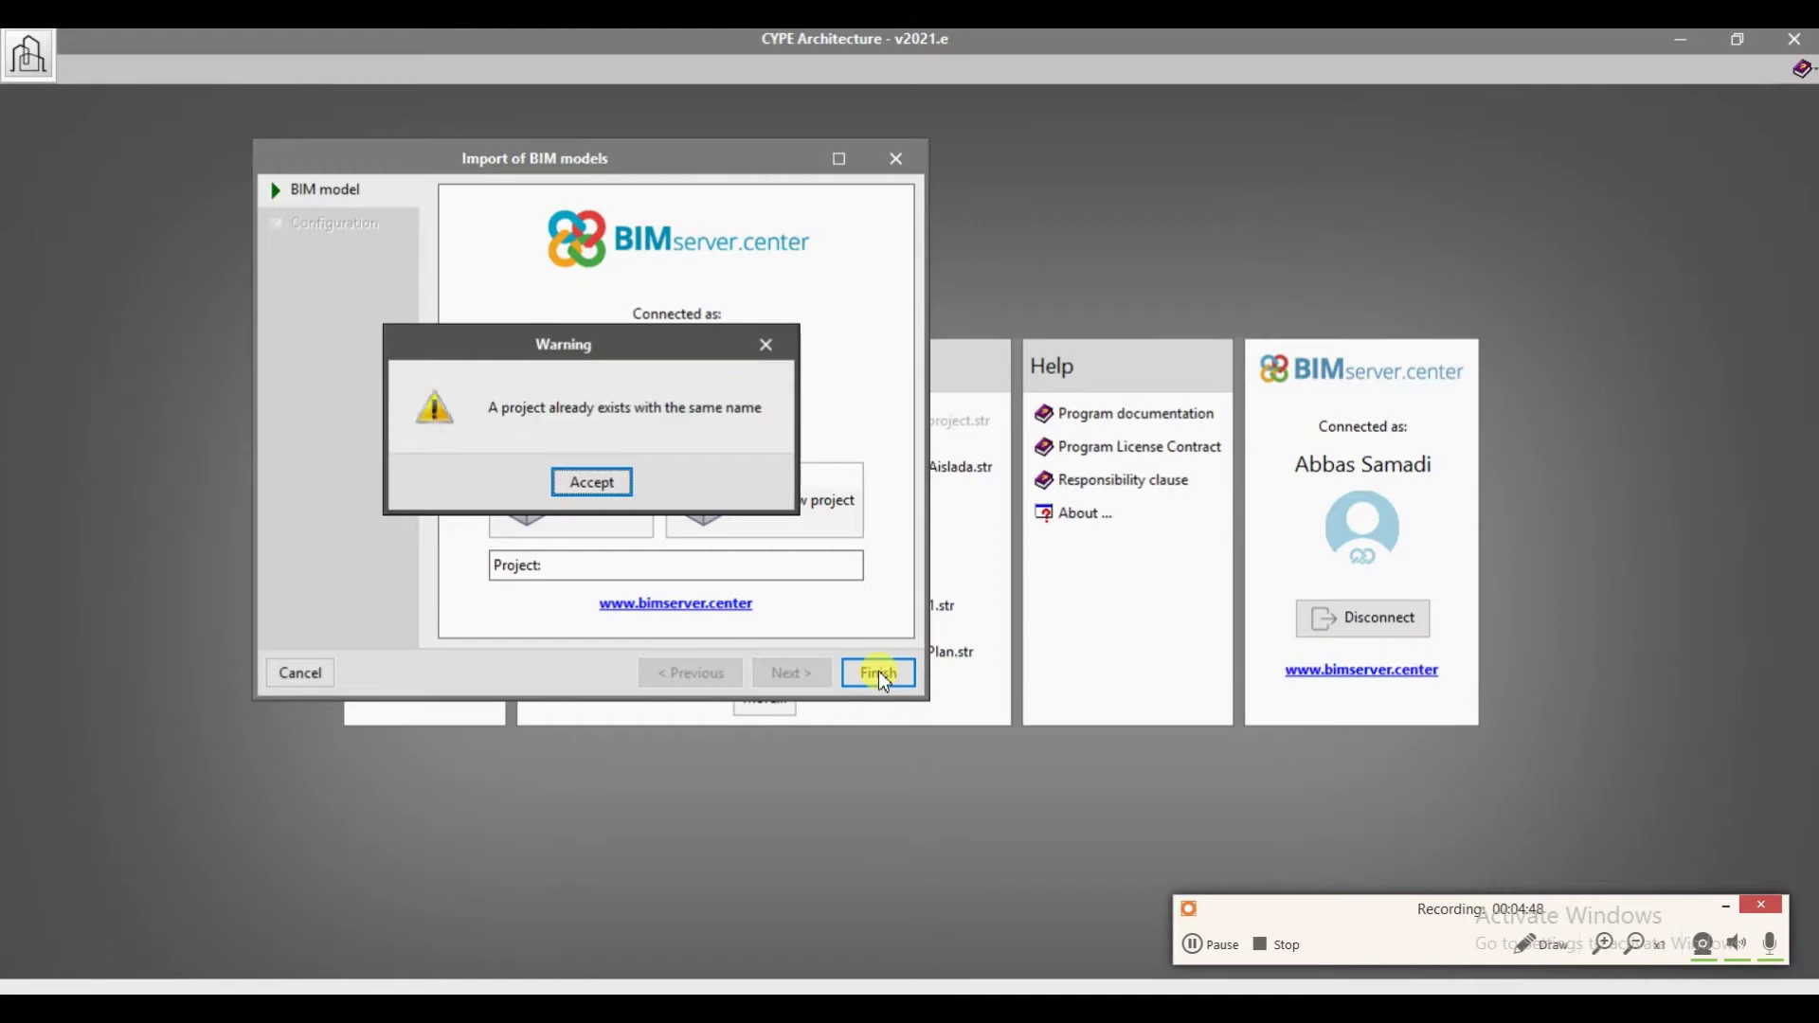
pyautogui.click(591, 483)
# - Create the BIMserver.center project "The new project" as Professional, Not visible, with collaboration requests Closed, and finish linking the job to it
pyautogui.click(701, 504)
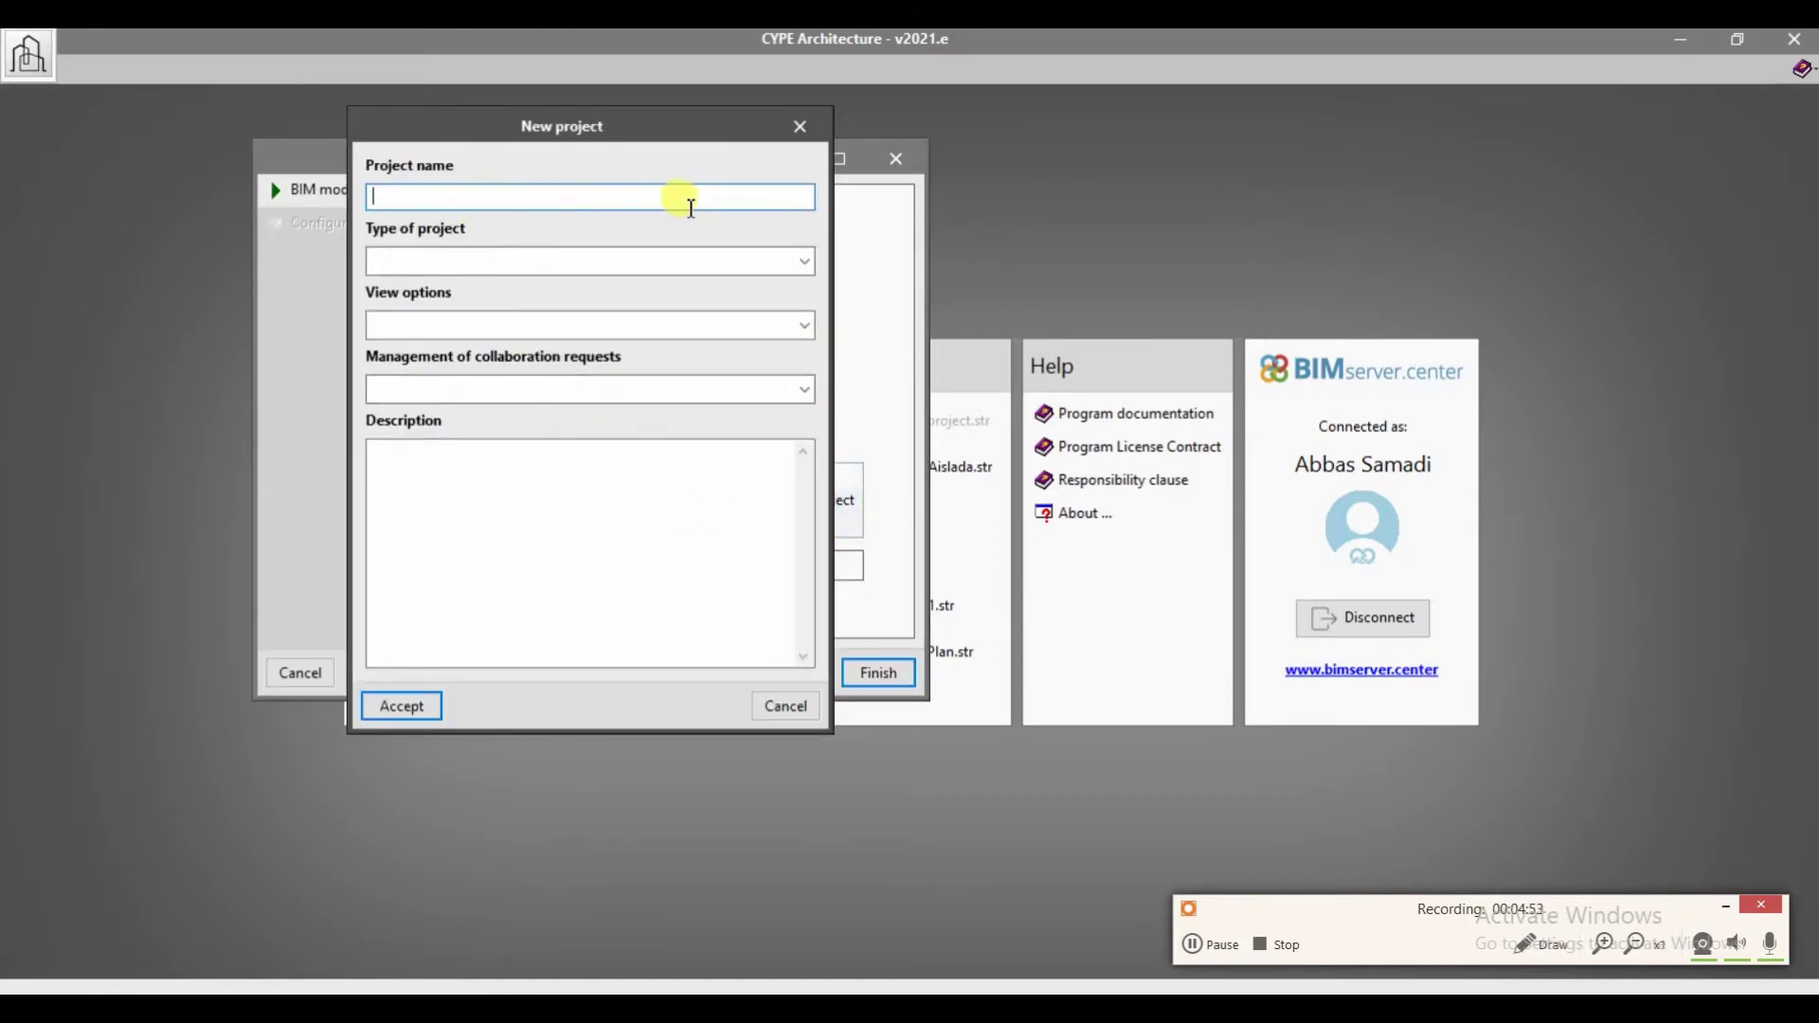
pyautogui.click(628, 204)
pyautogui.write('The new project')
pyautogui.click(623, 258)
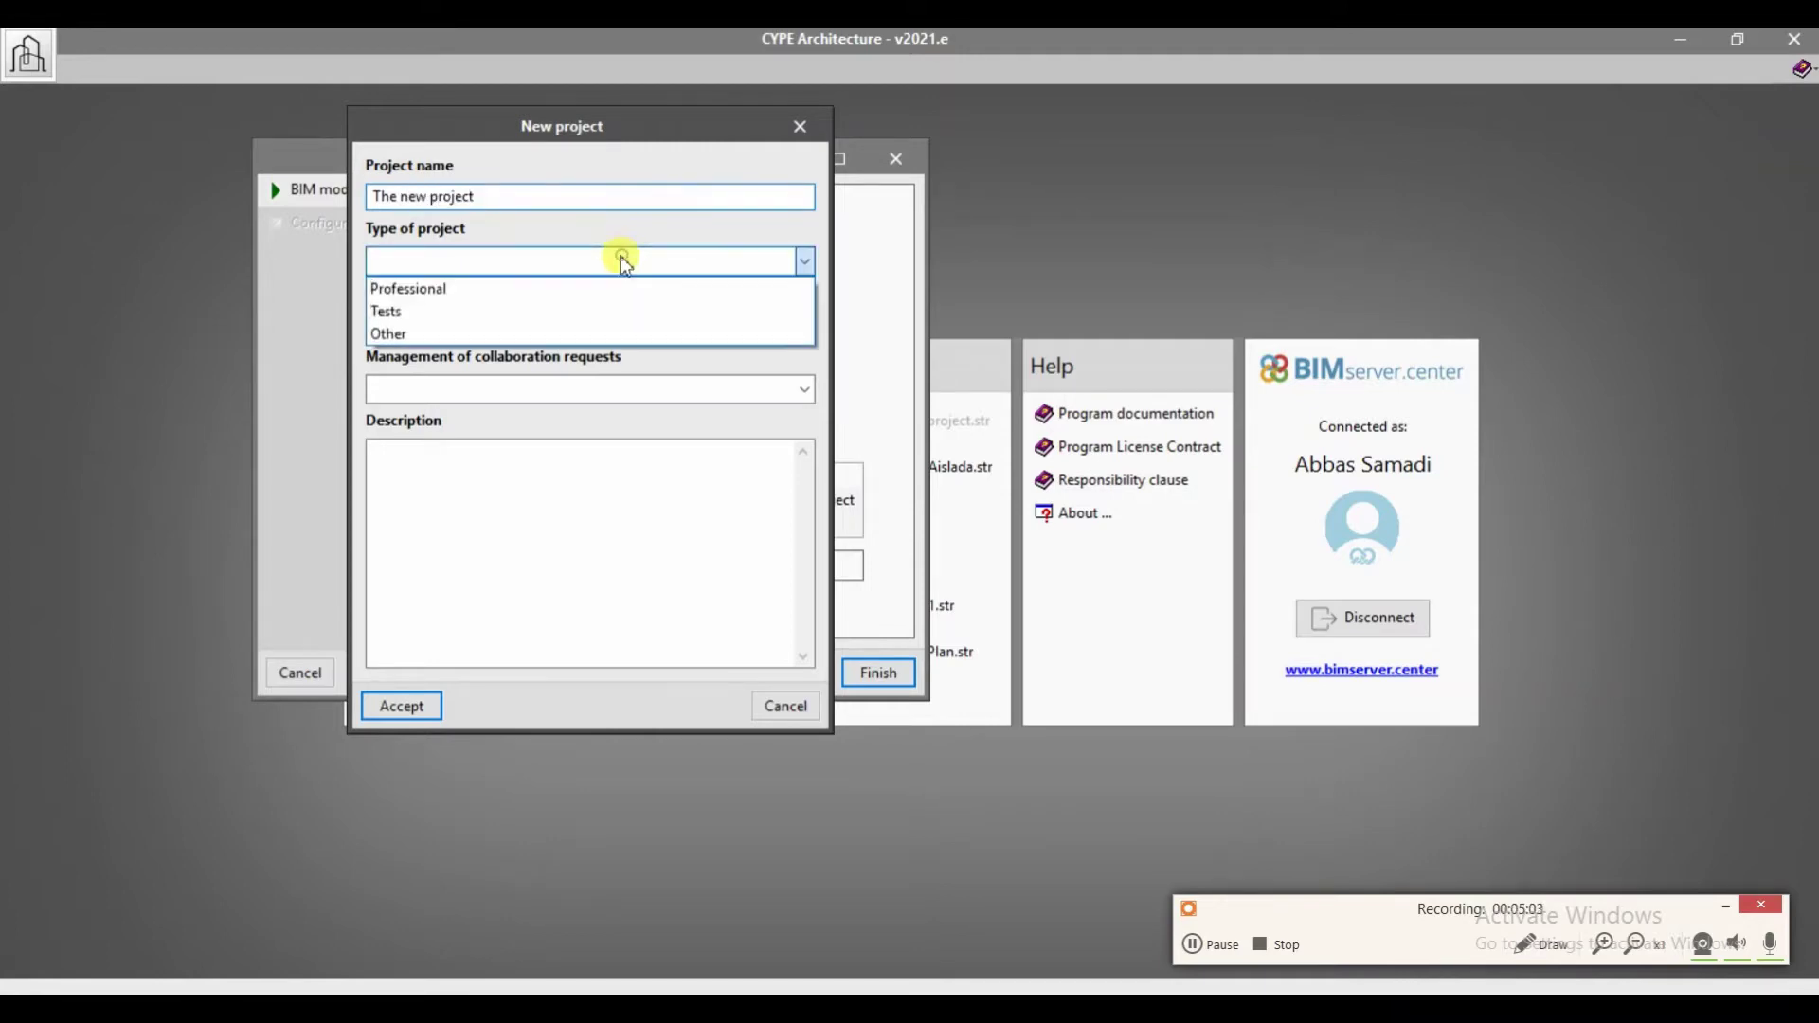
pyautogui.click(587, 289)
pyautogui.click(572, 324)
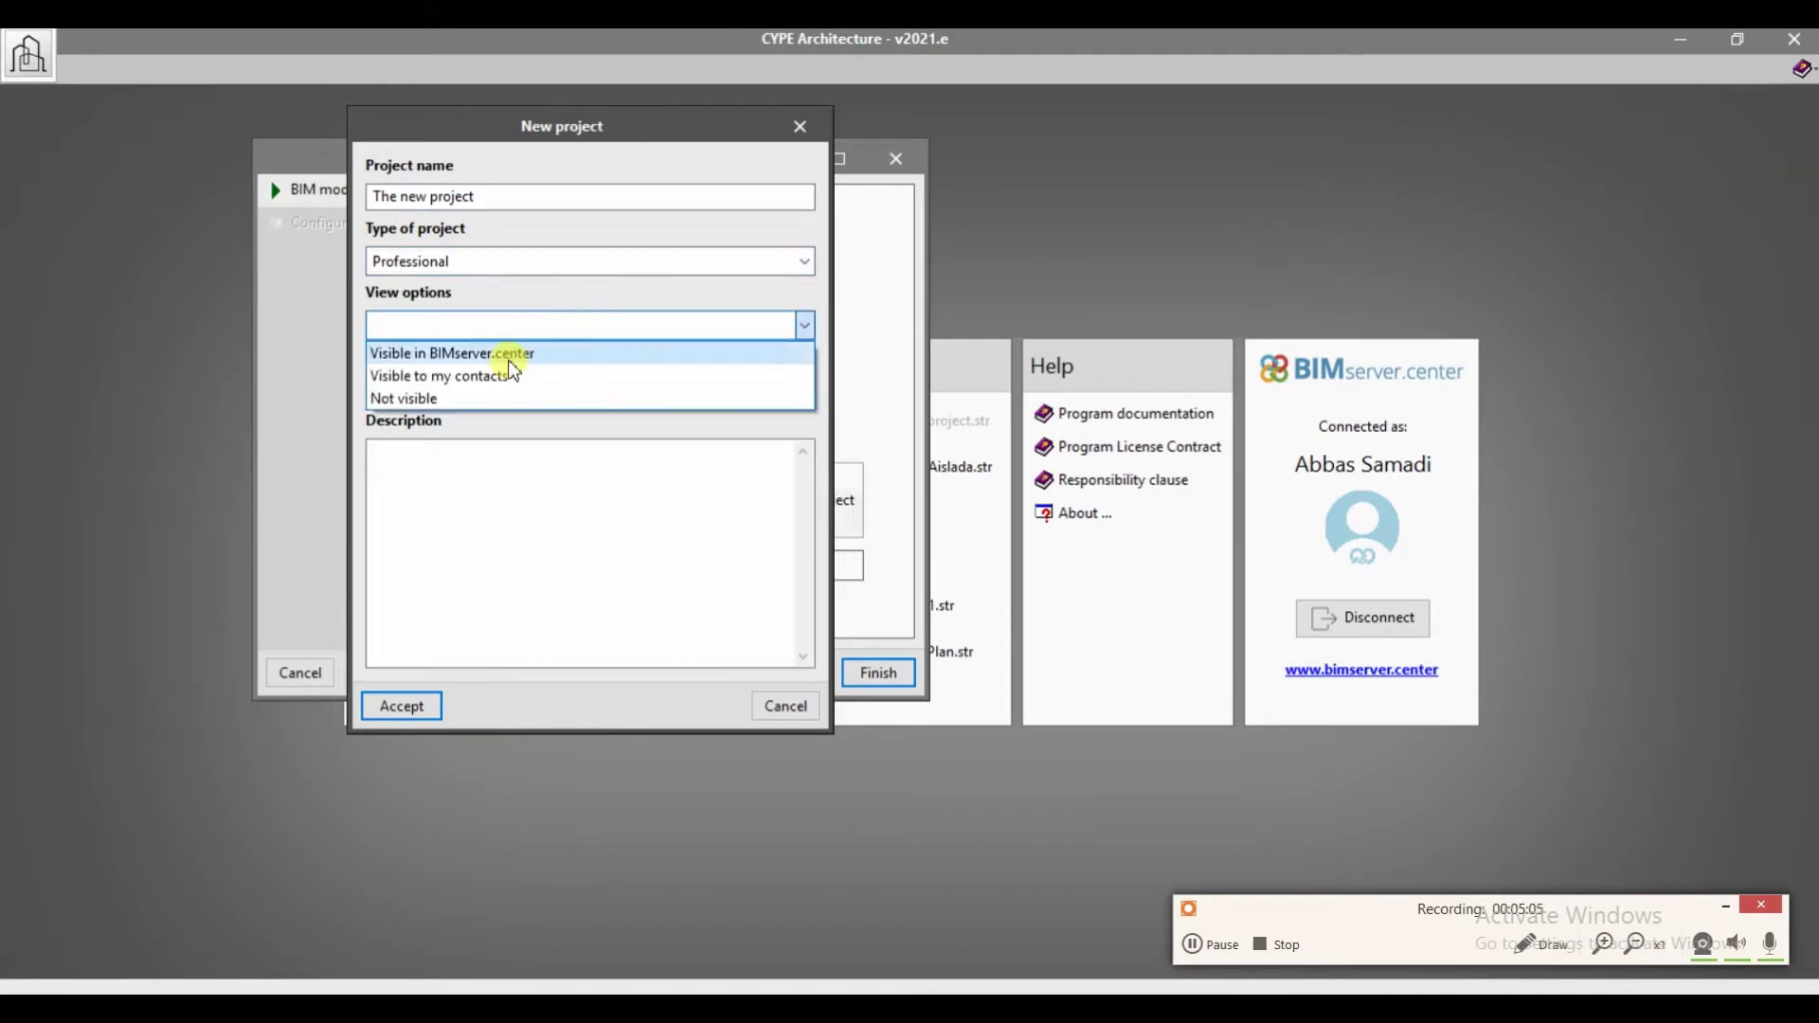
pyautogui.click(498, 398)
pyautogui.click(500, 389)
pyautogui.click(455, 463)
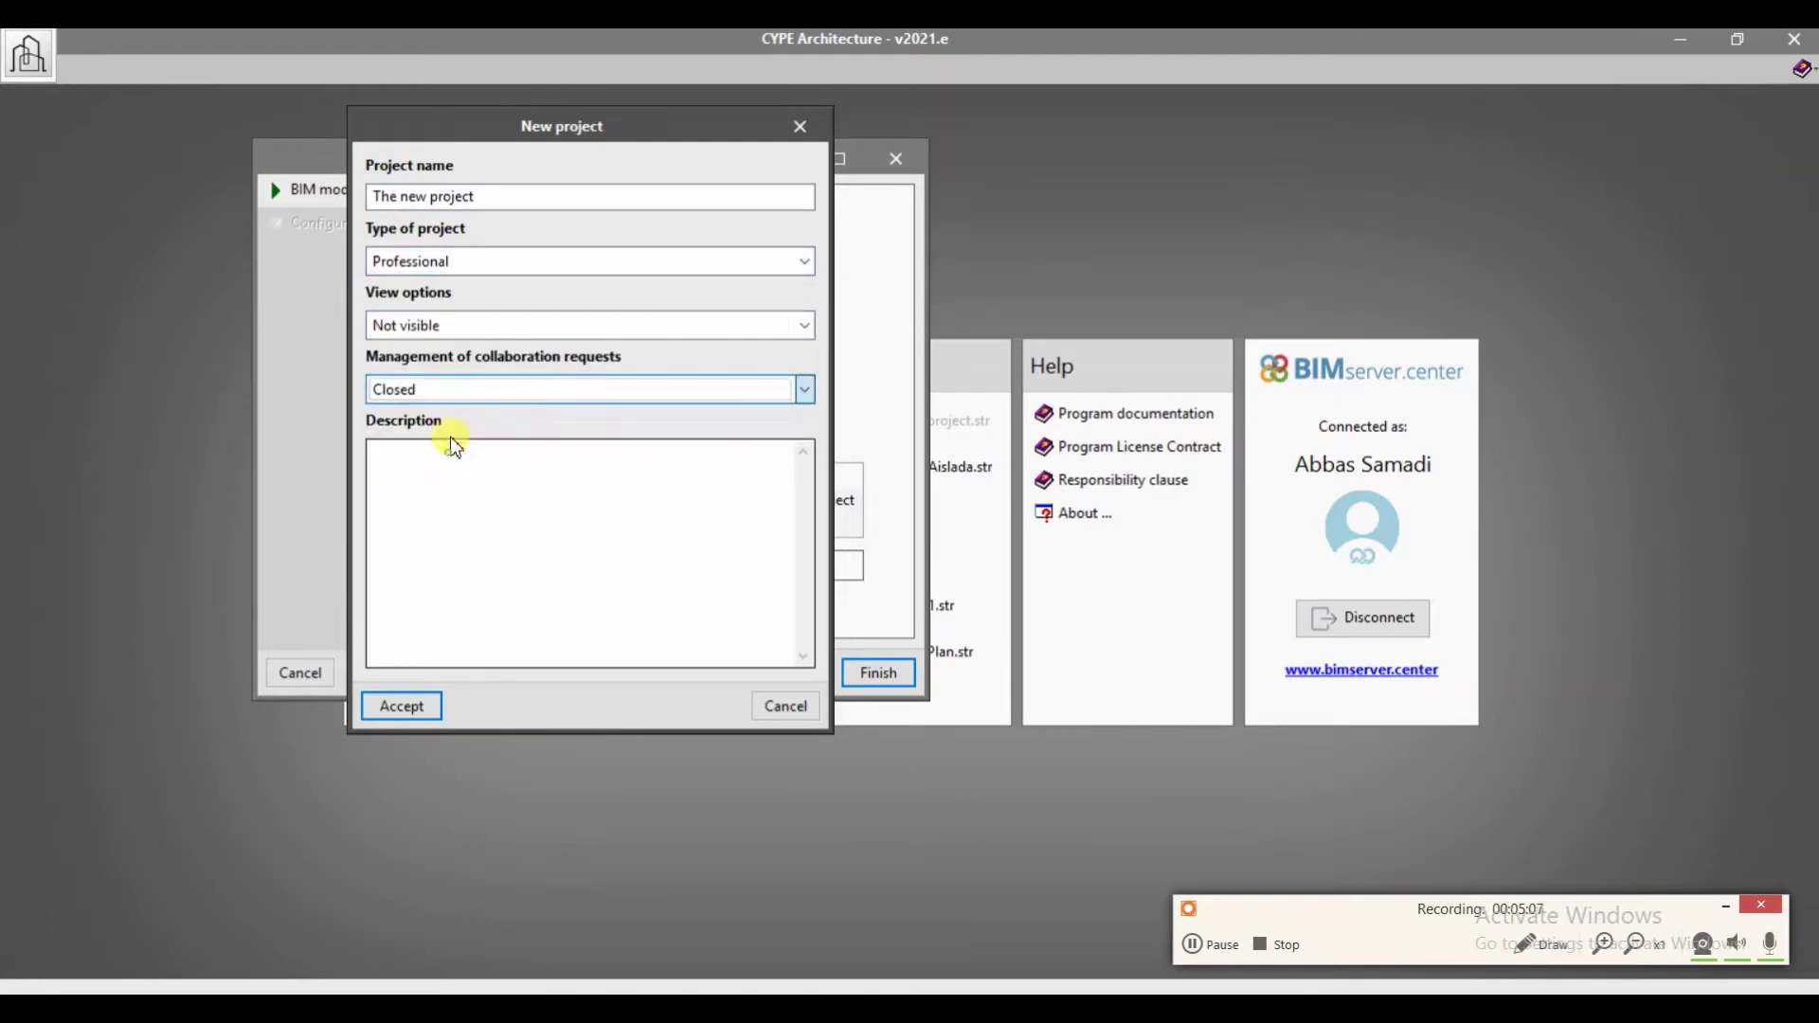
pyautogui.click(417, 707)
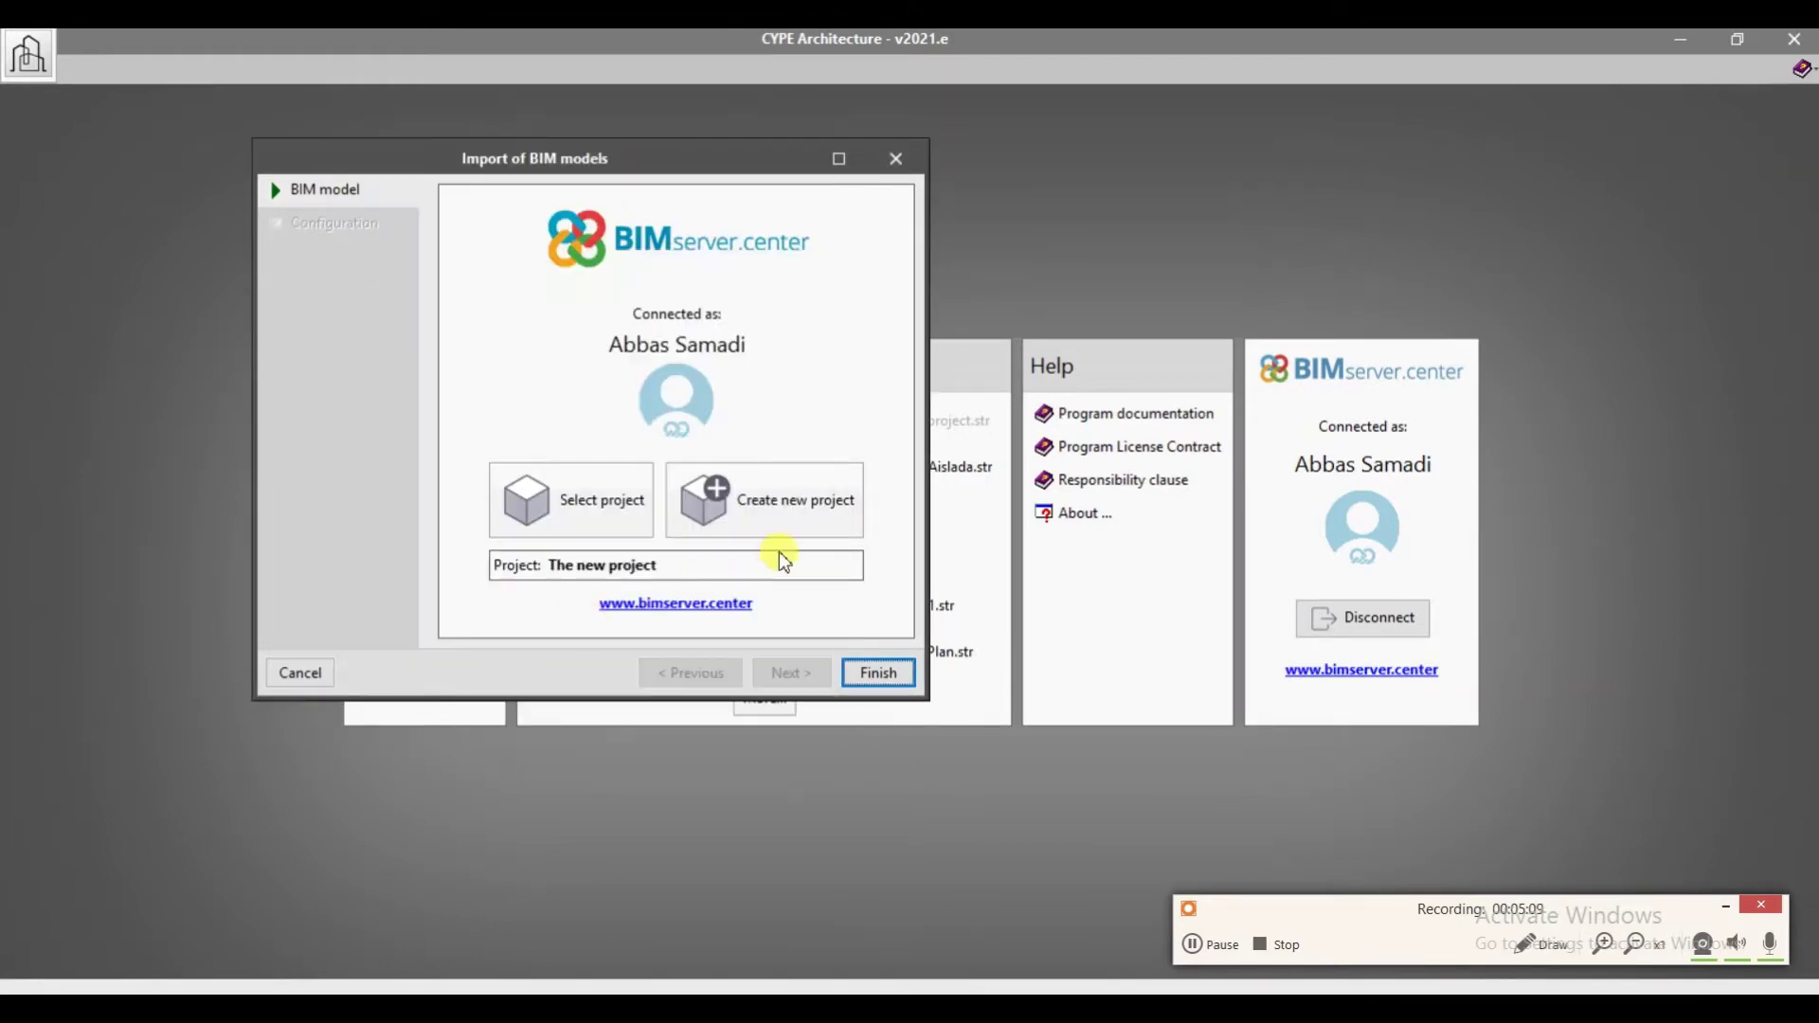
pyautogui.click(867, 671)
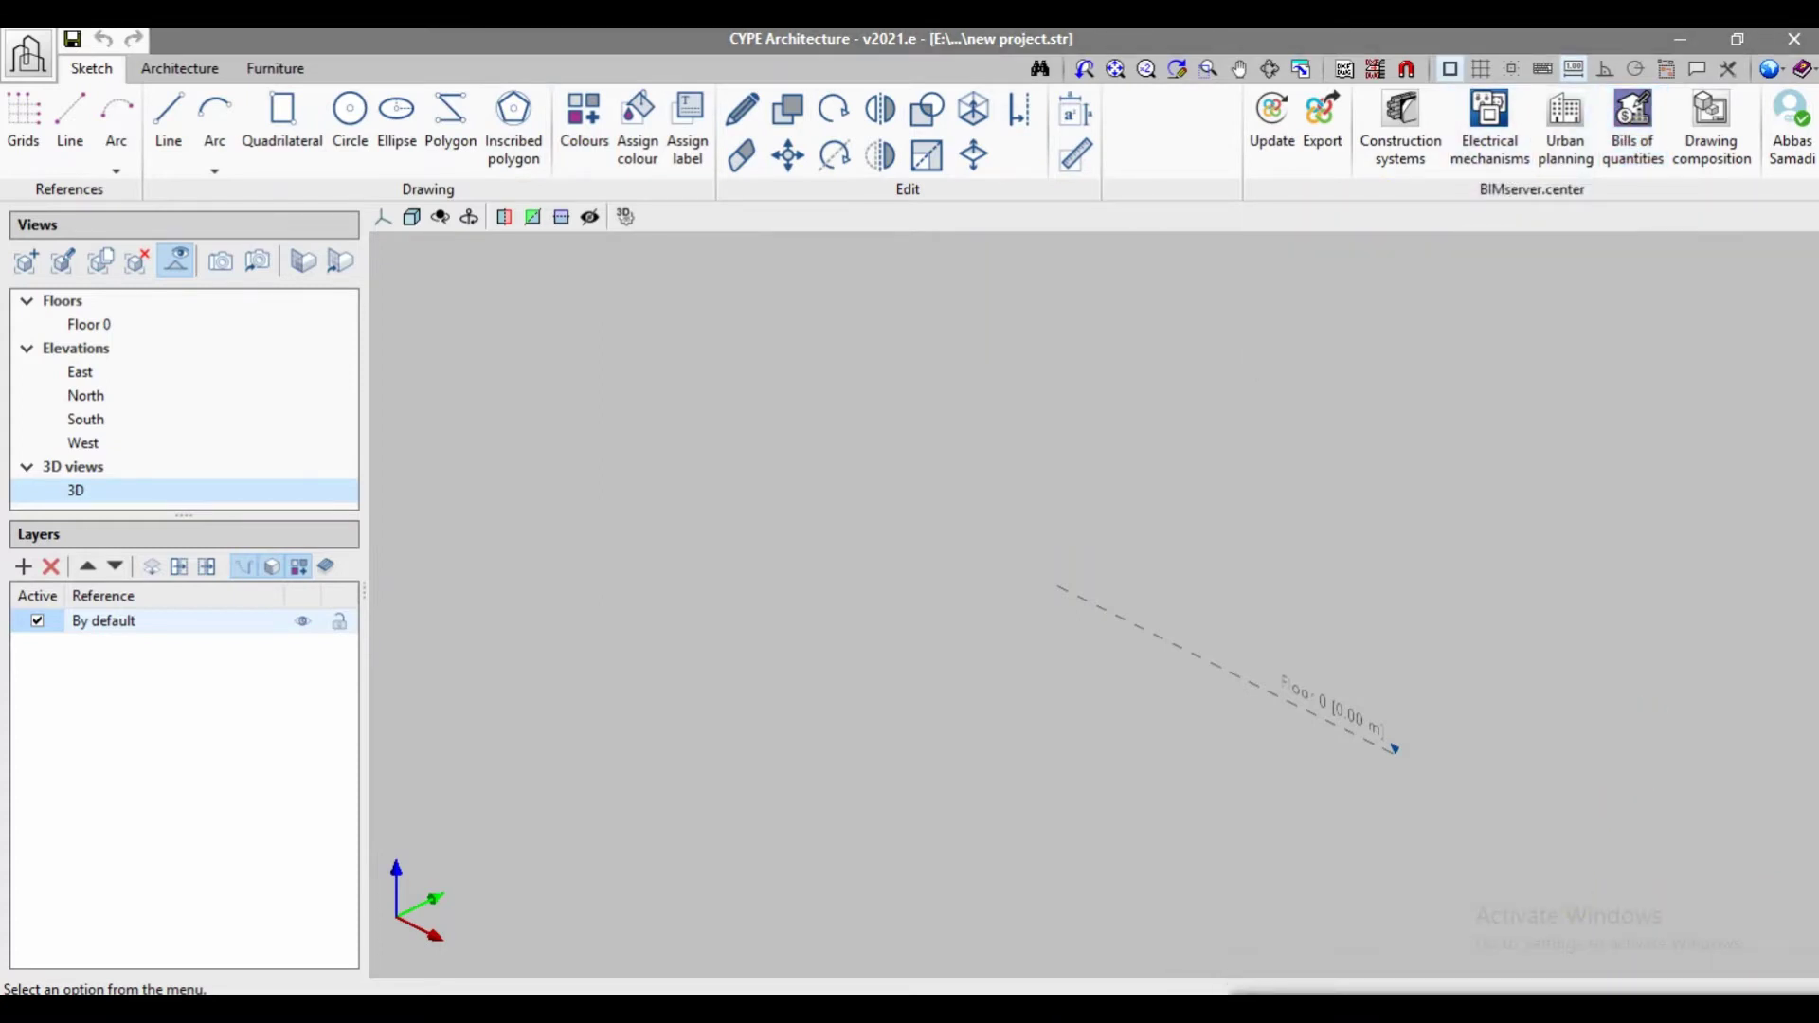
# - Add a new reference grid positioned at global X and Y coordinates of 0.00 m
pyautogui.click(38, 168)
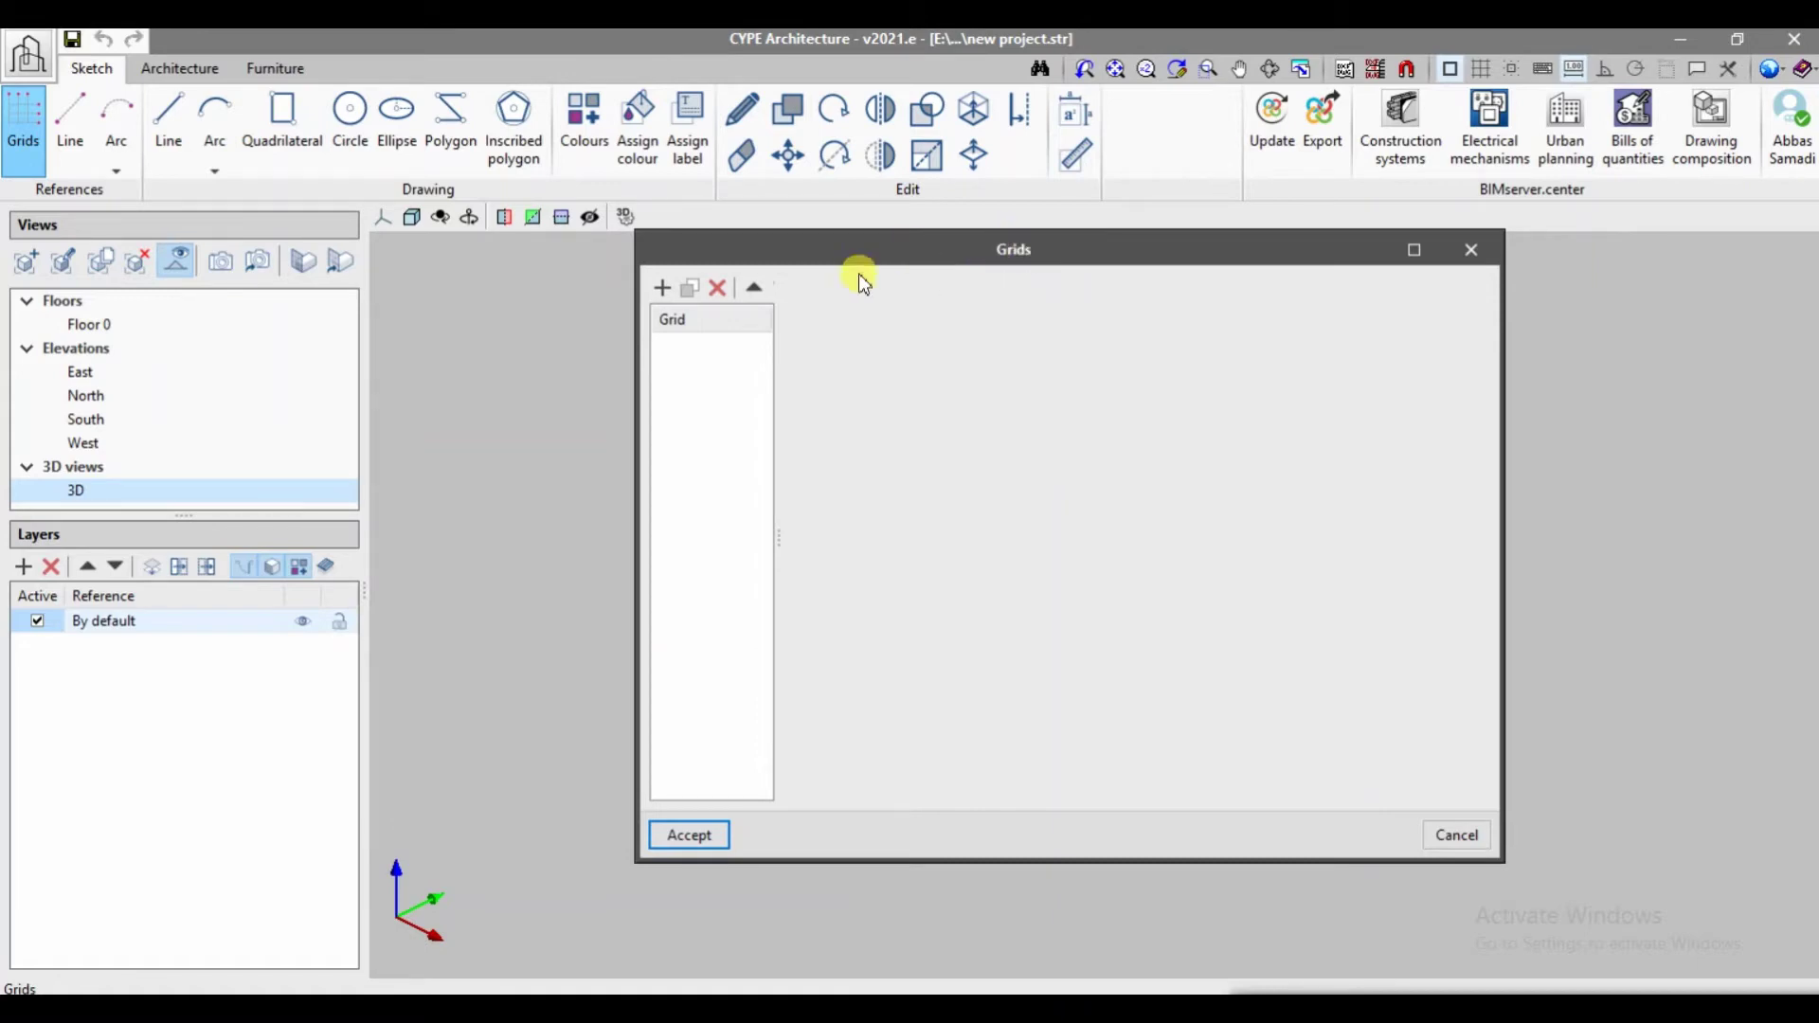
pyautogui.click(662, 291)
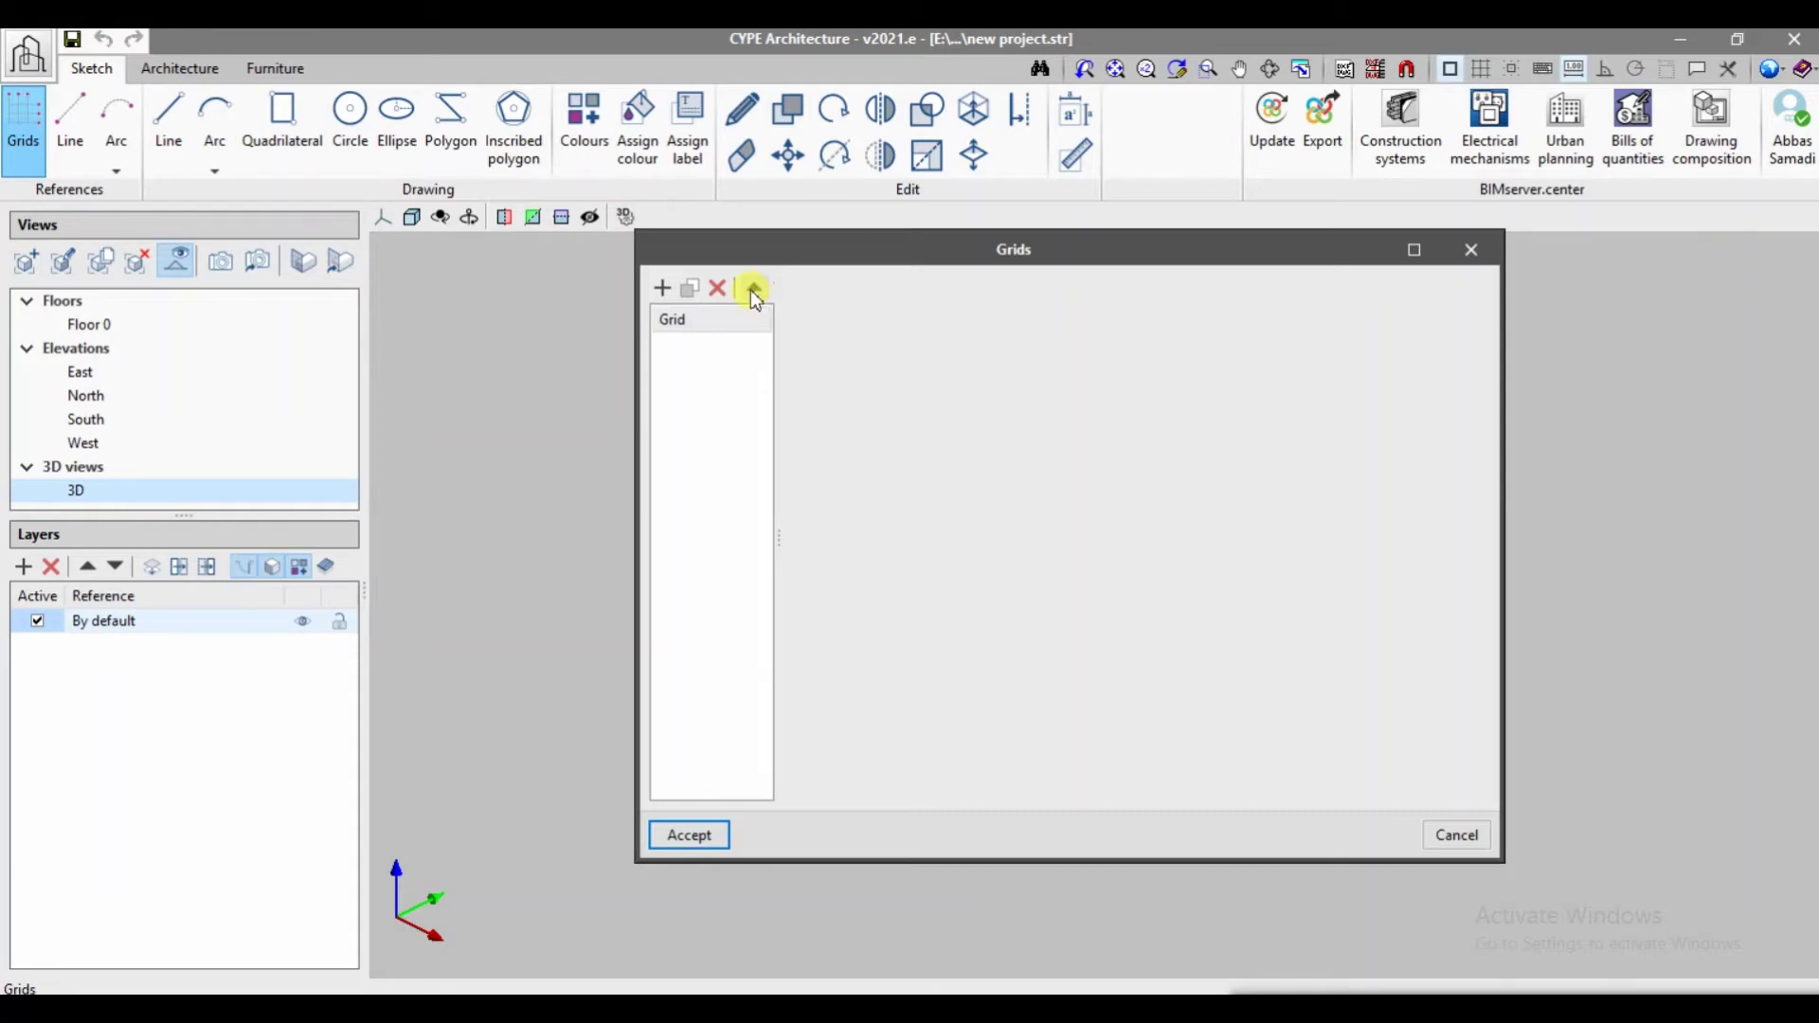
pyautogui.click(662, 289)
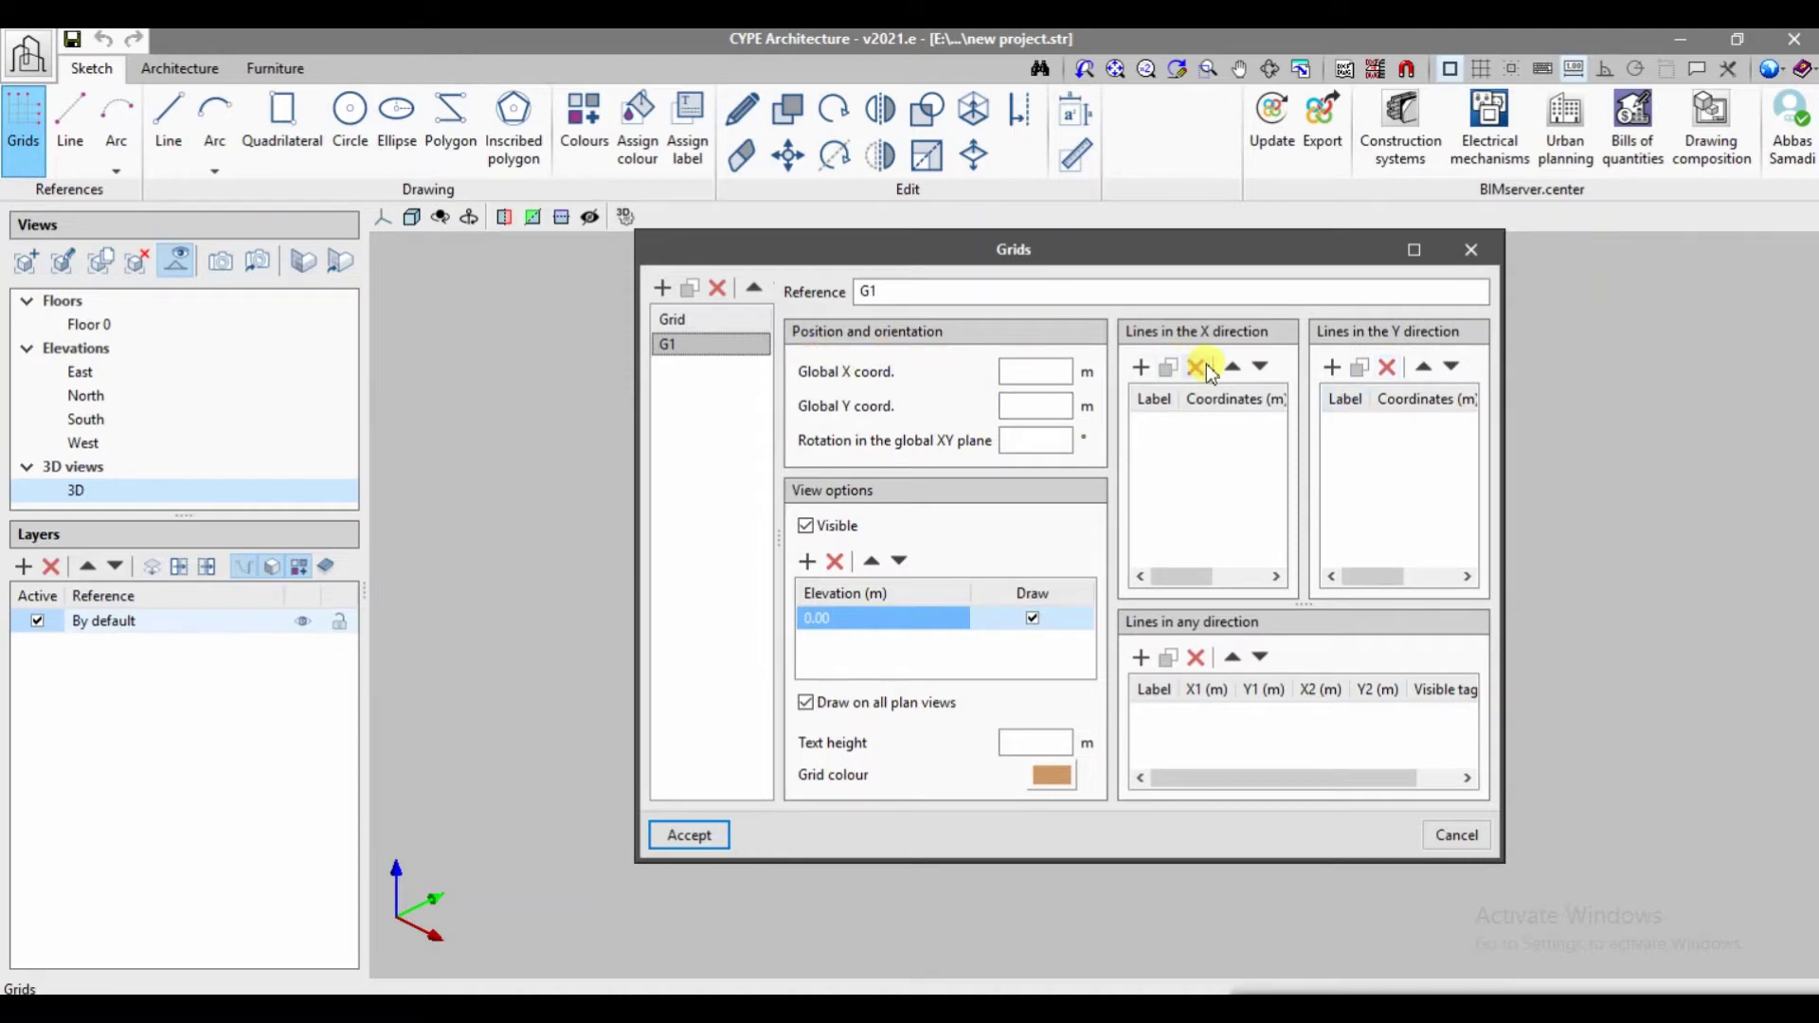
pyautogui.click(1010, 373)
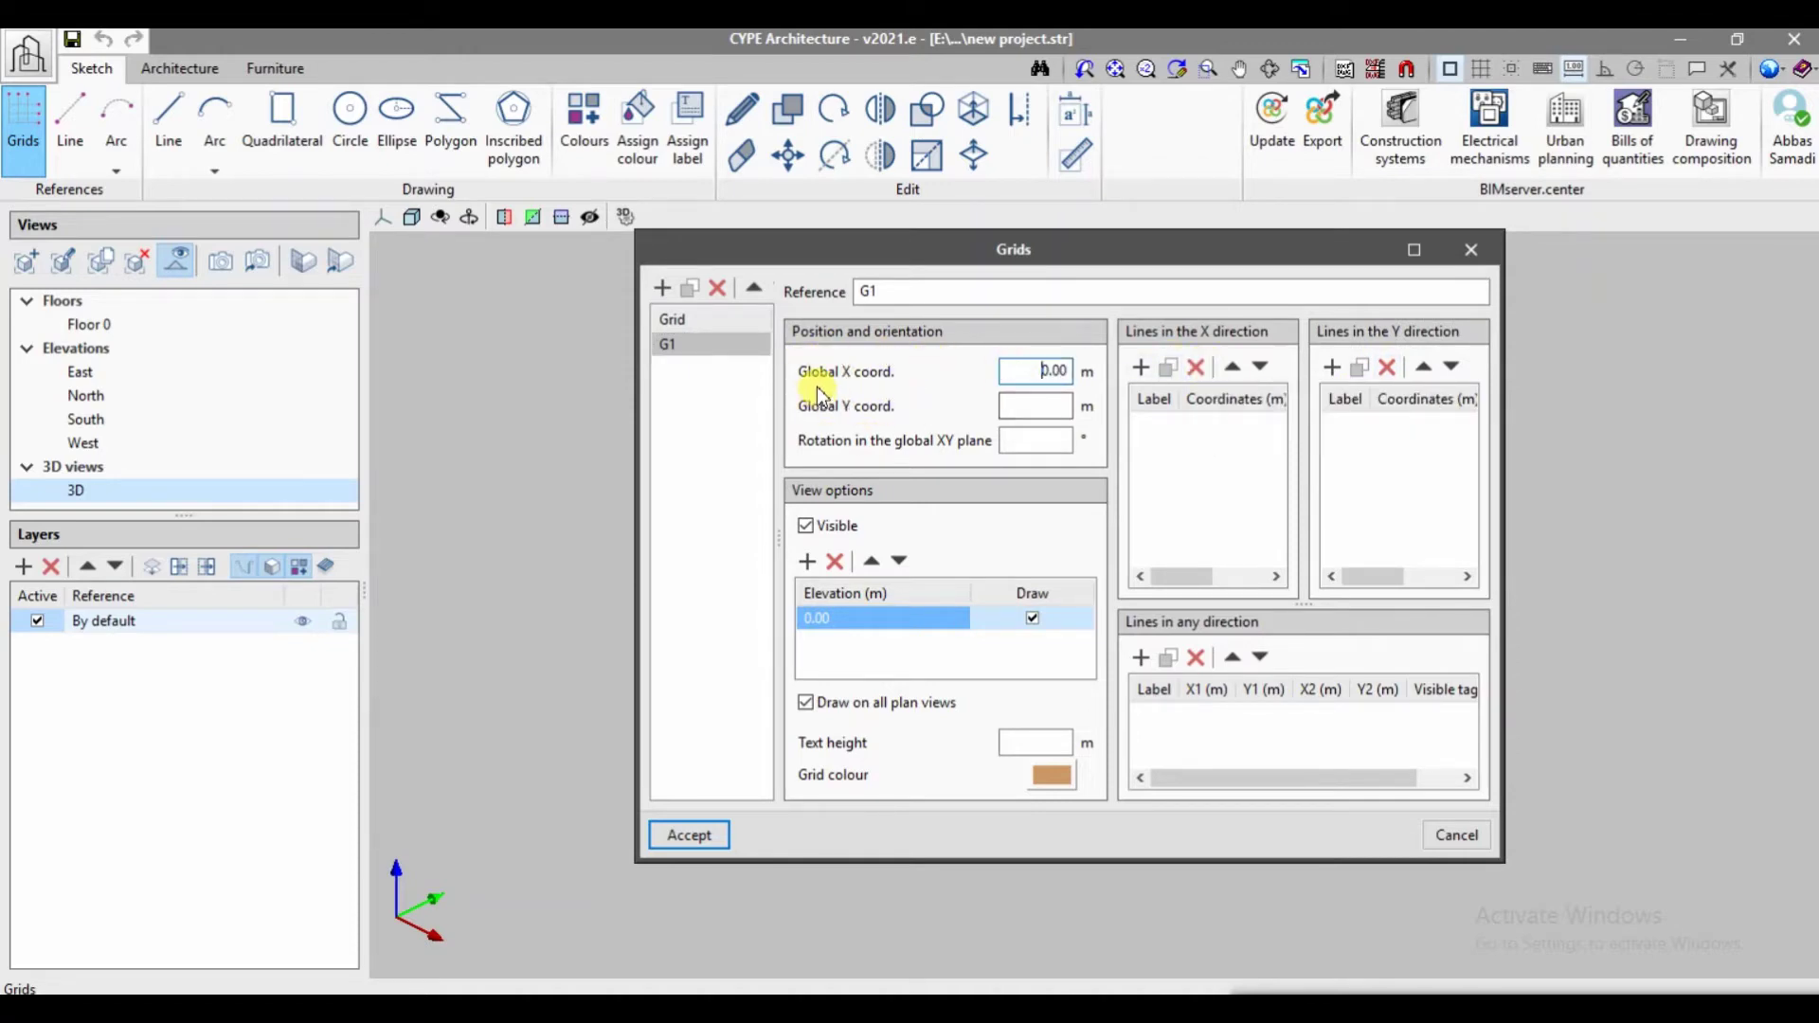
pyautogui.click(1008, 405)
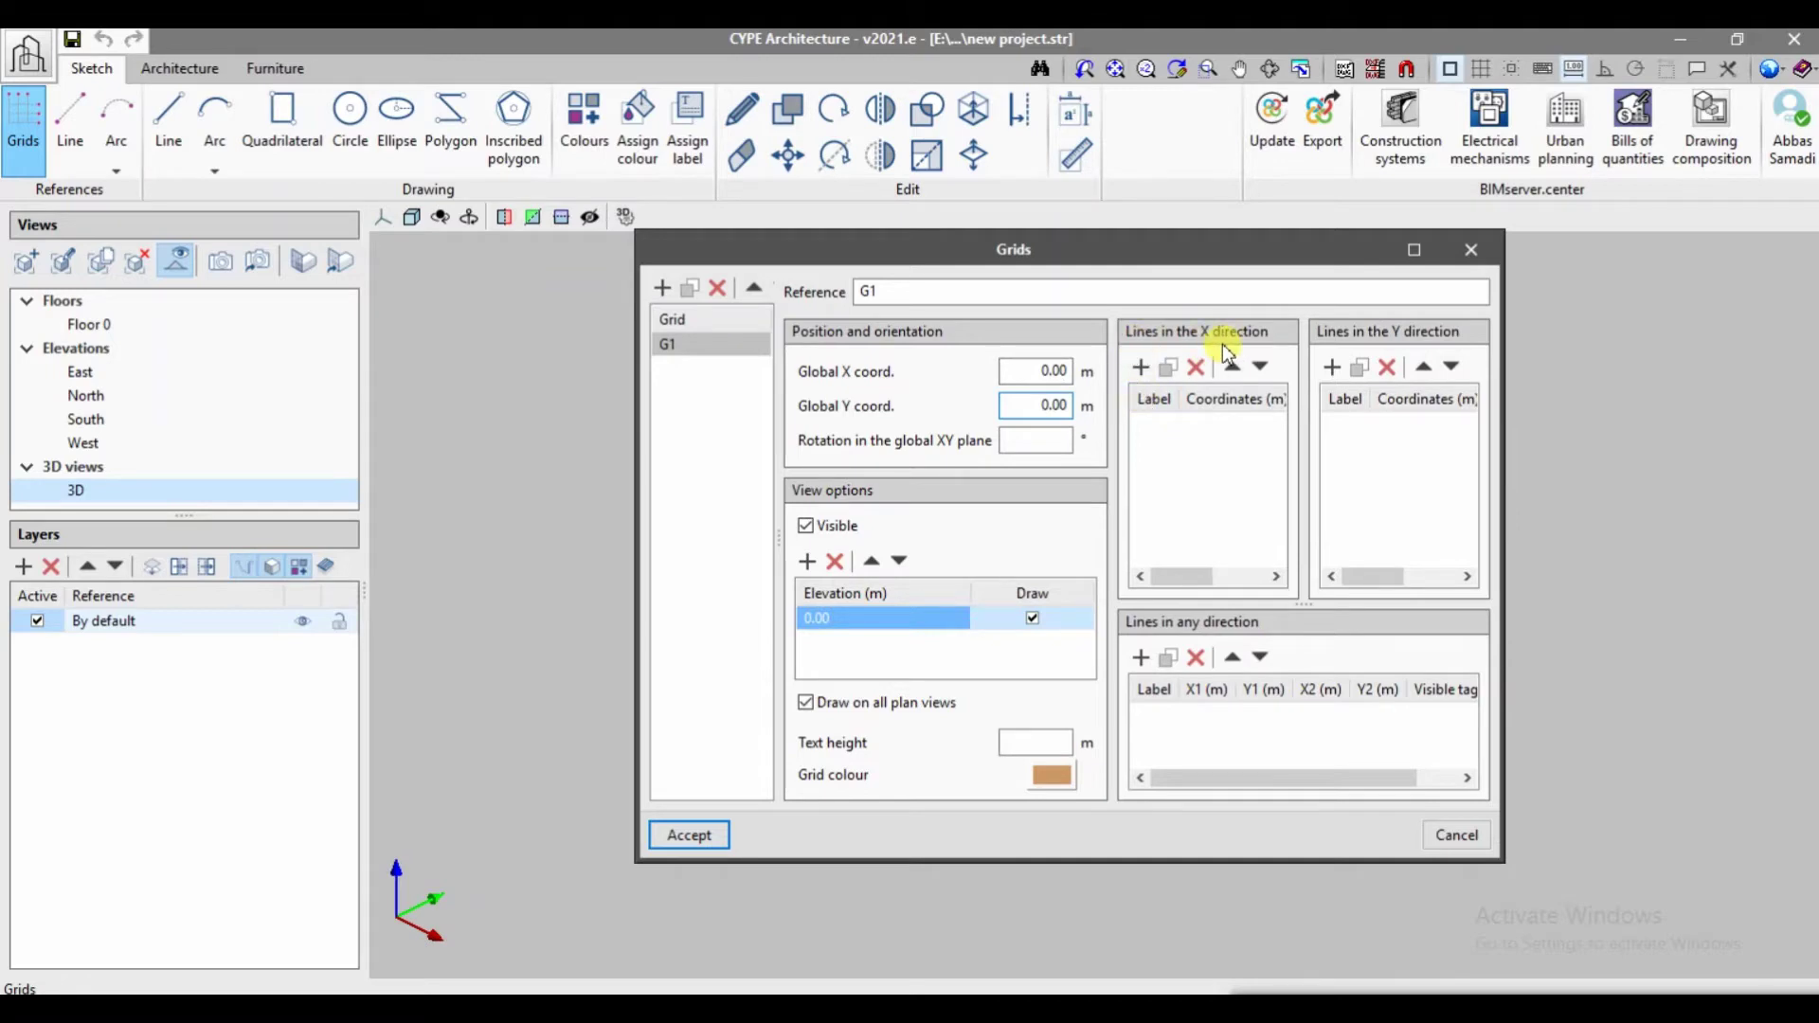
# - Add the grid's first X-direction line at coordinate 0.00 m with its visible tag at origin
pyautogui.click(1142, 368)
pyautogui.click(1216, 426)
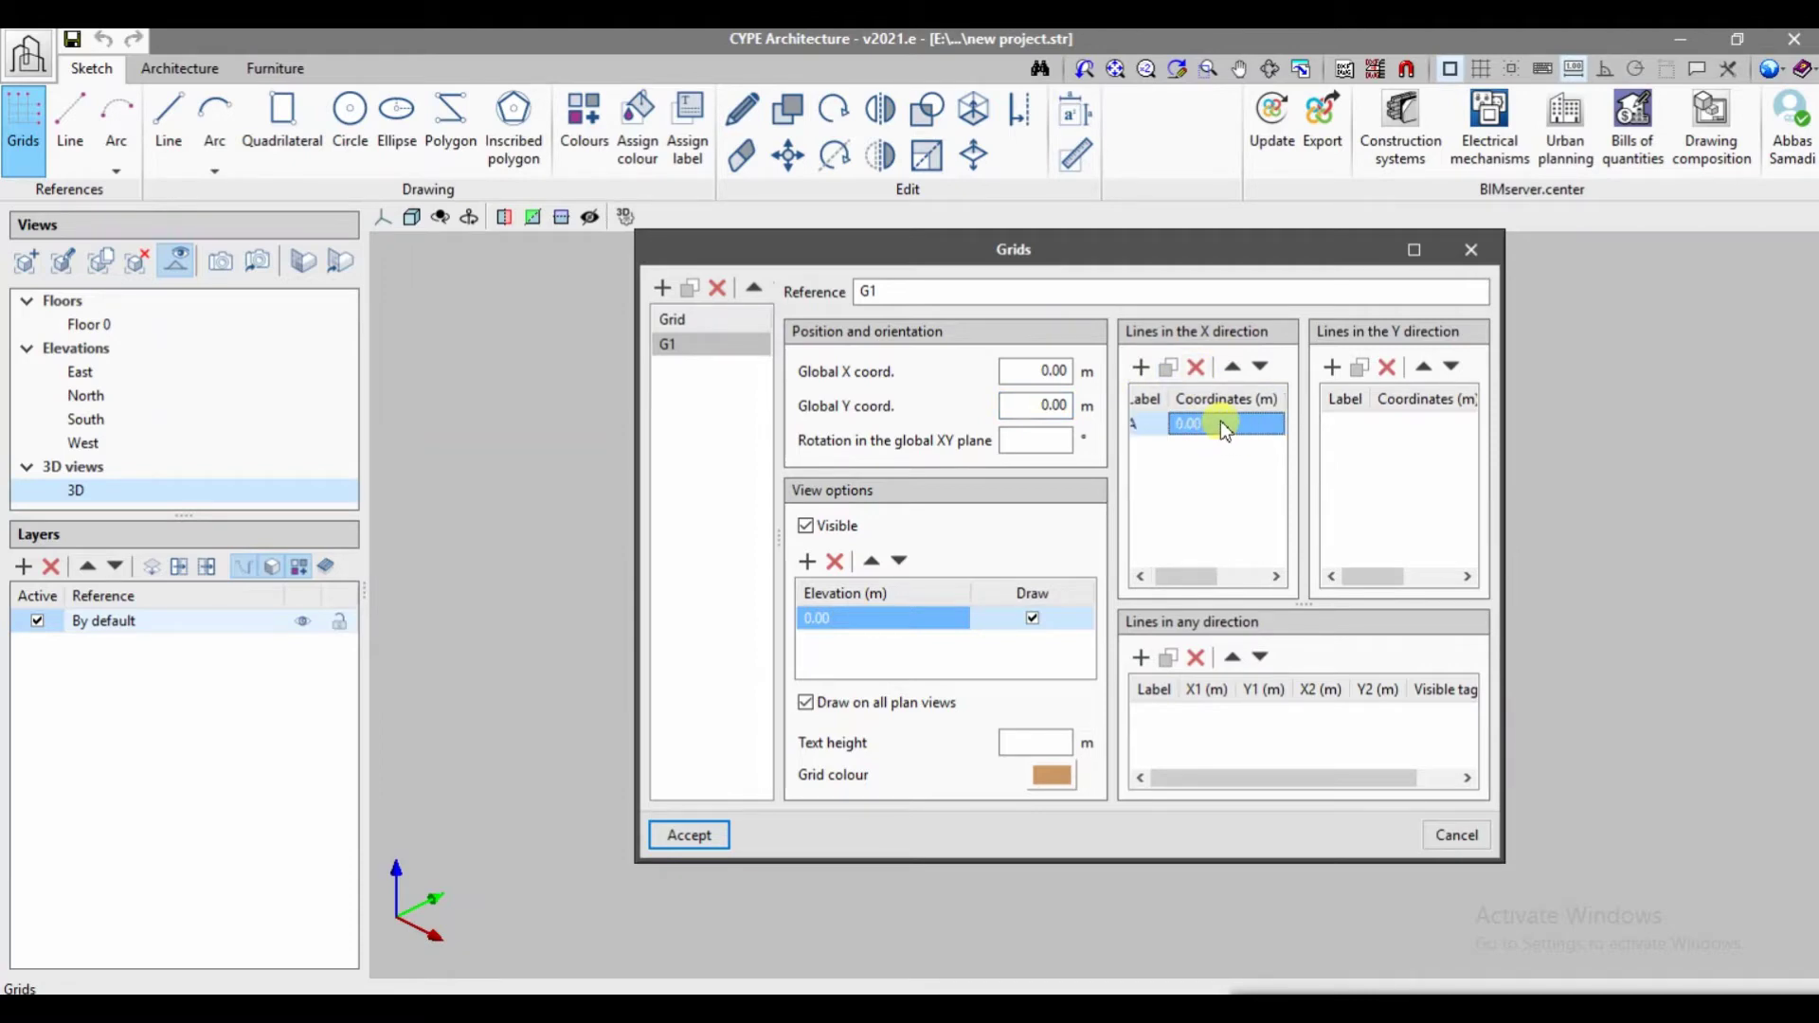
pyautogui.moveTo(1184, 577); pyautogui.dragTo(1171, 577)
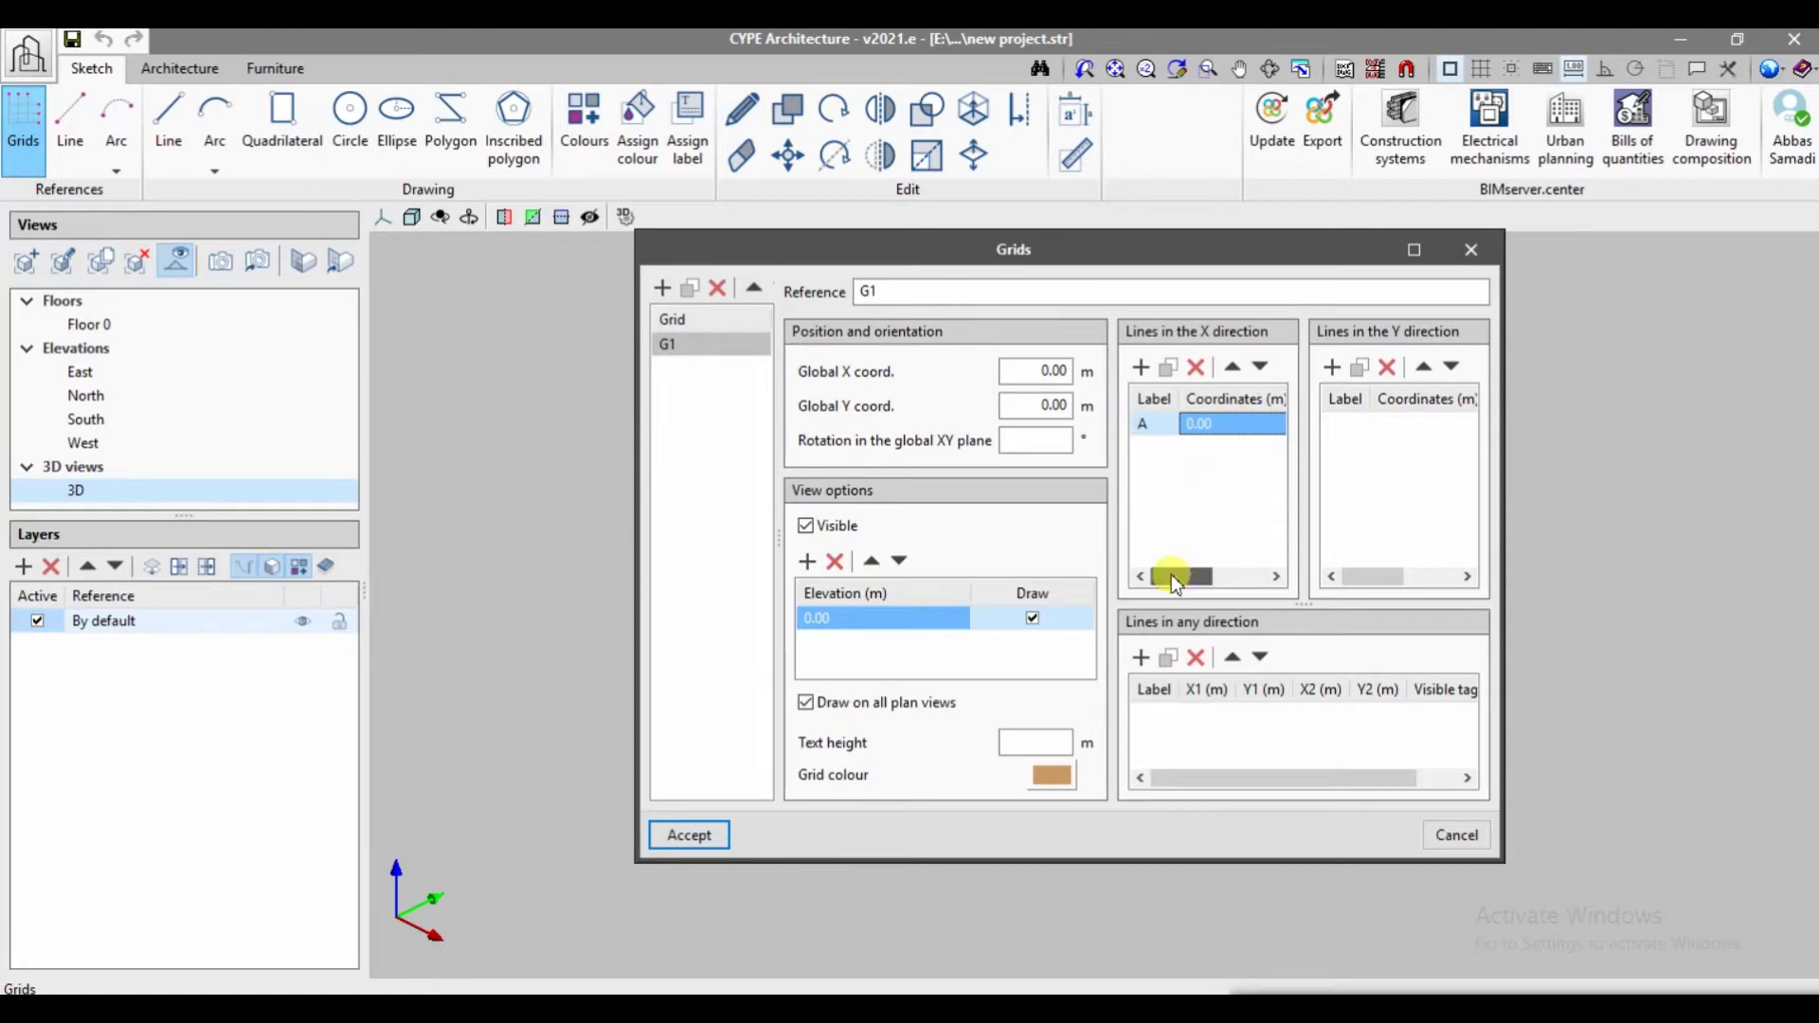
pyautogui.click(1215, 428)
pyautogui.press('Tab')
pyautogui.click(1197, 419)
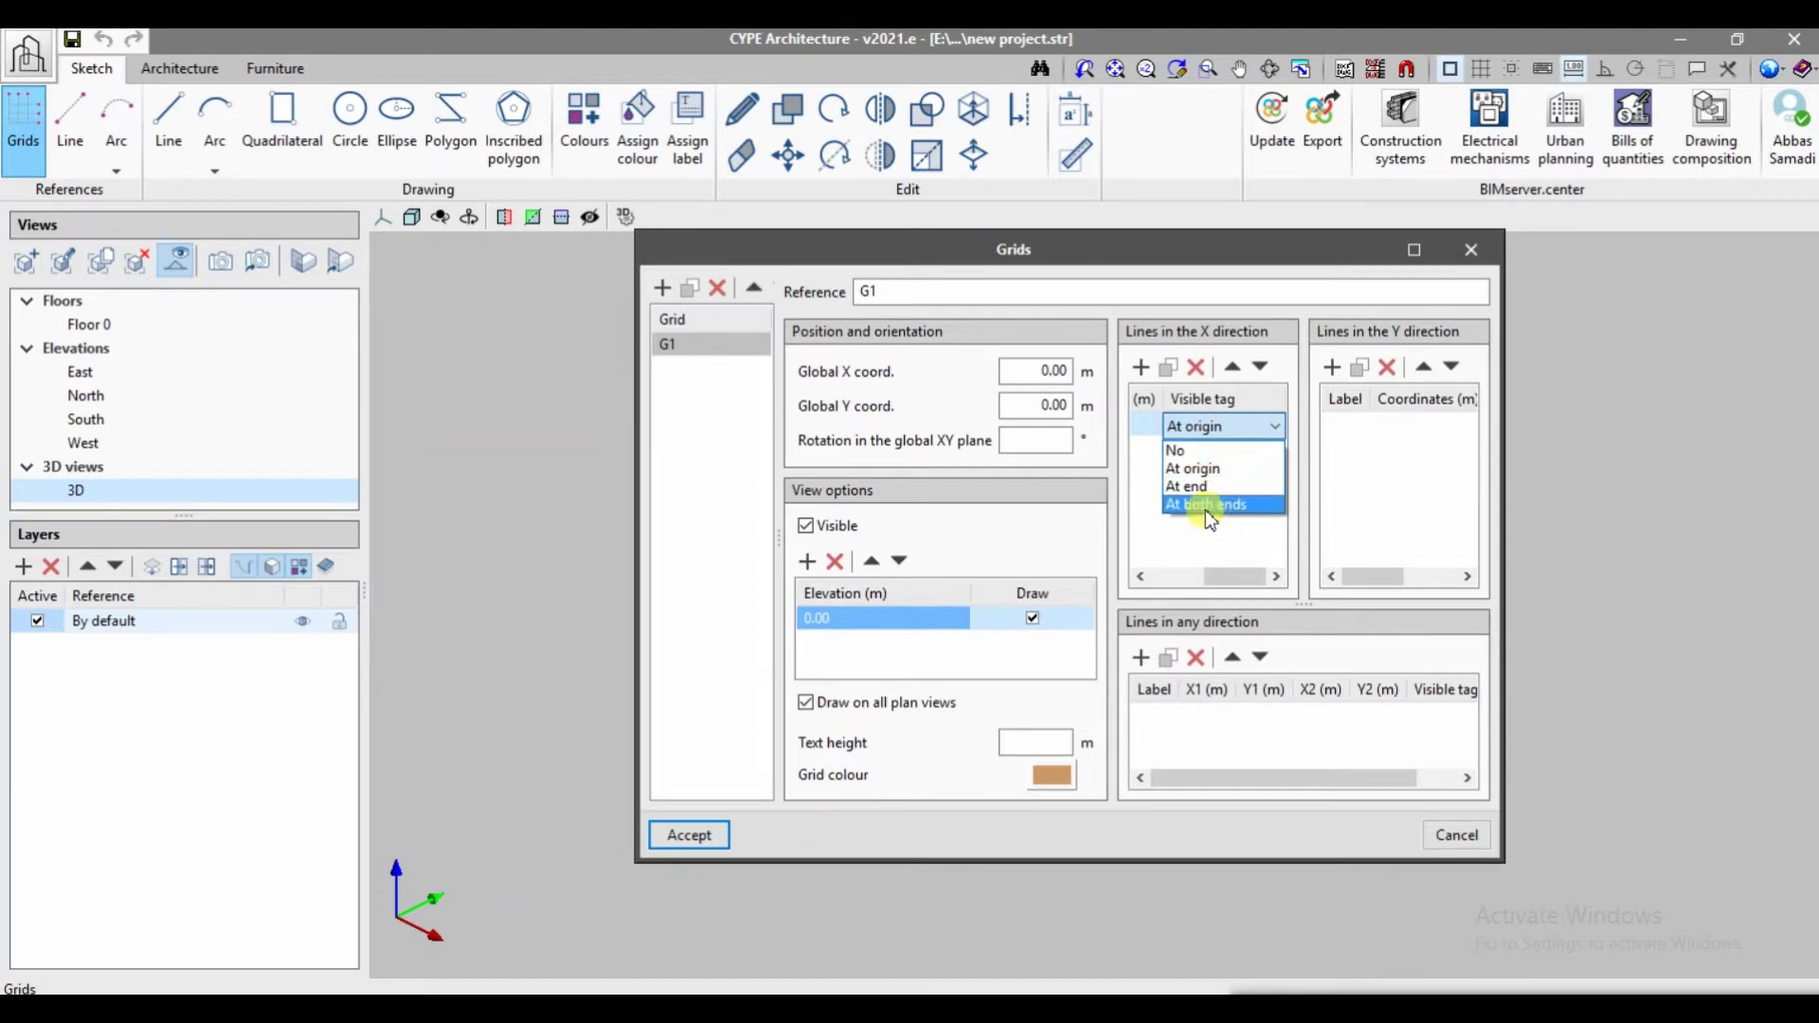
pyautogui.click(1208, 466)
pyautogui.moveTo(1229, 573); pyautogui.dragTo(1171, 568)
# - Add two more X-direction grid lines at coordinates 3.00 m and 8.00 m
pyautogui.click(1140, 367)
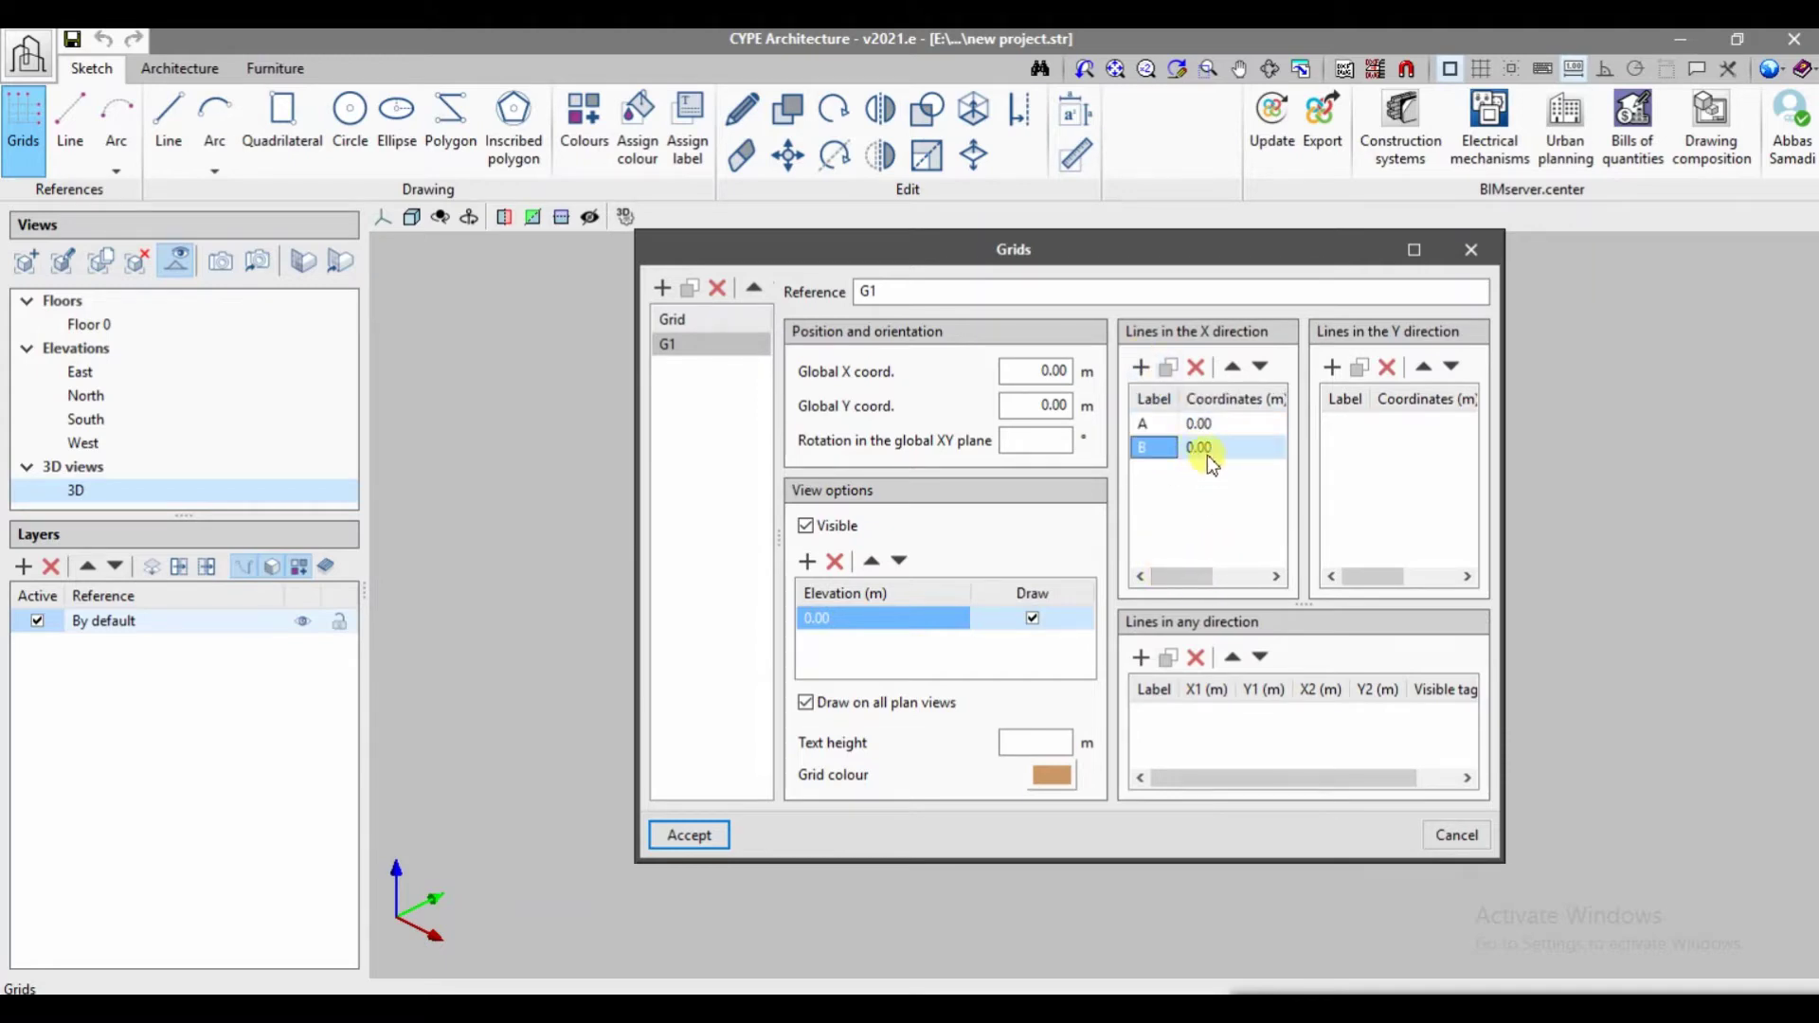
pyautogui.click(1213, 450)
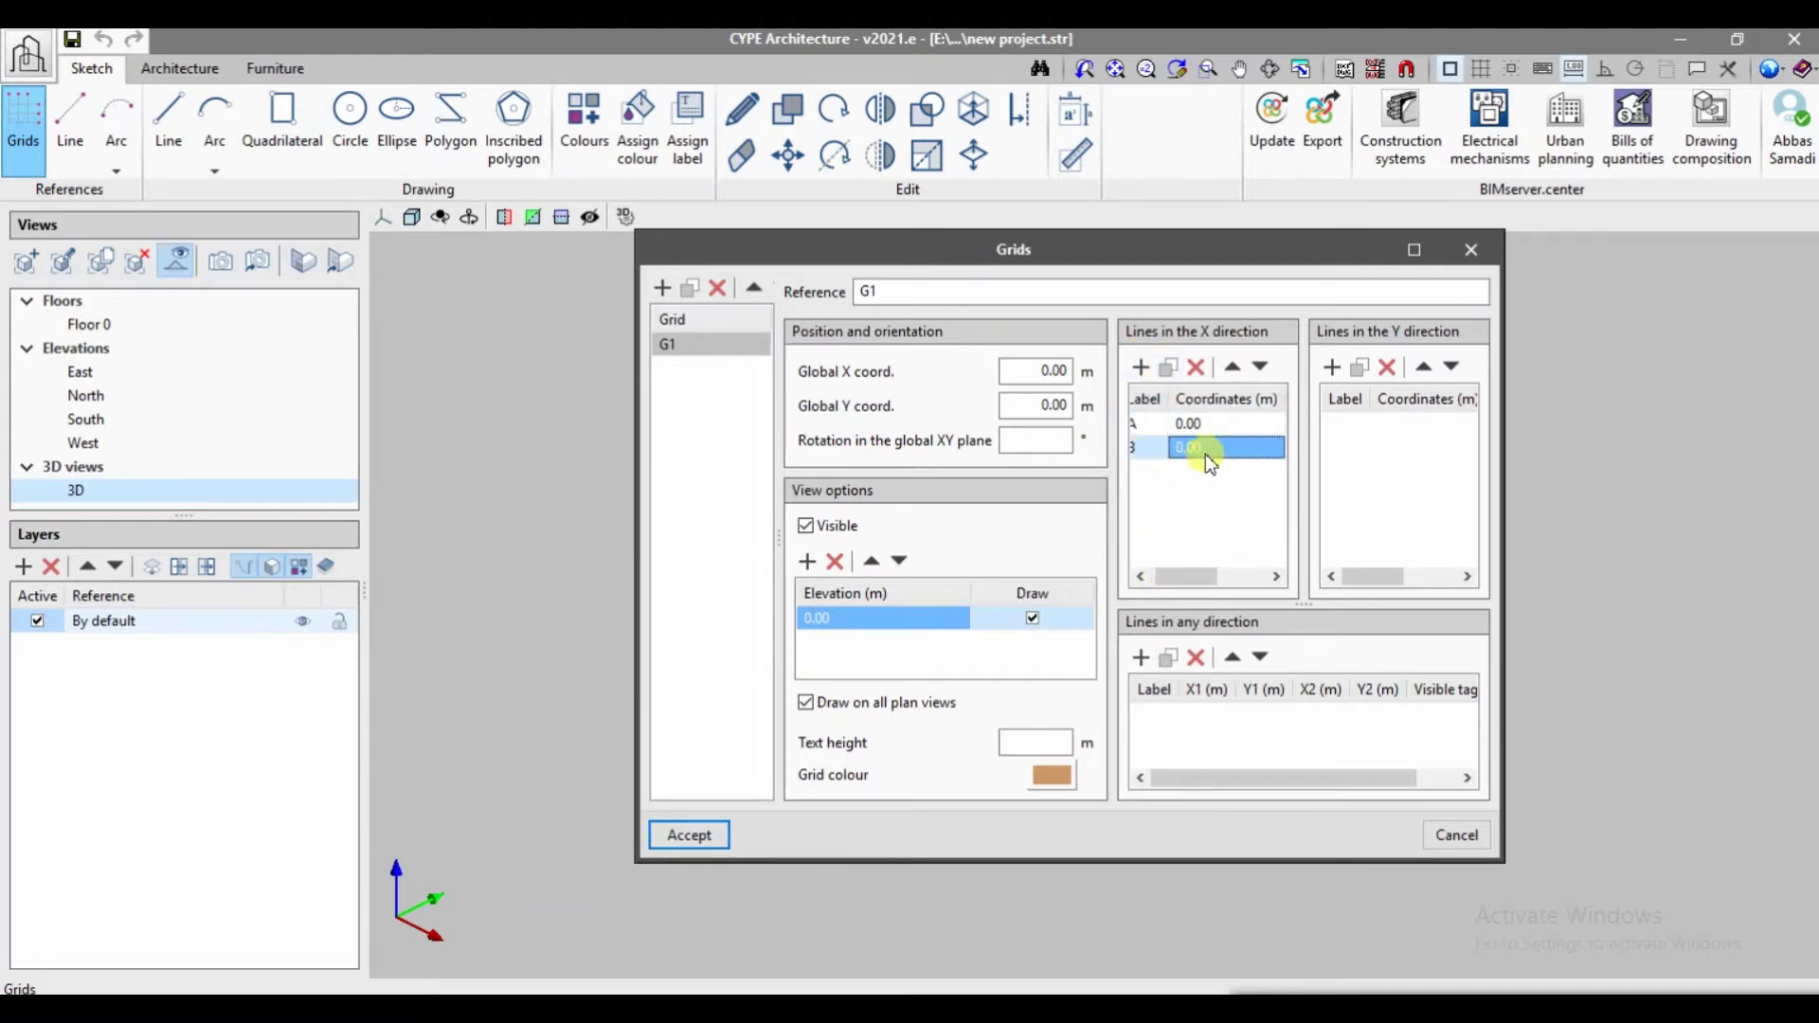
pyautogui.moveTo(1182, 580); pyautogui.dragTo(1158, 573)
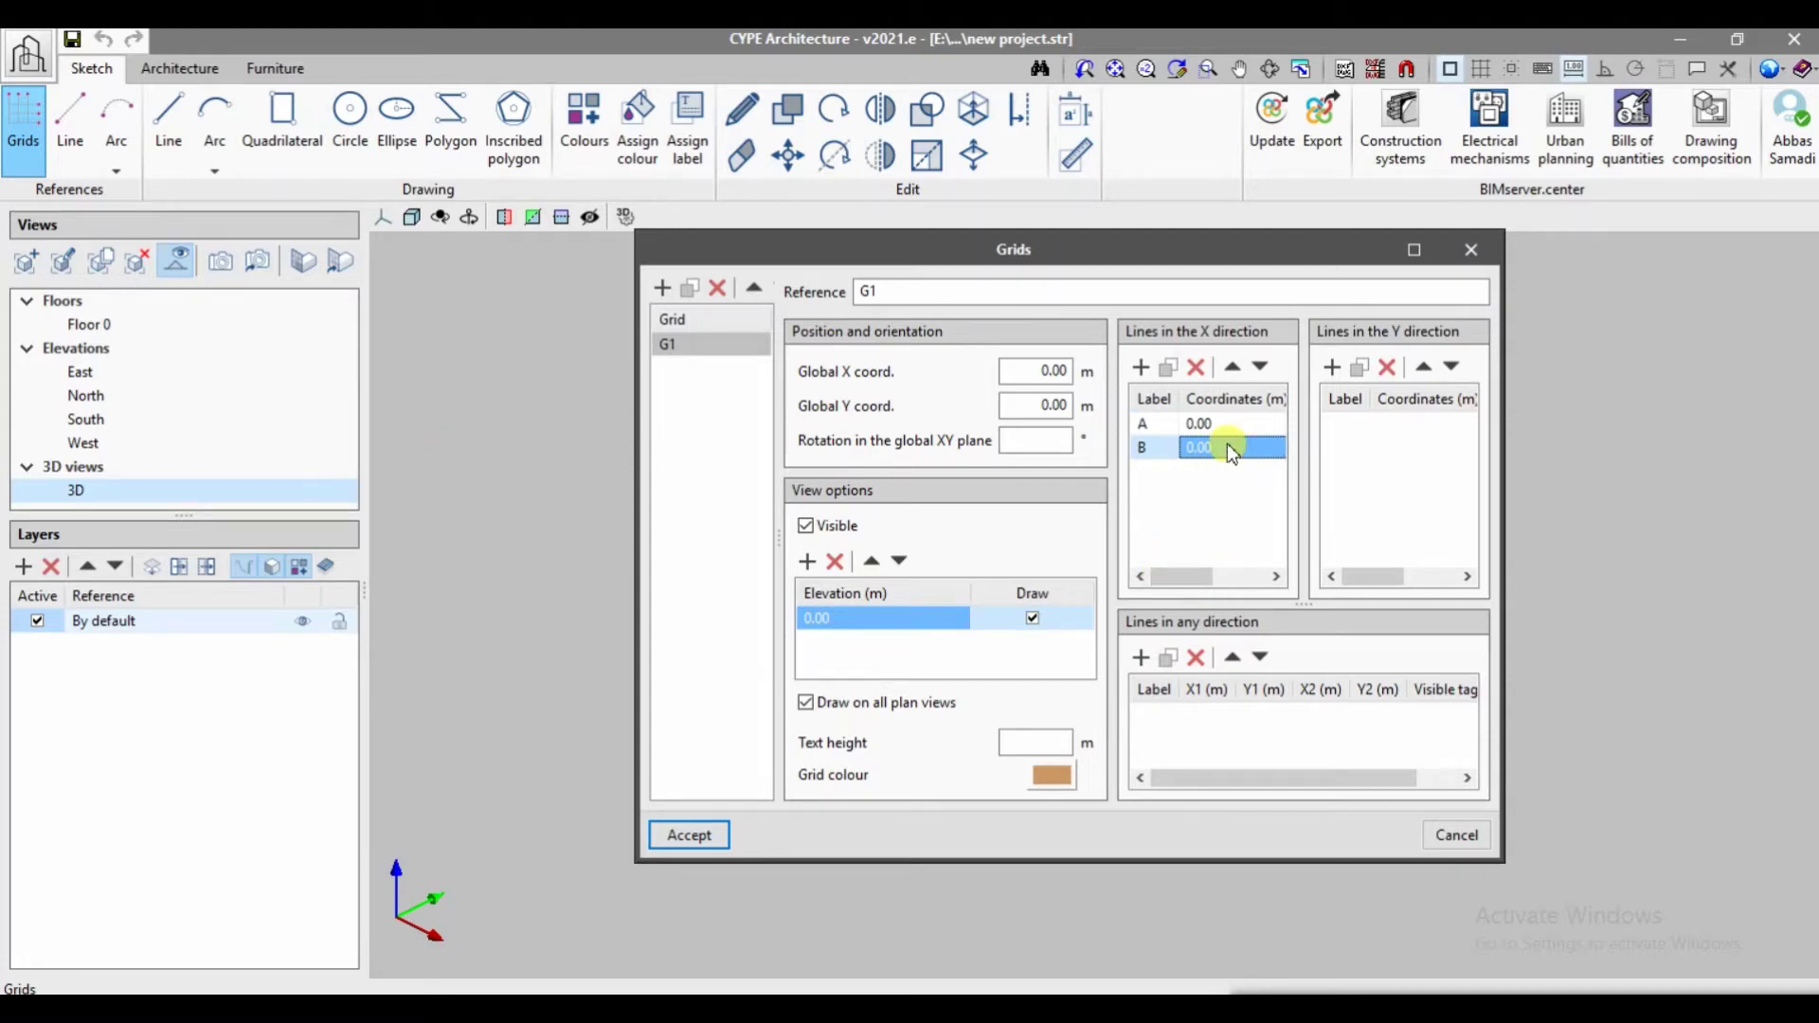
pyautogui.write('3.00')
pyautogui.click(1142, 367)
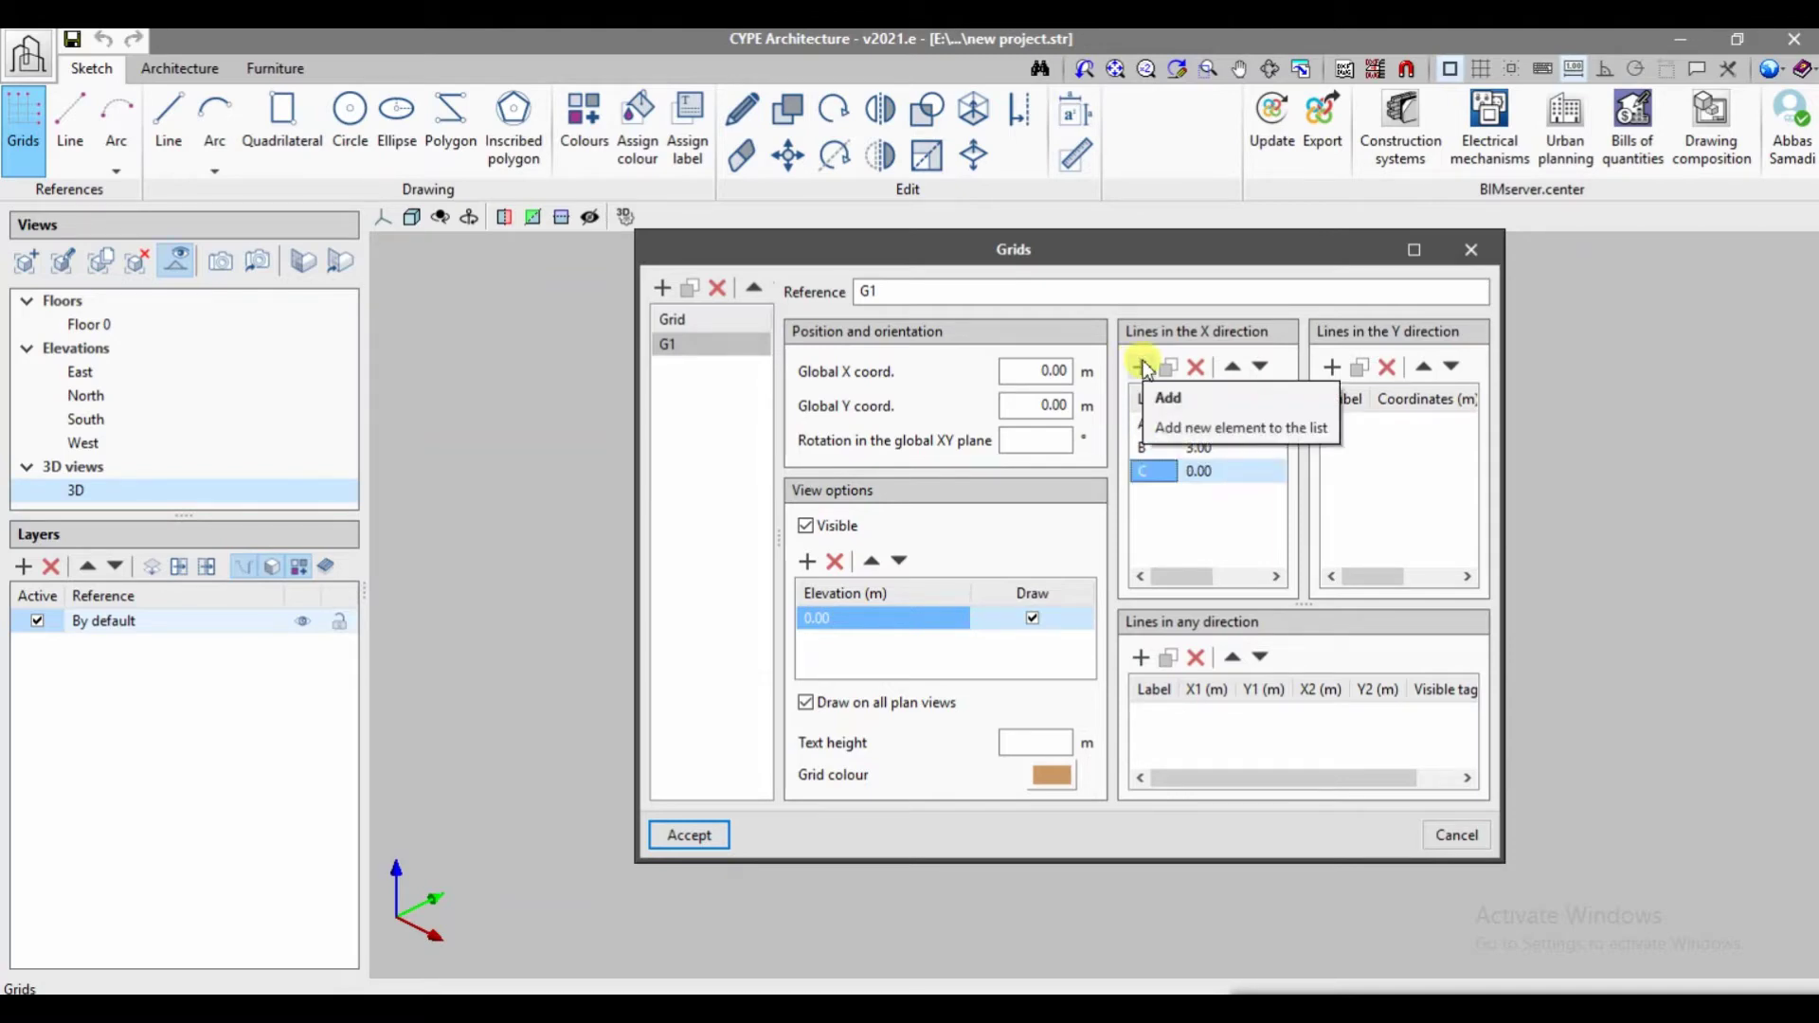
pyautogui.doubleClick(1222, 471)
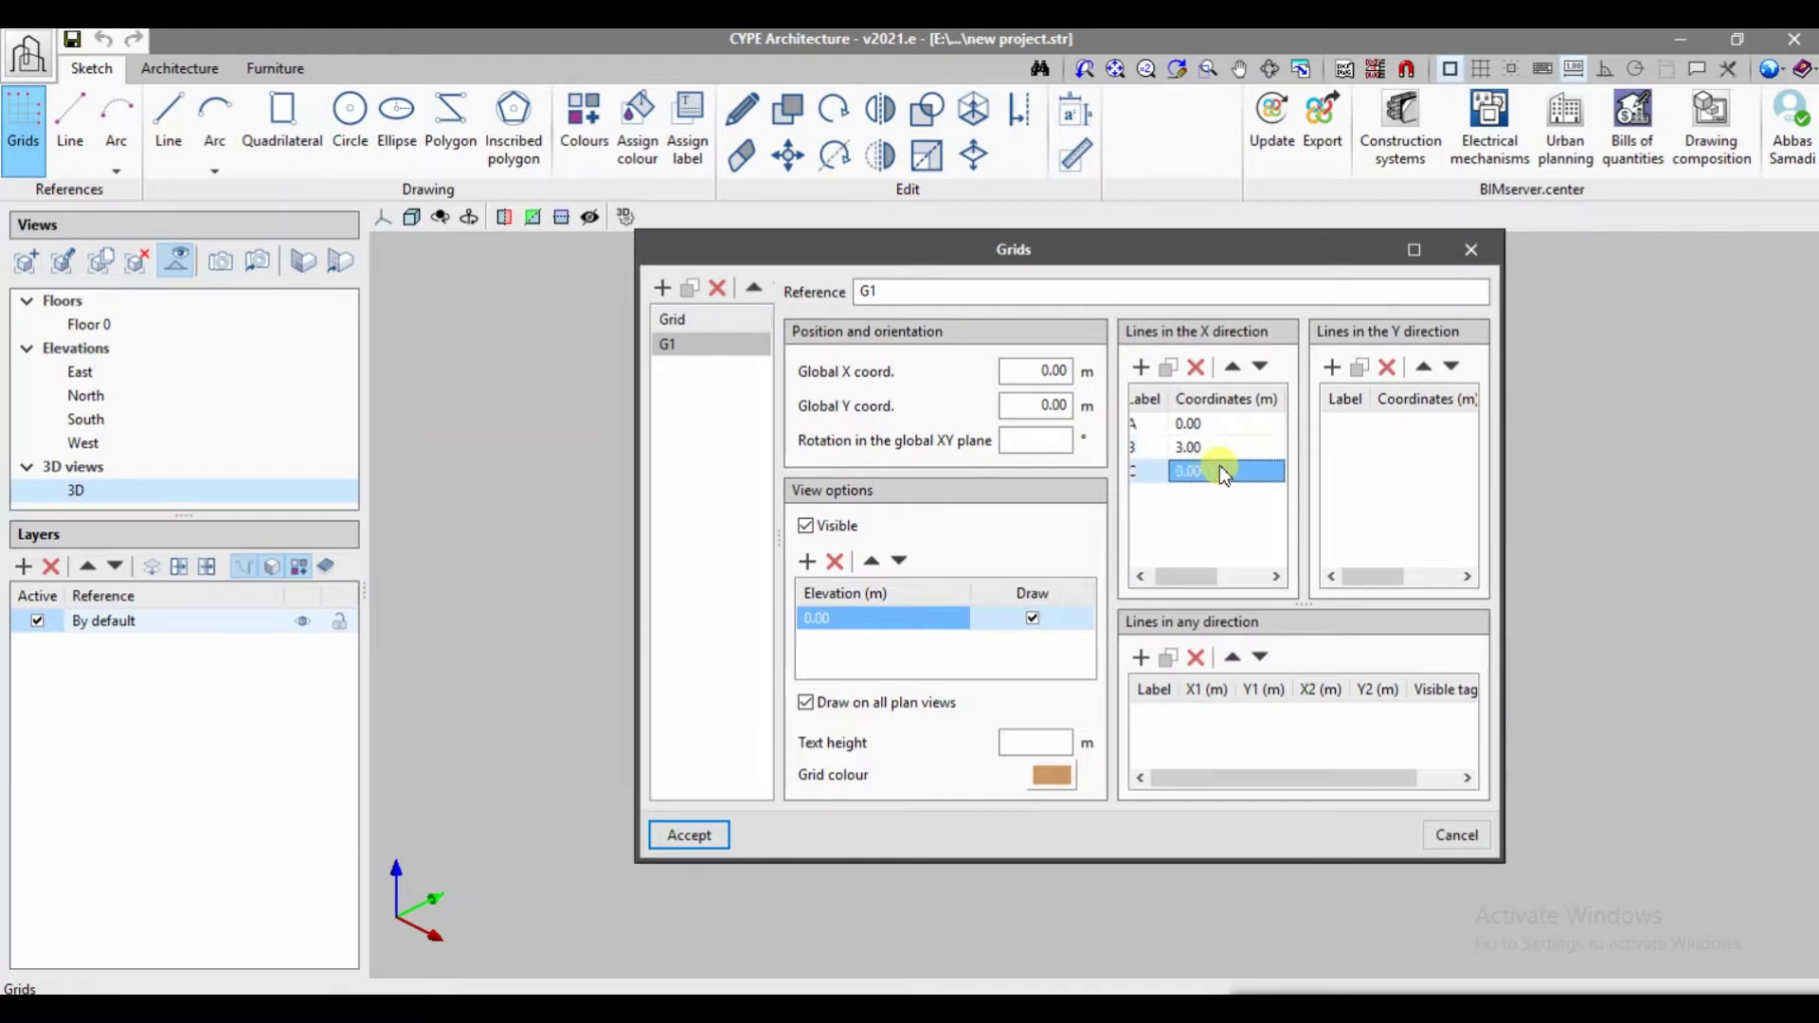
pyautogui.write('8.00')
pyautogui.moveTo(1199, 572); pyautogui.dragTo(1168, 578)
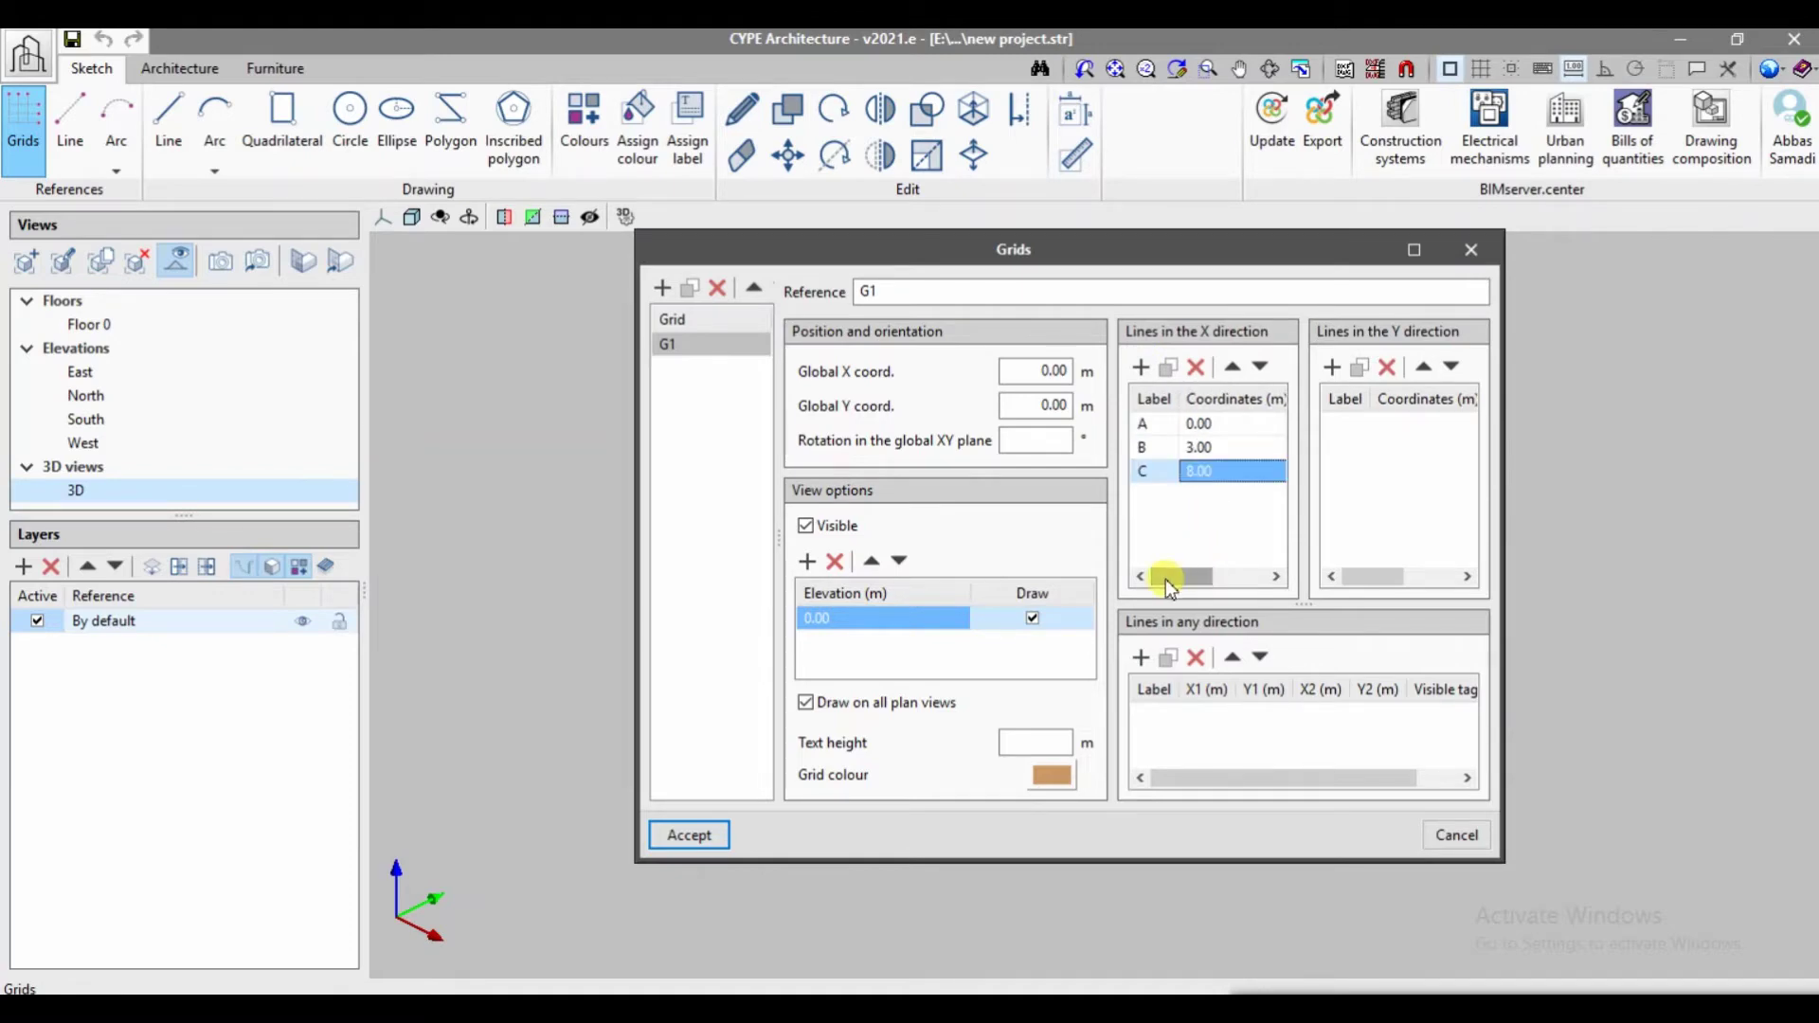
# - Add the first two Y-direction grid lines at coordinates 0.00 m and 2.50 m
pyautogui.click(1333, 366)
pyautogui.click(1390, 433)
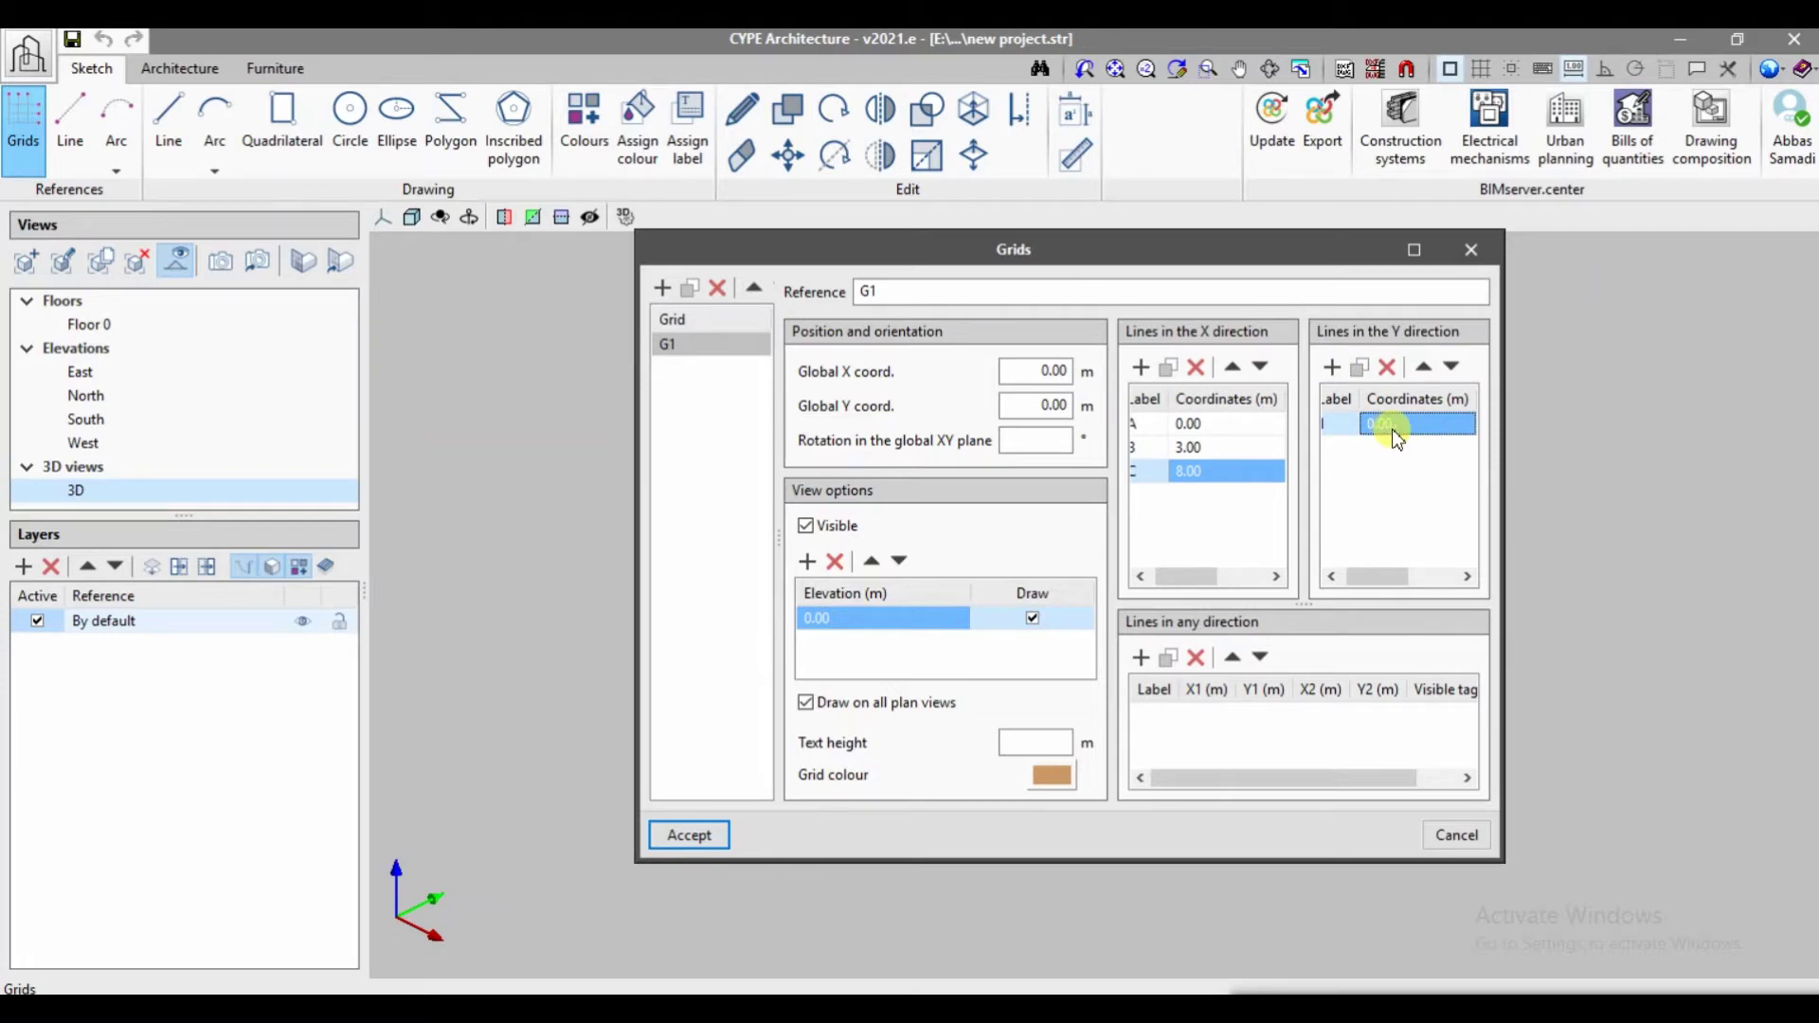
pyautogui.click(1334, 368)
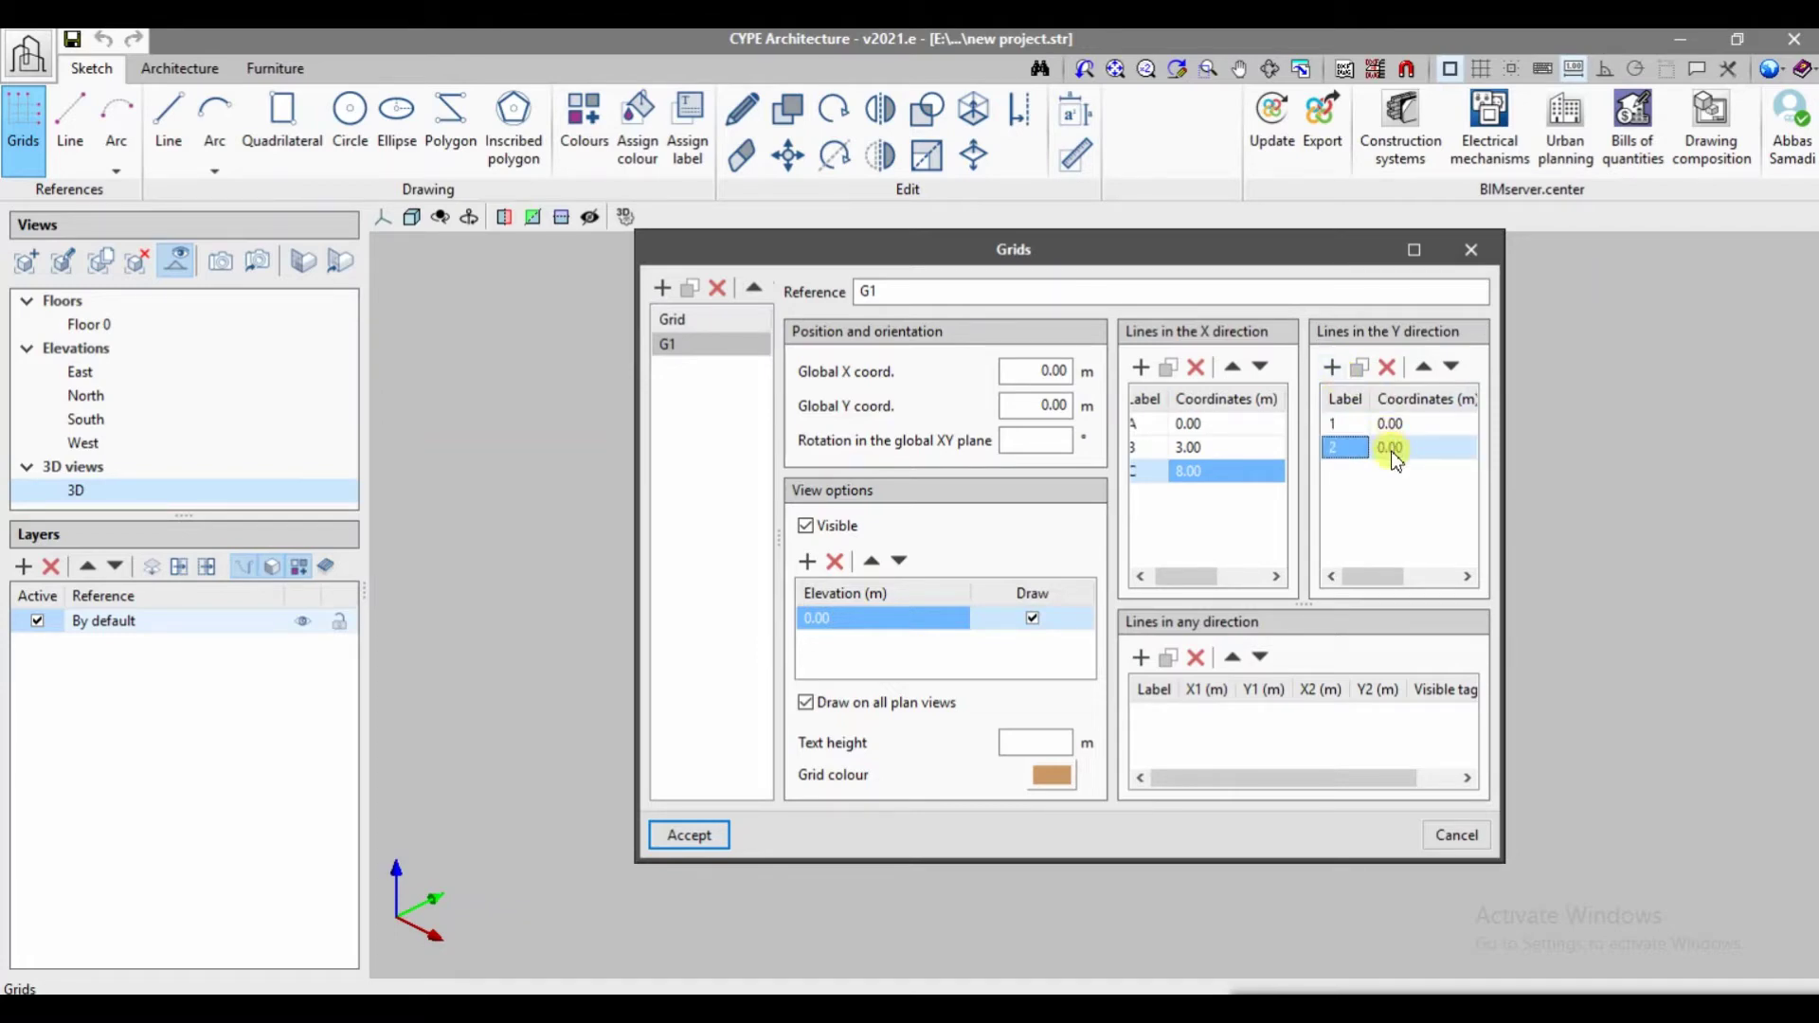
pyautogui.click(1421, 451)
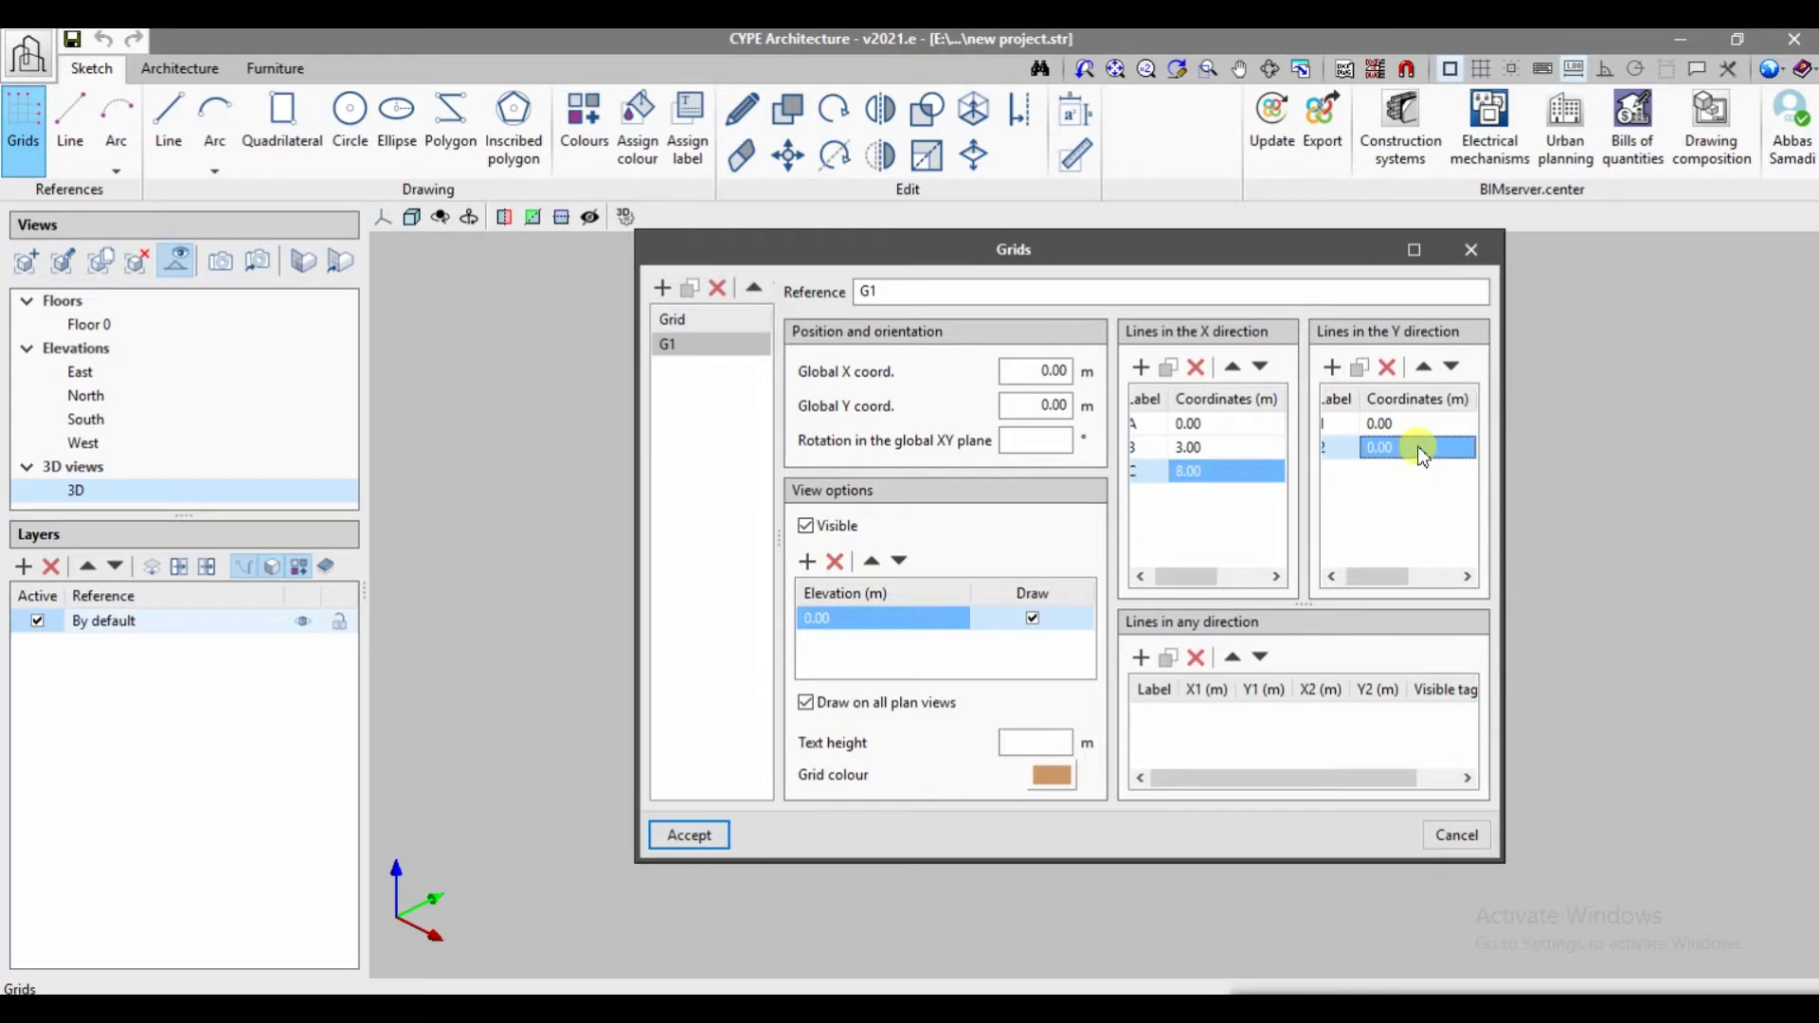
pyautogui.write('2.5')
pyautogui.press('Return')
# - Add the third and fourth Y-direction grid lines at coordinates 7.00 m and 16.00 m
pyautogui.click(1333, 370)
pyautogui.click(1413, 474)
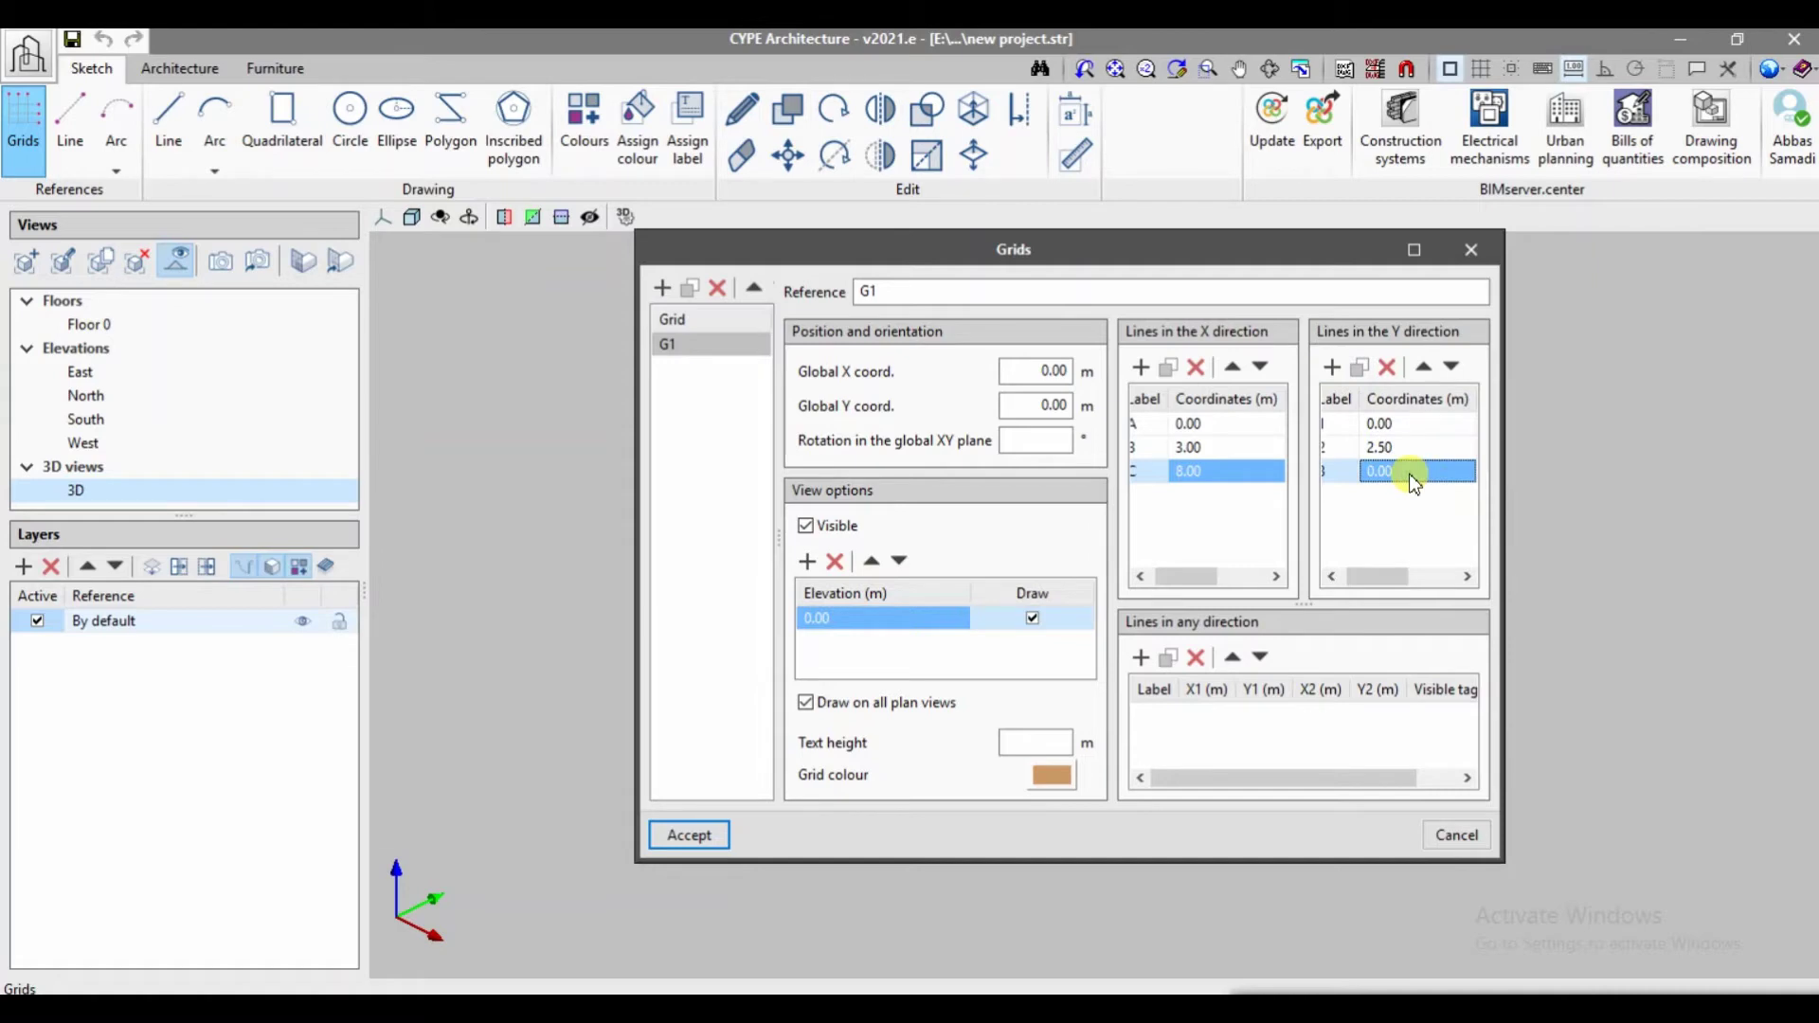
pyautogui.write('7.')
pyautogui.press('Return')
pyautogui.click(1332, 367)
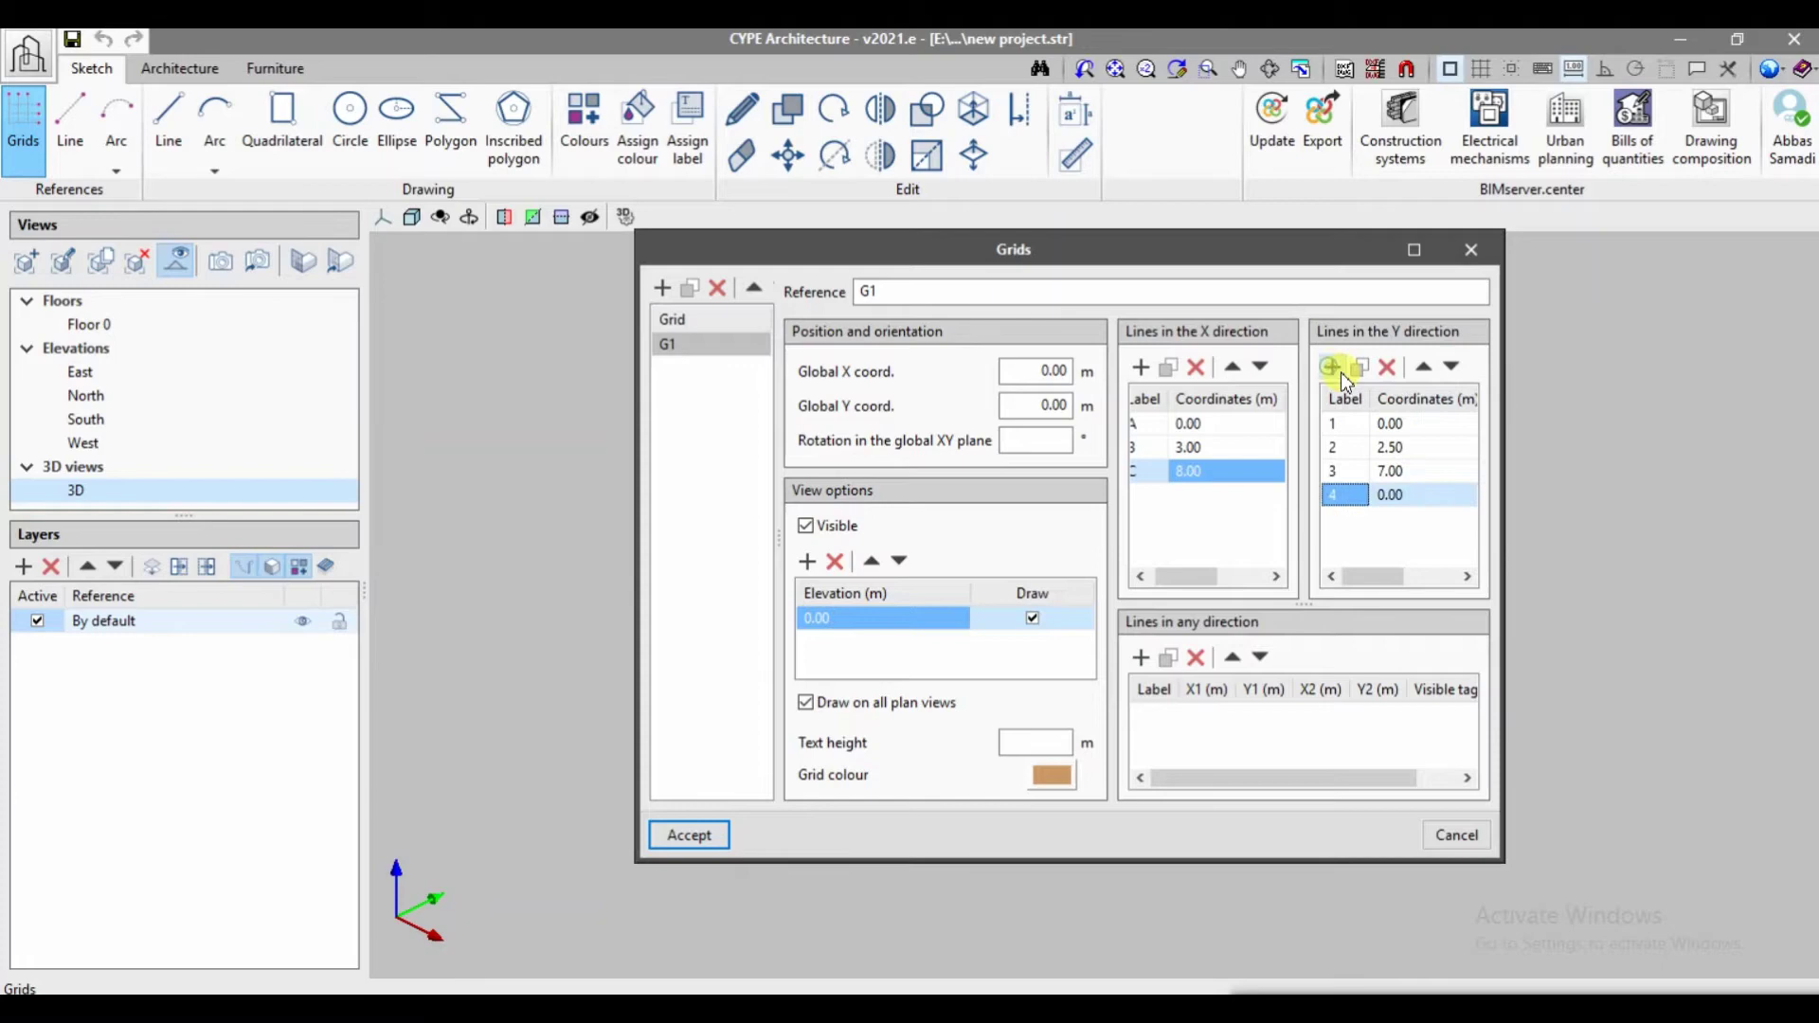
pyautogui.click(1412, 497)
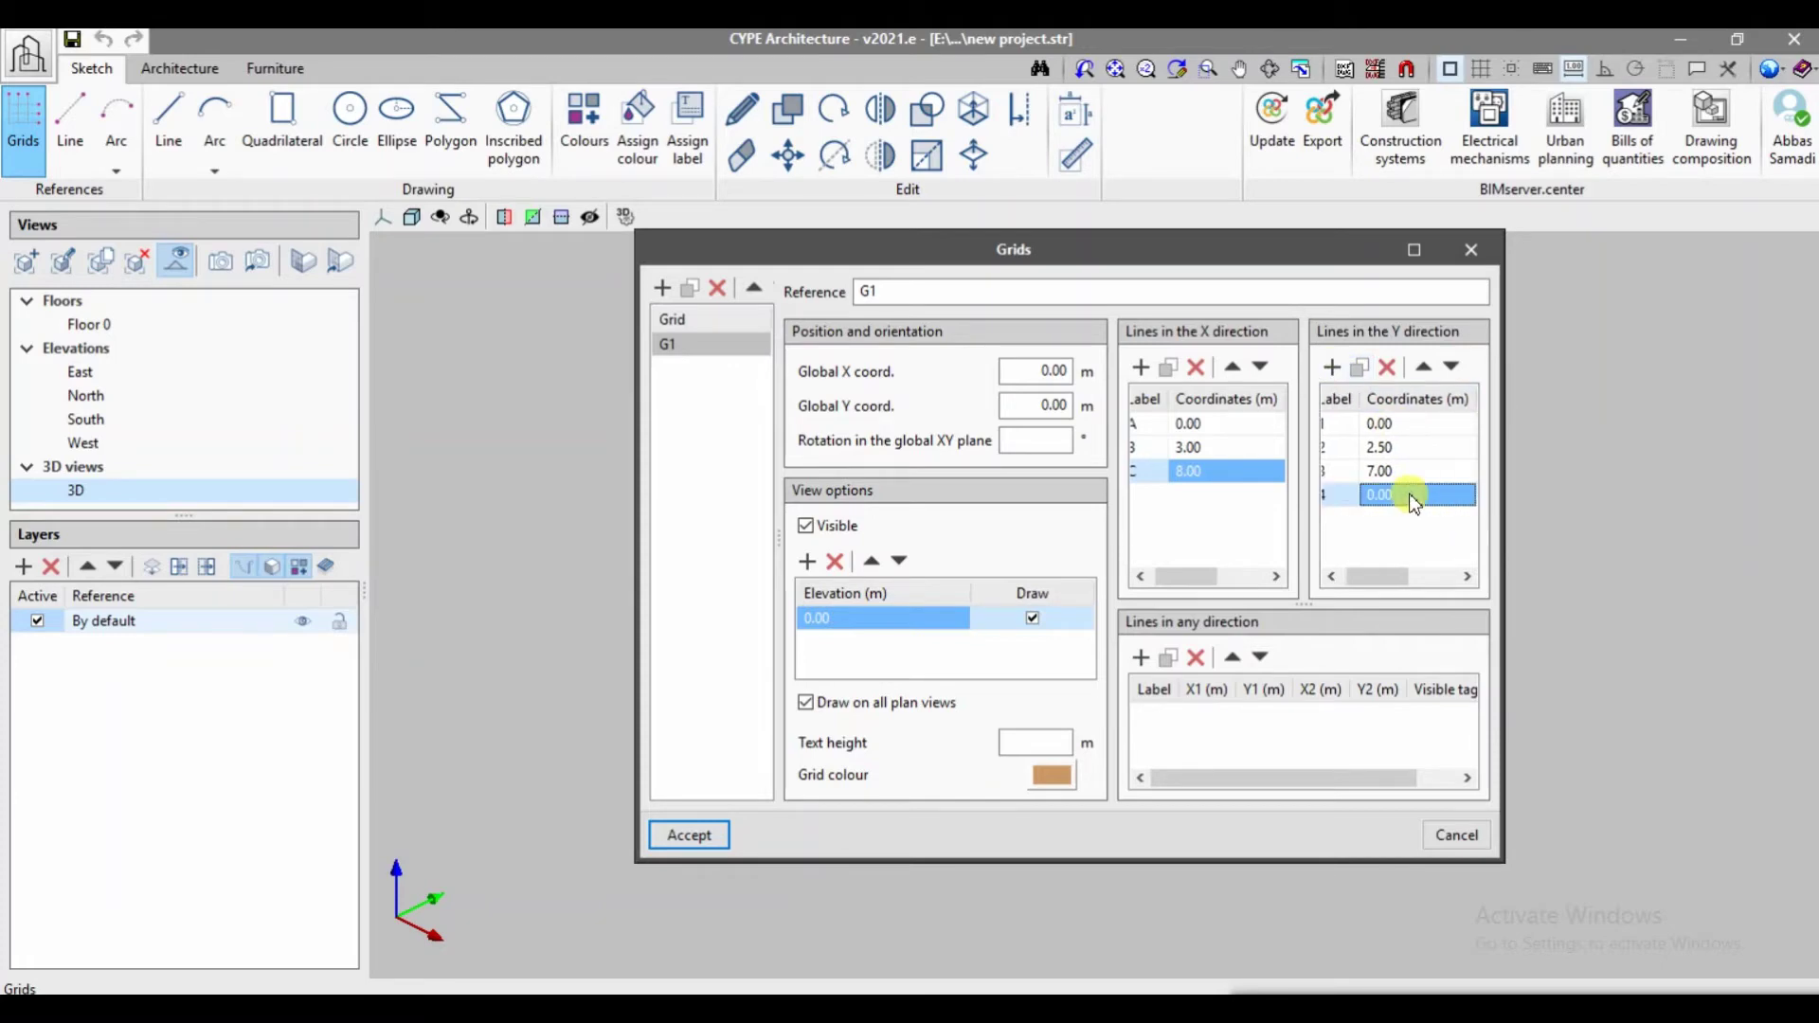
pyautogui.write('16.00')
# - Add a fifth Y-direction grid line at coordinate 18.00 m and check the visible tag settings of the Y lines
pyautogui.click(1331, 367)
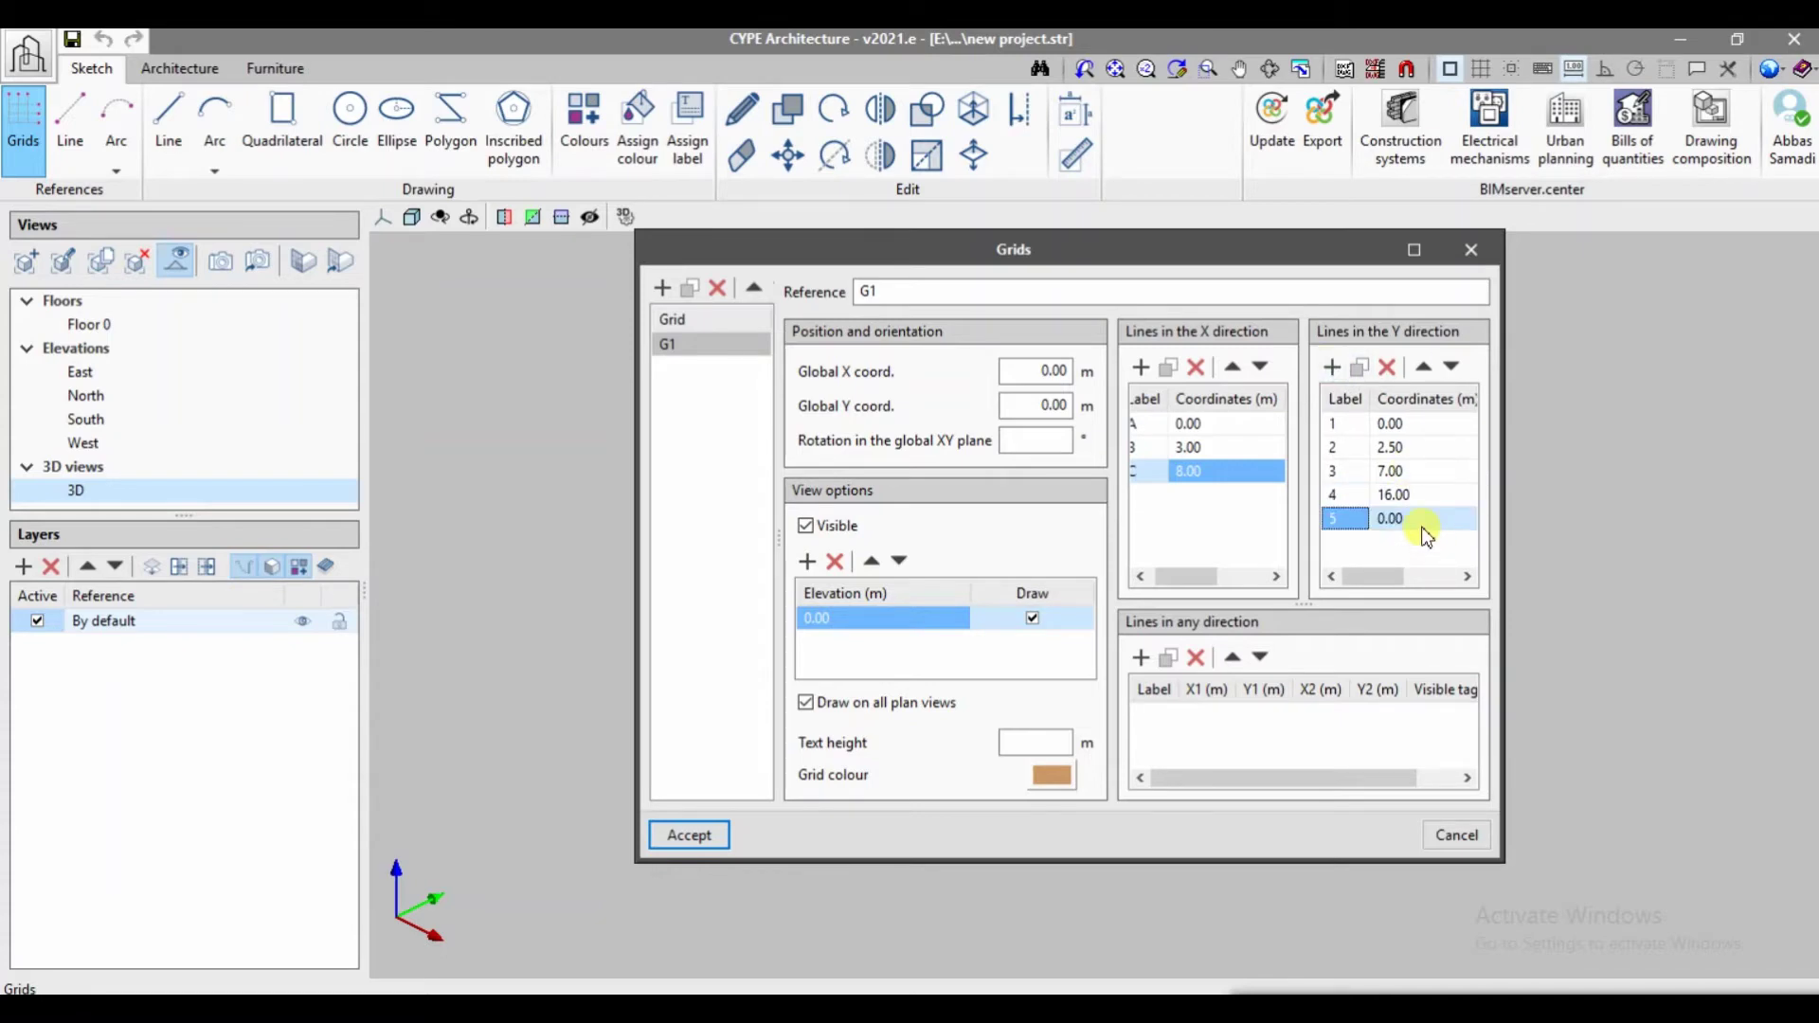
pyautogui.write('18.')
pyautogui.press('Escape')
pyautogui.click(1434, 524)
pyautogui.write('18.00')
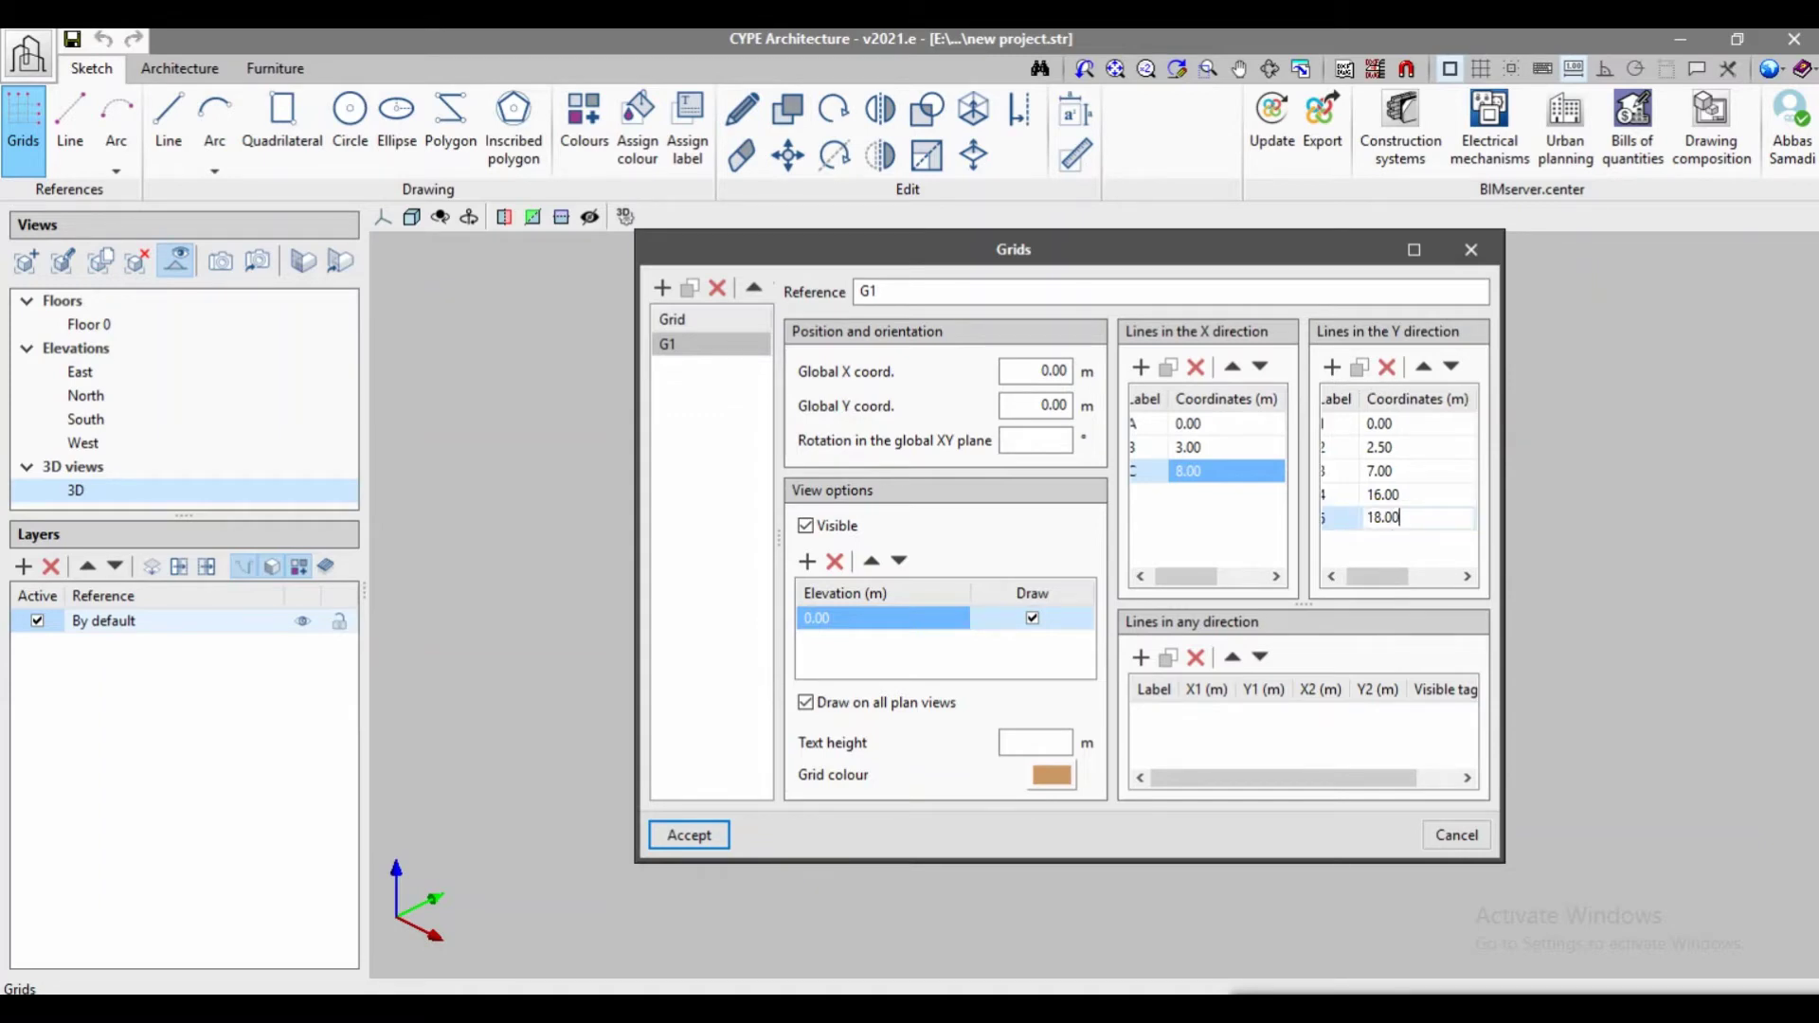
pyautogui.moveTo(1395, 577); pyautogui.dragTo(1385, 578)
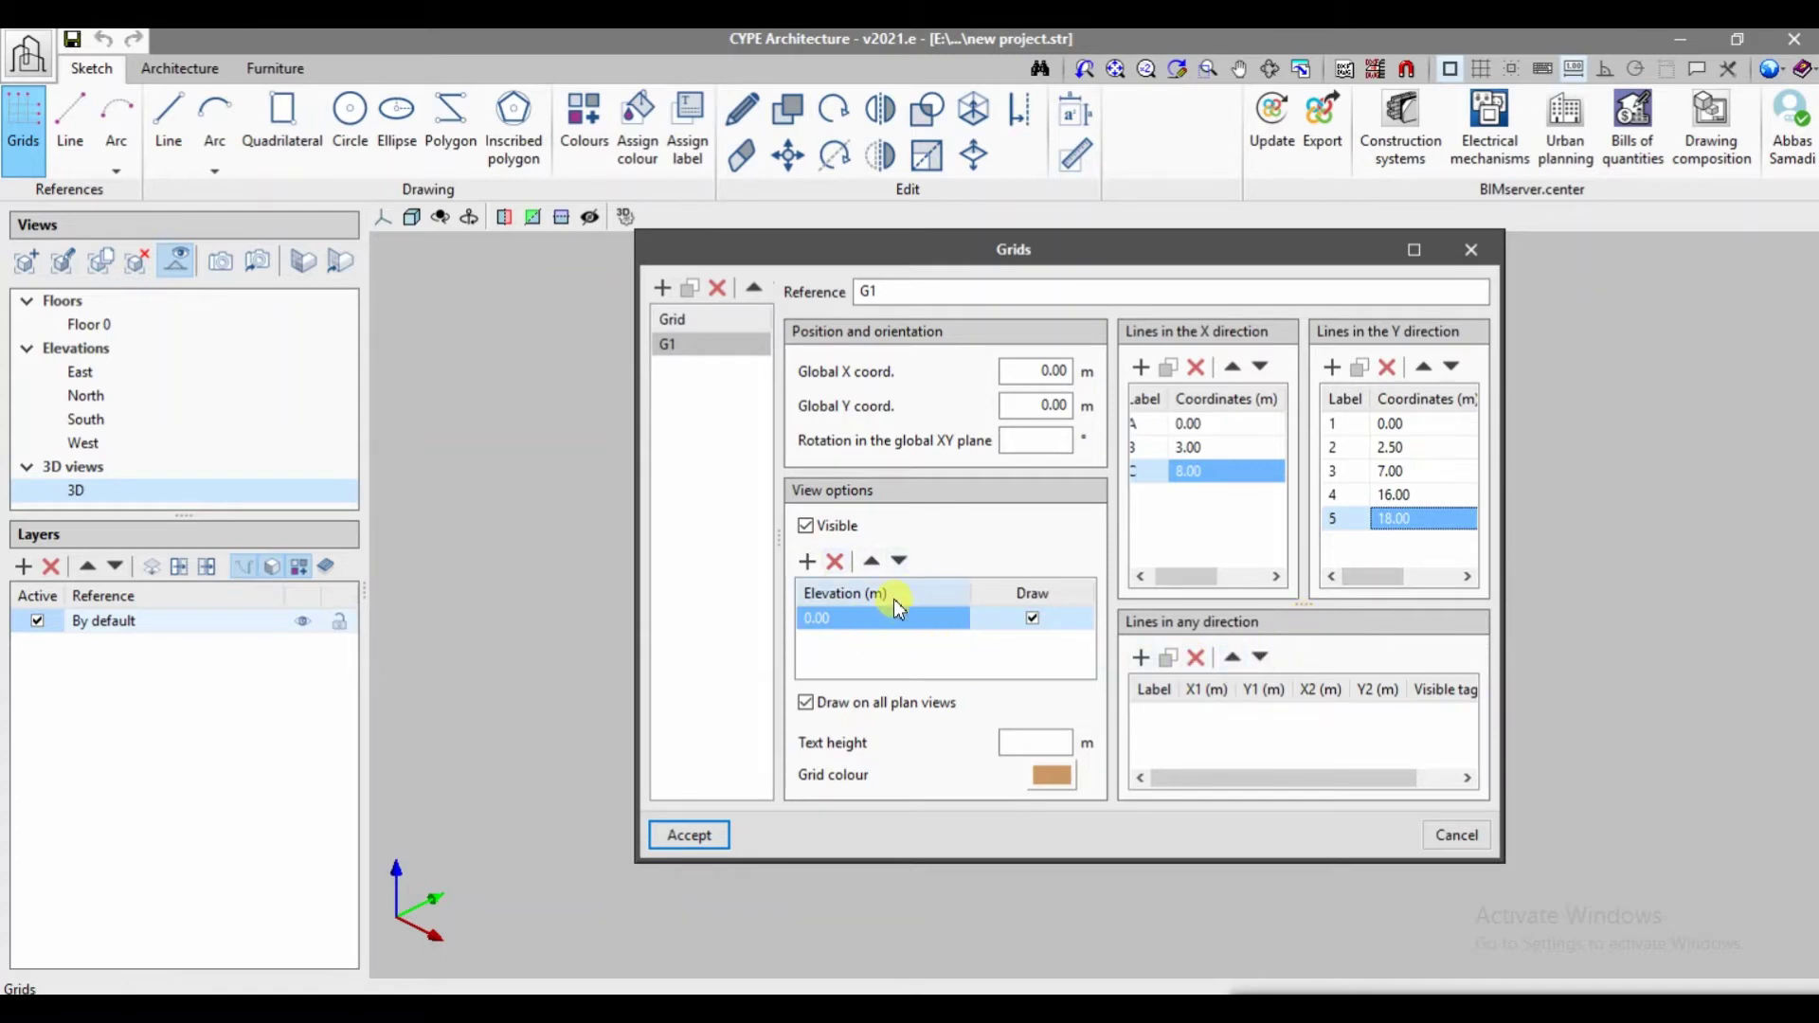
pyautogui.moveTo(1377, 576); pyautogui.dragTo(1446, 580)
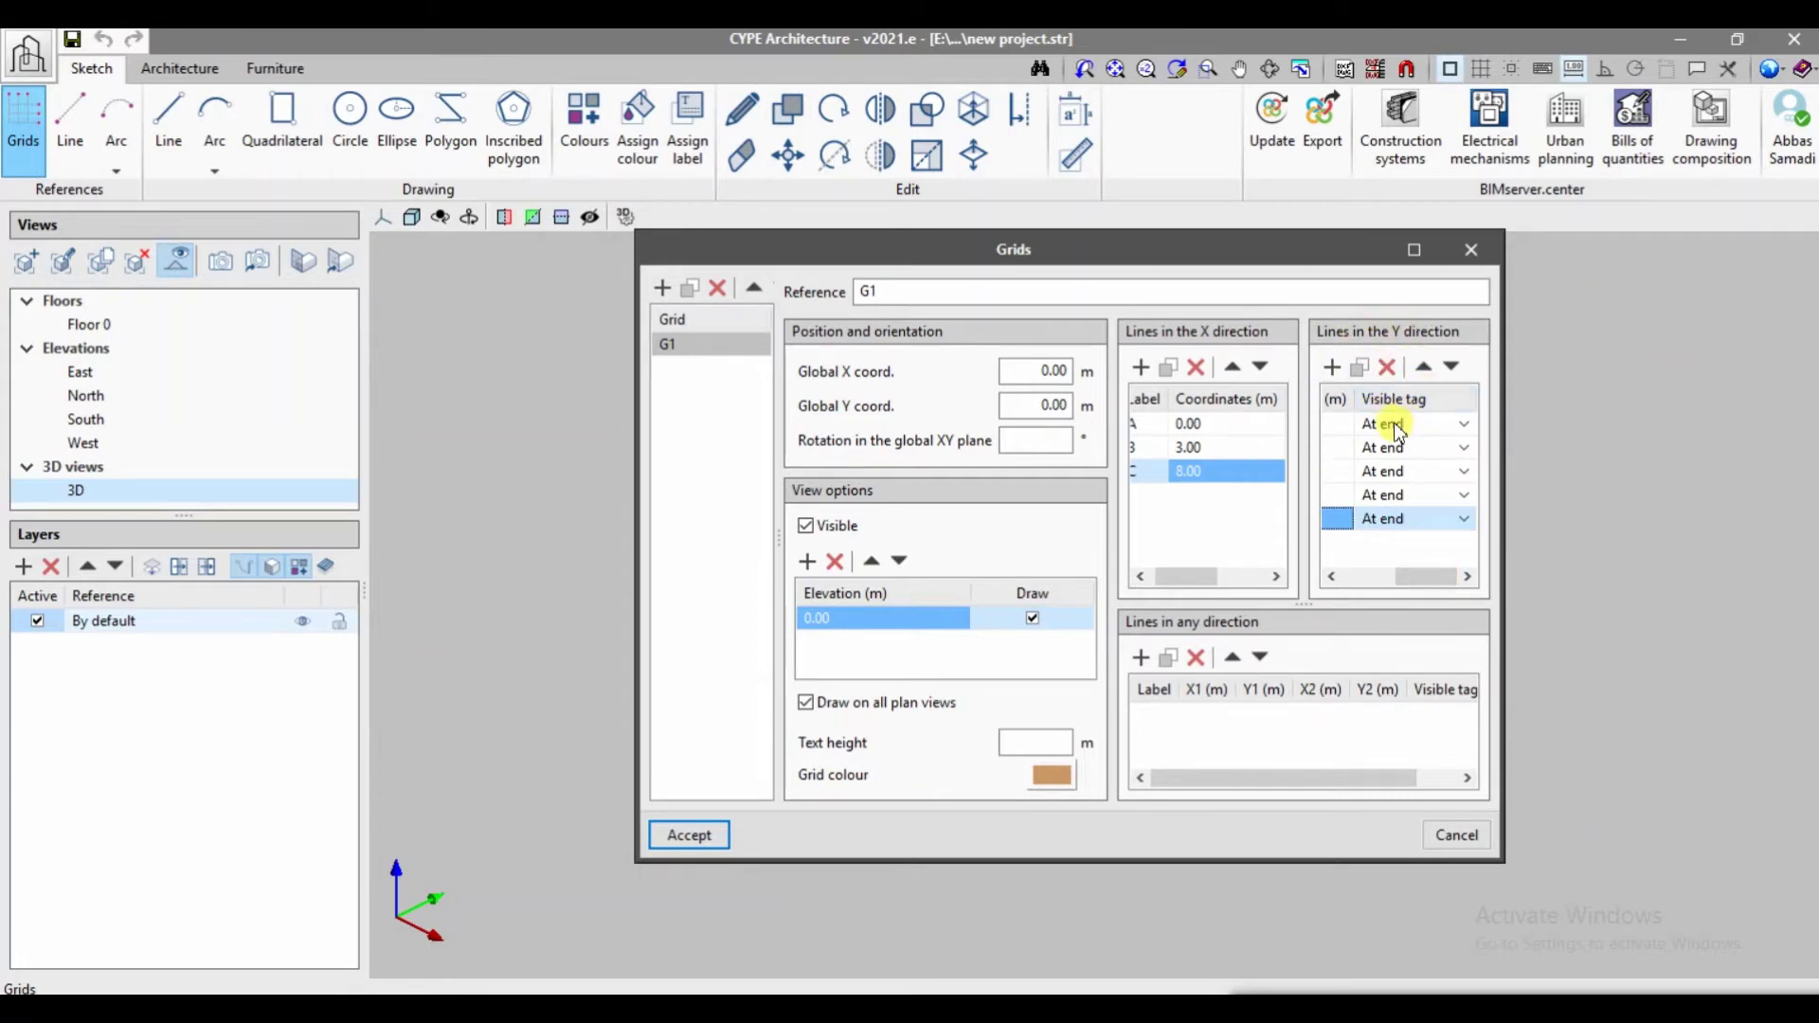
pyautogui.moveTo(1424, 576); pyautogui.dragTo(1363, 587)
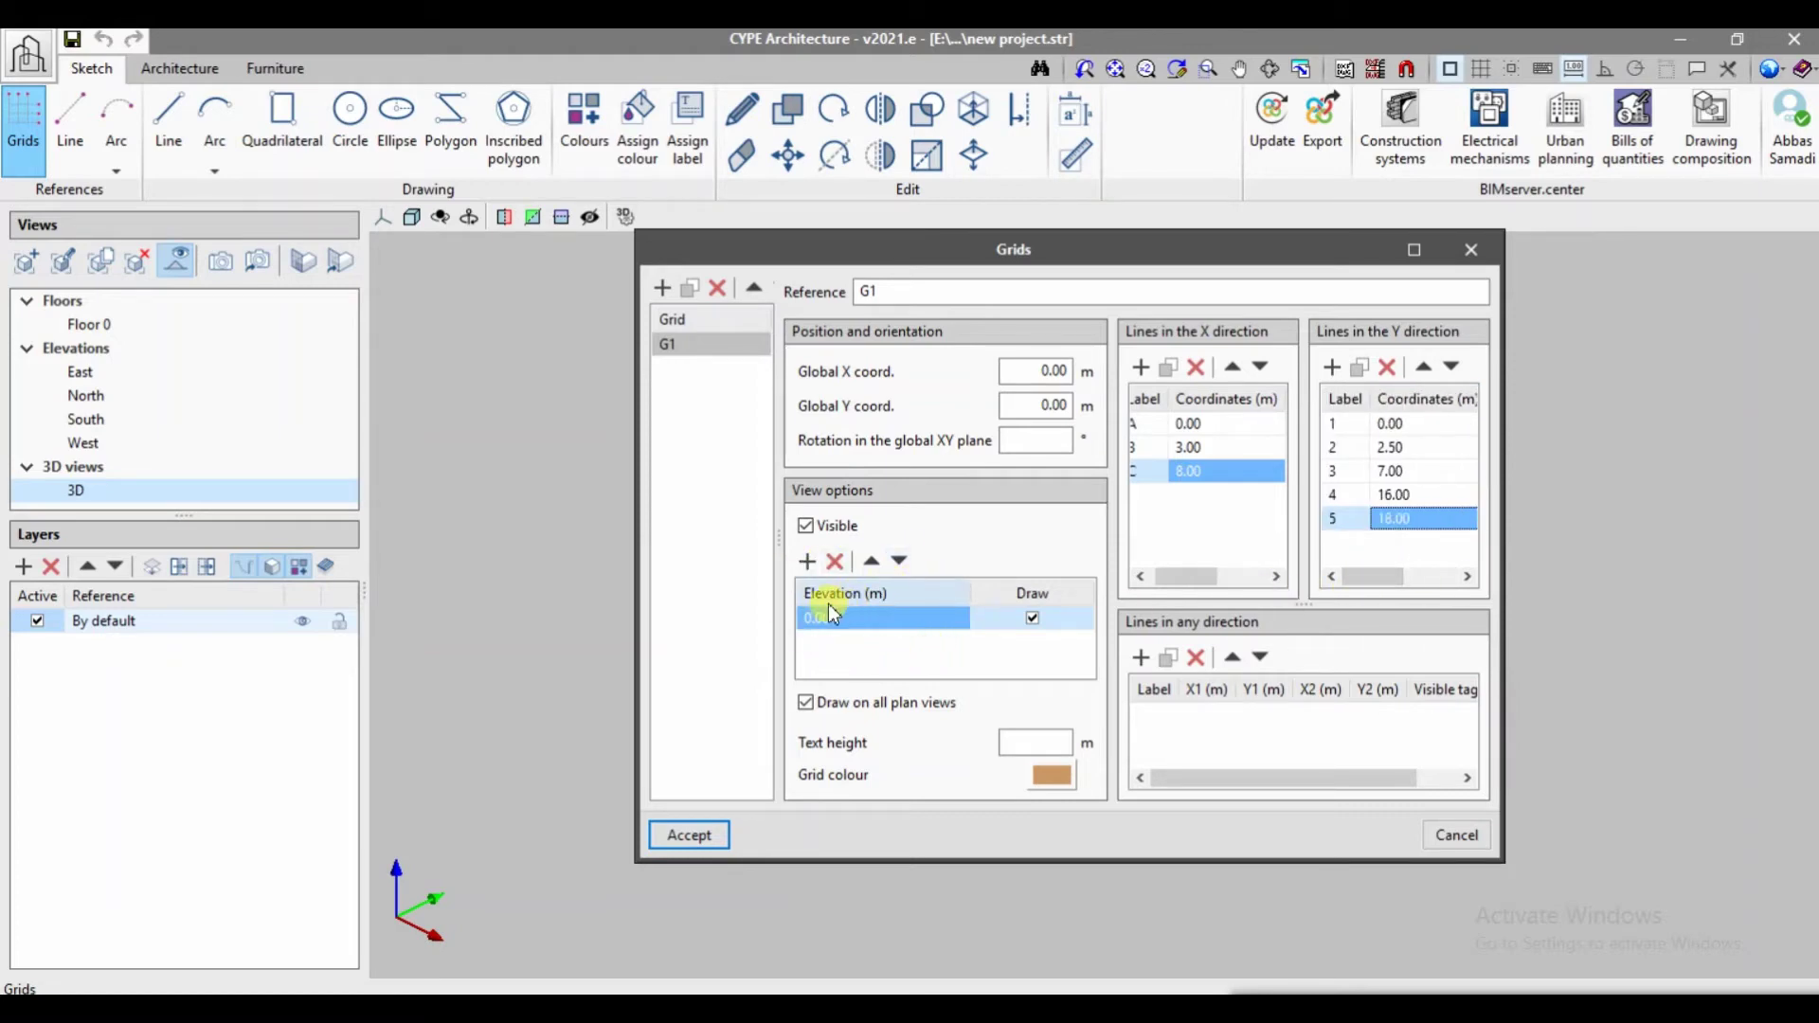
# - Keep the grid drawn at elevation 0.00 m and add a second drawn elevation of 3.20 m
pyautogui.click(1034, 617)
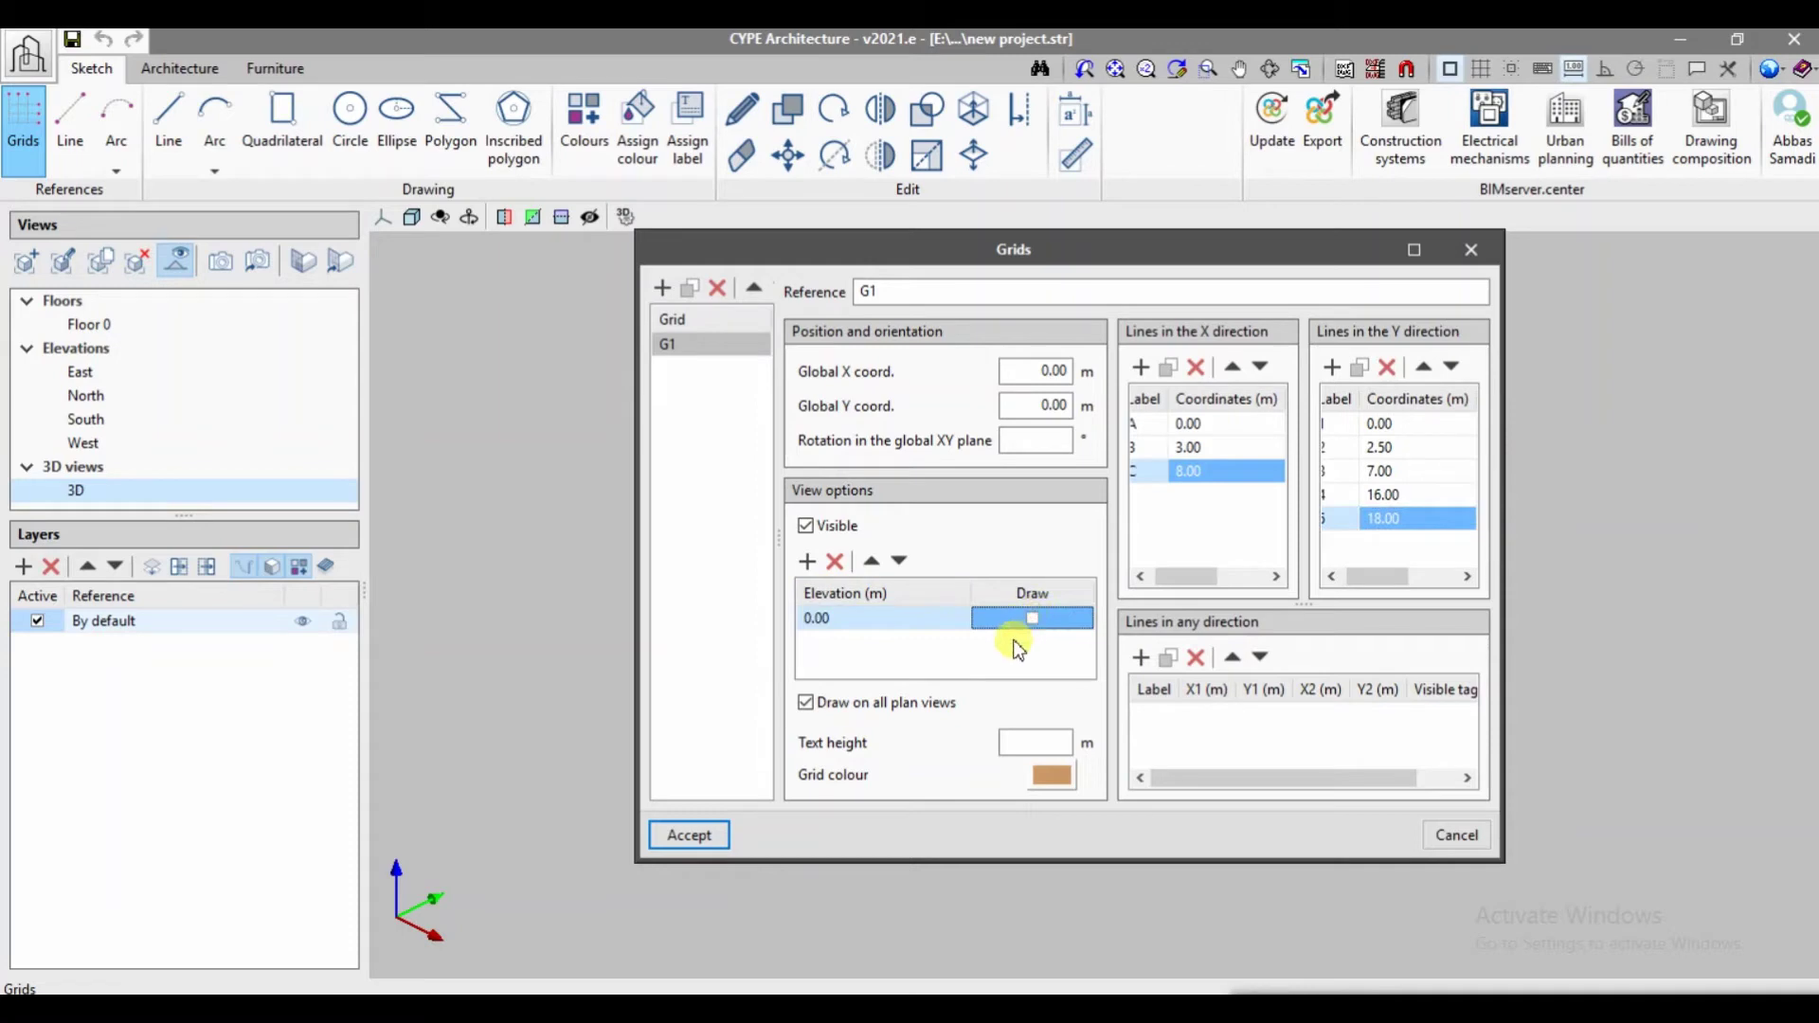
pyautogui.click(1035, 618)
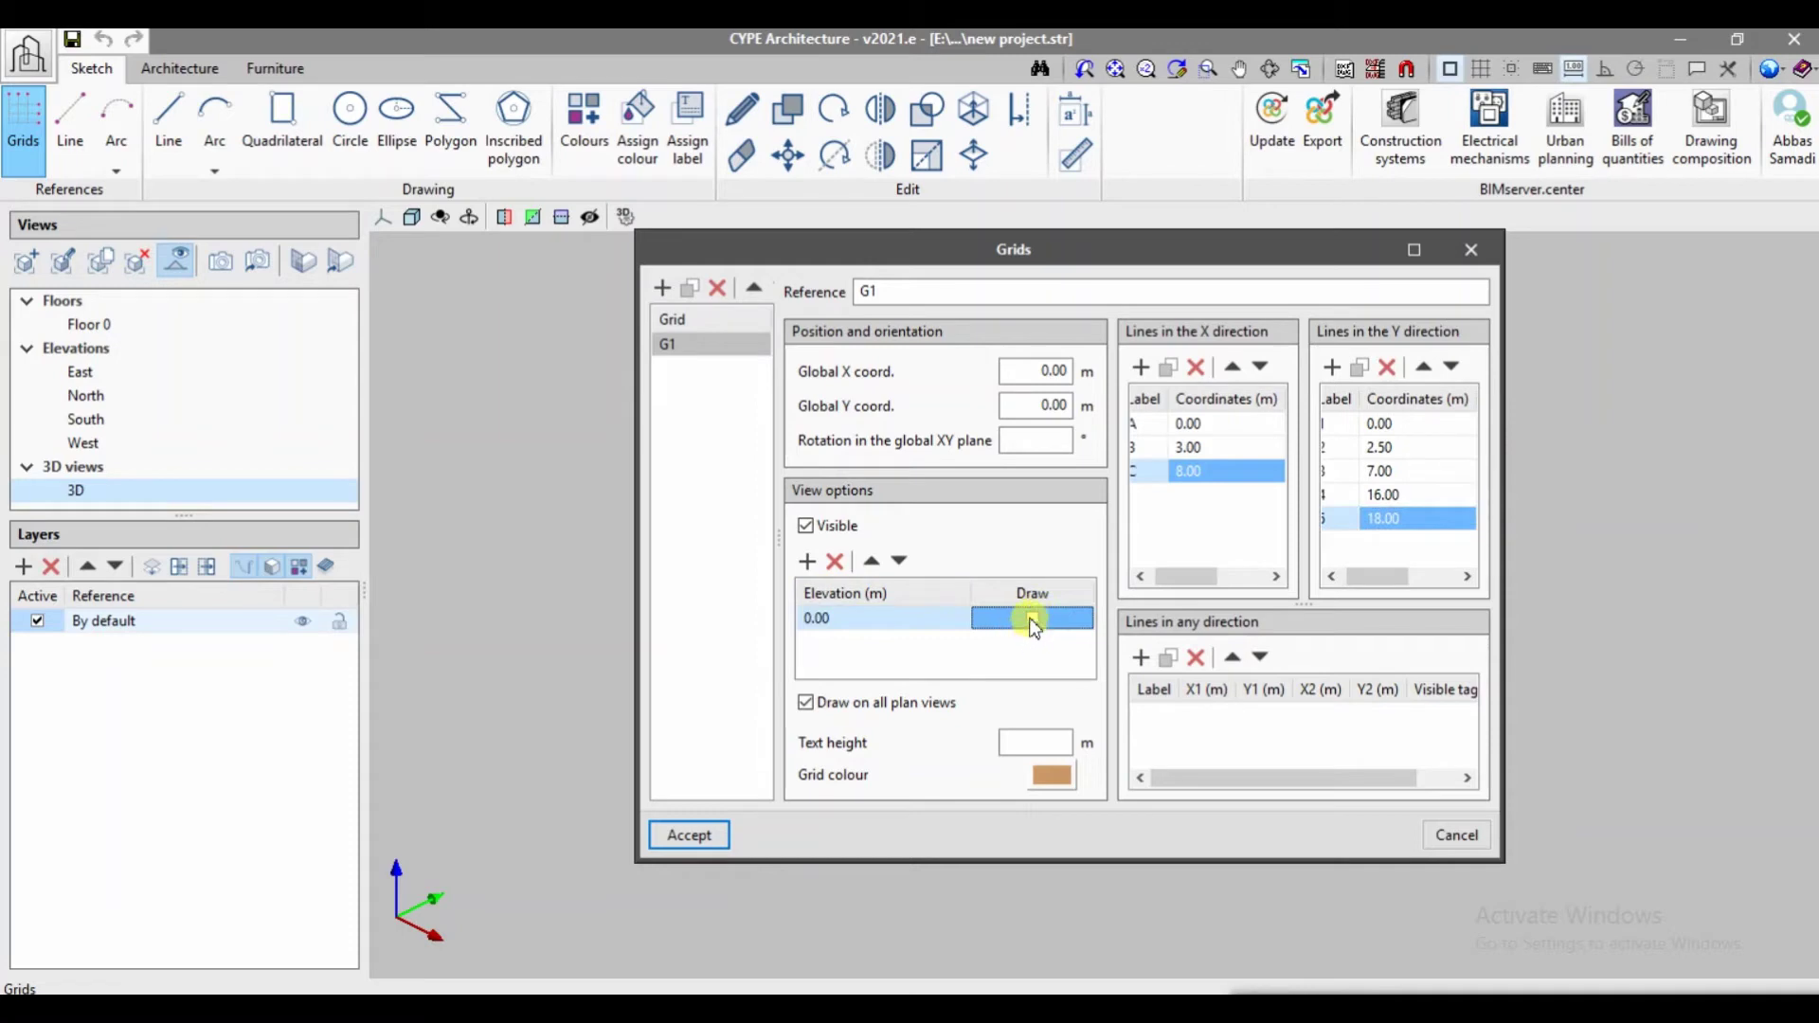
pyautogui.click(807, 561)
pyautogui.click(838, 642)
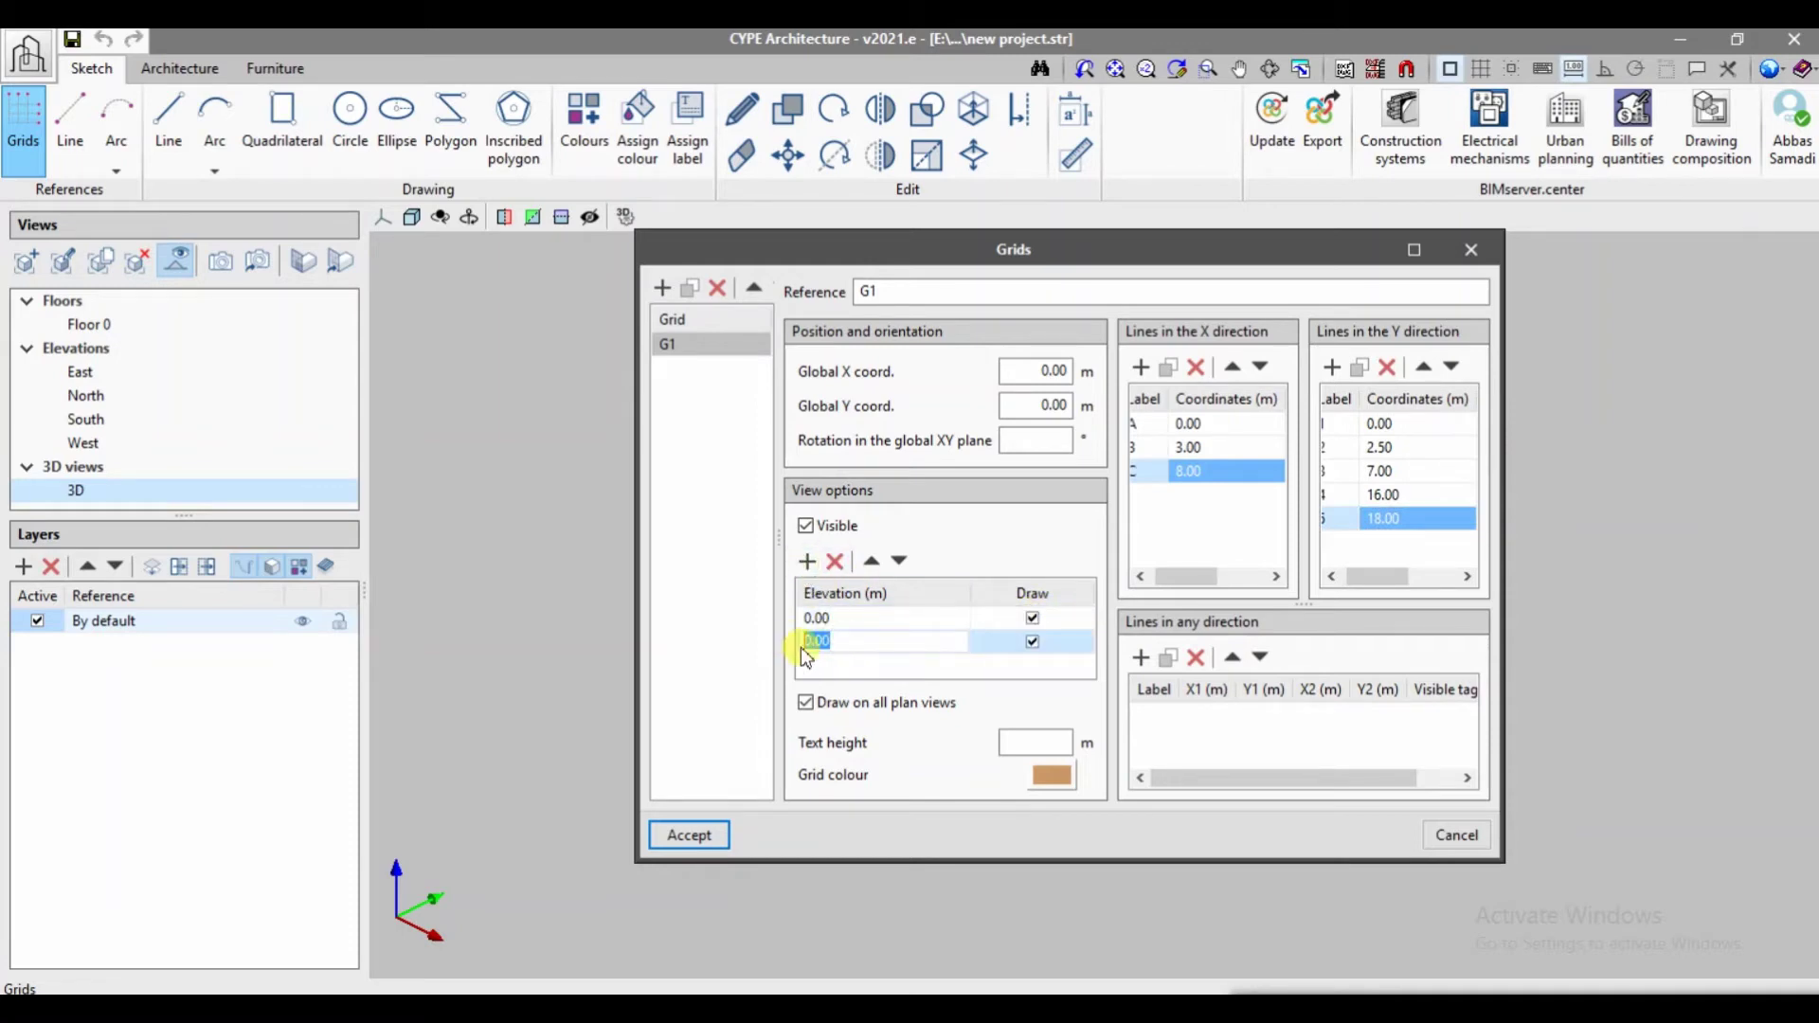
pyautogui.write('3.20')
# - Add drawn grid elevations of 6.40 m and 9.60 m and accept the grid definition
pyautogui.click(809, 560)
pyautogui.click(902, 669)
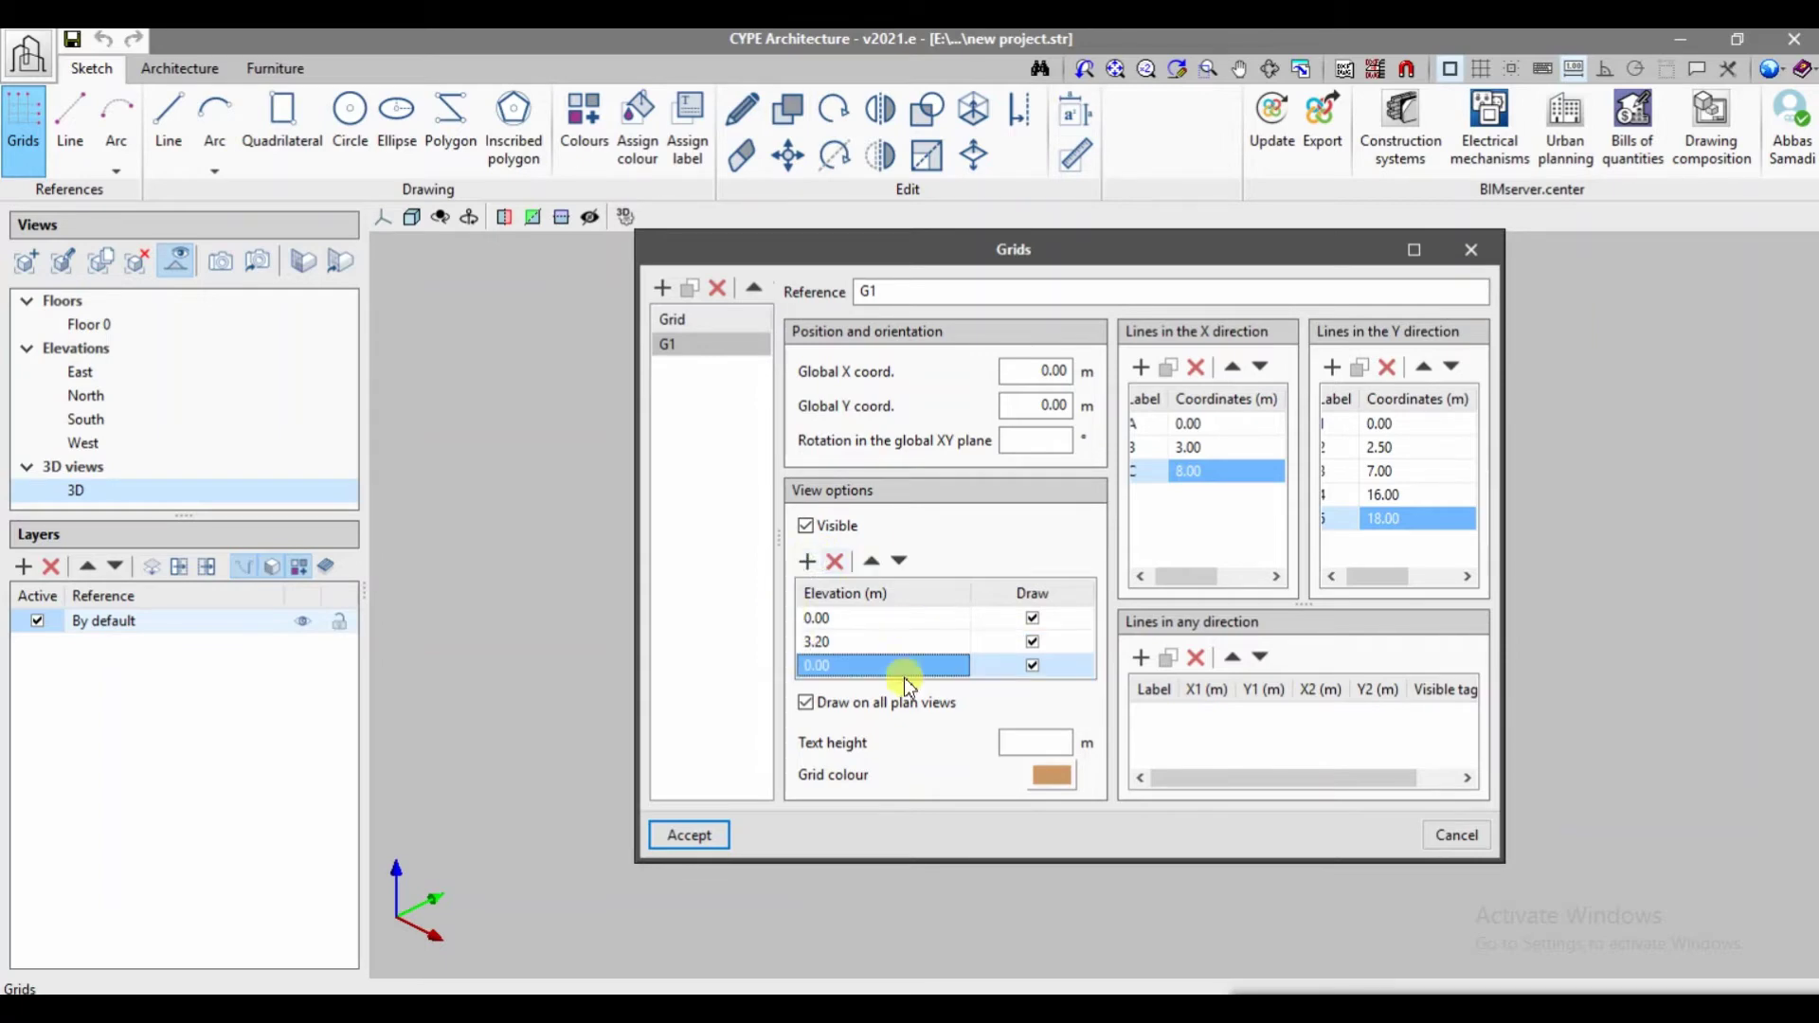
pyautogui.write('6.40')
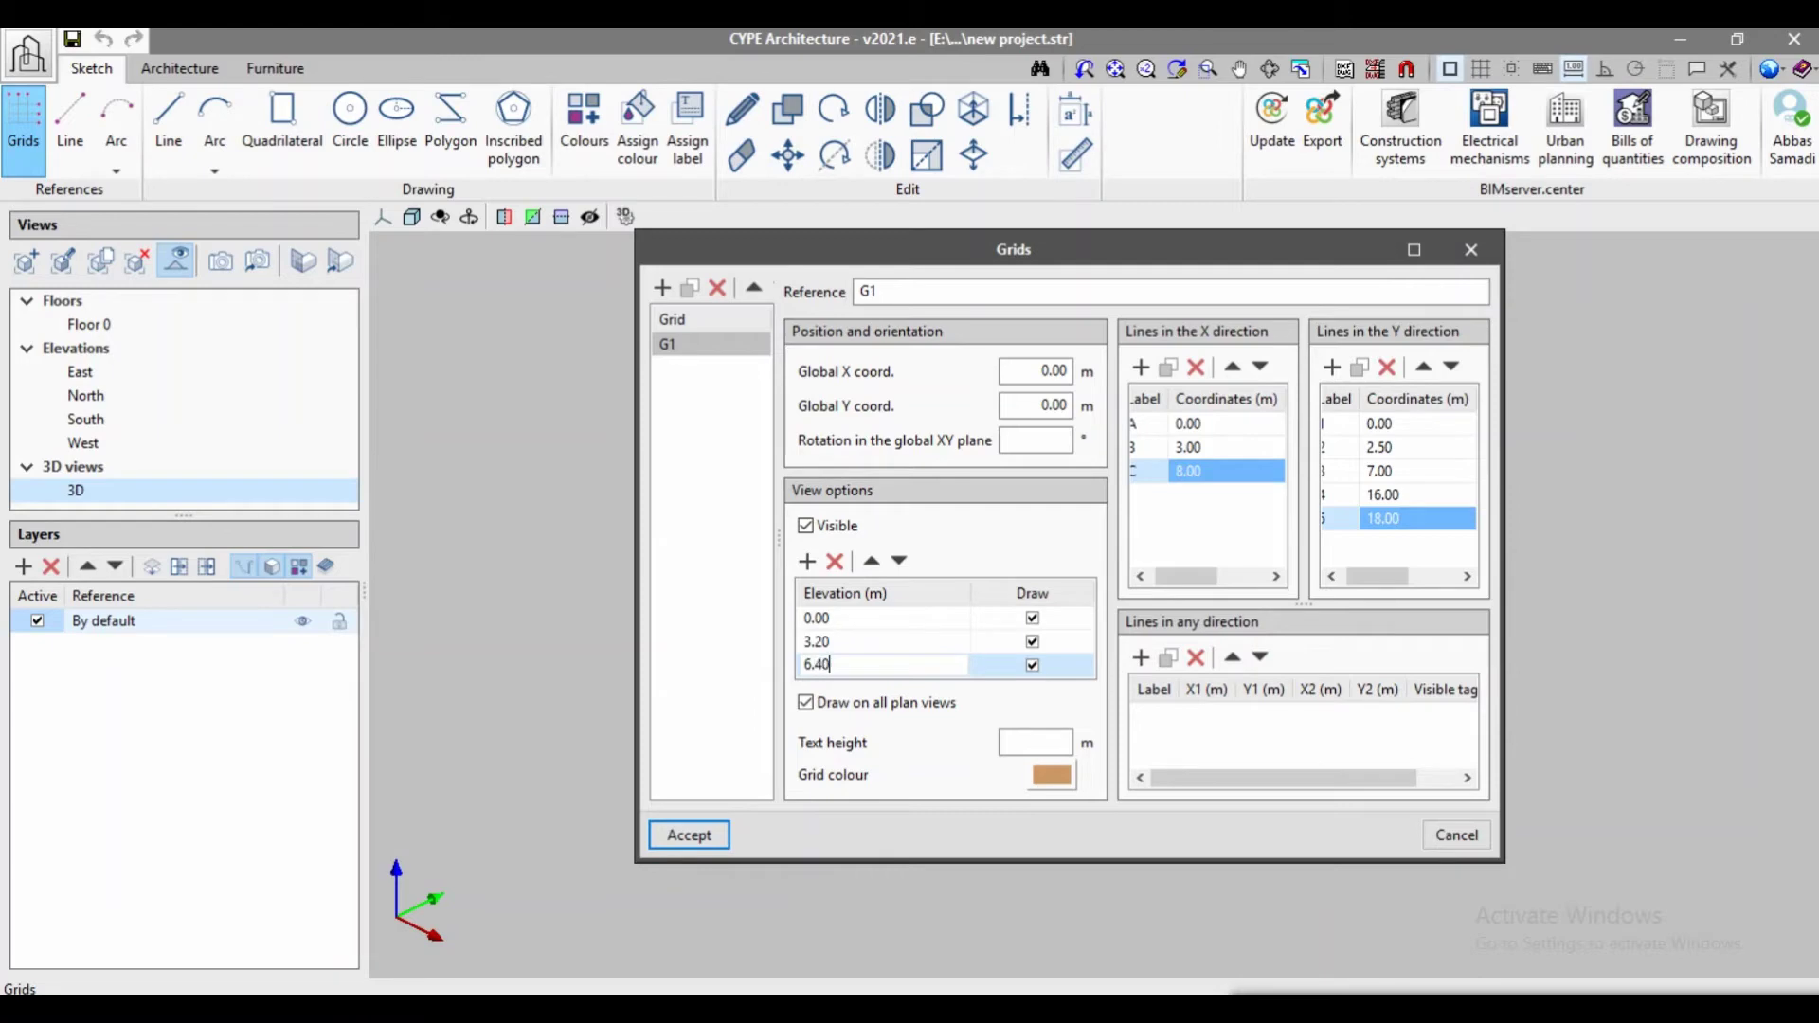
pyautogui.click(808, 561)
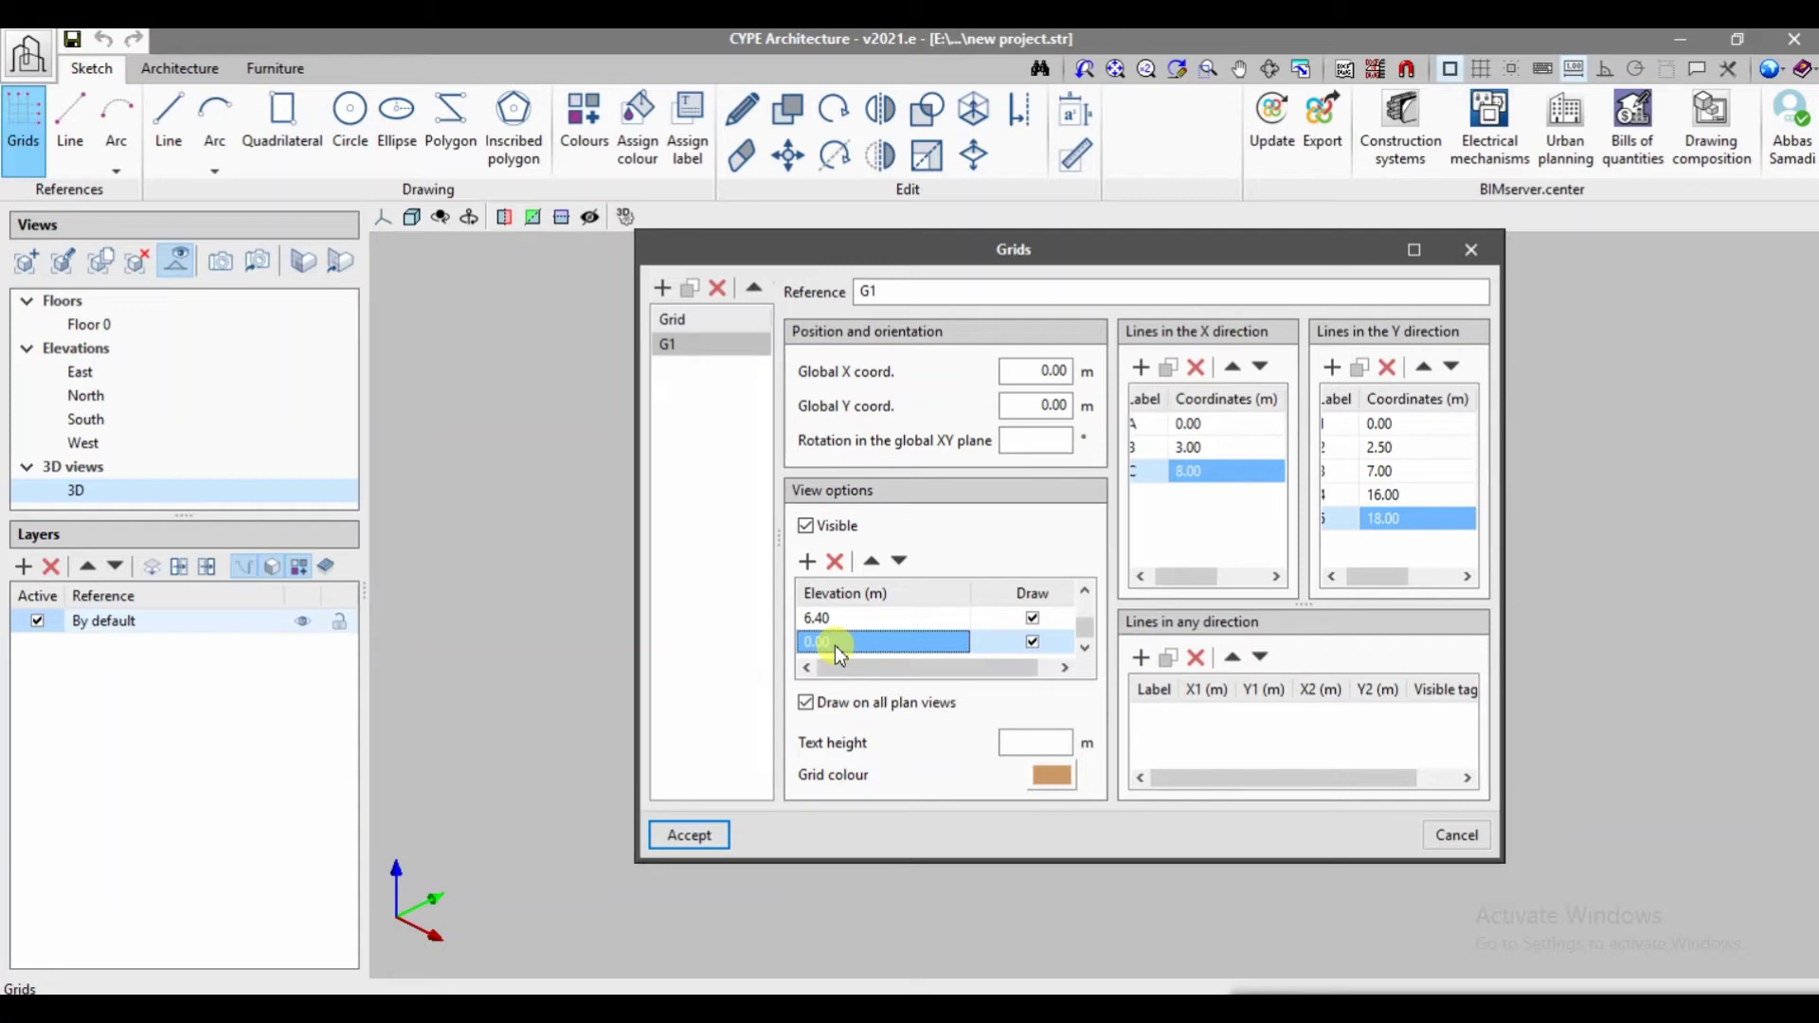
pyautogui.write('9.60')
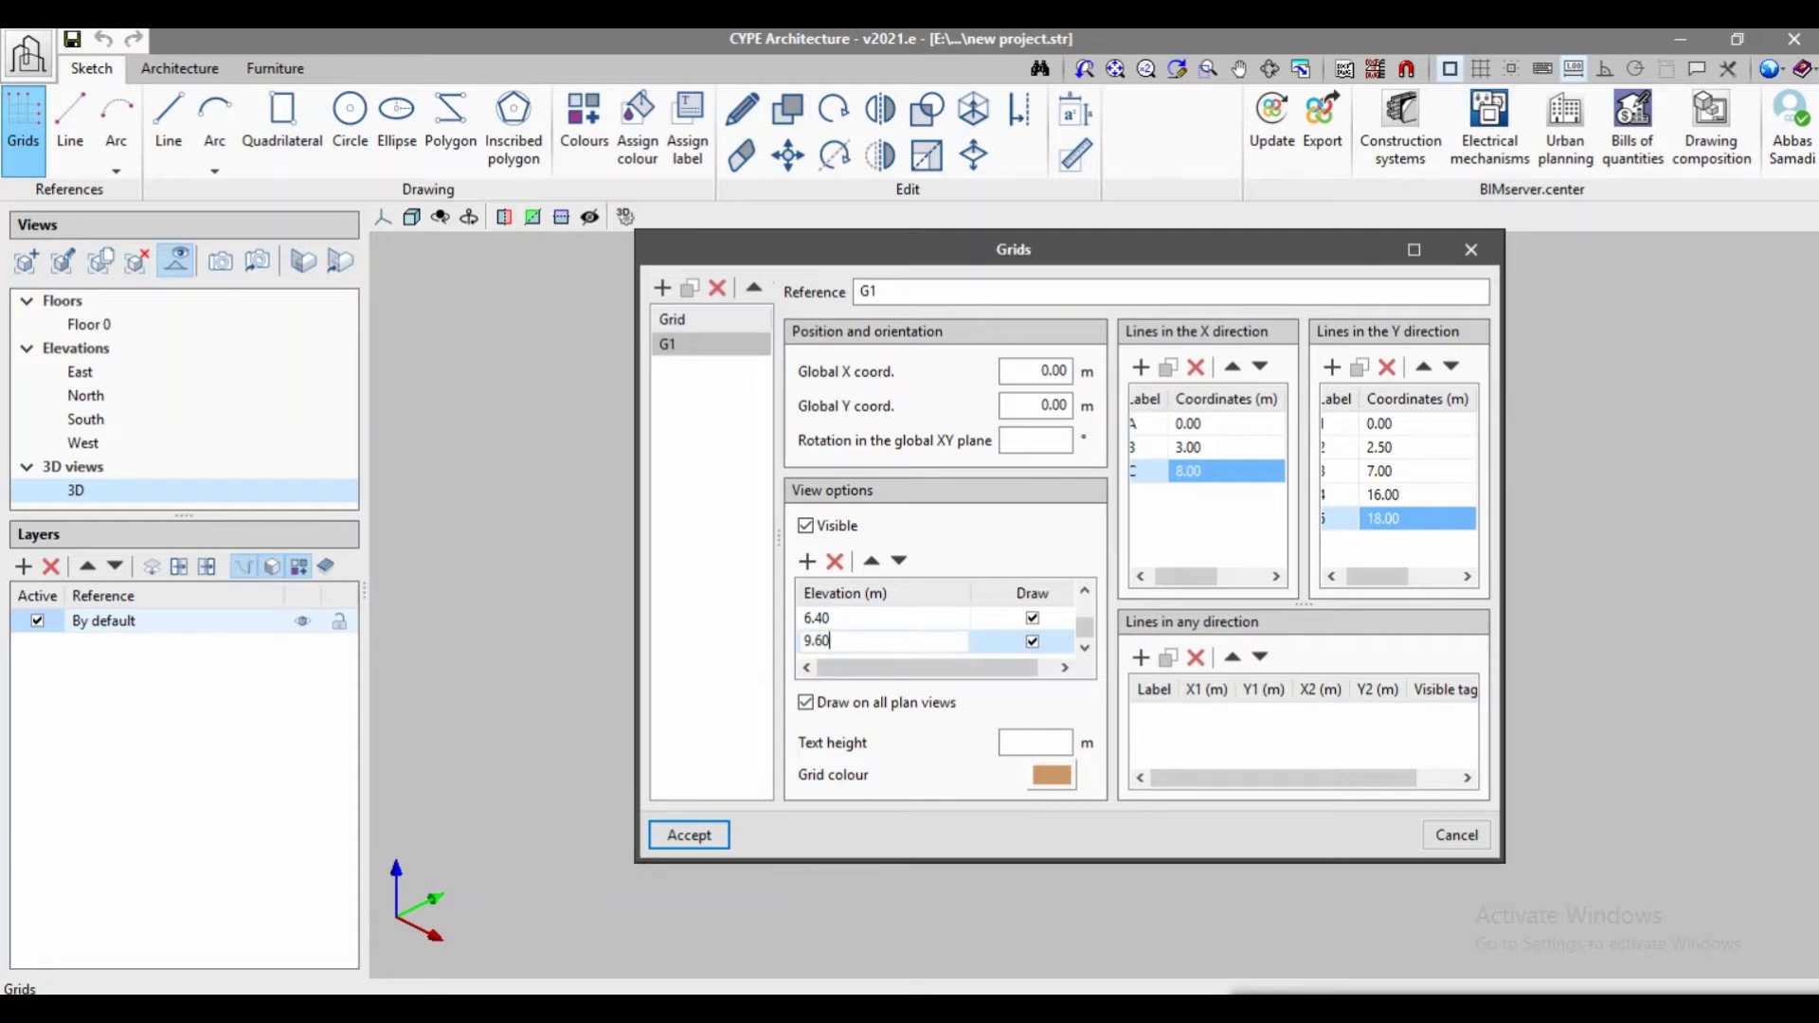
pyautogui.click(879, 674)
pyautogui.moveTo(879, 674)
pyautogui.mouseDown()
pyautogui.moveTo(930, 672)
pyautogui.moveTo(873, 673)
pyautogui.mouseUp()
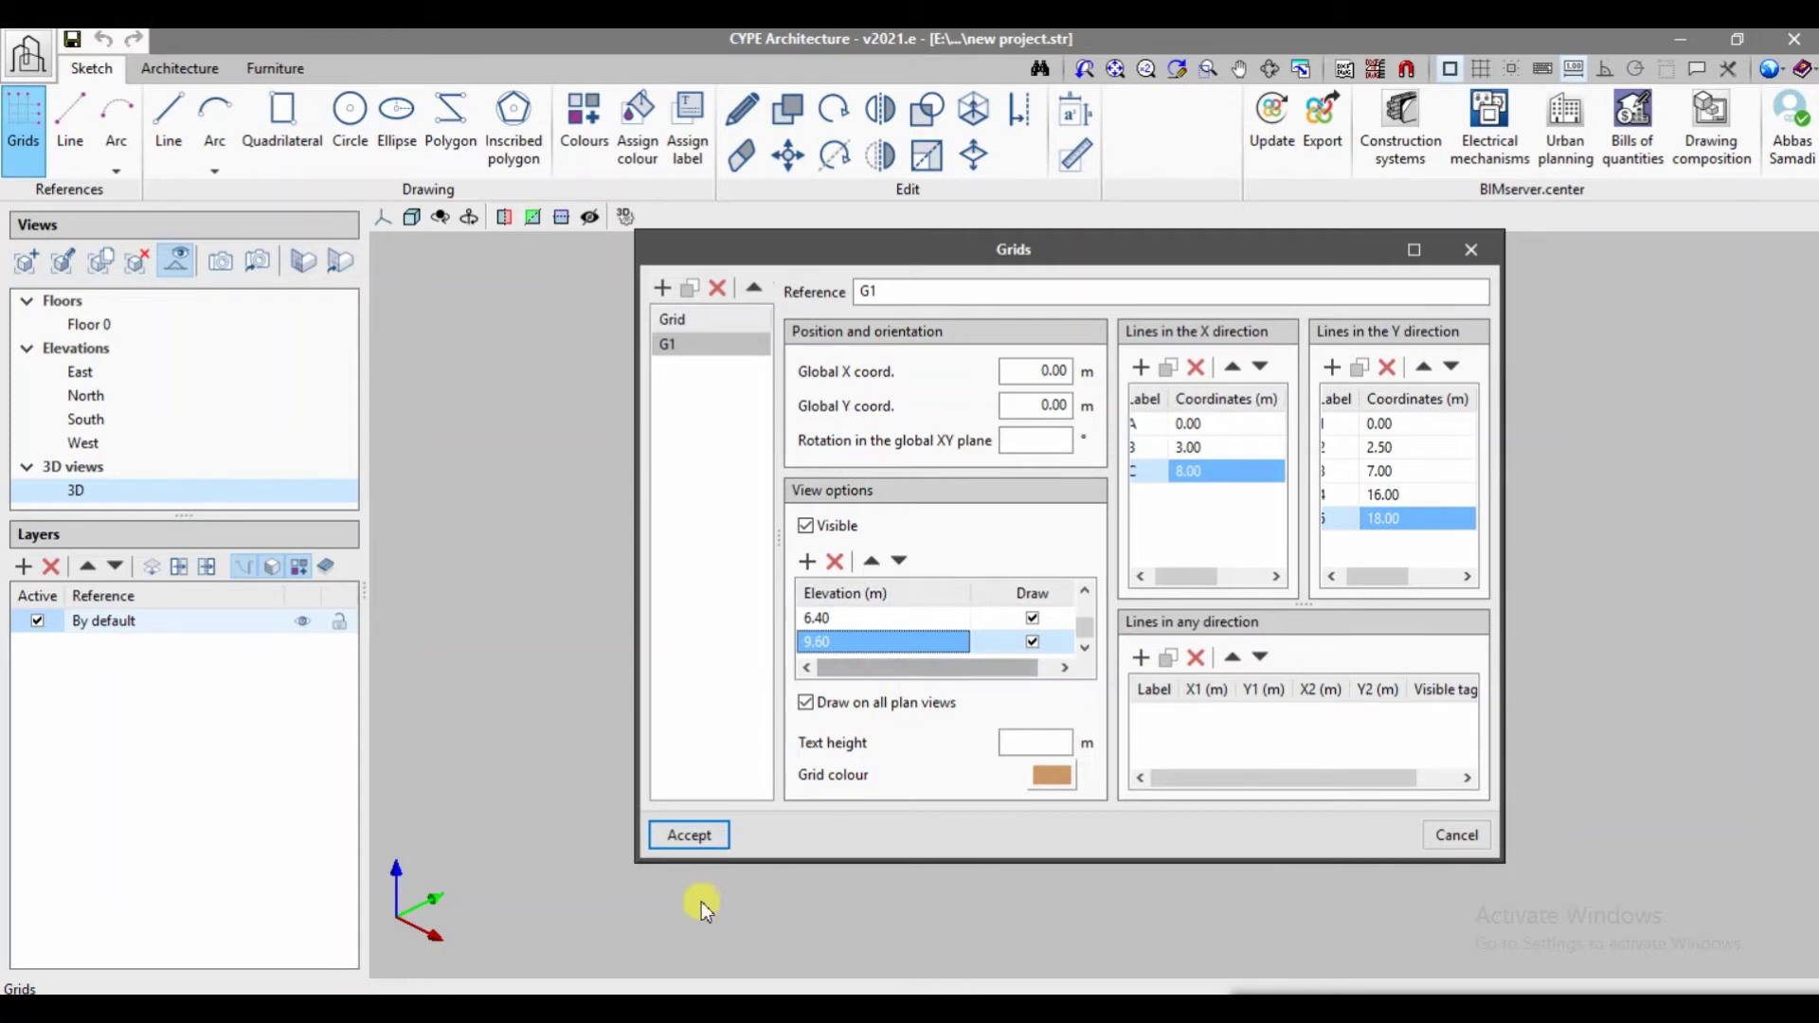
pyautogui.click(699, 836)
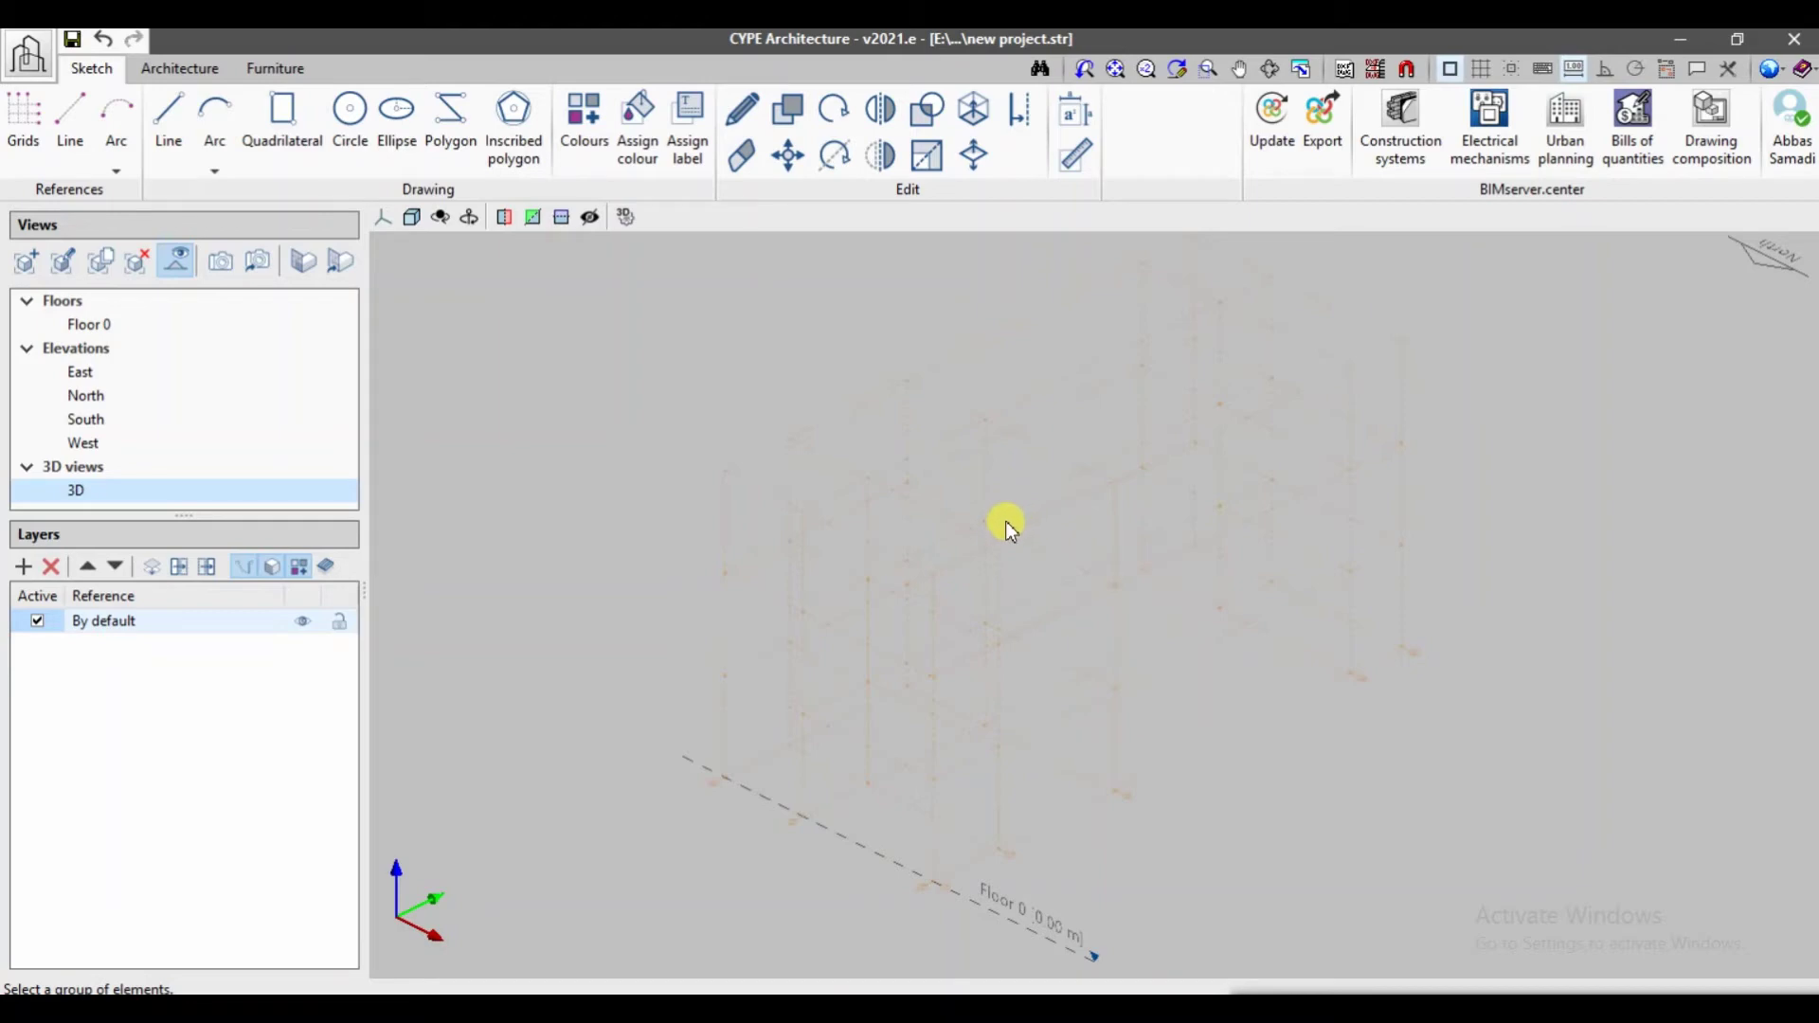
# - Examine the reference grid in the 3D view from the front, top, side and isometric orientations
pyautogui.click(383, 217)
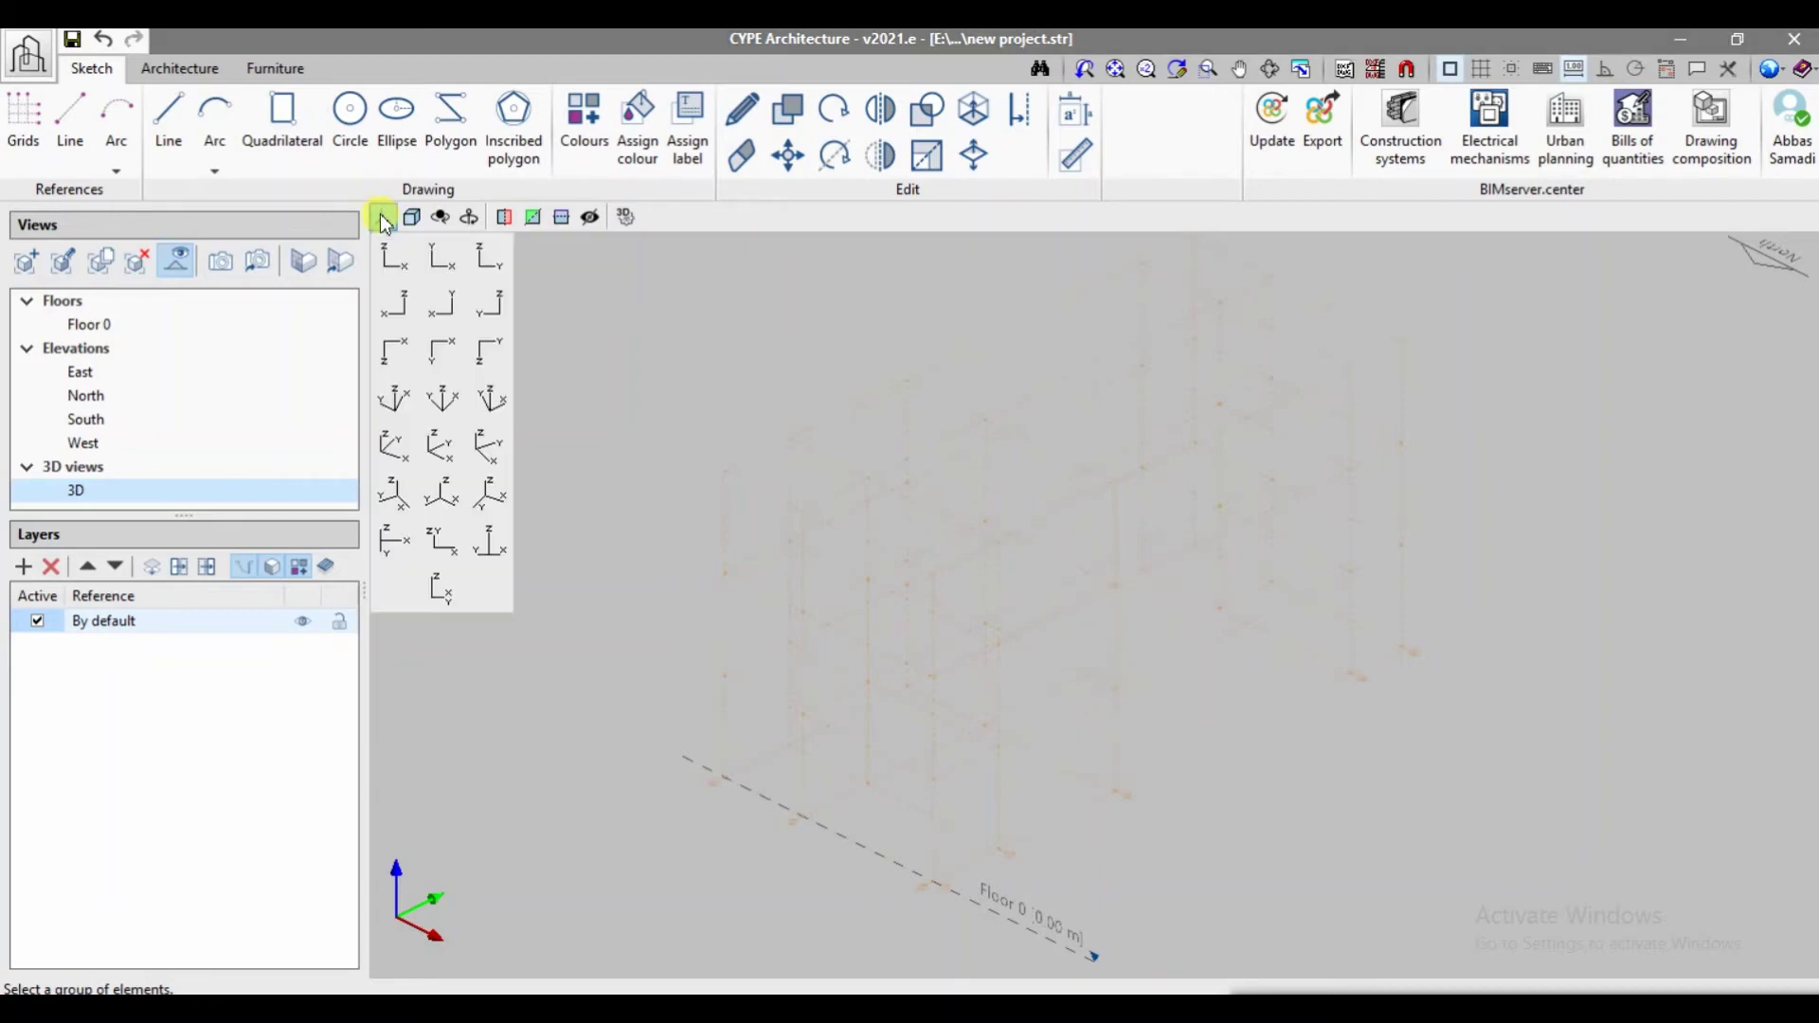
pyautogui.click(391, 270)
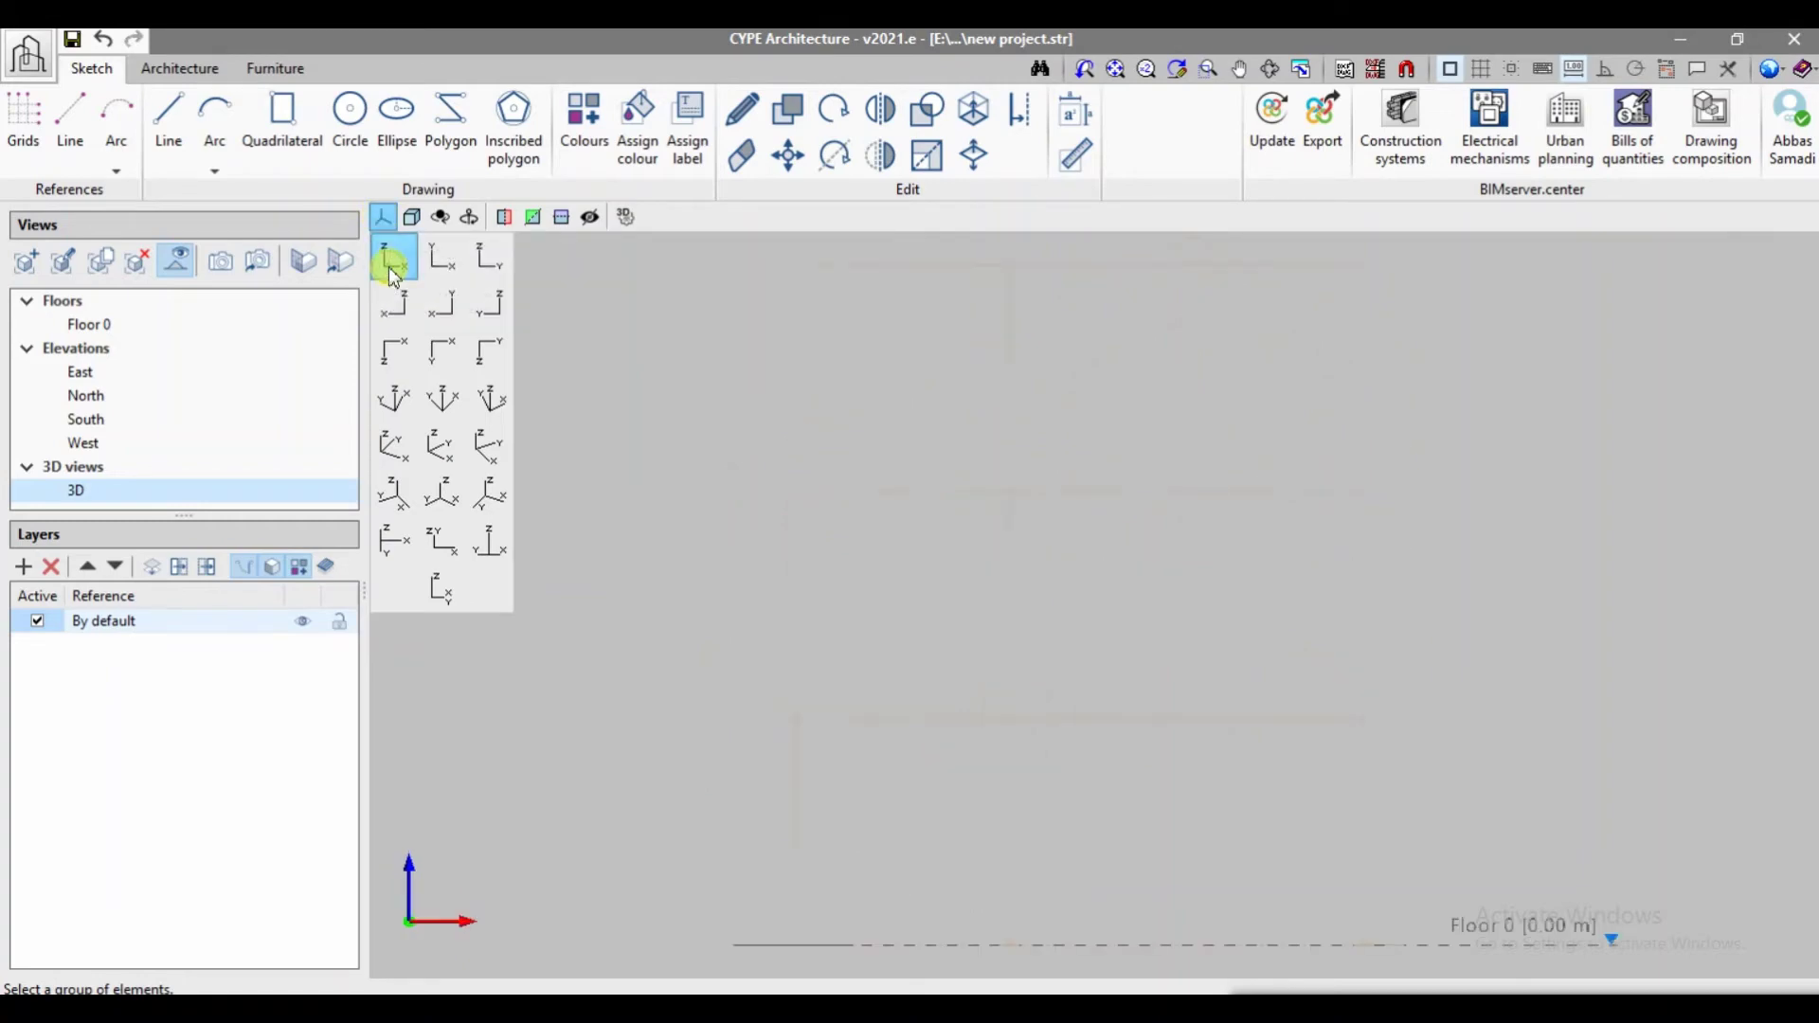
pyautogui.click(446, 262)
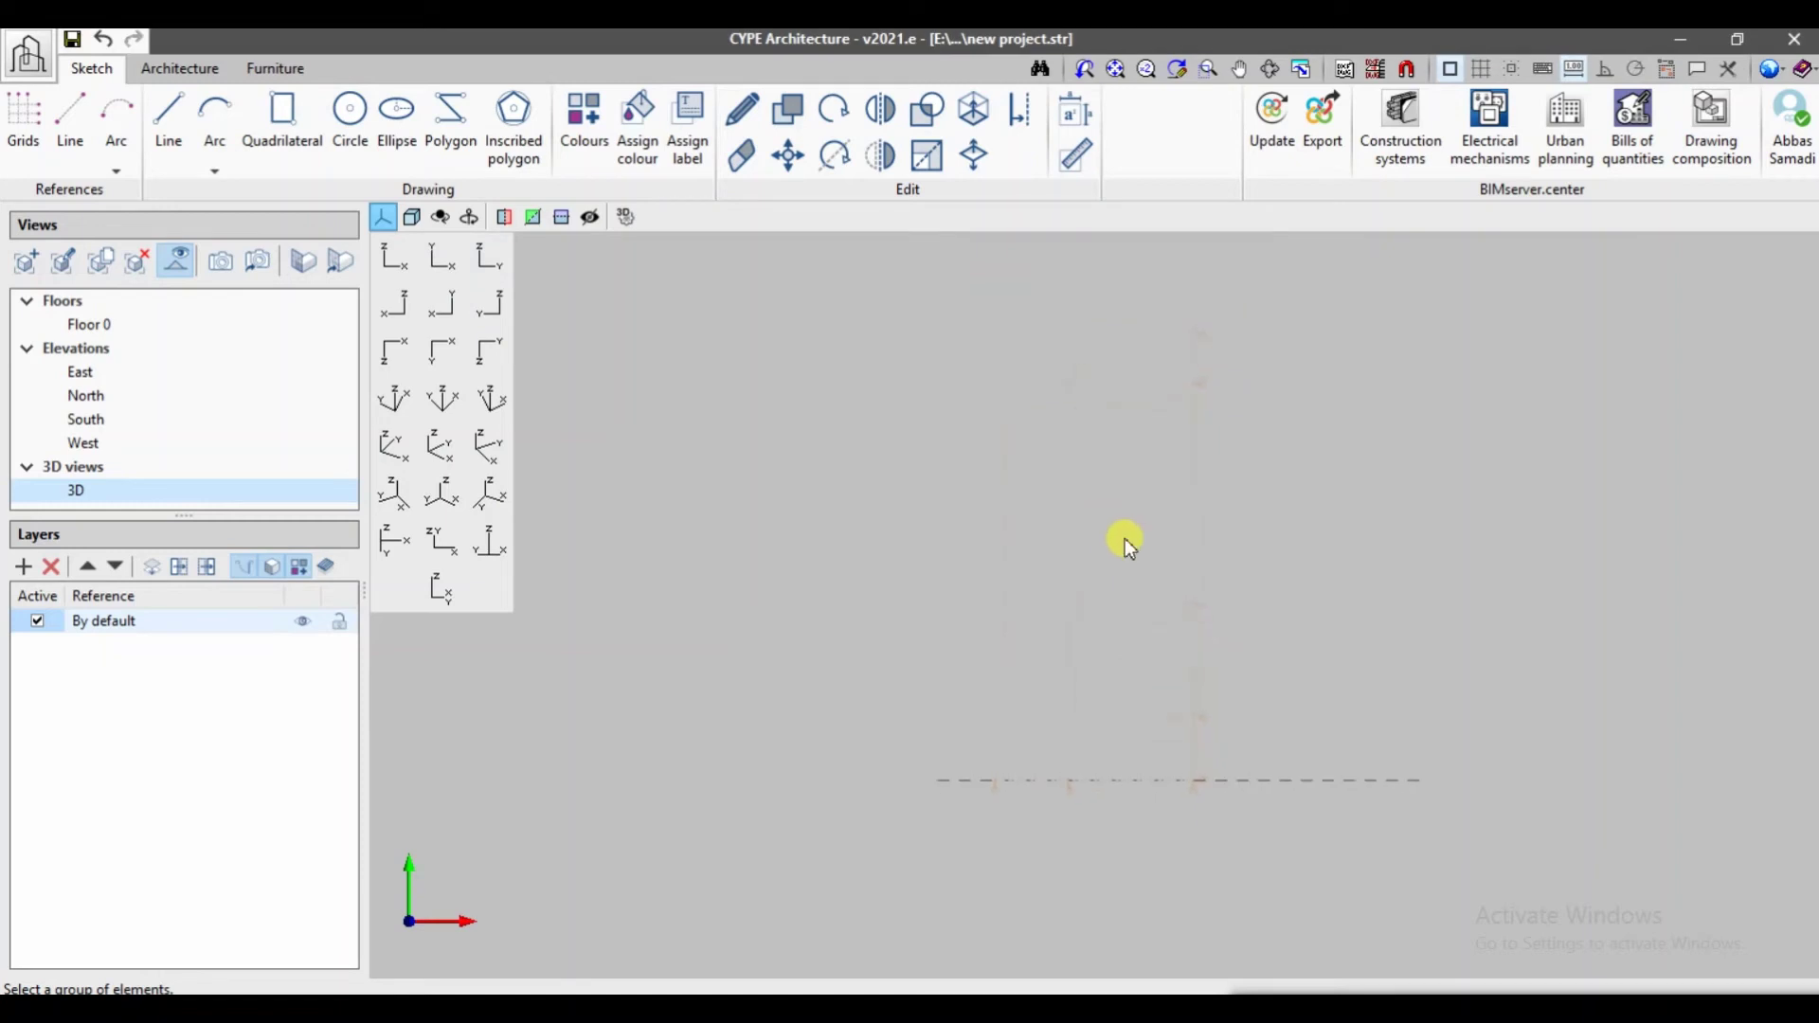
pyautogui.click(486, 262)
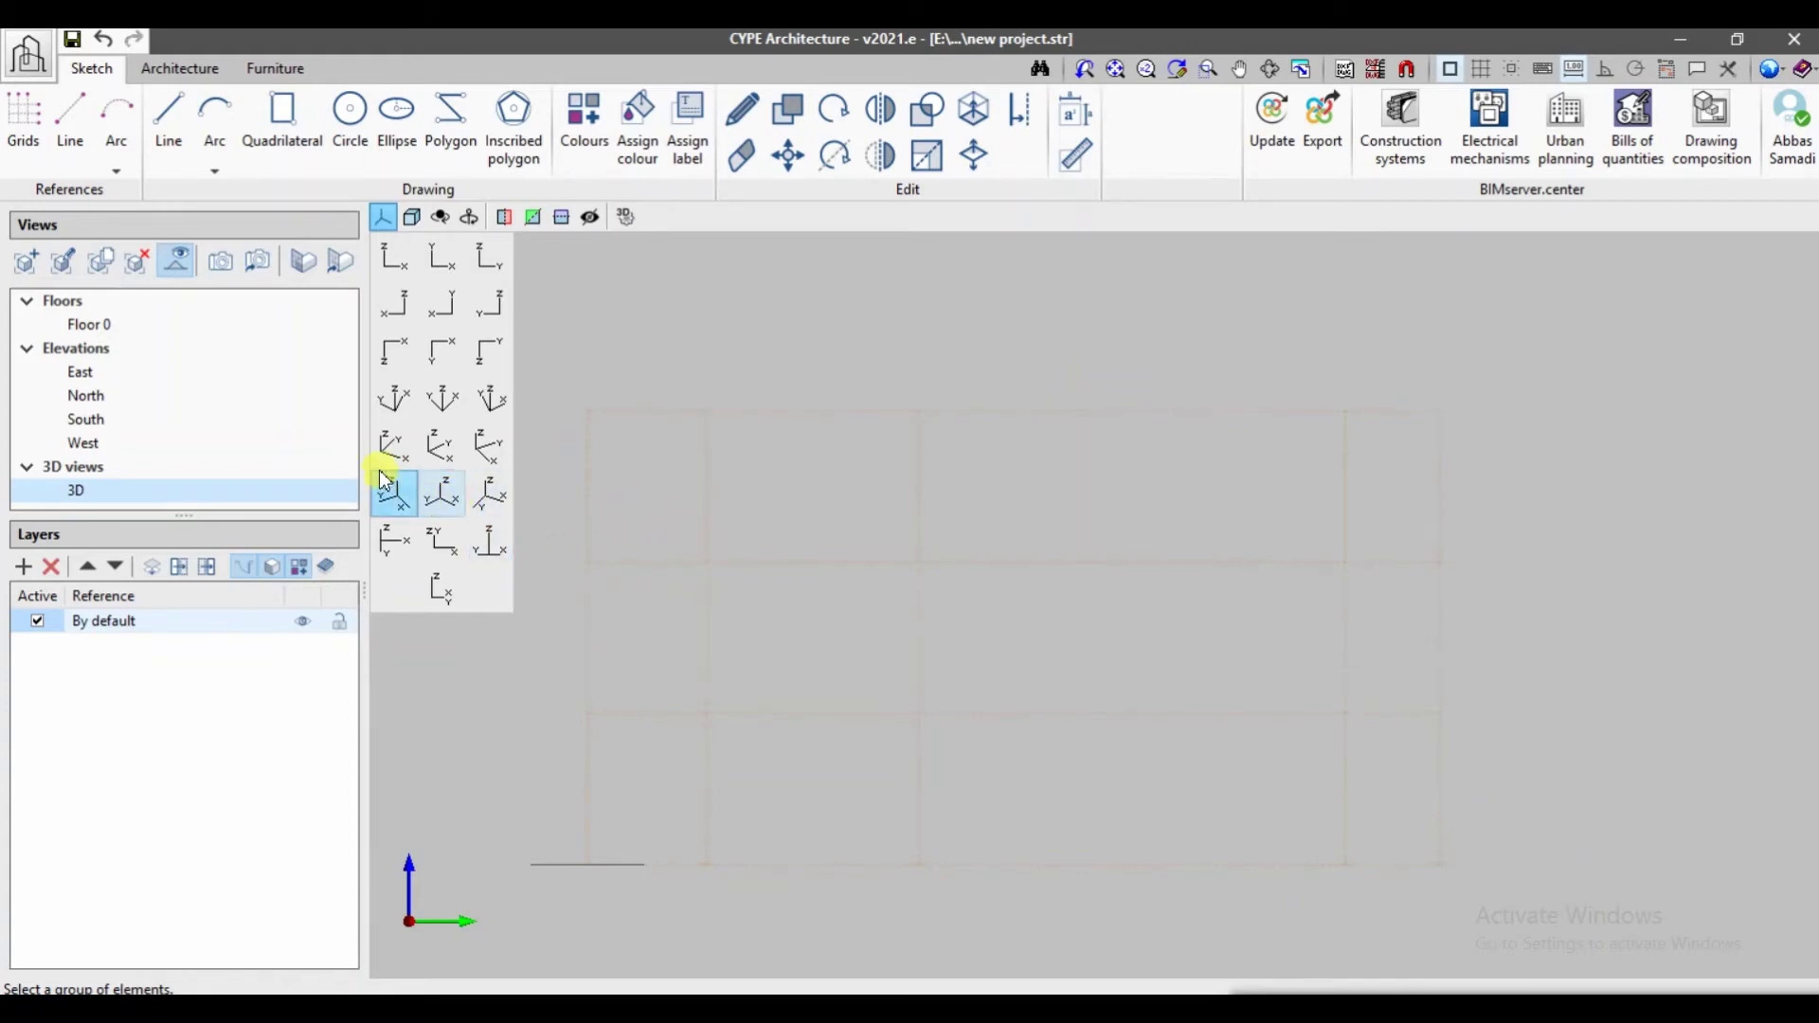
pyautogui.click(490, 503)
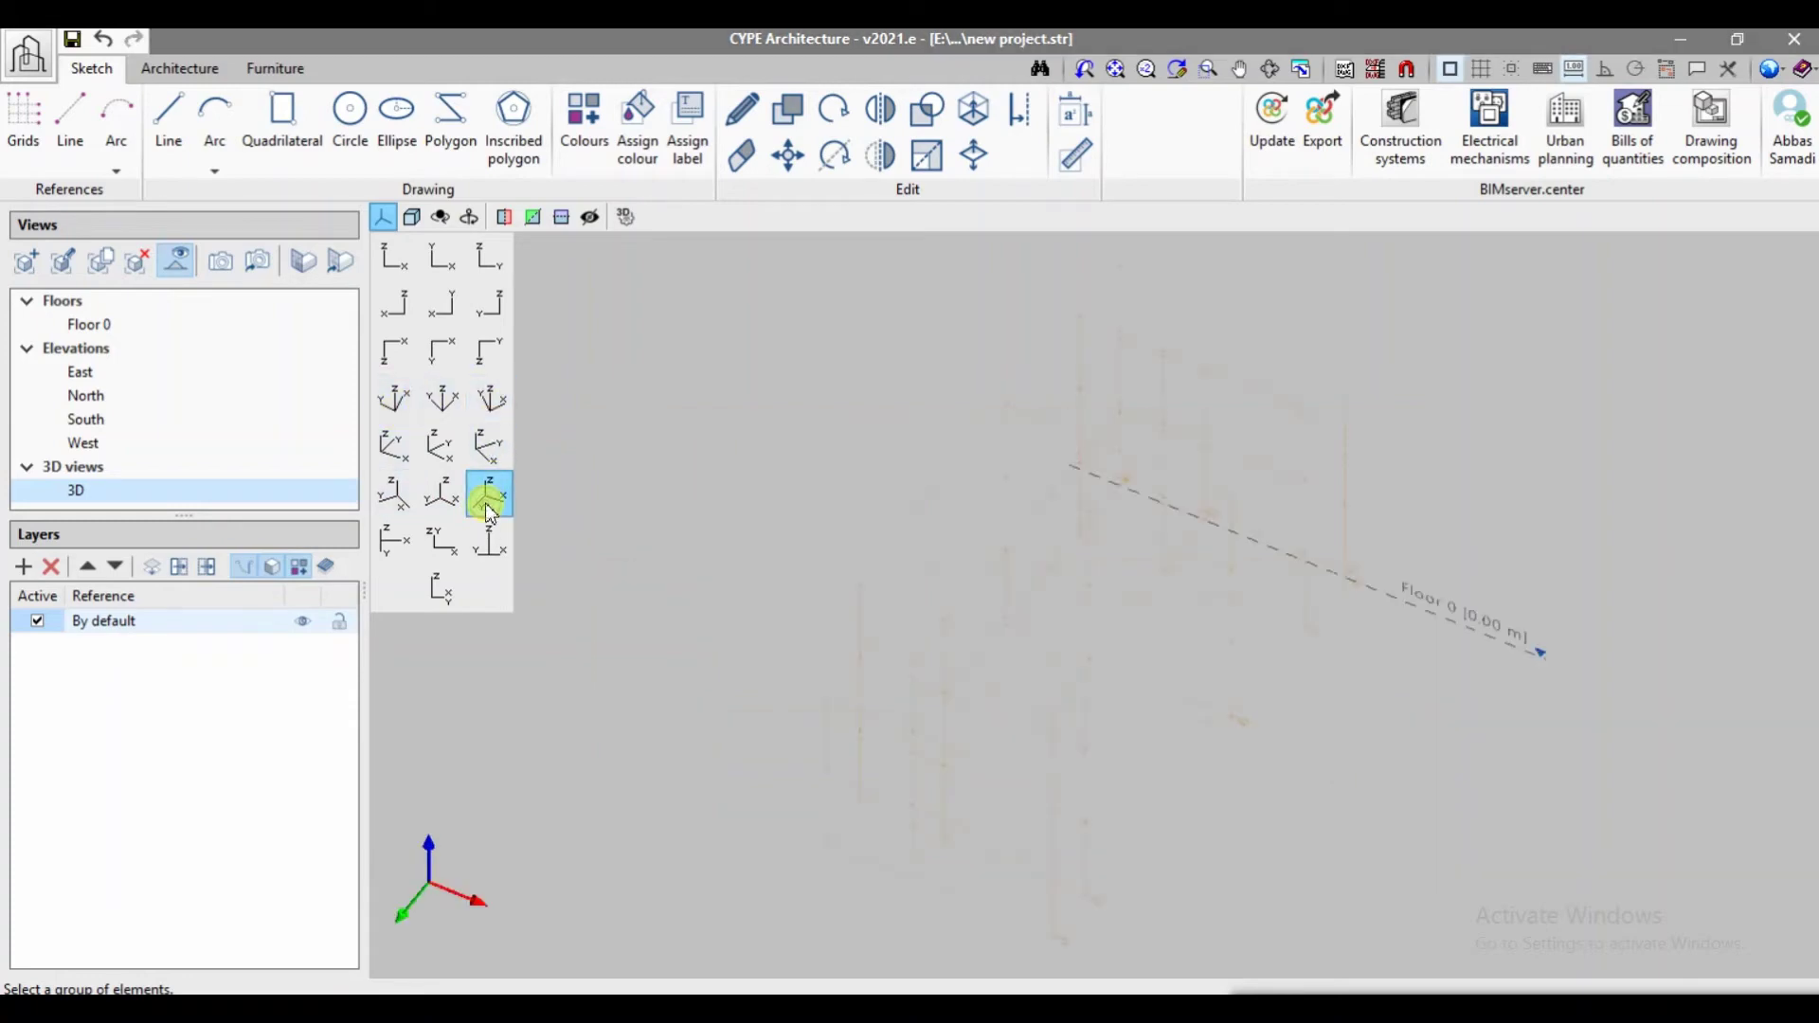
pyautogui.scroll(5, 1355, 695)
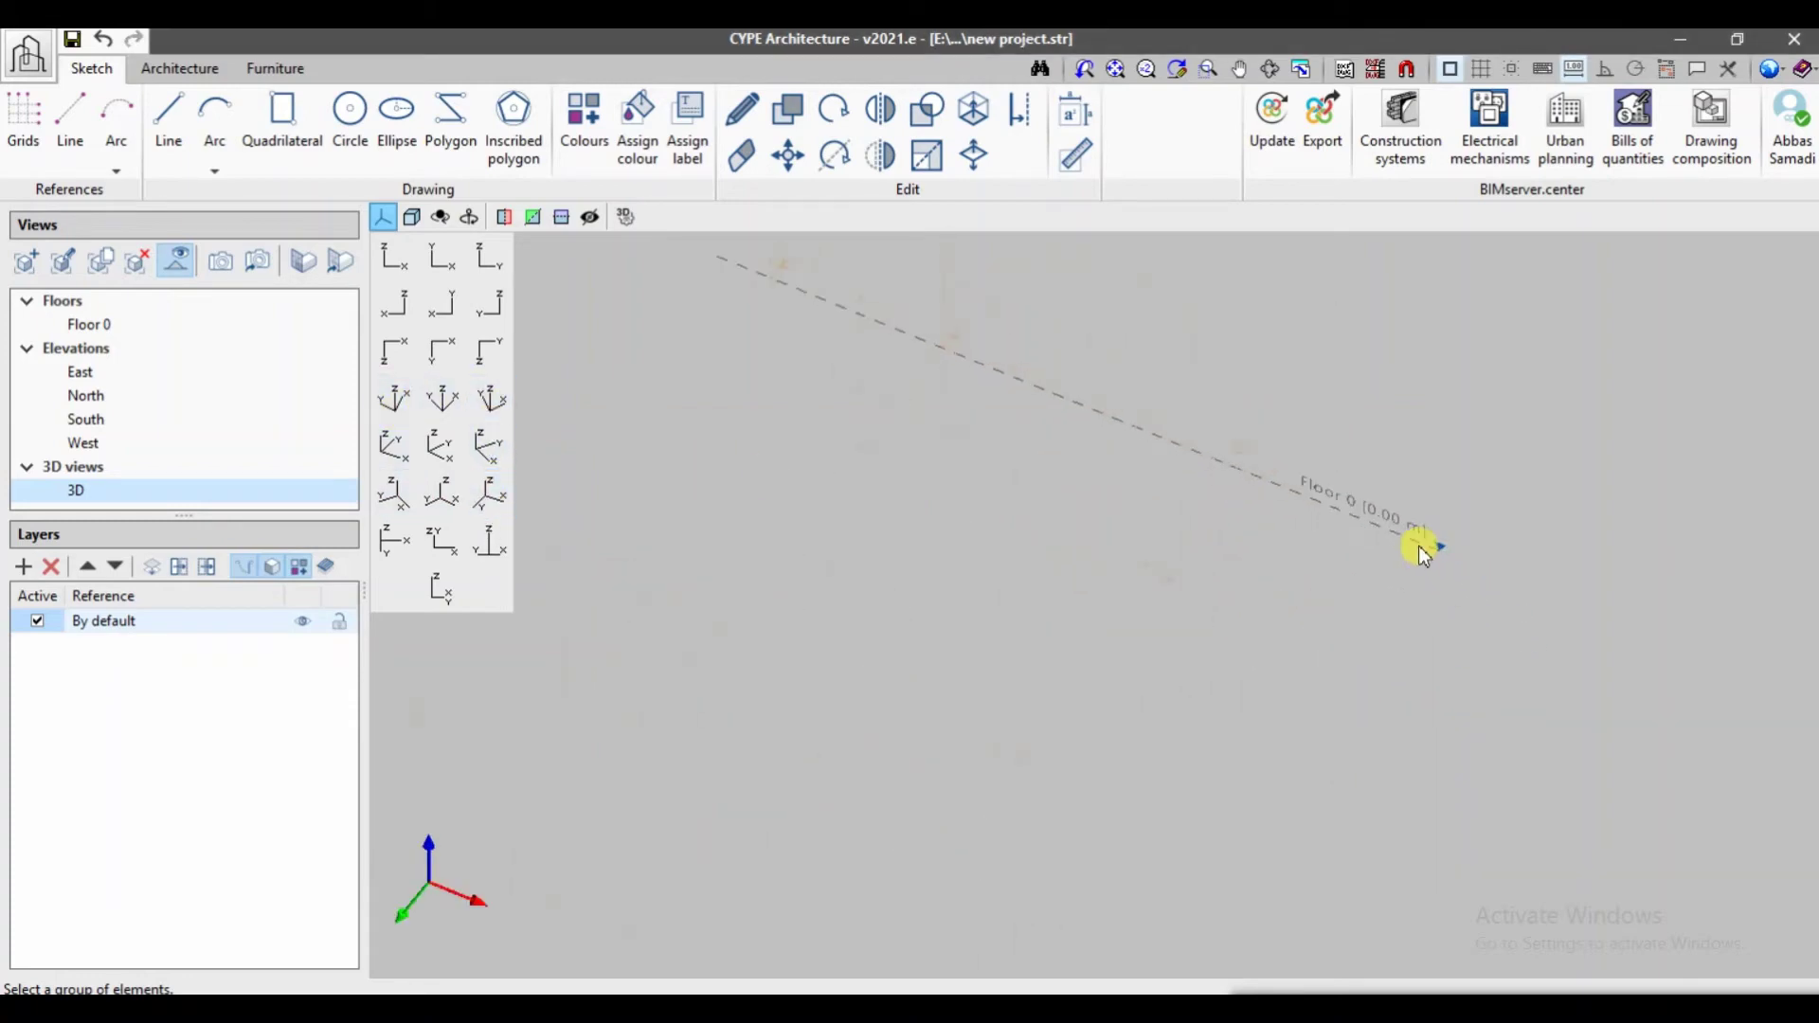
pyautogui.moveTo(1423, 556); pyautogui.dragTo(1275, 485, button='middle')
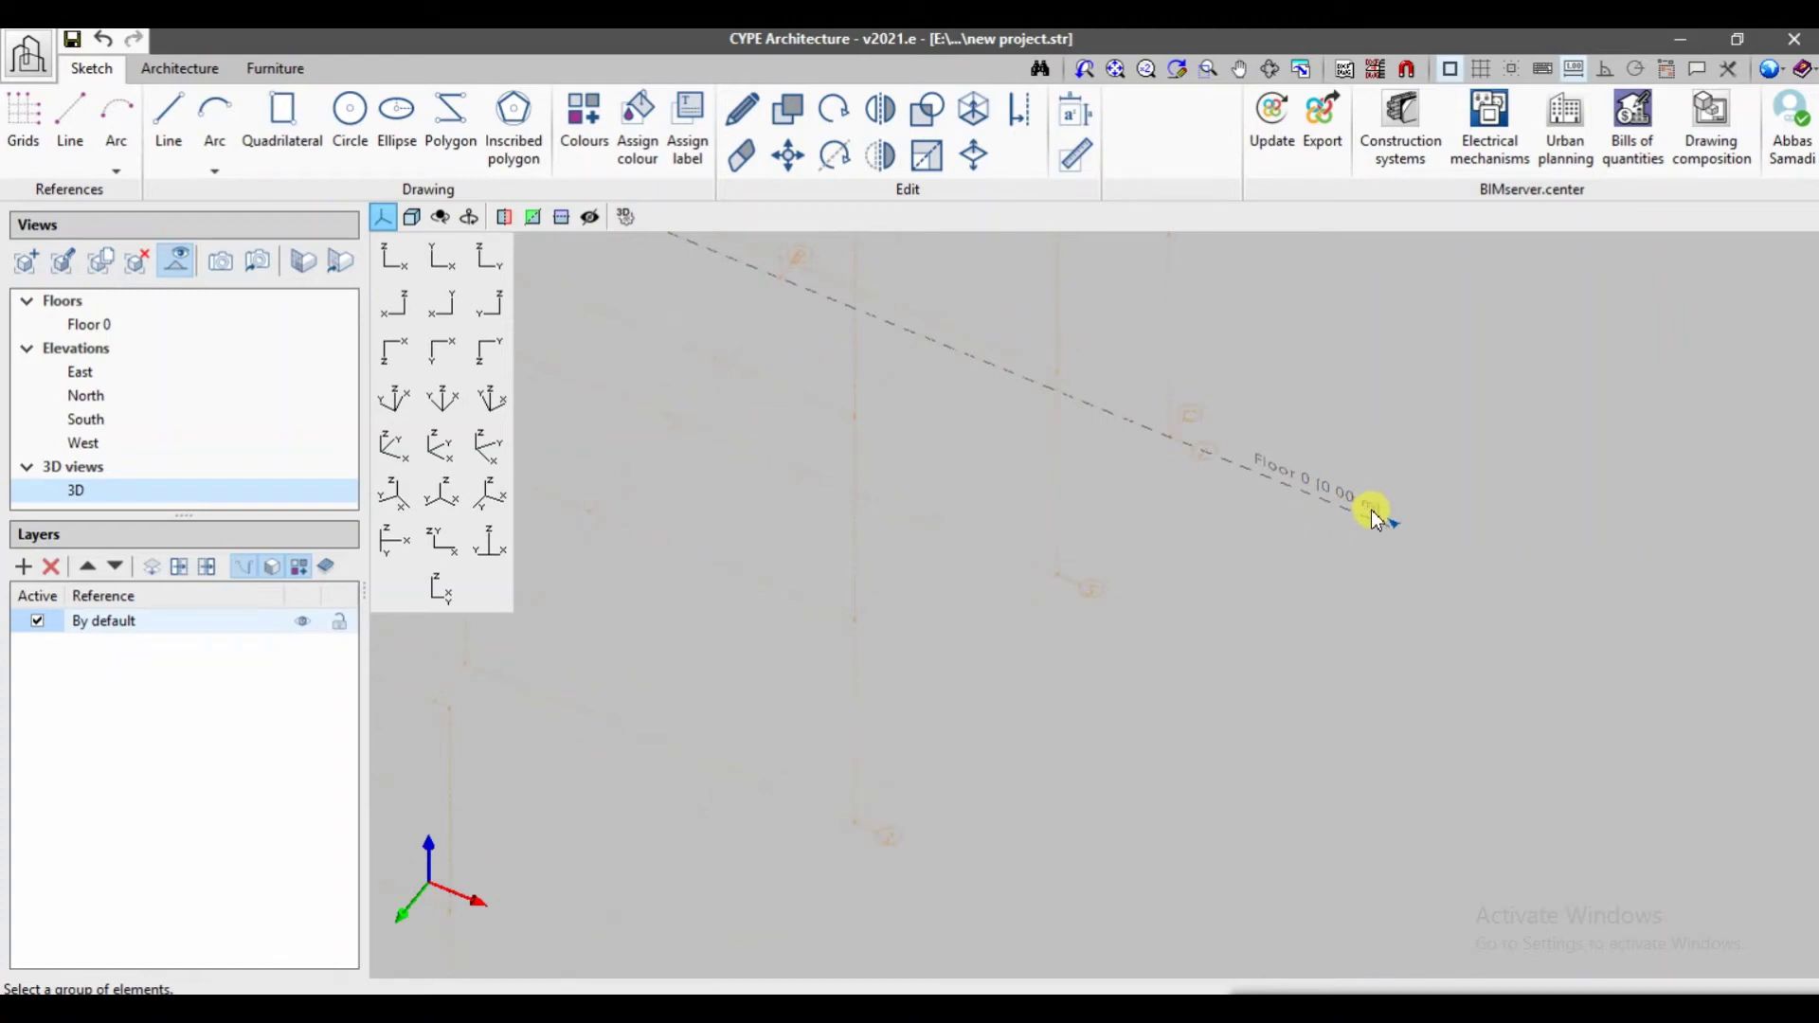
pyautogui.moveTo(1166, 515); pyautogui.dragTo(1290, 597, button='middle')
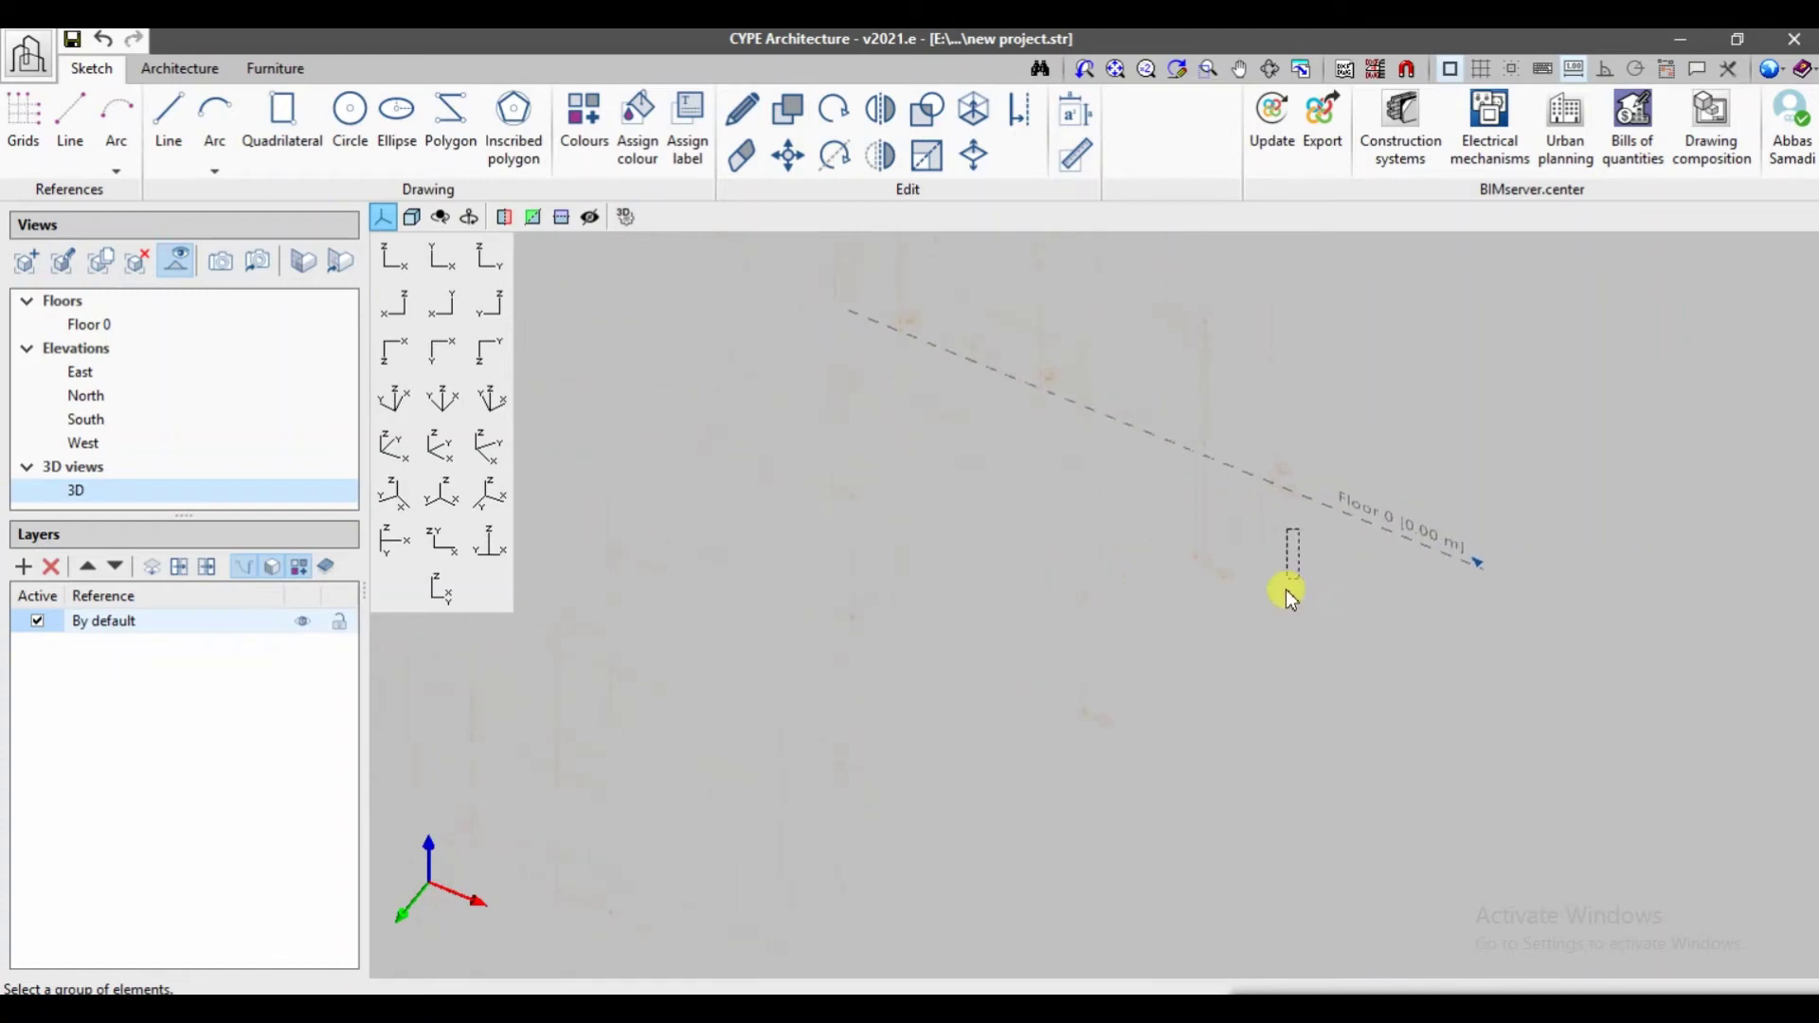
pyautogui.click(383, 214)
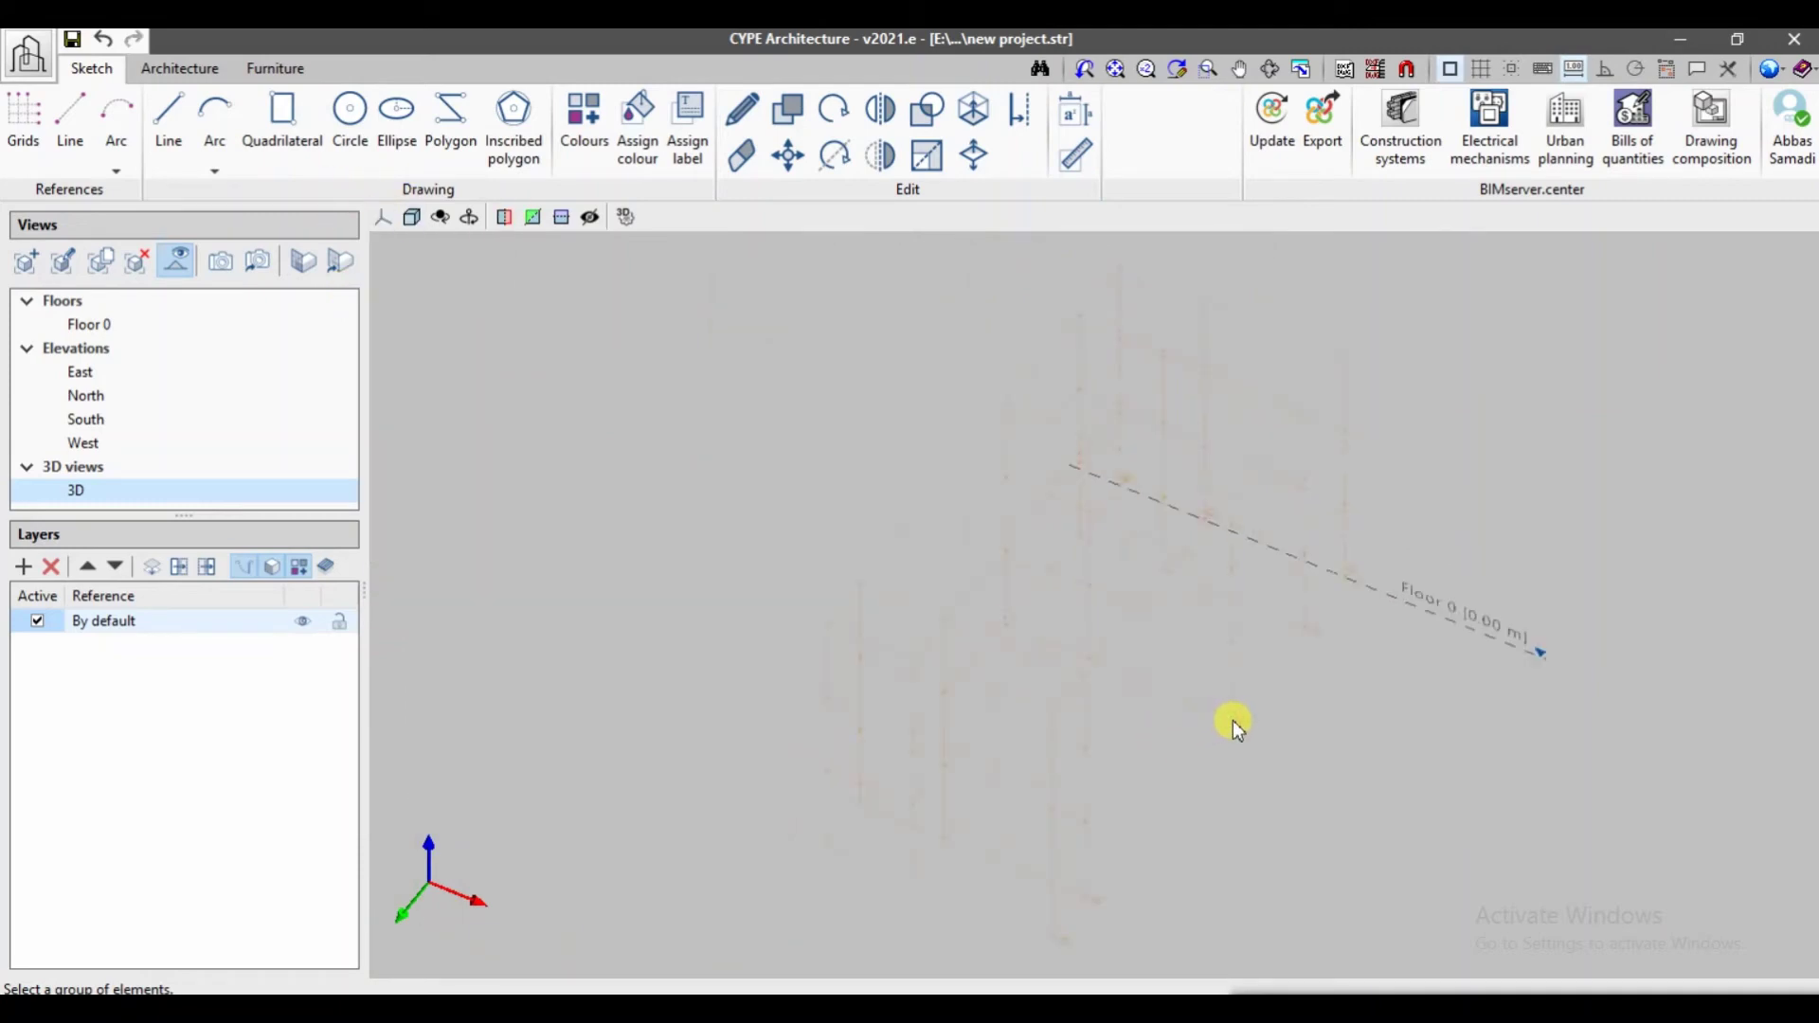
# - Set grid G1's text height to 0.3 m and its grid colour to red
pyautogui.click(23, 123)
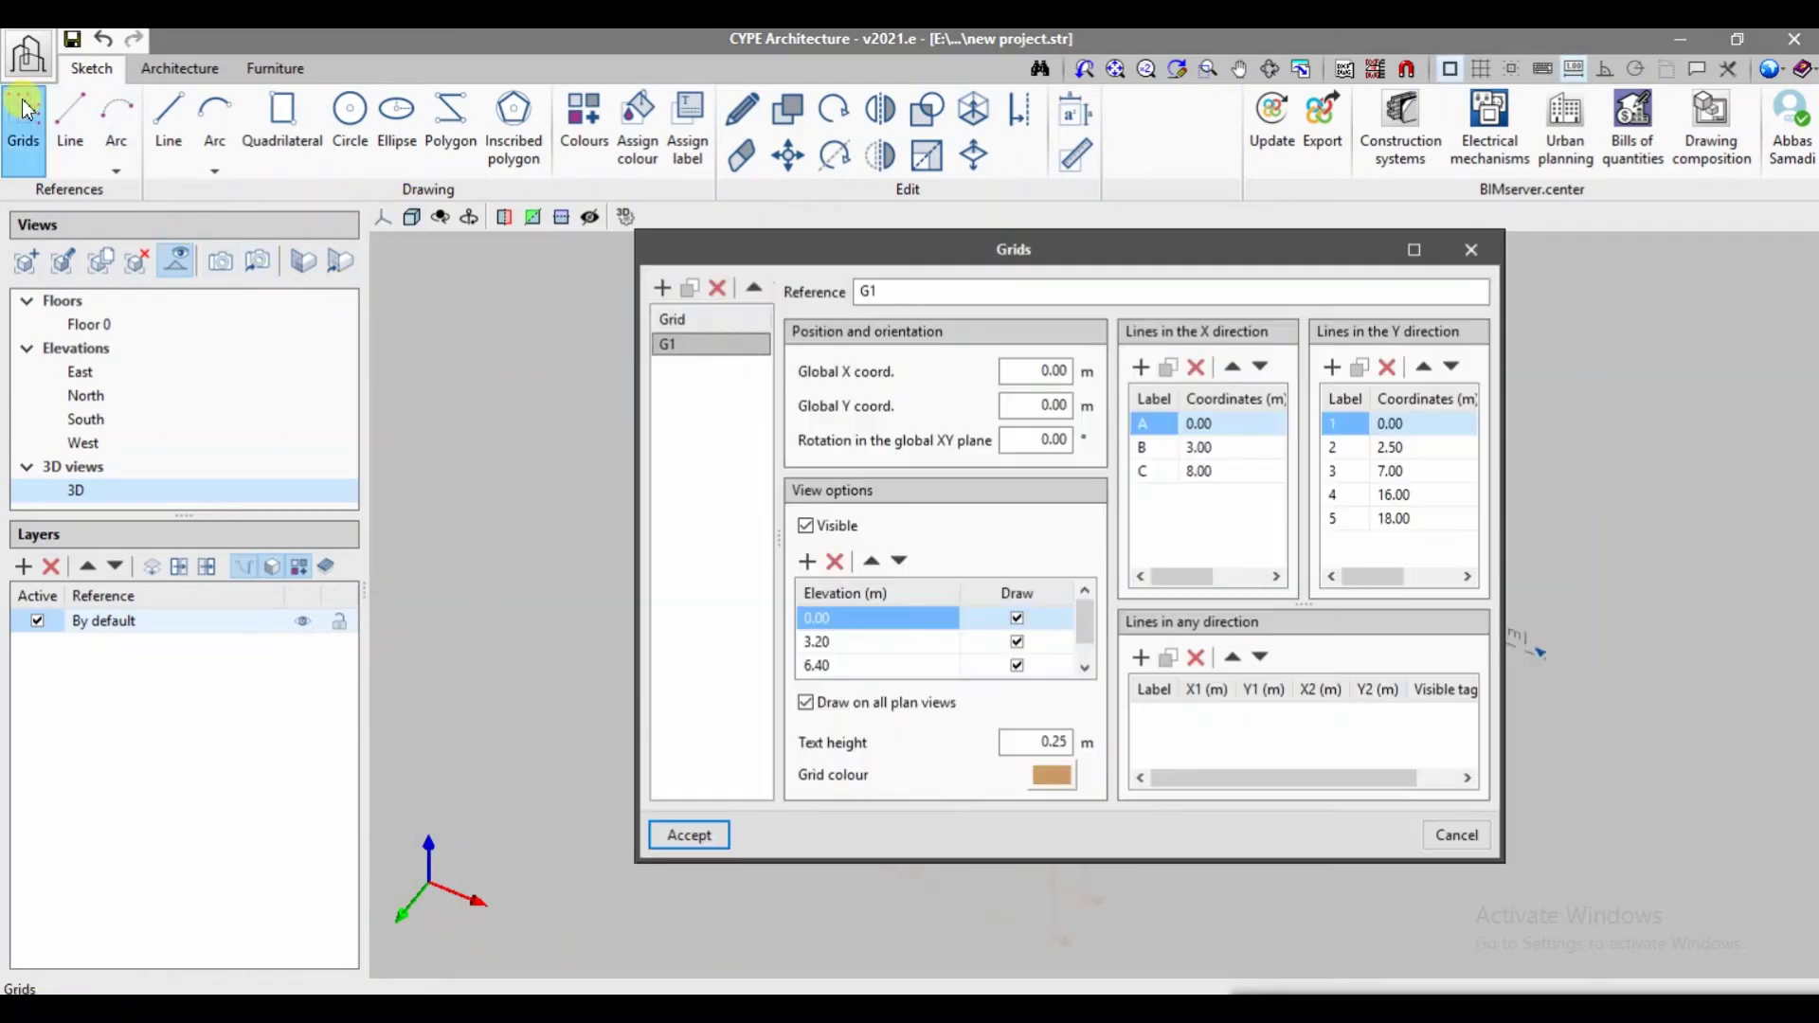
pyautogui.click(808, 705)
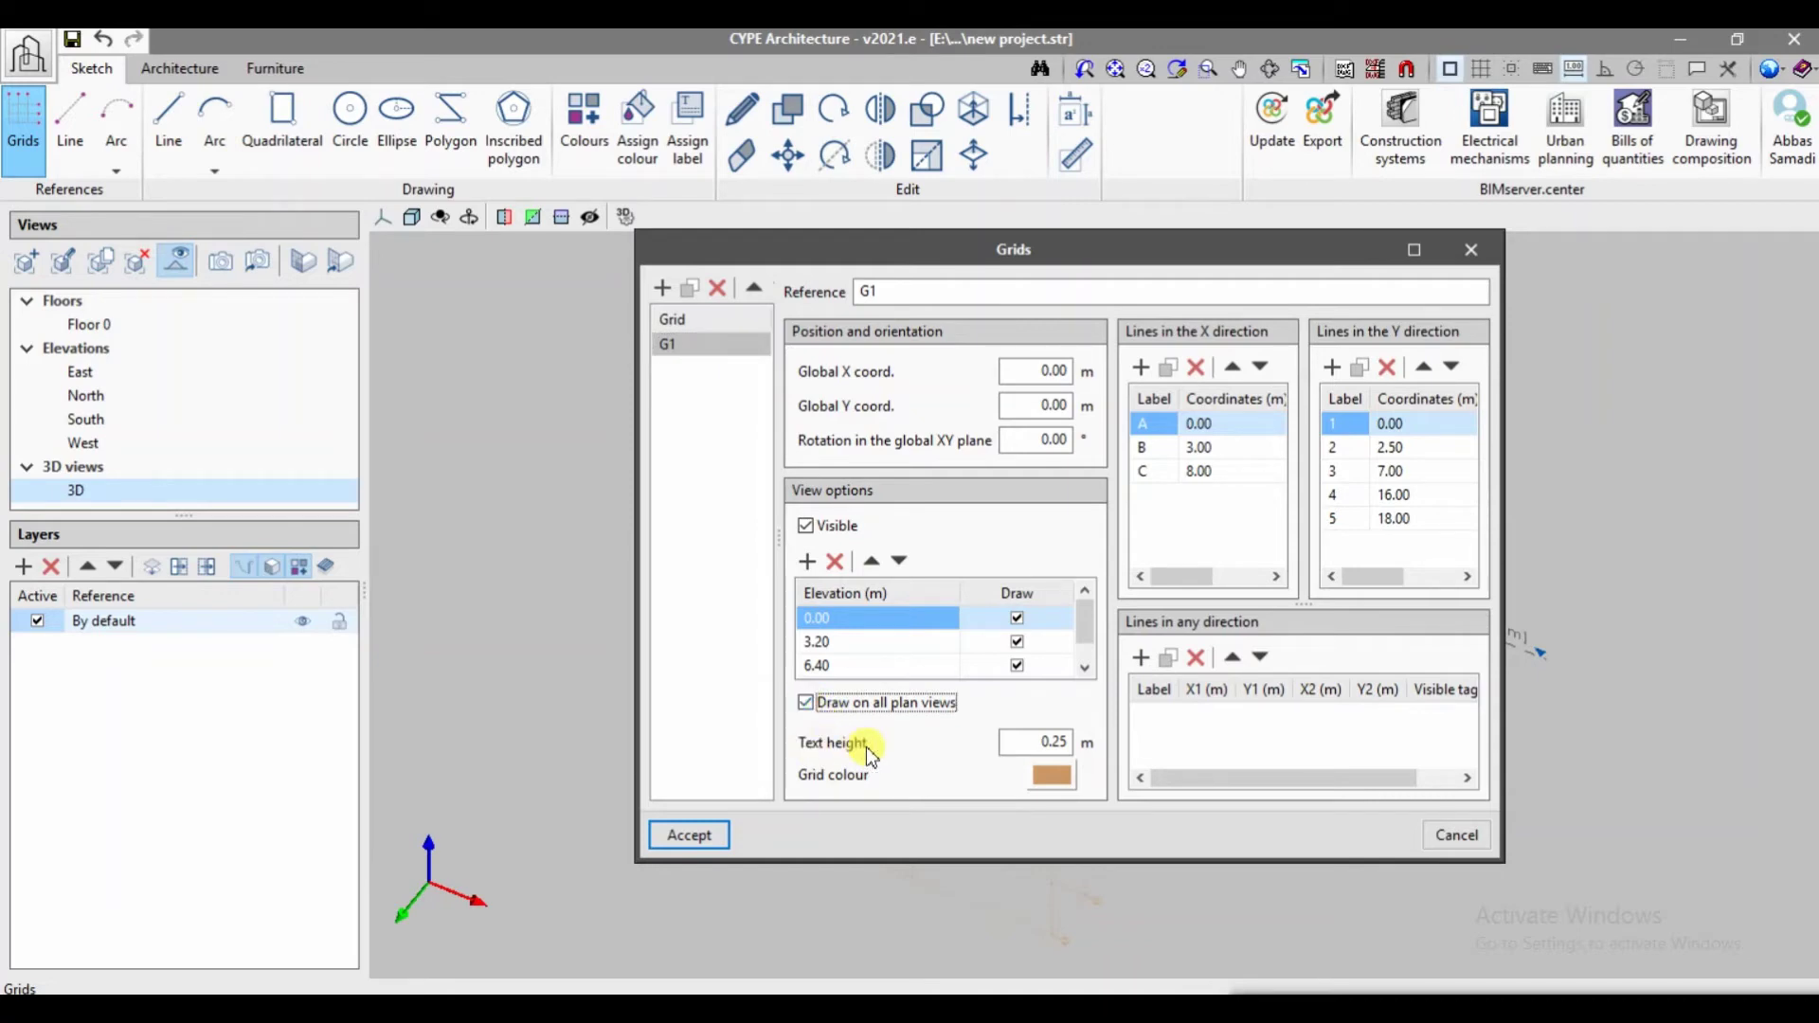
pyautogui.moveTo(1030, 744); pyautogui.dragTo(1071, 745)
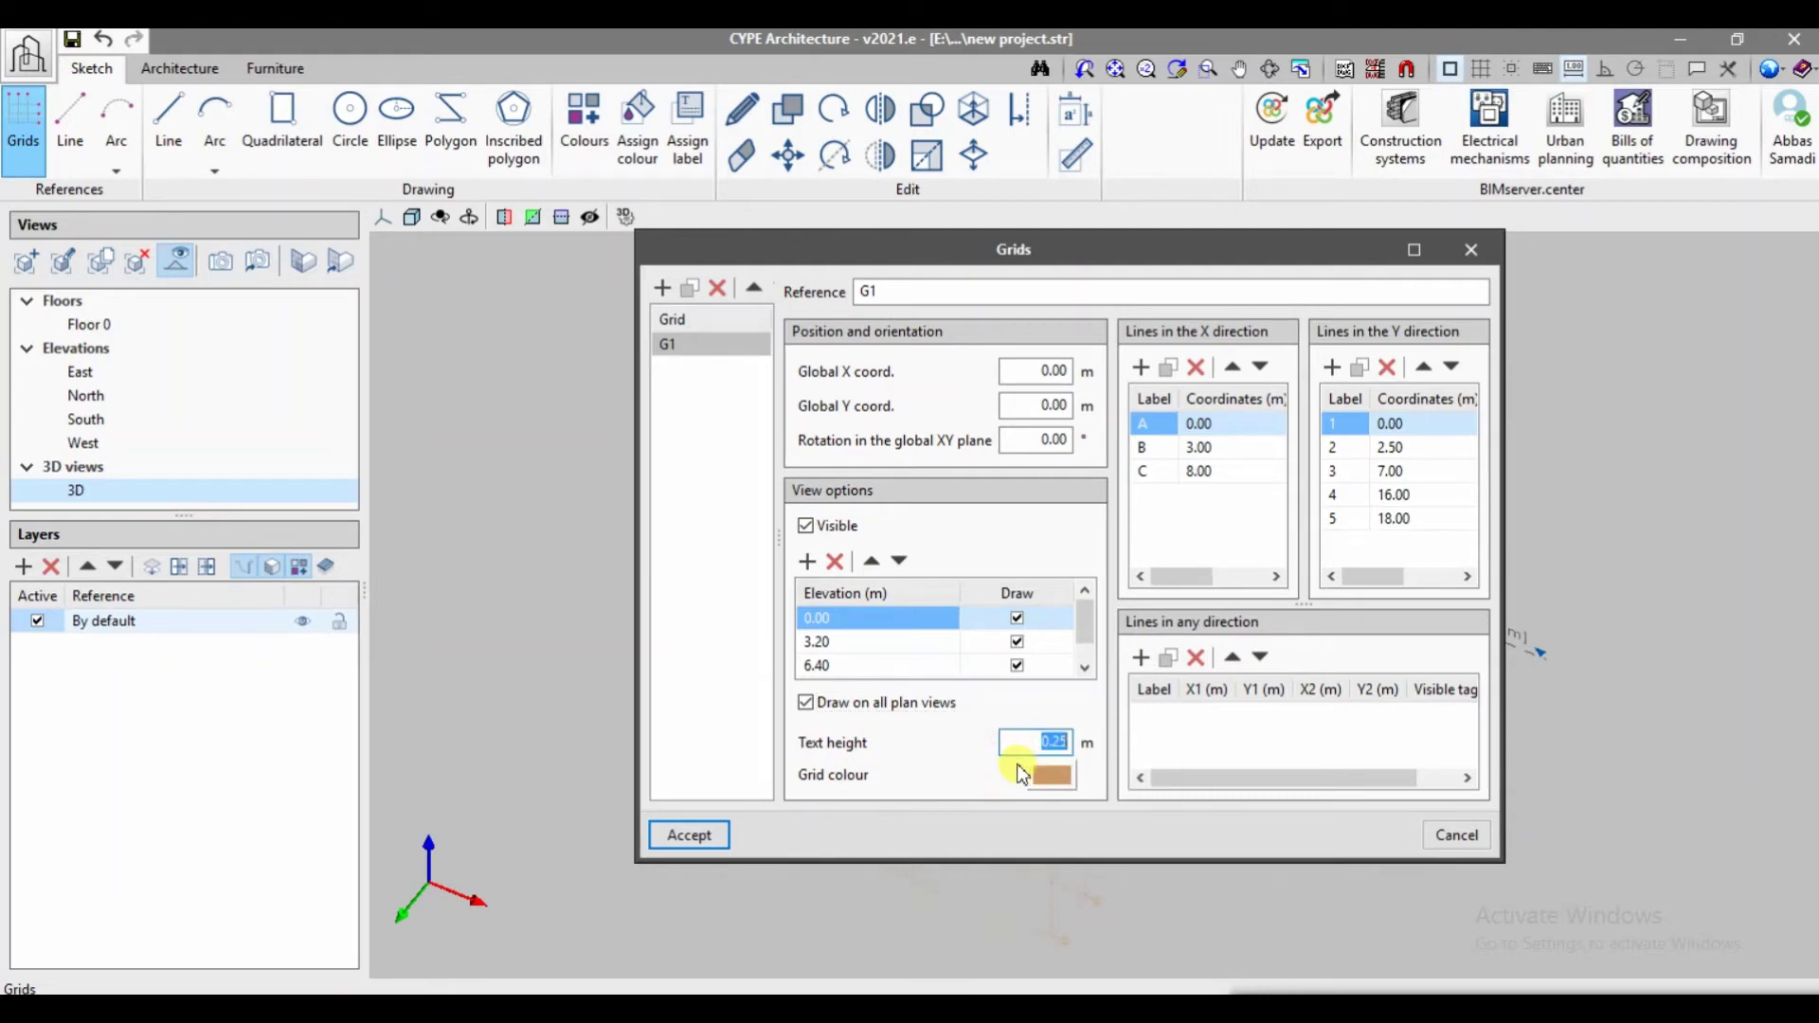
pyautogui.write('0.3')
pyautogui.click(1070, 788)
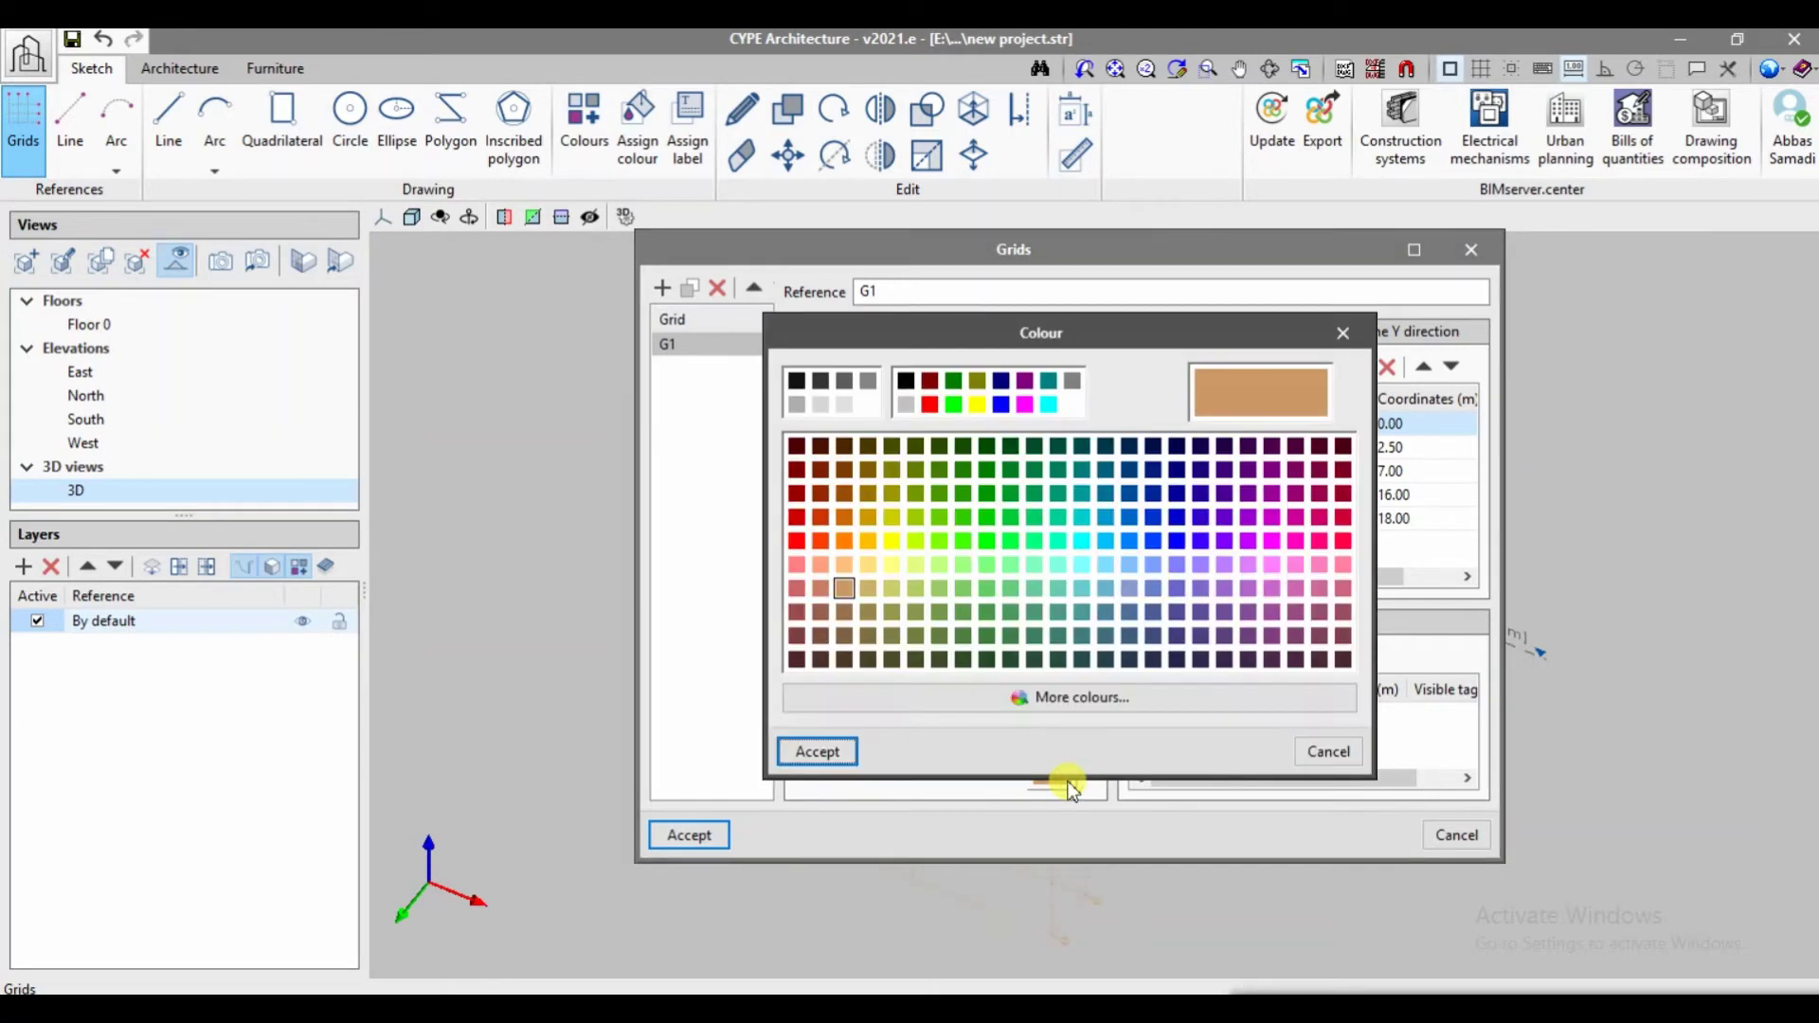
pyautogui.click(799, 539)
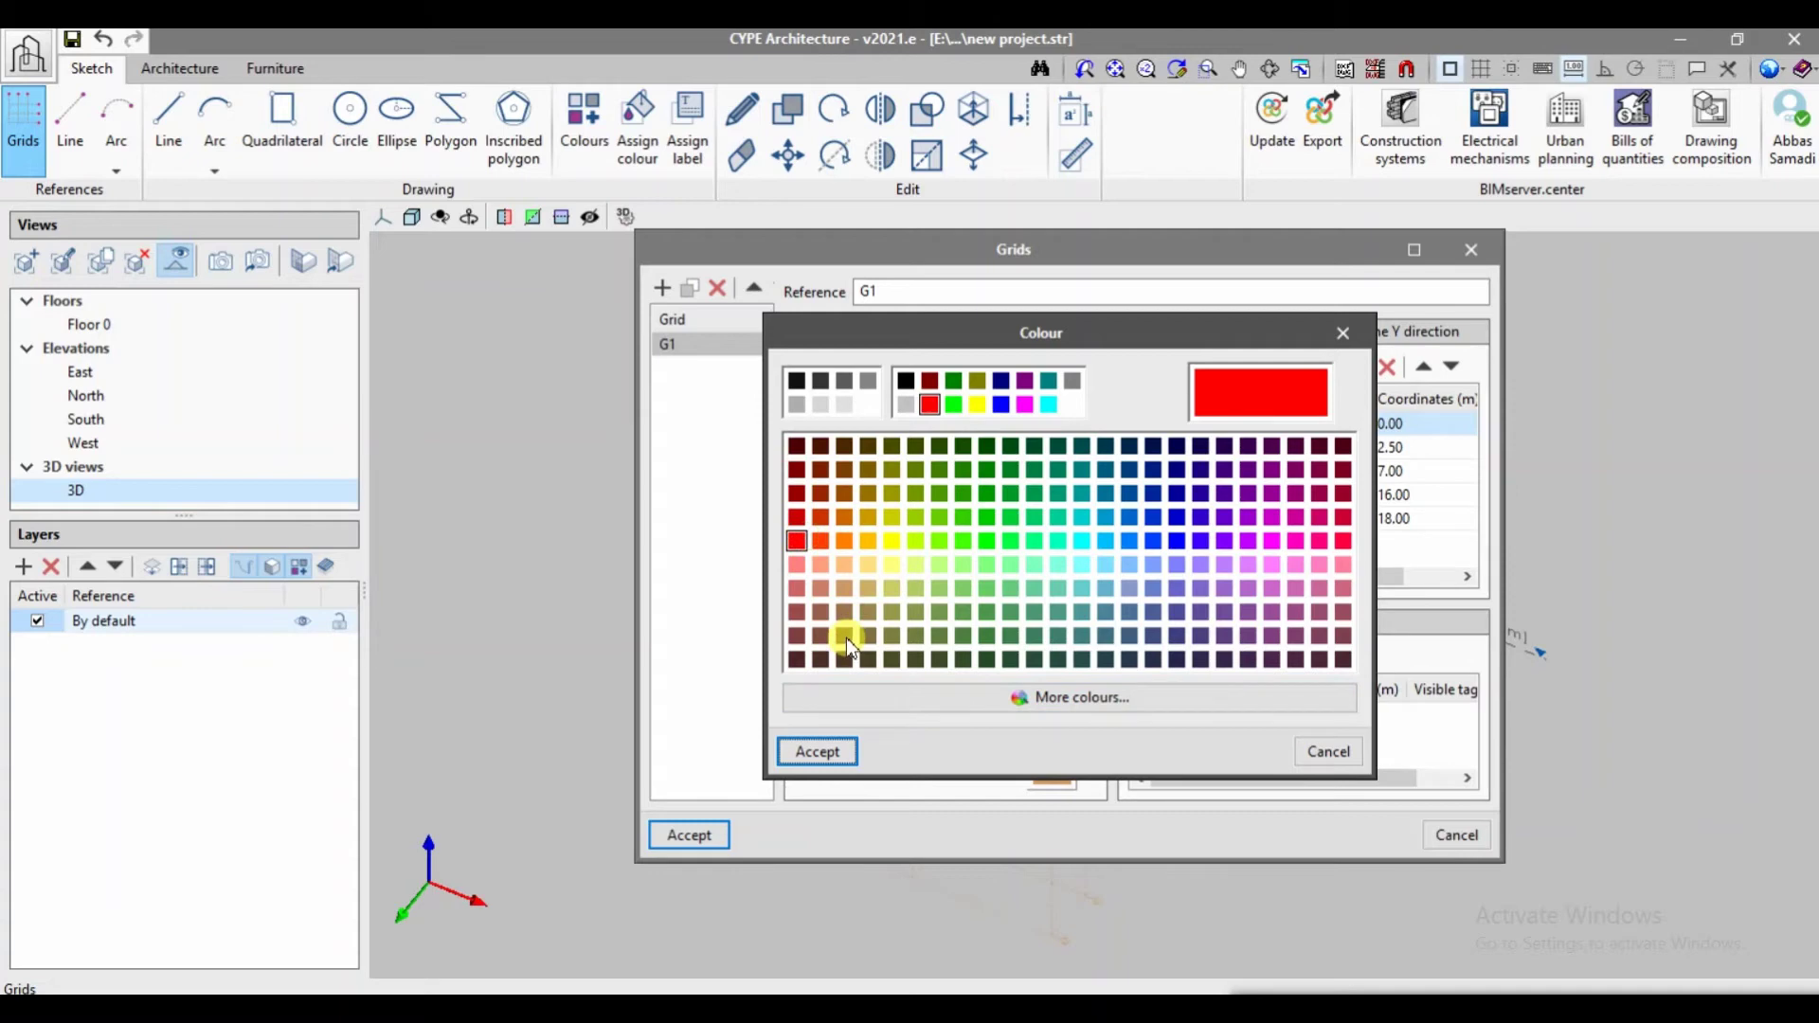
pyautogui.click(817, 753)
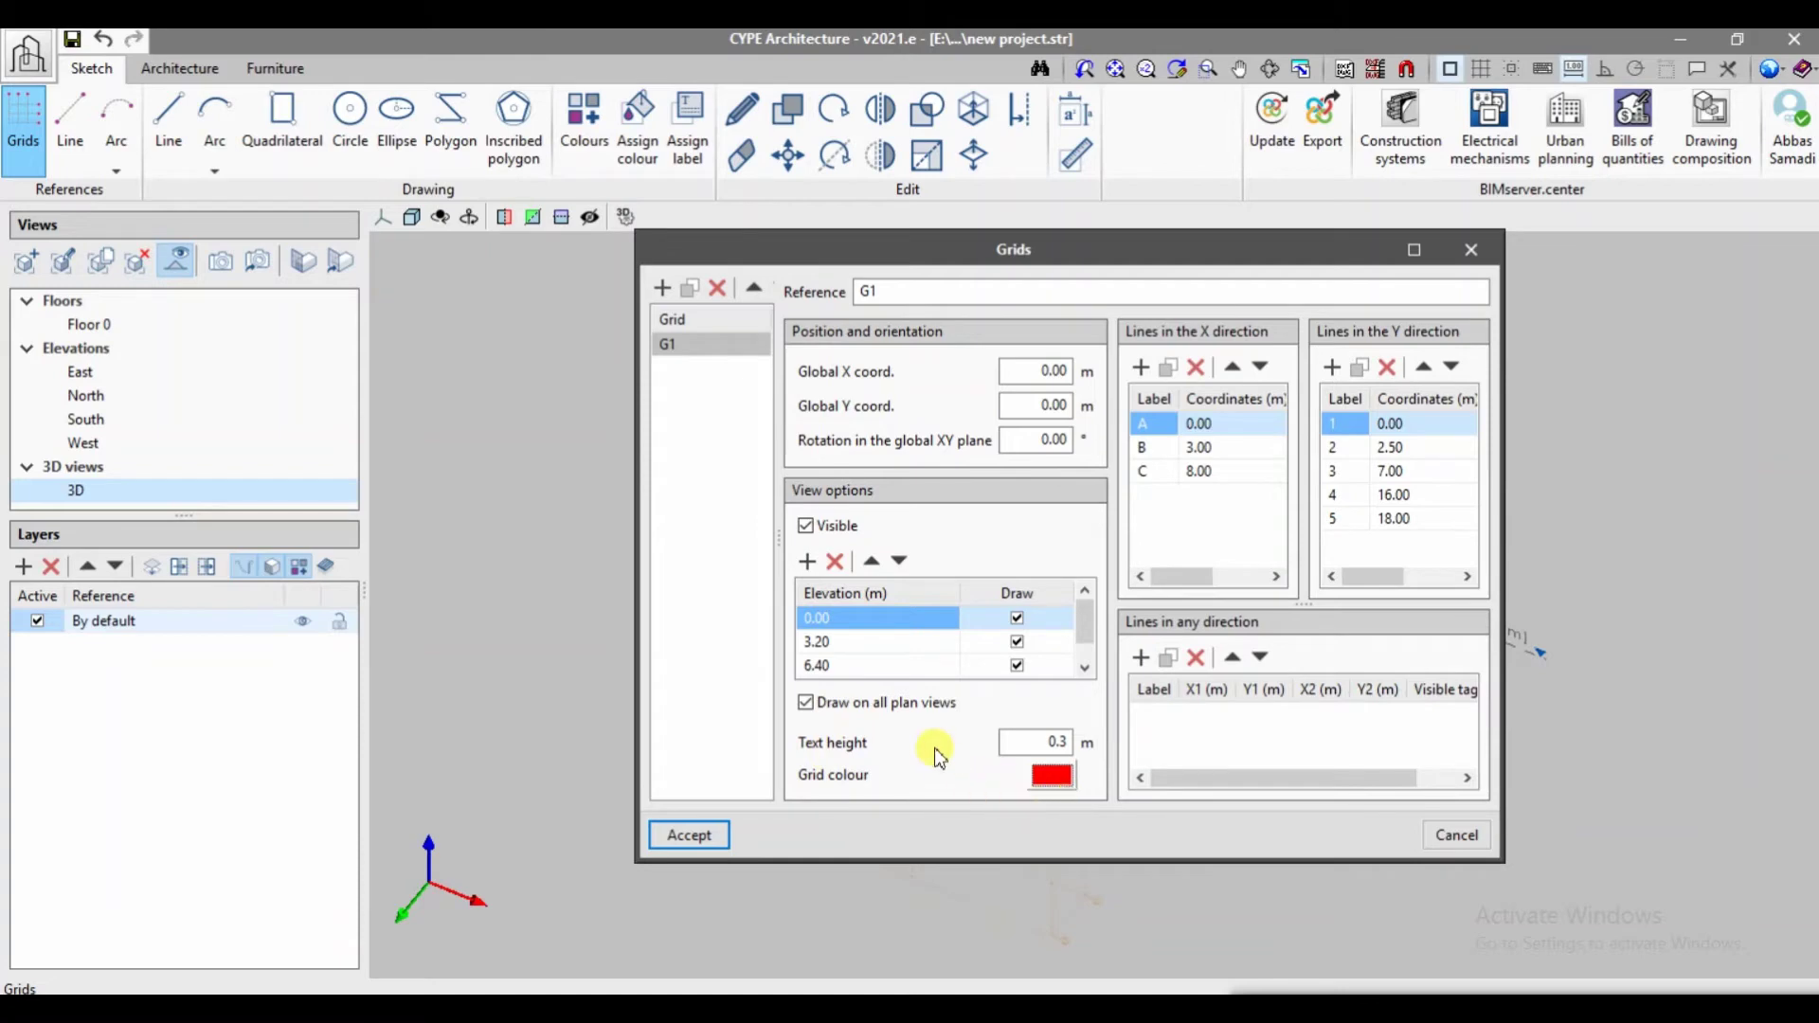
# - Turn off the visibility of grid G1 and accept the grid settings
pyautogui.click(806, 527)
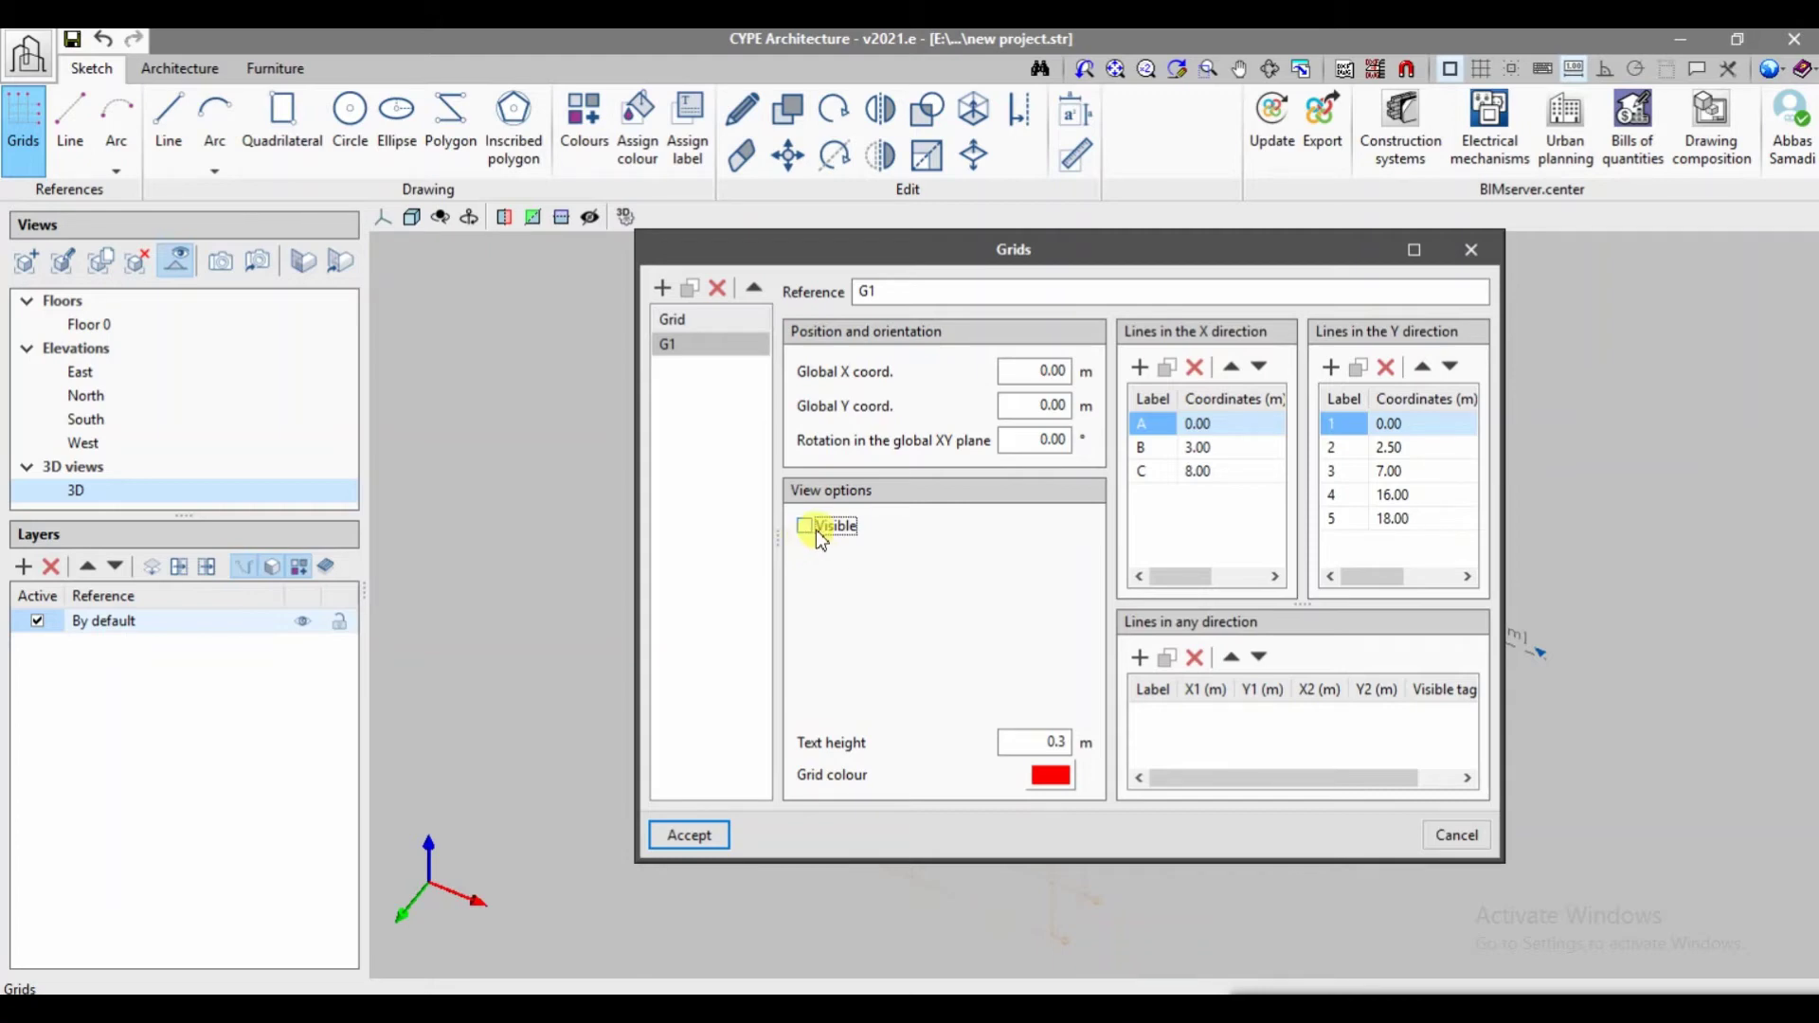
pyautogui.click(709, 835)
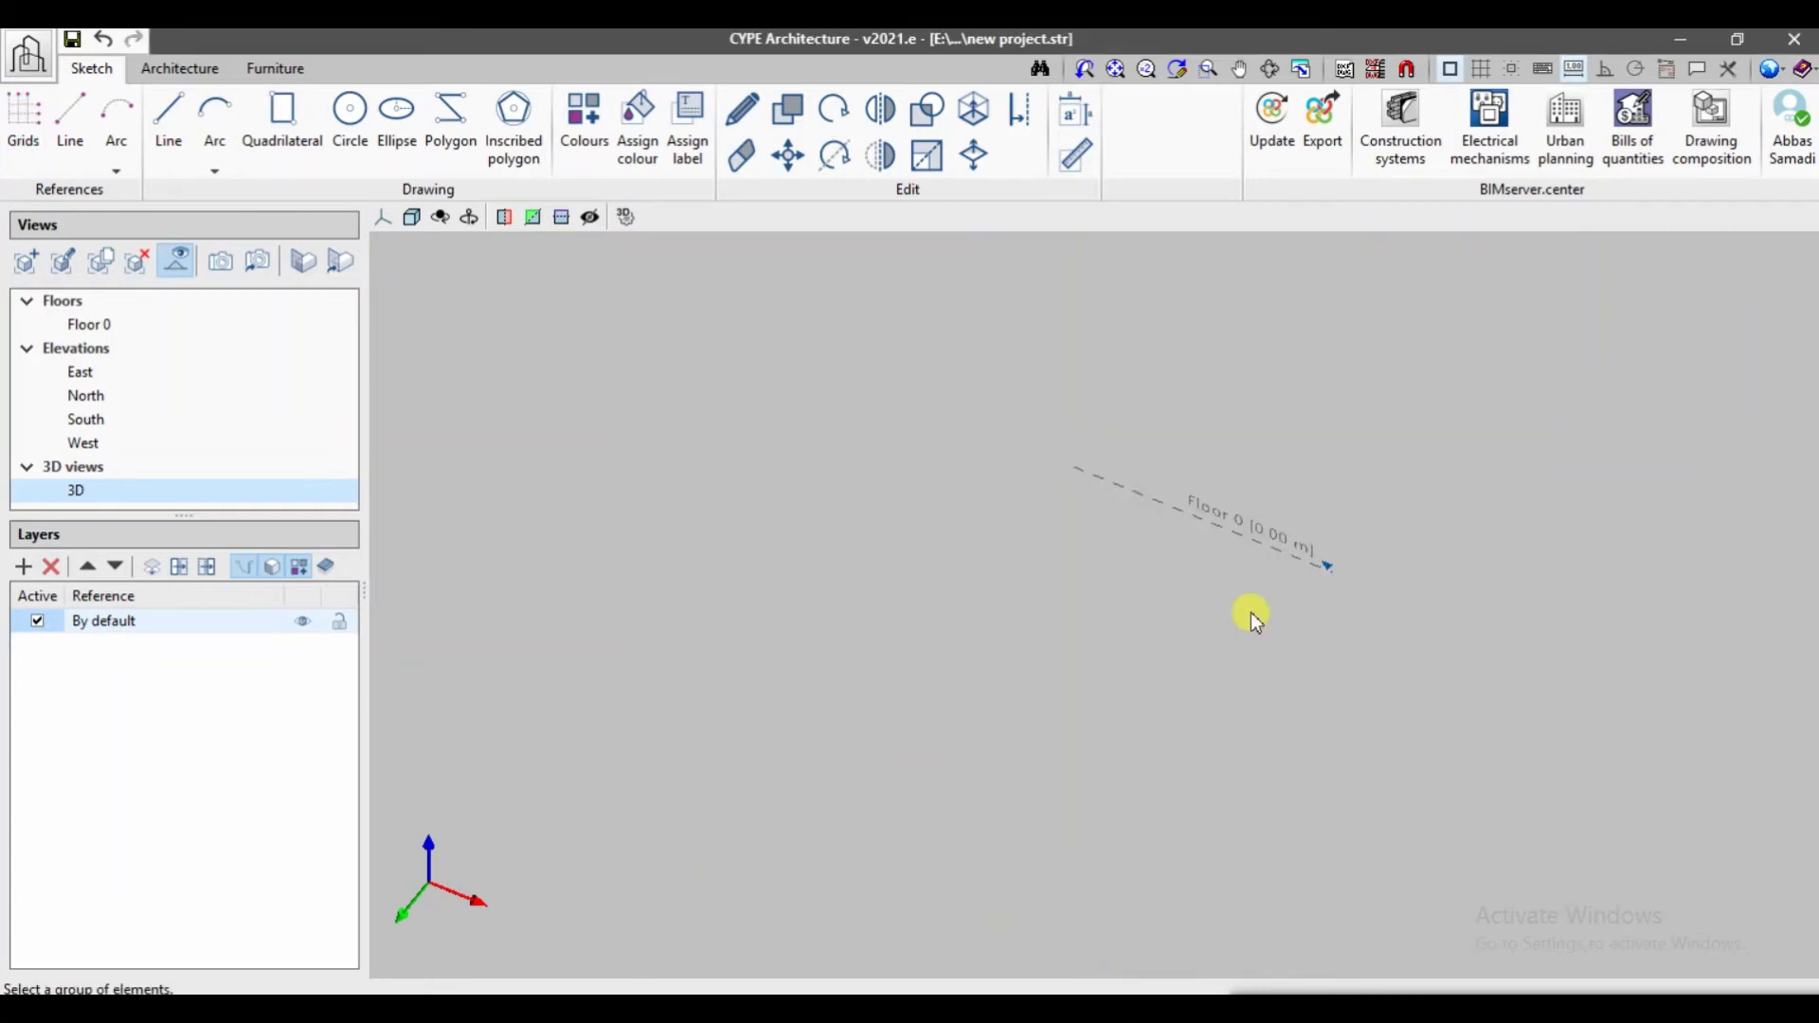
pyautogui.scroll(1, 1251, 612)
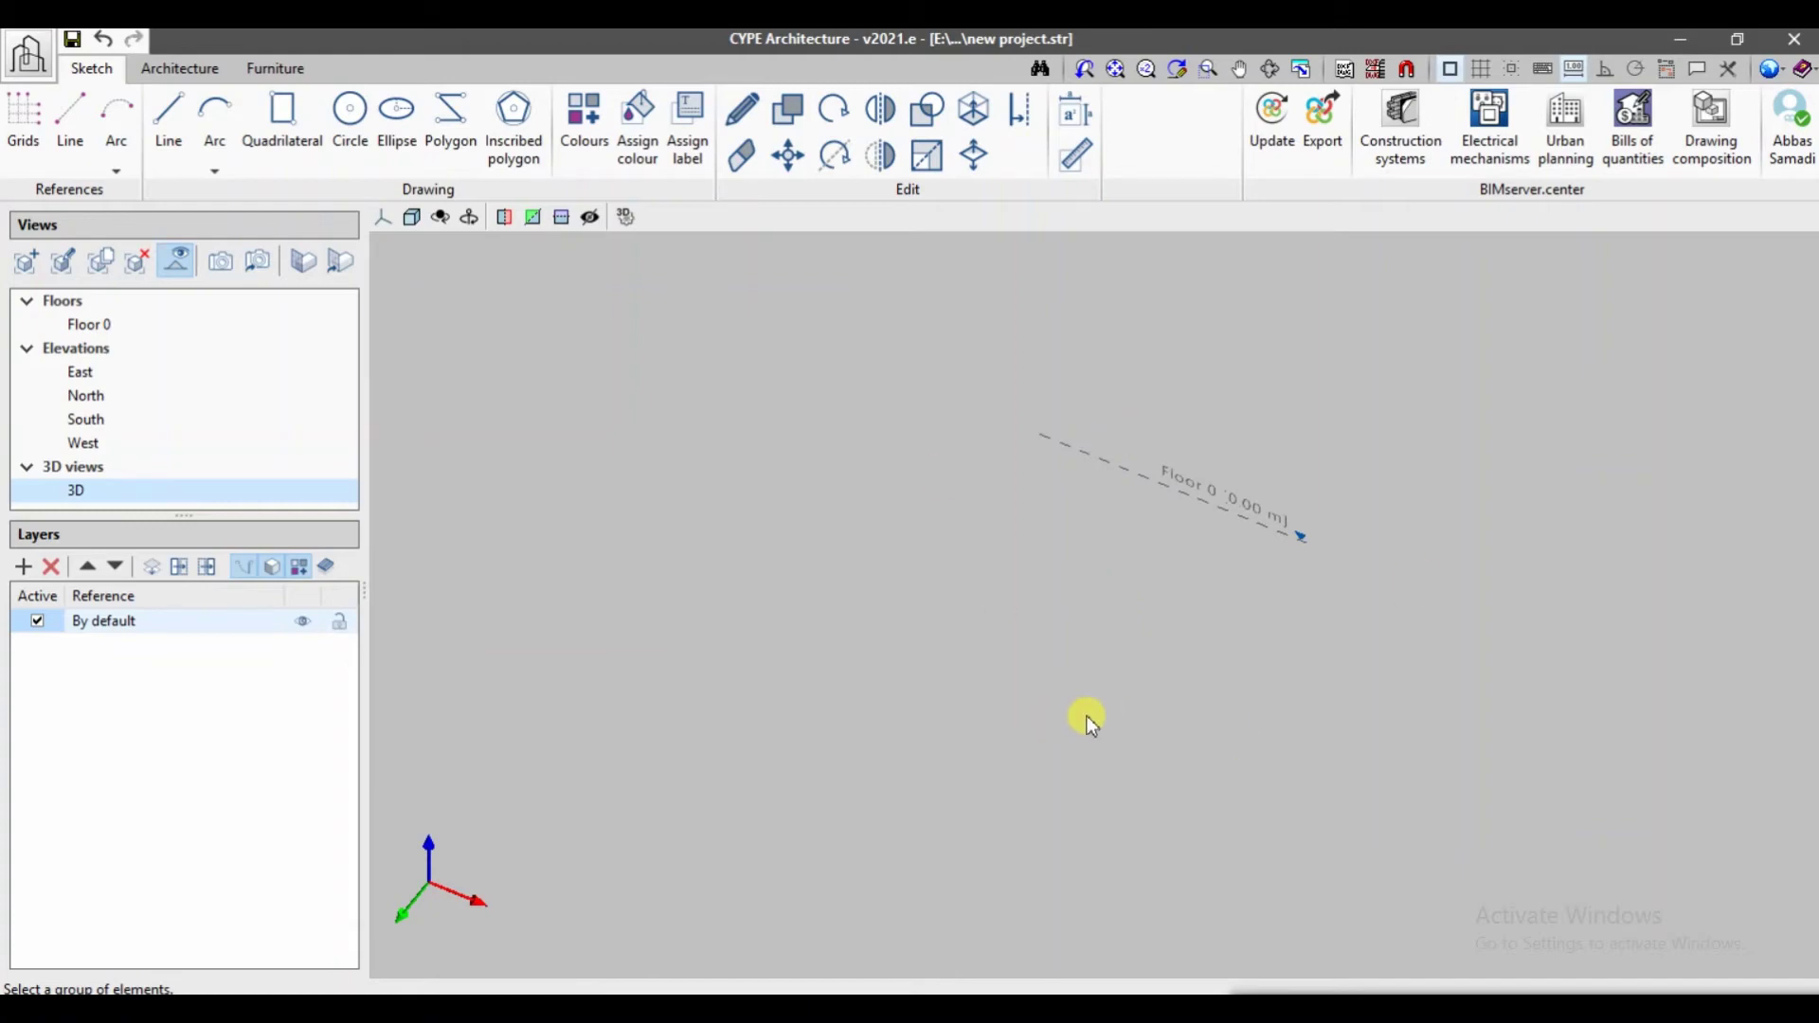
# - Make grid G1 visible, exclude elevations 6.40 m and 9.60 m from drawing, and accept the settings
pyautogui.click(34, 114)
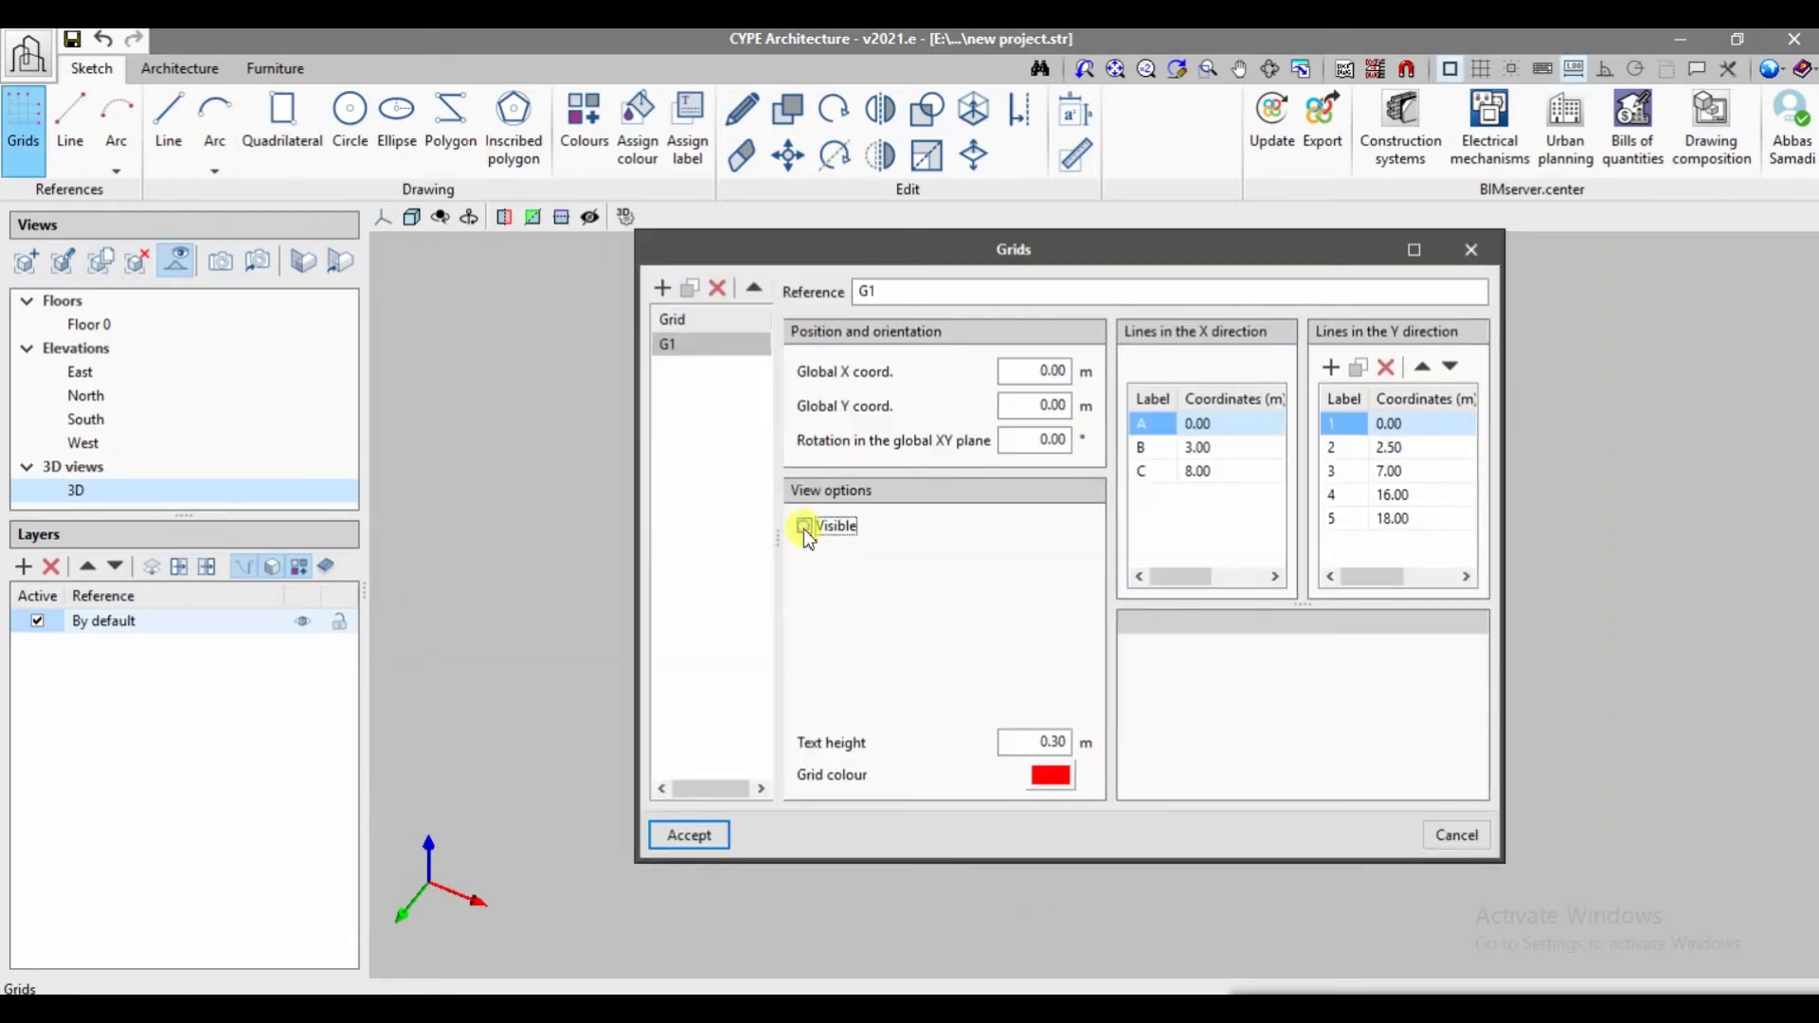
pyautogui.click(805, 528)
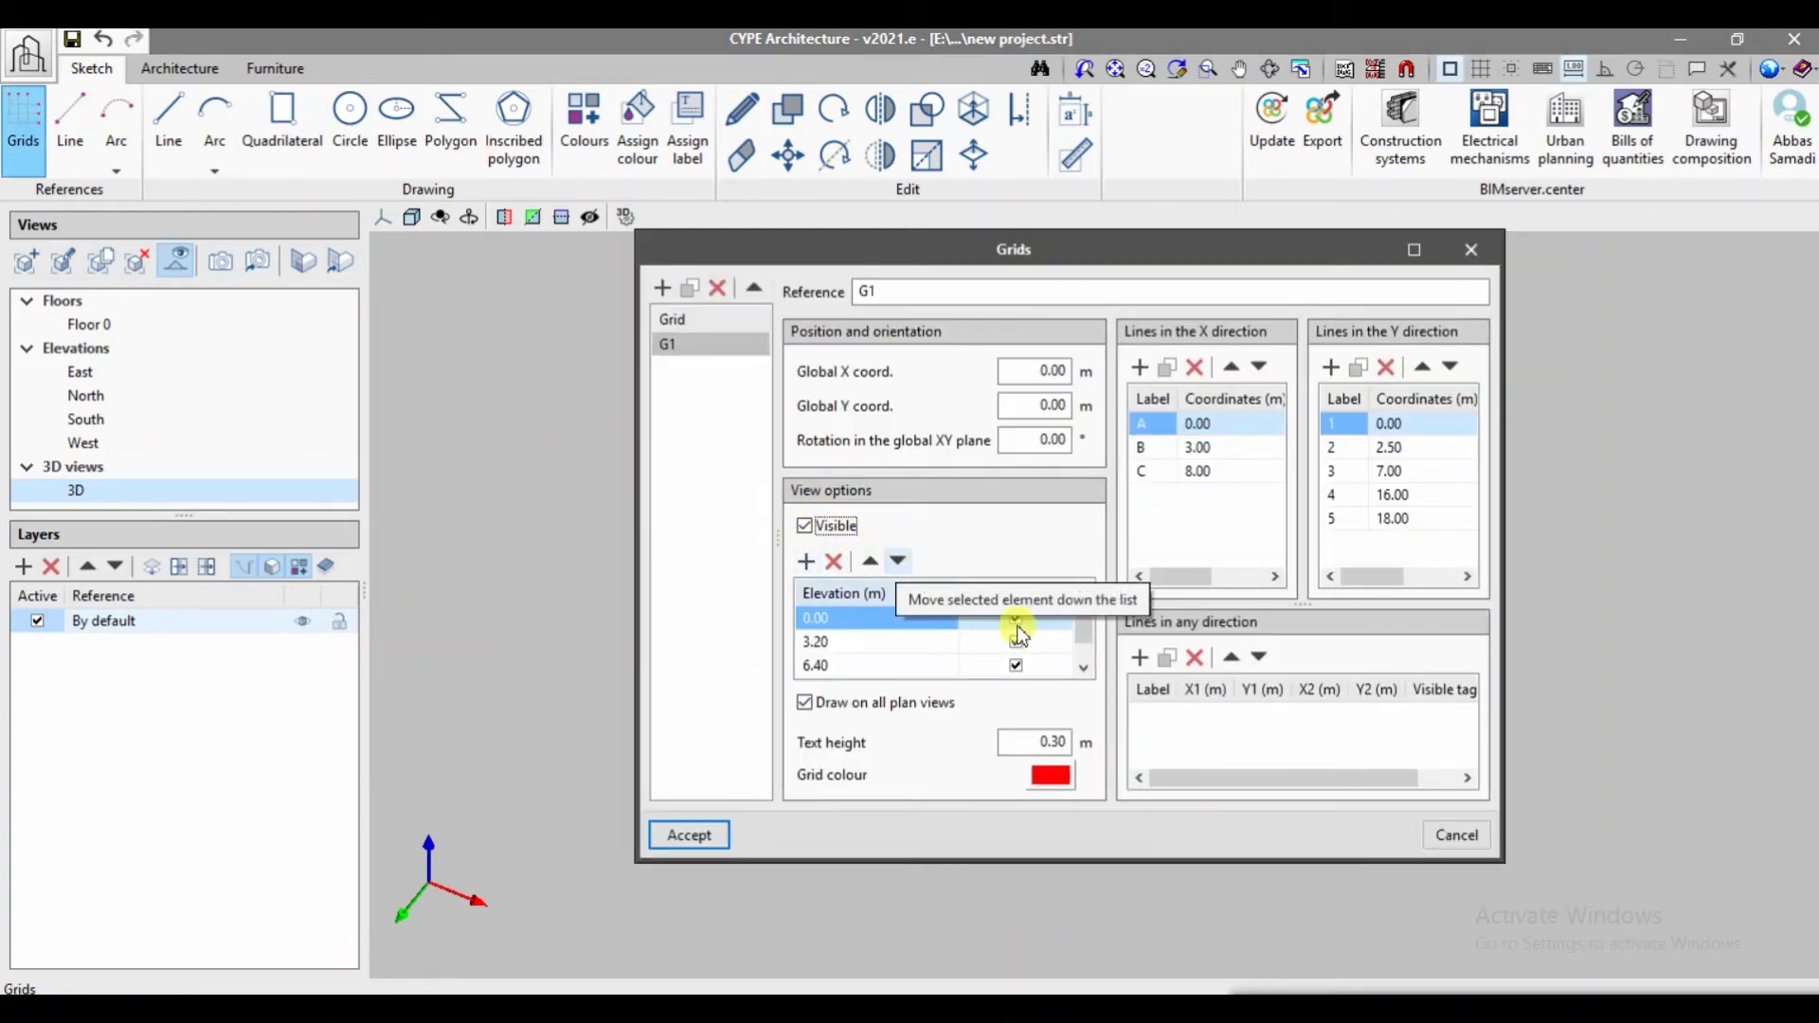
pyautogui.moveTo(1086, 639)
pyautogui.mouseDown()
pyautogui.moveTo(1091, 660)
pyautogui.moveTo(1092, 623)
pyautogui.moveTo(1093, 656)
pyautogui.mouseUp()
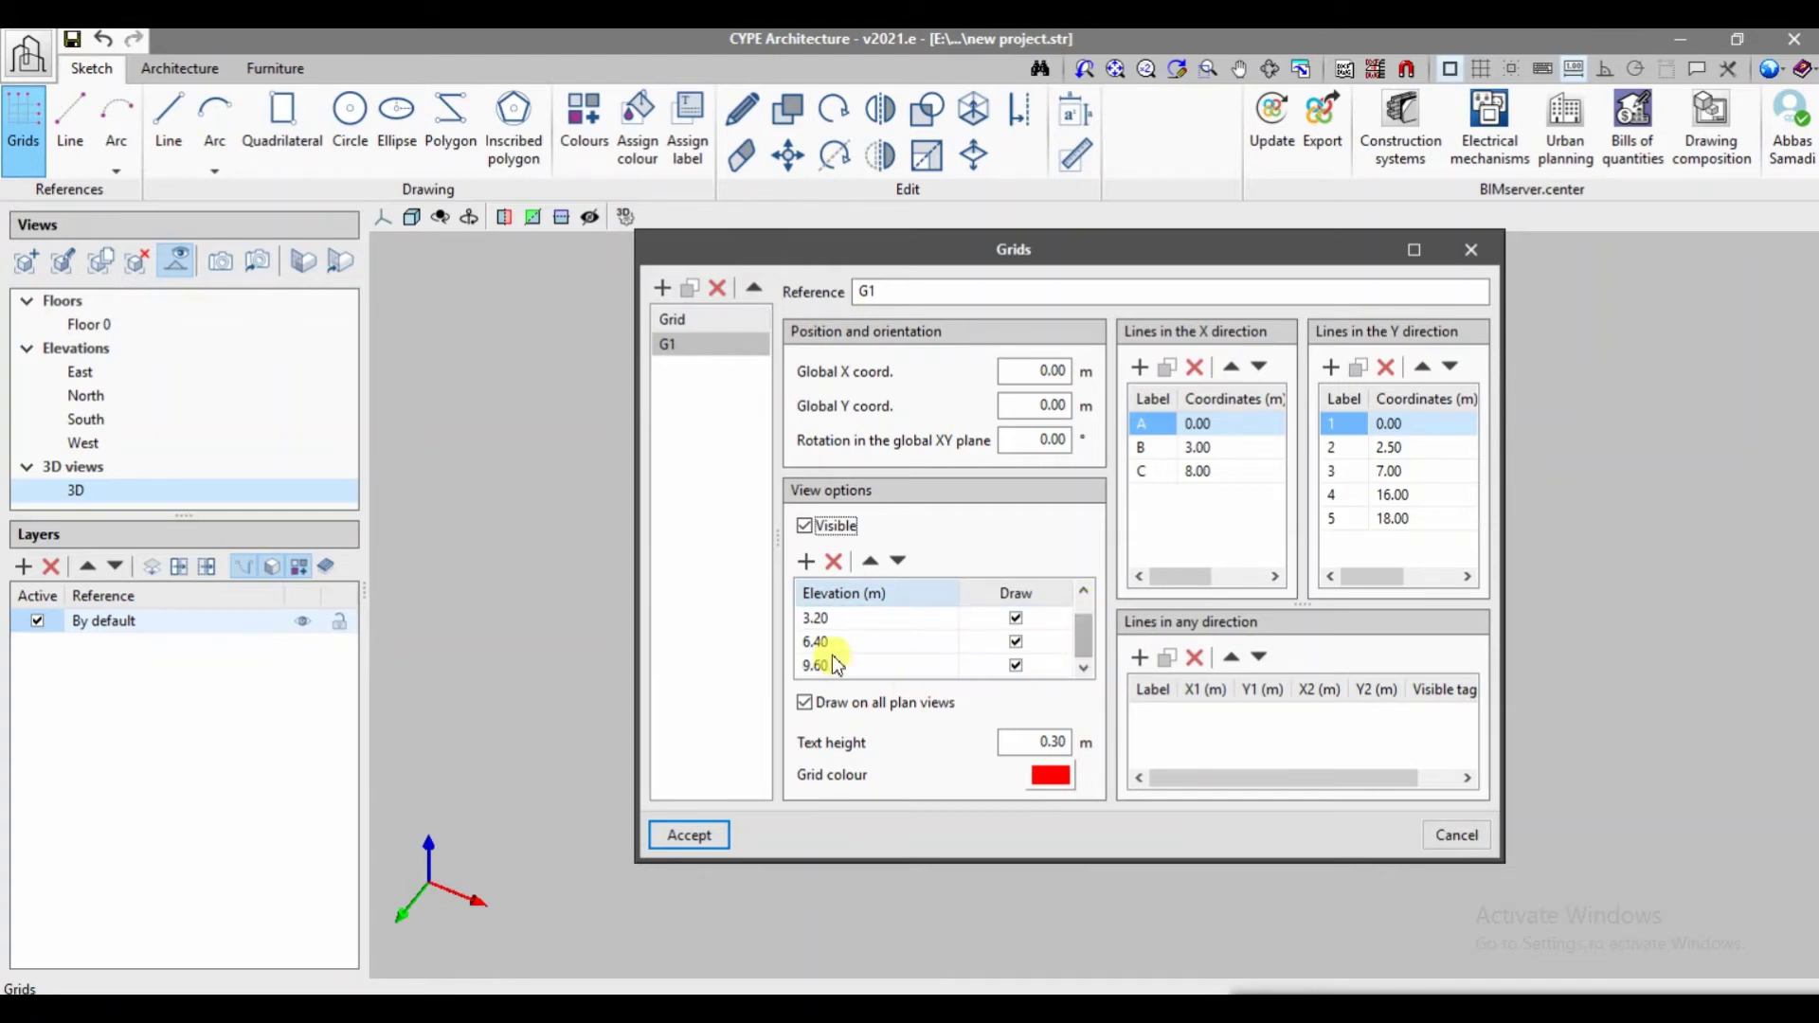
pyautogui.click(1016, 643)
pyautogui.click(1019, 666)
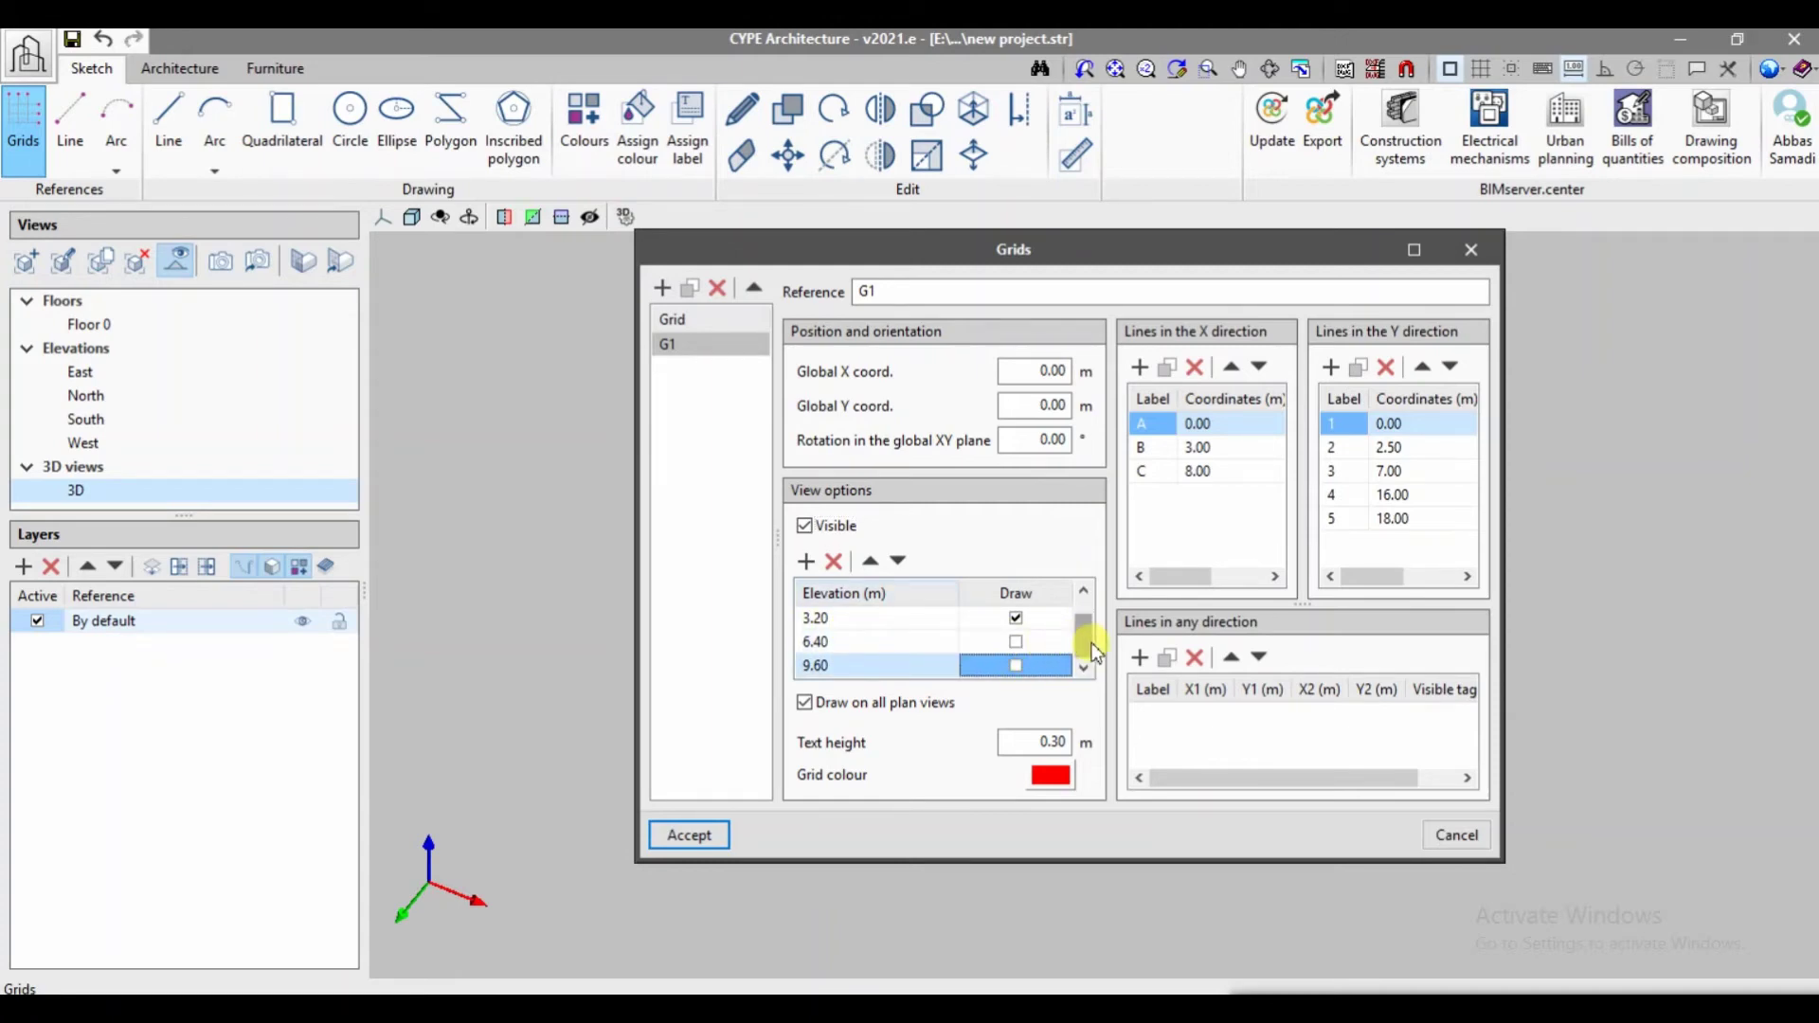
pyautogui.scroll(1, 1080, 621)
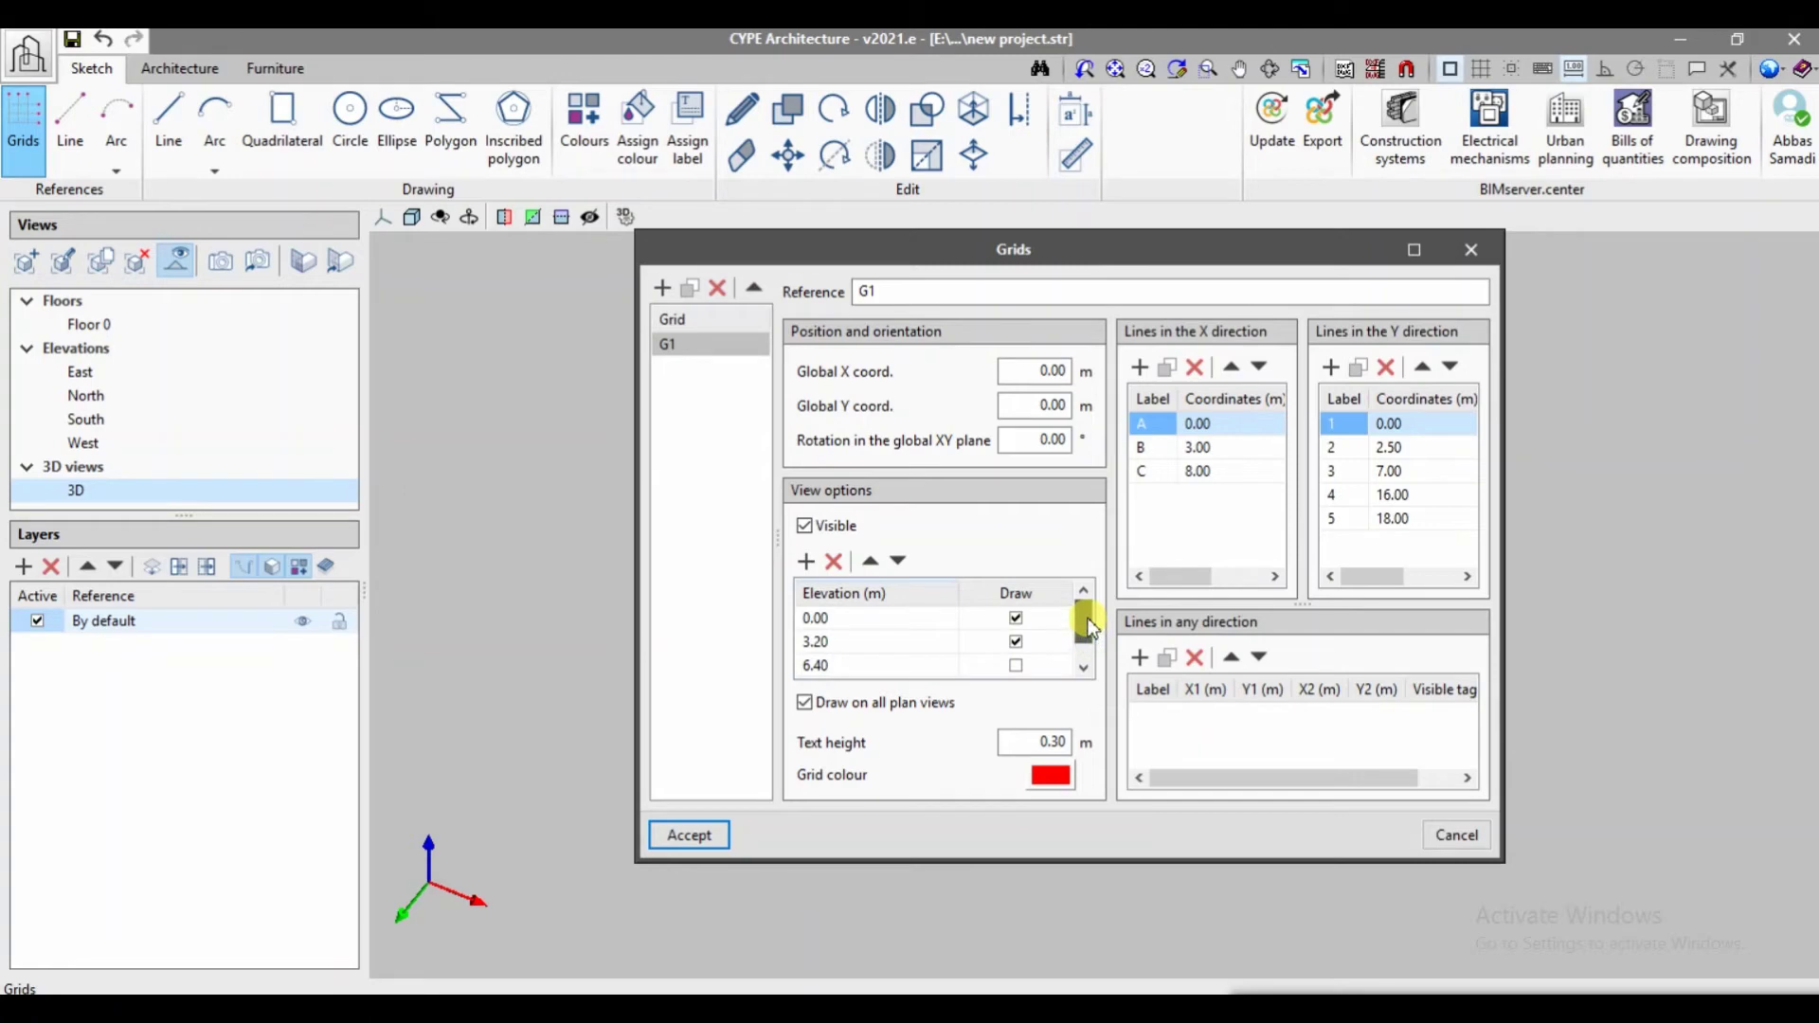
pyautogui.click(692, 835)
# - Examine the red grid and its line labels in 3D from different angles and close up
pyautogui.moveTo(1193, 735); pyautogui.dragTo(1227, 666, button='middle')
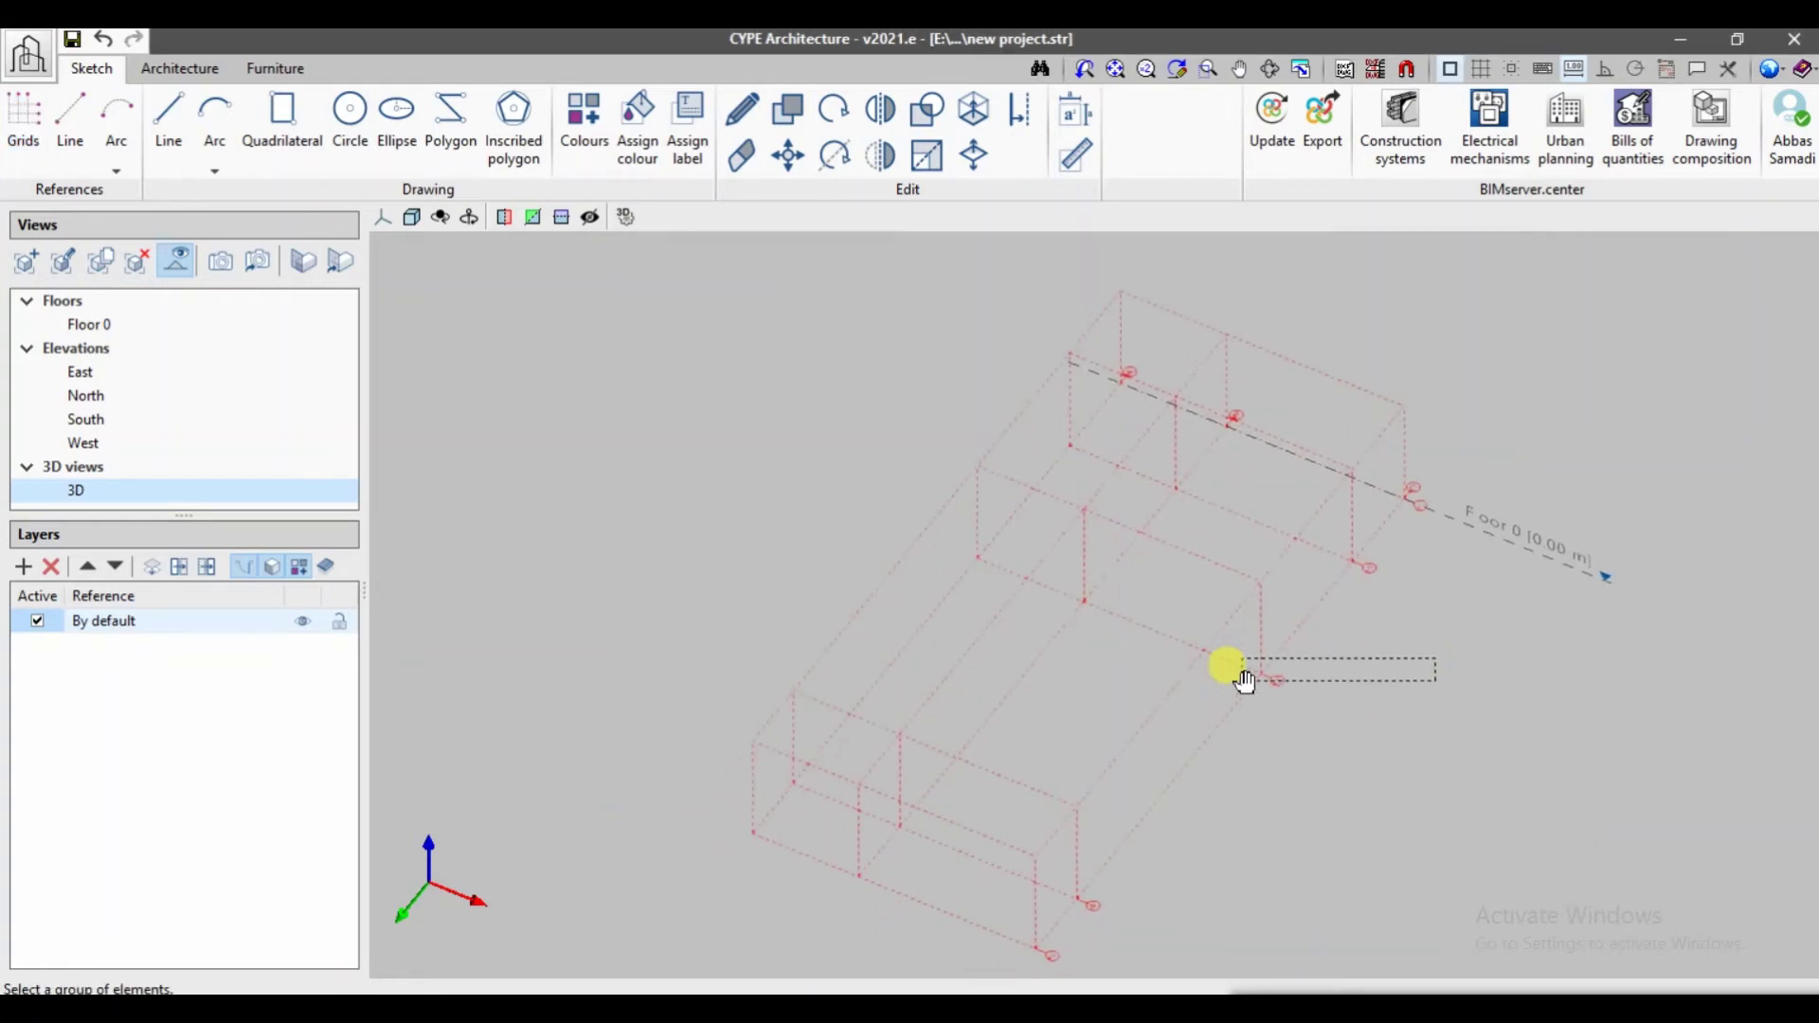
pyautogui.click(1439, 702)
pyautogui.scroll(1, 1241, 739)
pyautogui.moveTo(1133, 739); pyautogui.dragTo(1124, 599, button='middle')
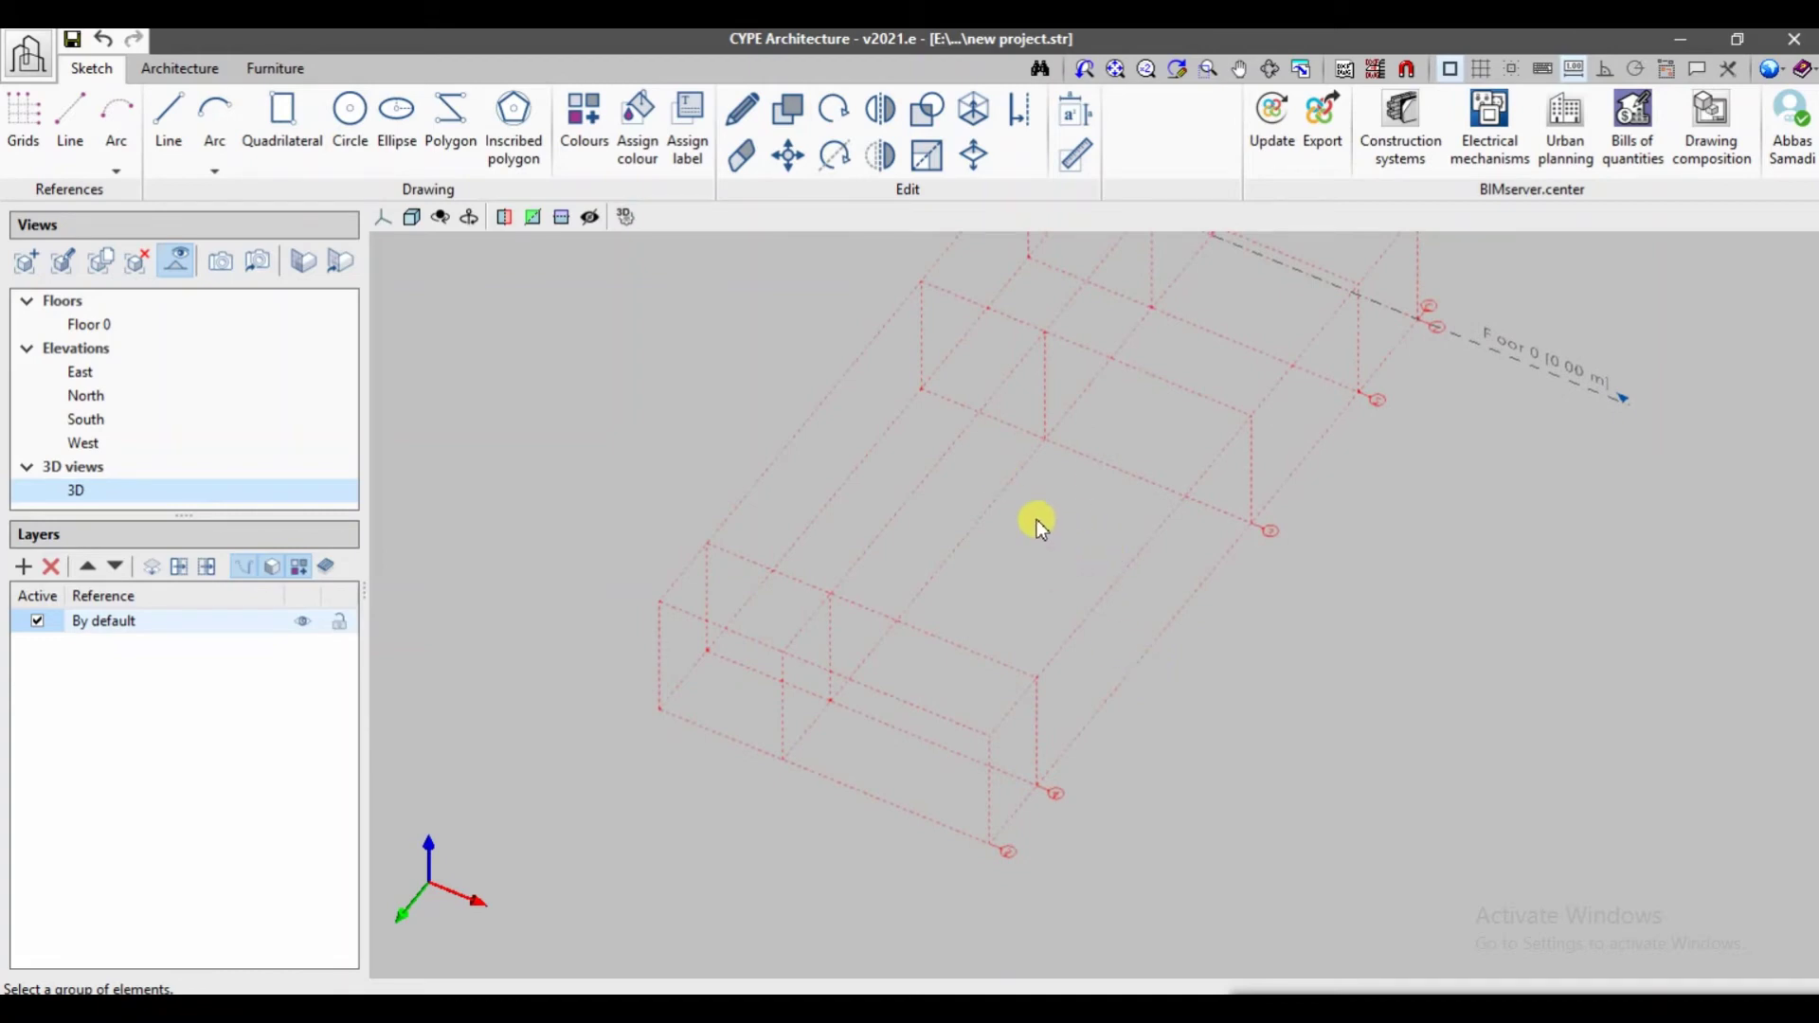
pyautogui.click(1275, 70)
pyautogui.moveTo(1216, 549)
pyautogui.mouseDown()
pyautogui.moveTo(1279, 607)
pyautogui.moveTo(1313, 677)
pyautogui.moveTo(1151, 573)
pyautogui.moveTo(1052, 653)
pyautogui.moveTo(1057, 796)
pyautogui.moveTo(1076, 744)
pyautogui.moveTo(1061, 512)
pyautogui.moveTo(1004, 607)
pyautogui.moveTo(1080, 654)
pyautogui.moveTo(990, 573)
pyautogui.mouseUp()
pyautogui.scroll(6, 1559, 692)
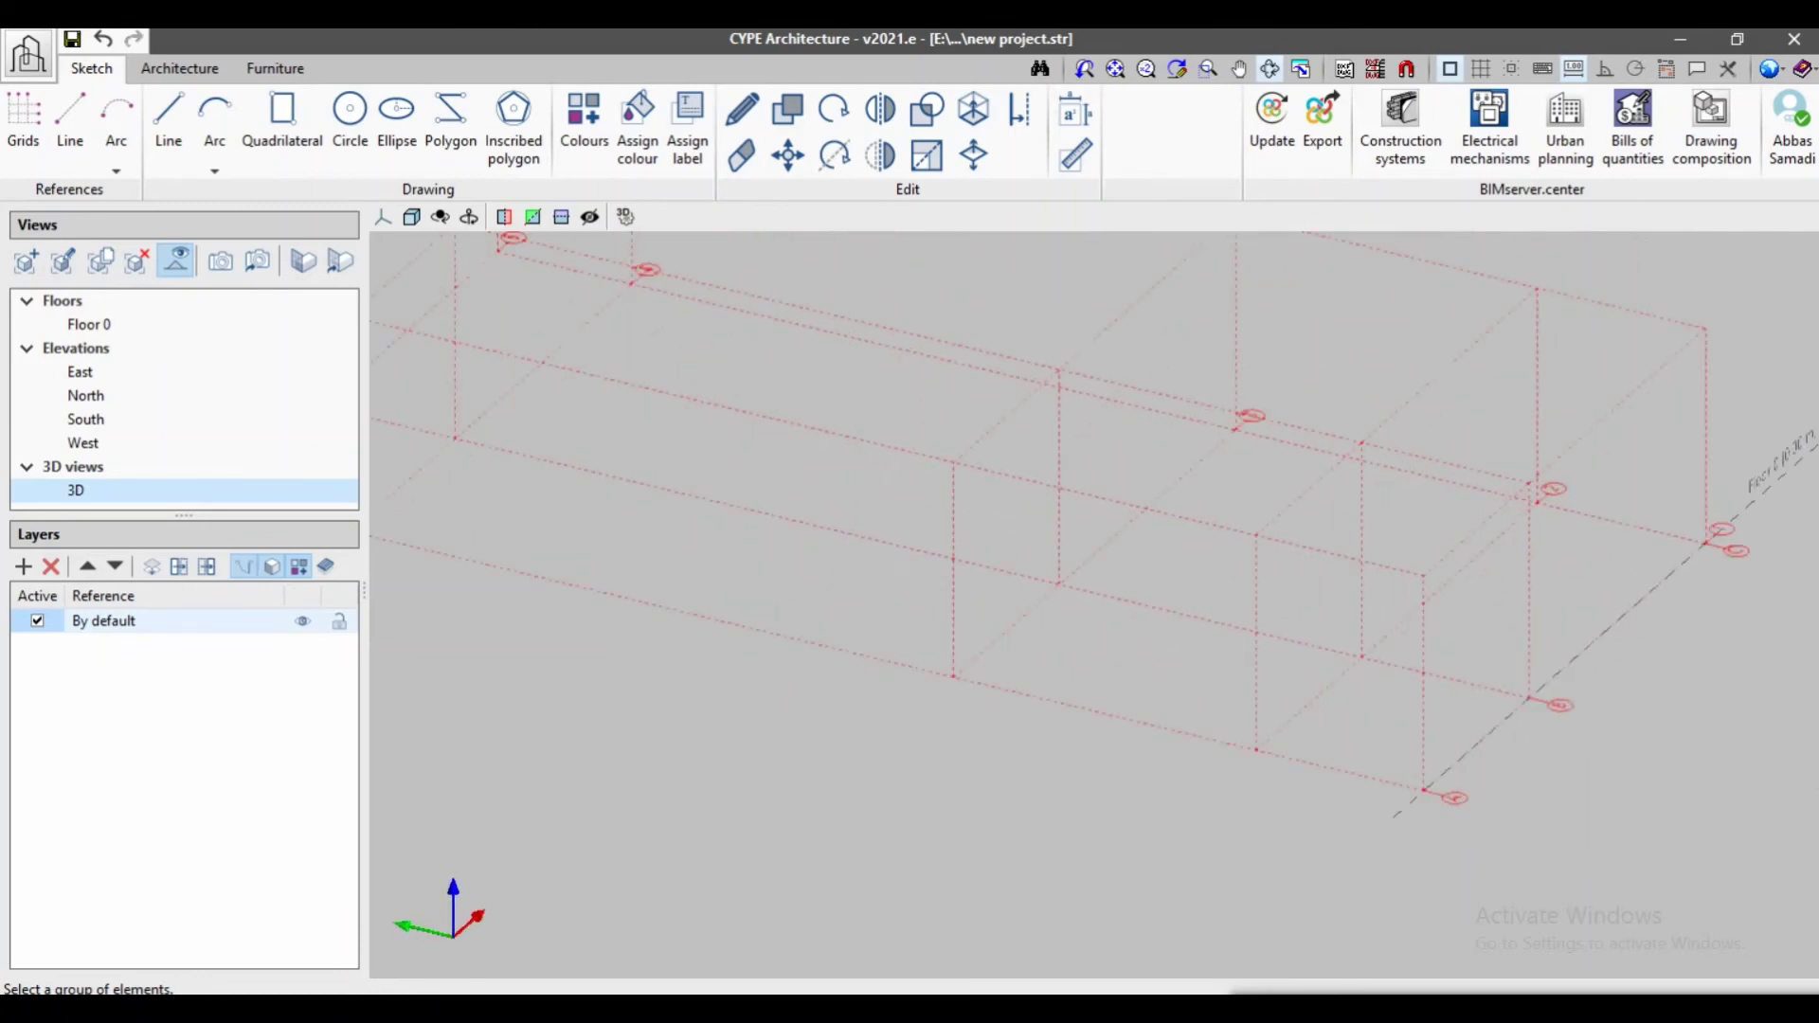
pyautogui.moveTo(1559, 693); pyautogui.dragTo(1561, 694)
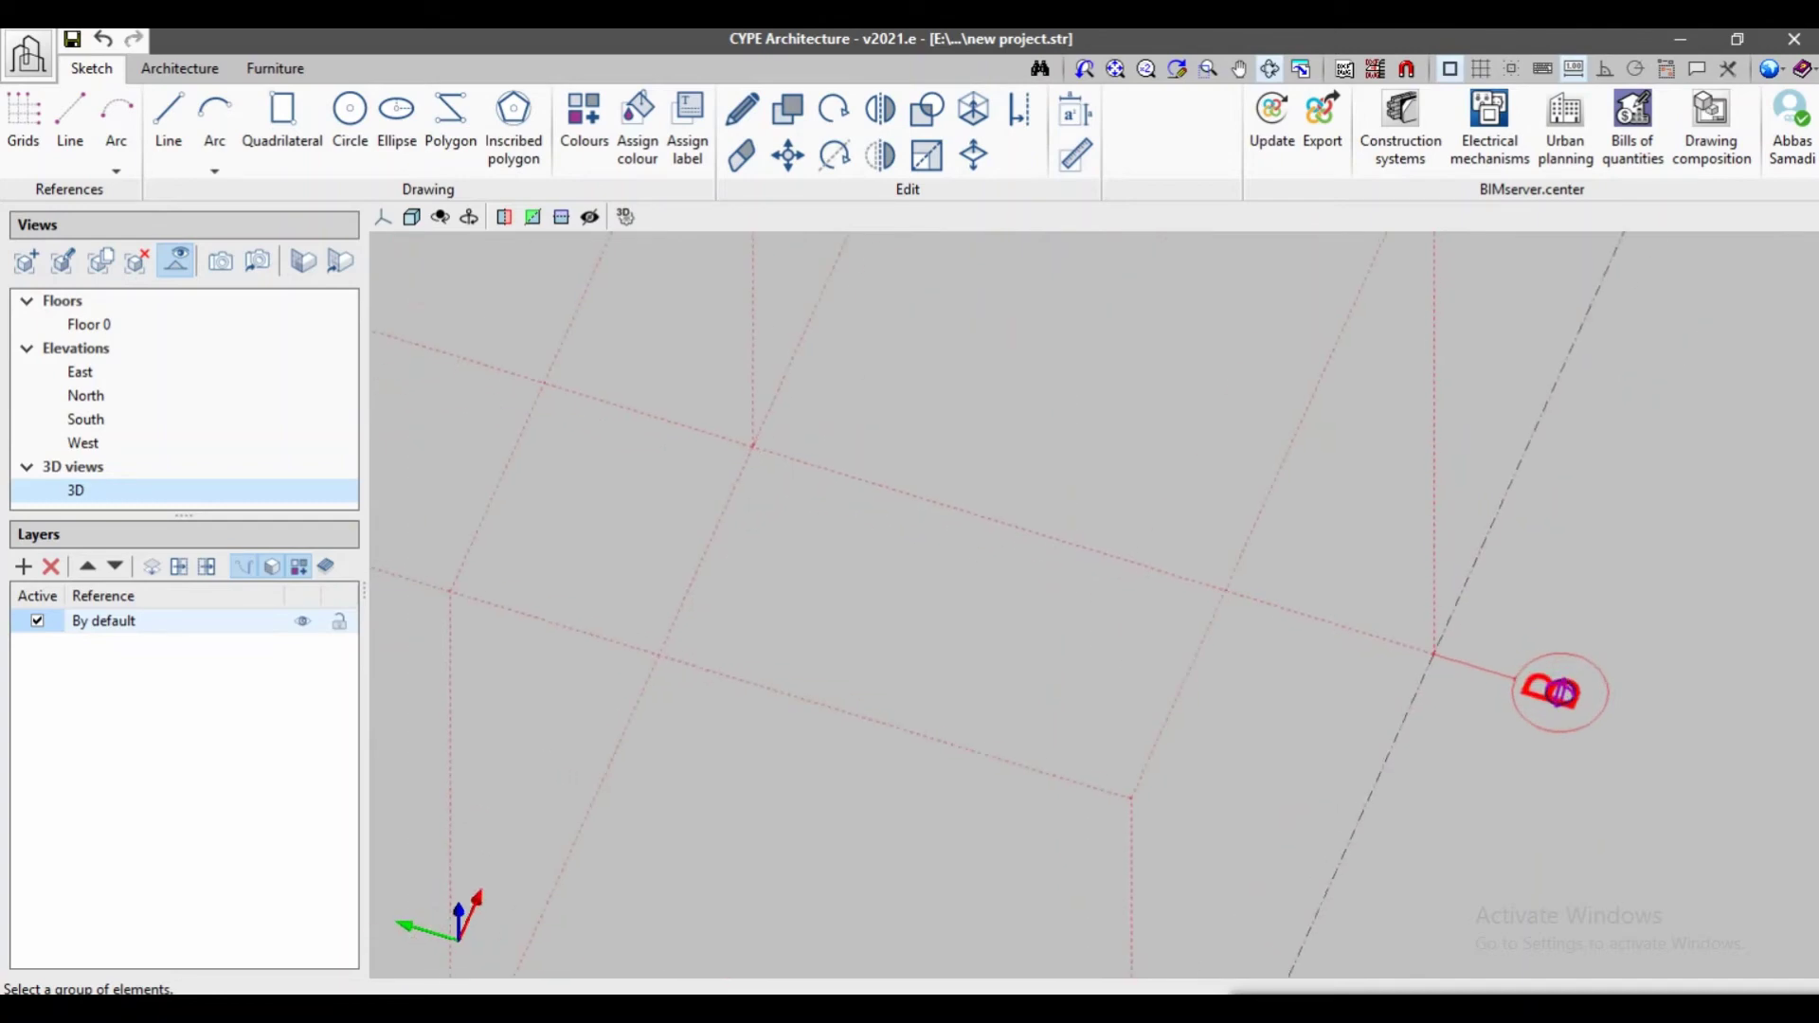
pyautogui.scroll(-2, 1554, 693)
pyautogui.scroll(-4, 1523, 731)
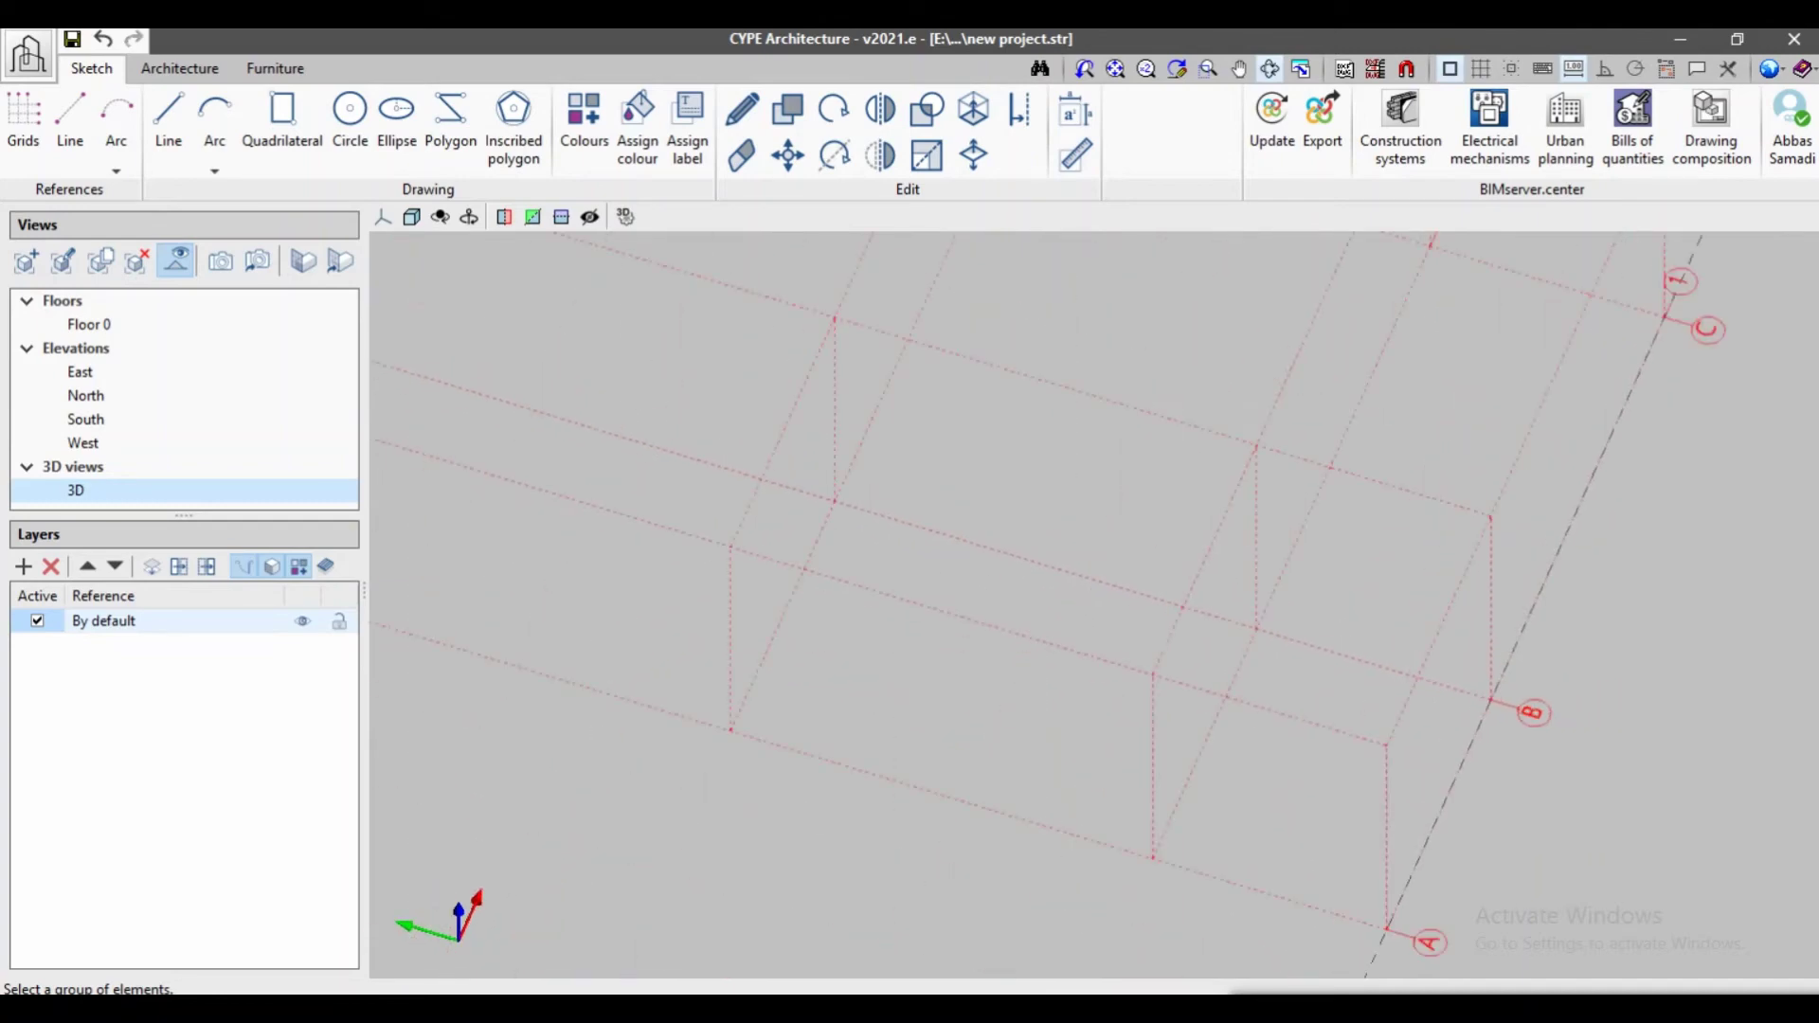
pyautogui.moveTo(1495, 540)
pyautogui.mouseDown(button='middle')
pyautogui.moveTo(1355, 507)
pyautogui.moveTo(1488, 536)
pyautogui.moveTo(1222, 586)
pyautogui.mouseUp(button='middle')
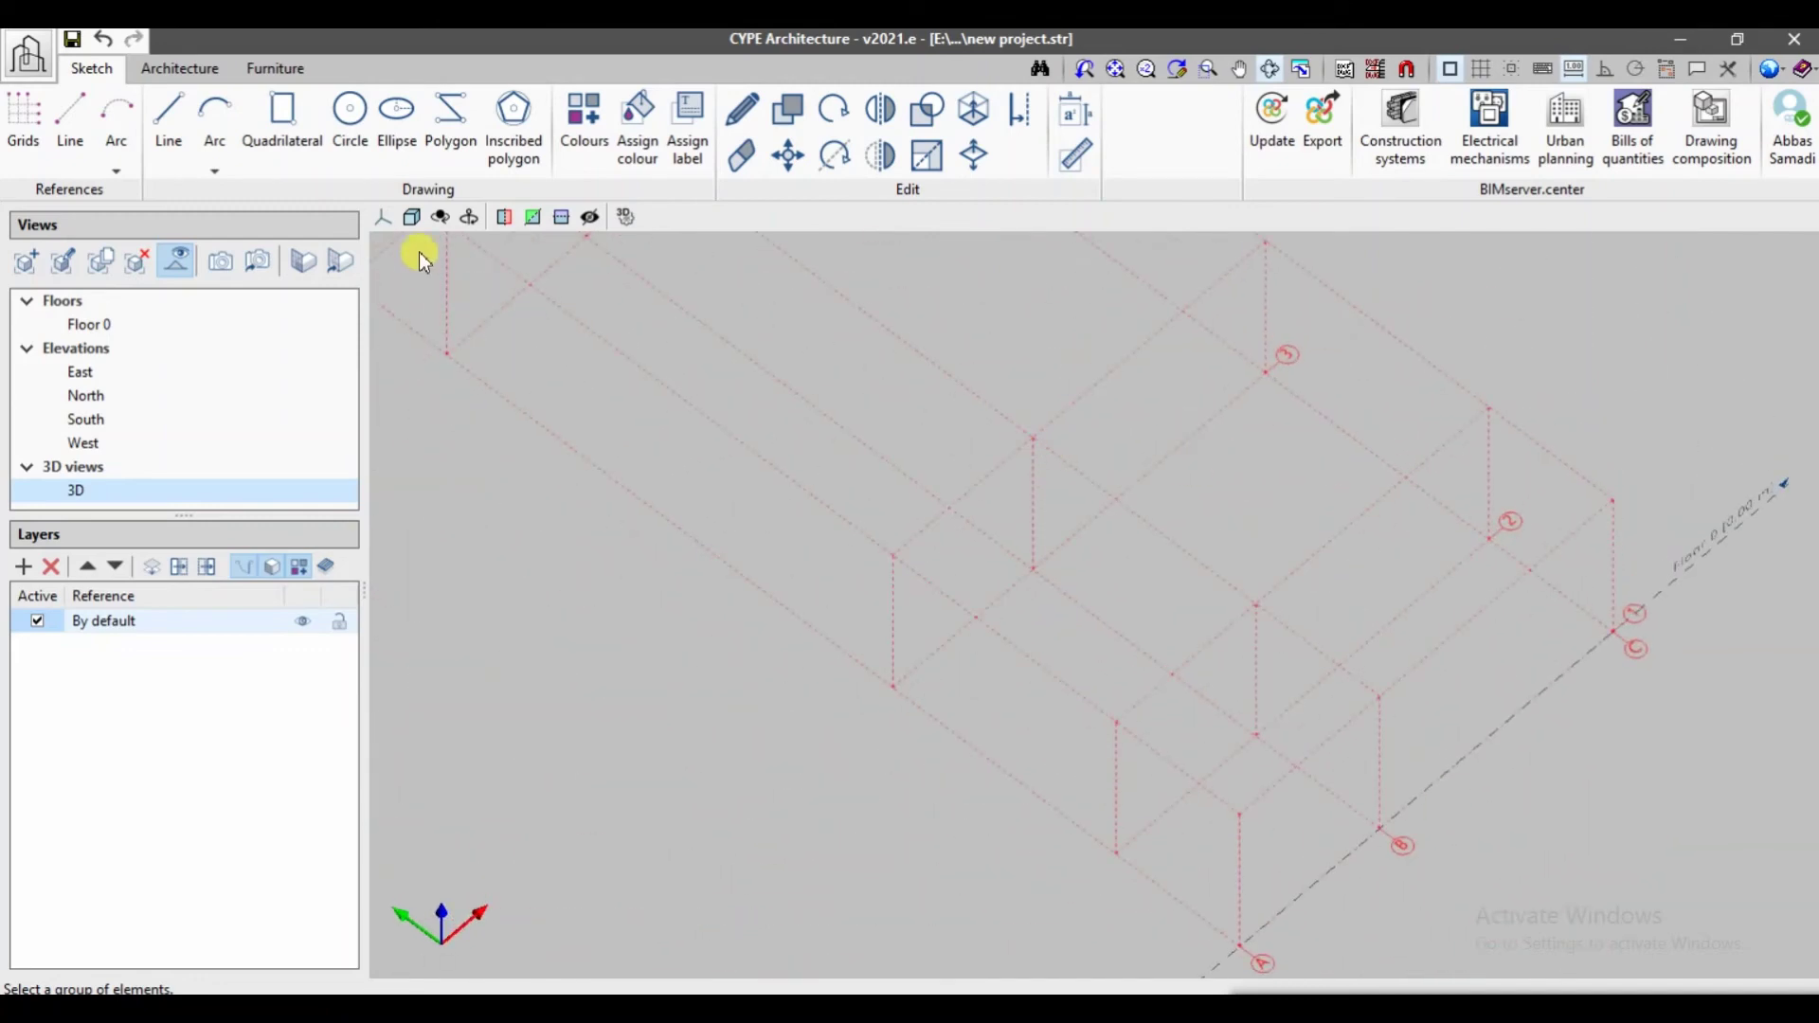
# - In the XY plan view, draw a 5 m reference line outward from the intersection of grid lines A and 5, in line with grid line 5
pyautogui.click(384, 218)
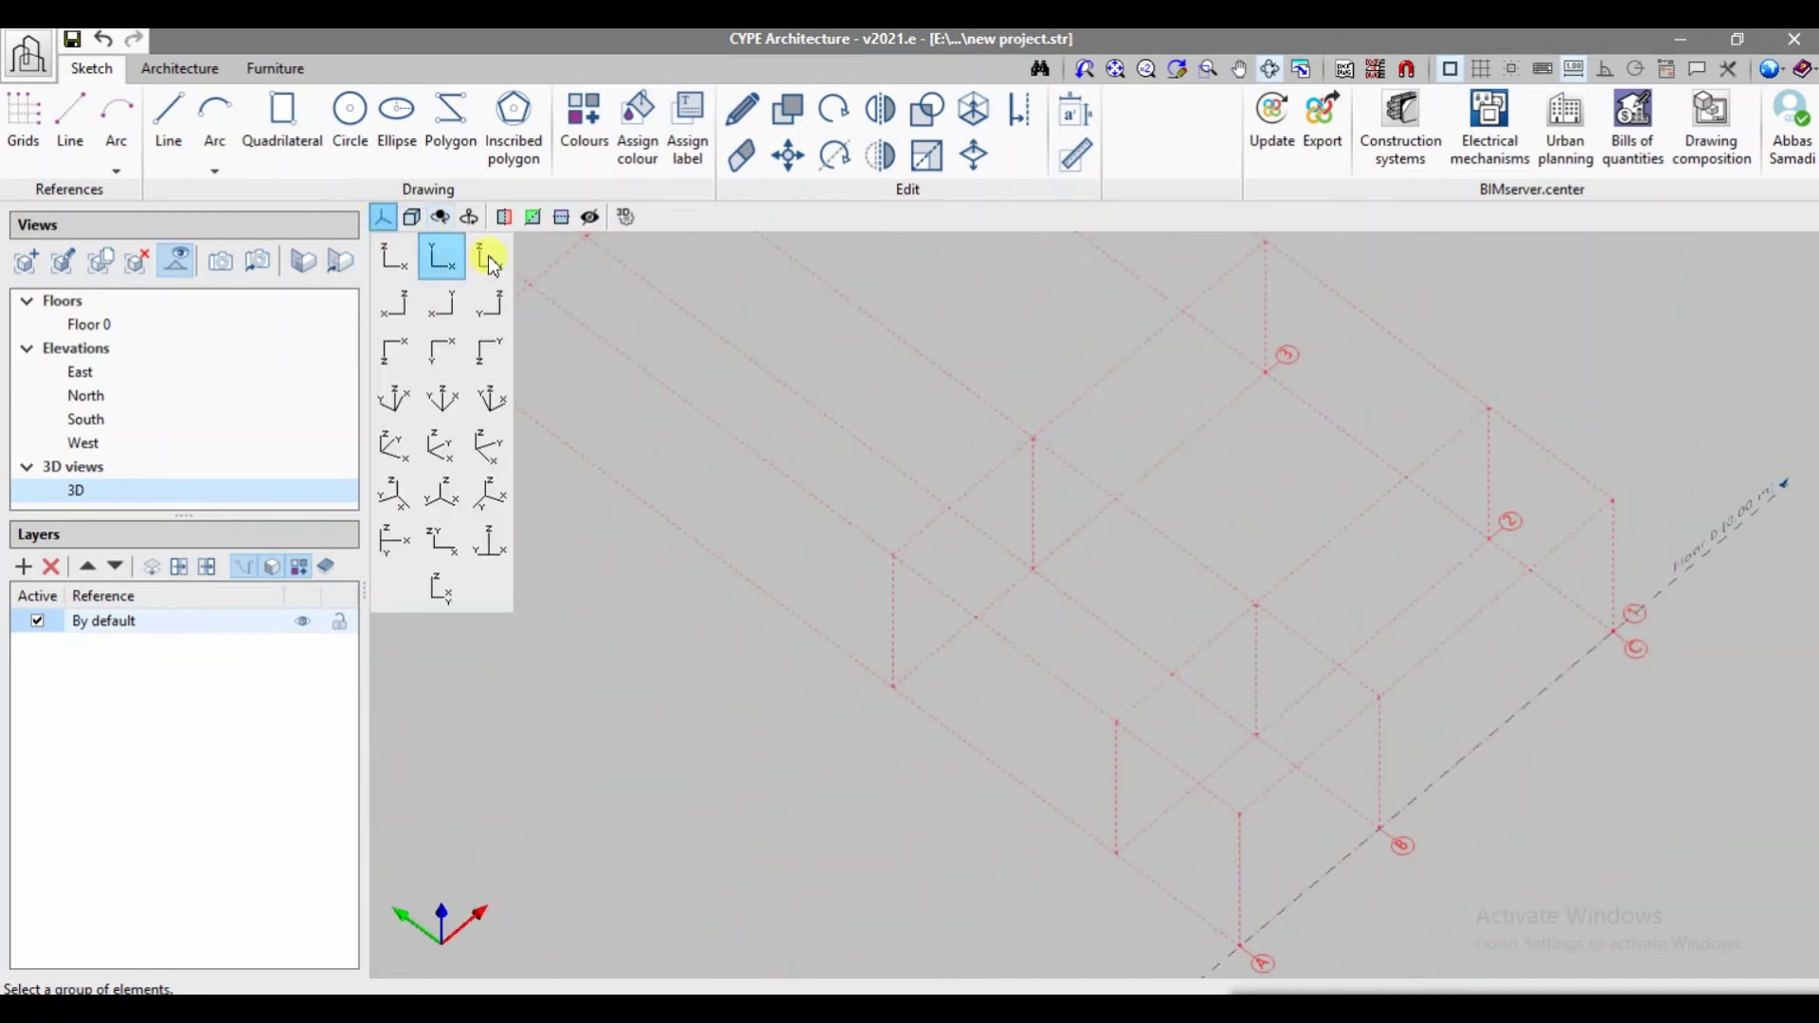
pyautogui.click(454, 257)
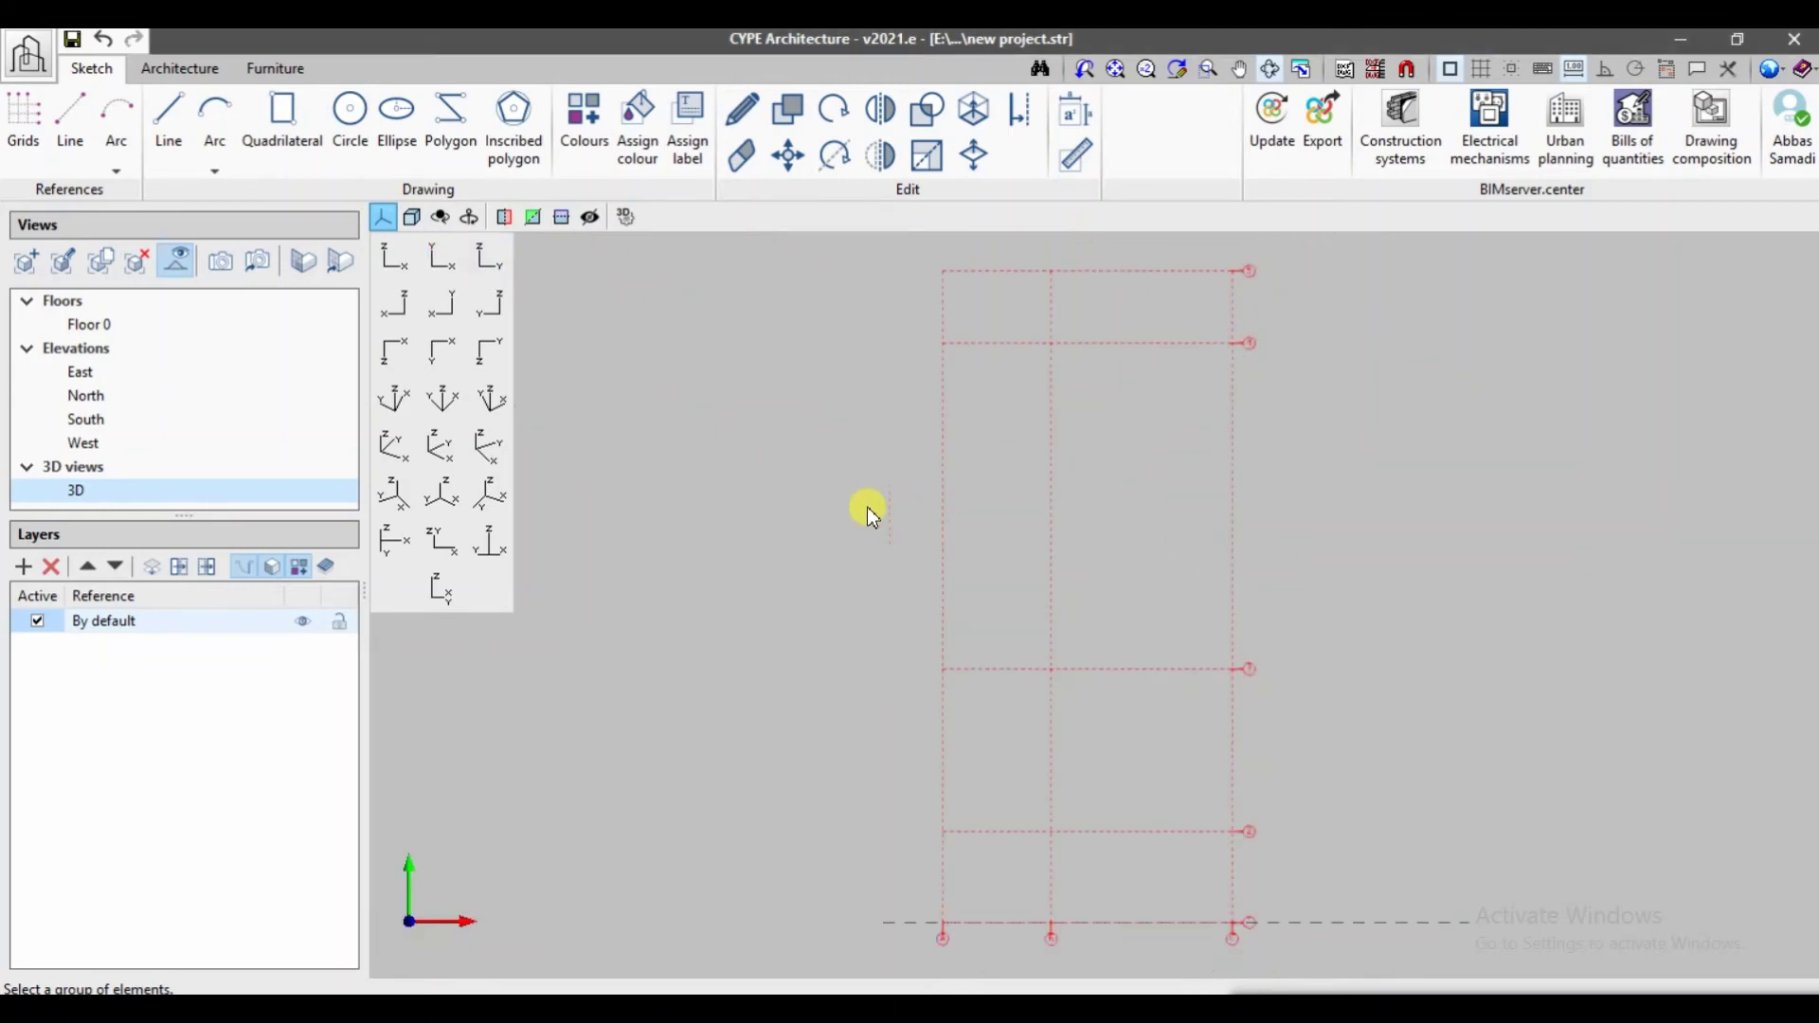
pyautogui.click(394, 258)
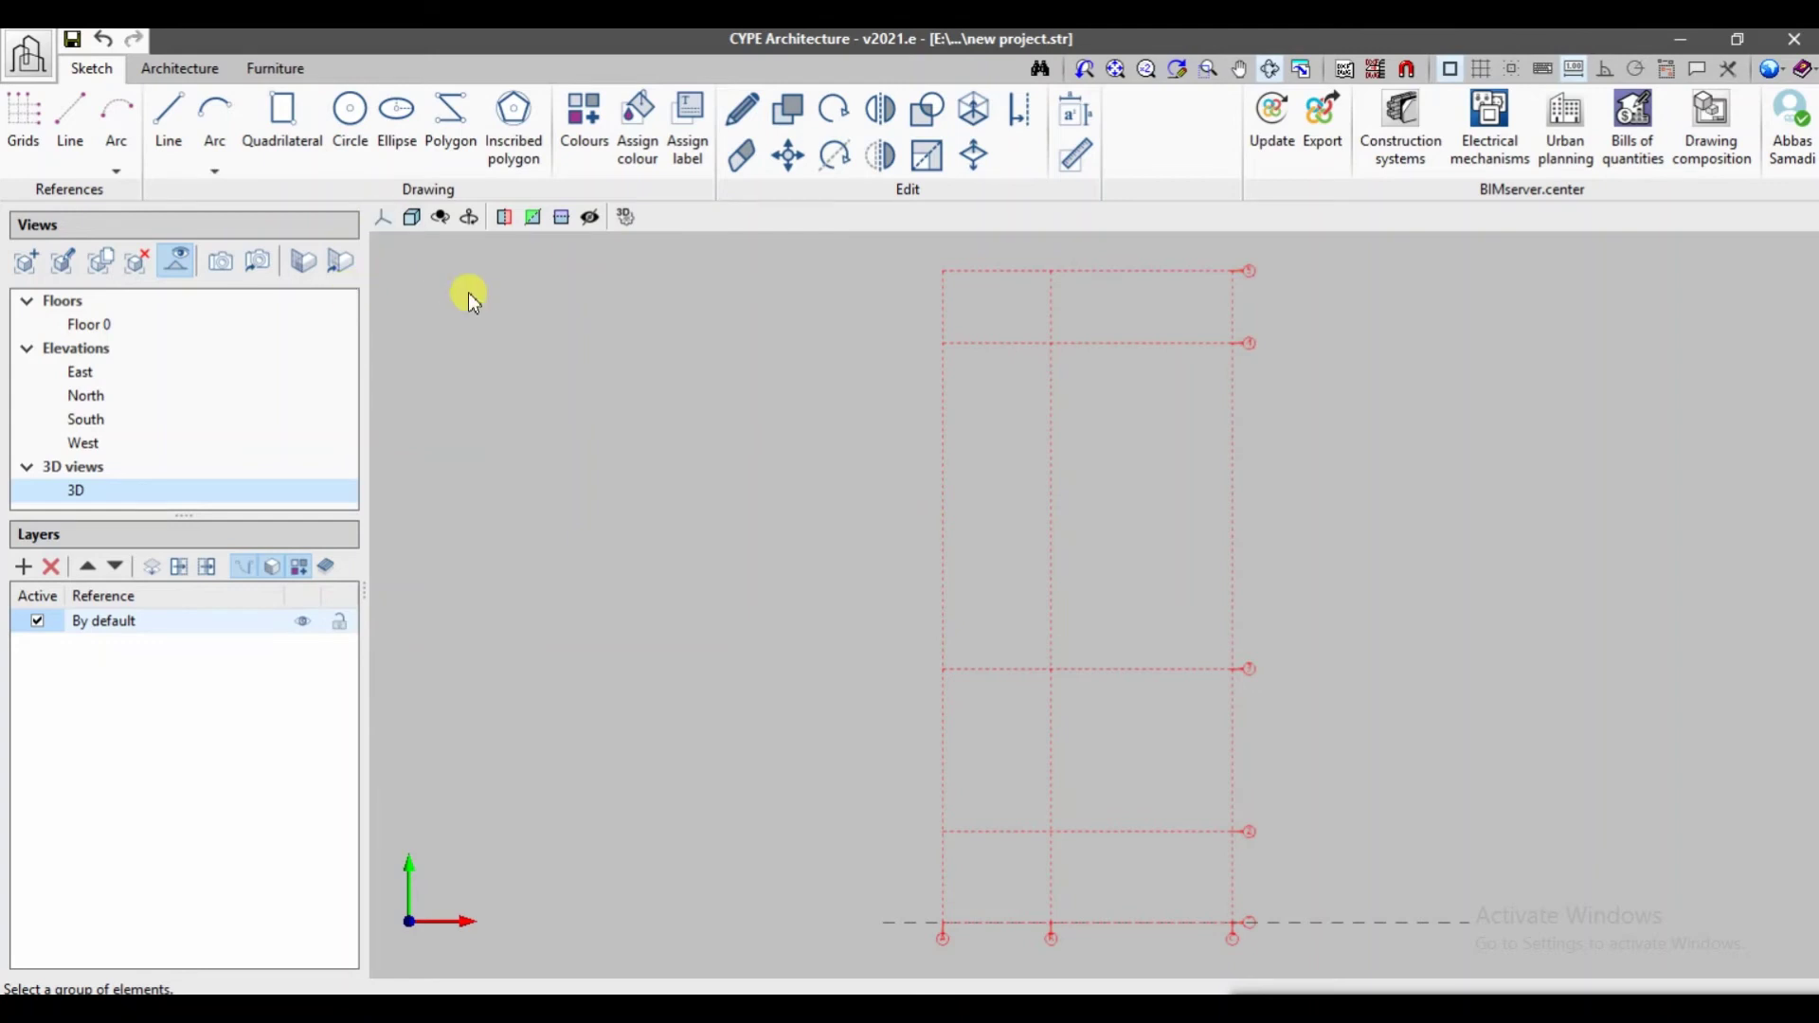
pyautogui.click(55, 127)
pyautogui.moveTo(898, 351); pyautogui.dragTo(917, 554, button='middle')
pyautogui.scroll(4, 943, 569)
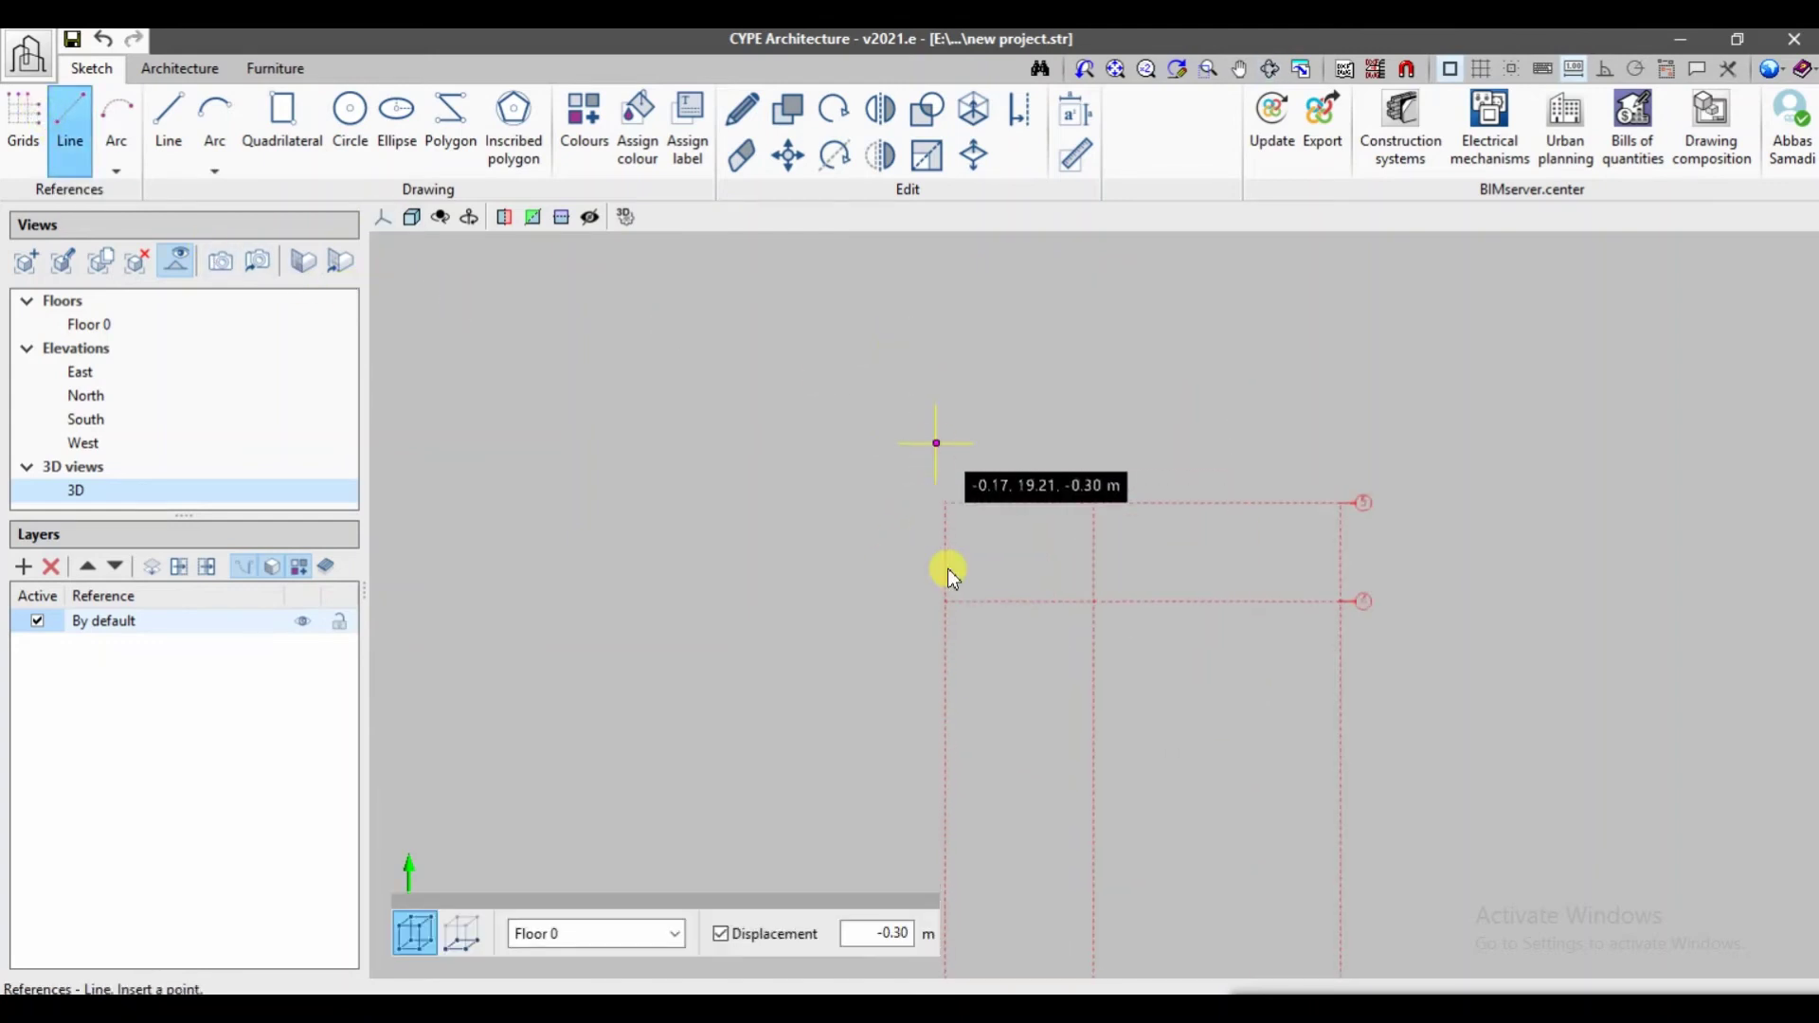
pyautogui.click(879, 479)
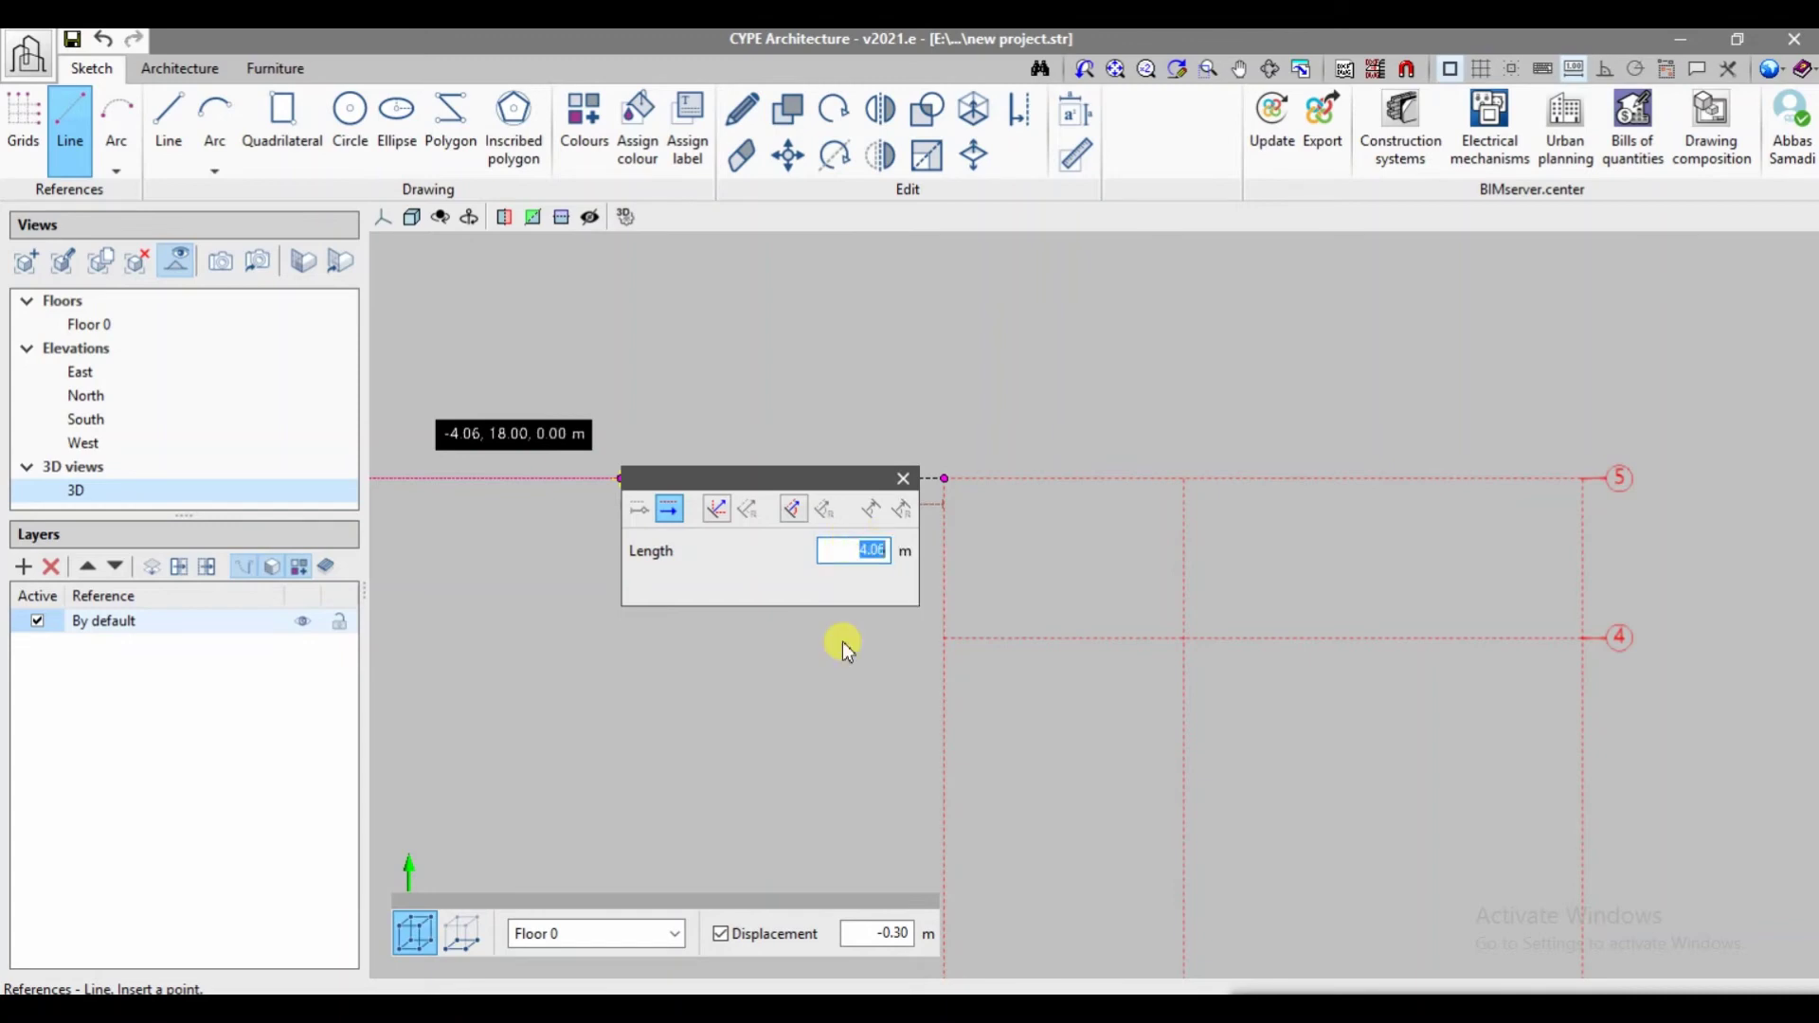
pyautogui.write('5')
pyautogui.press('Return')
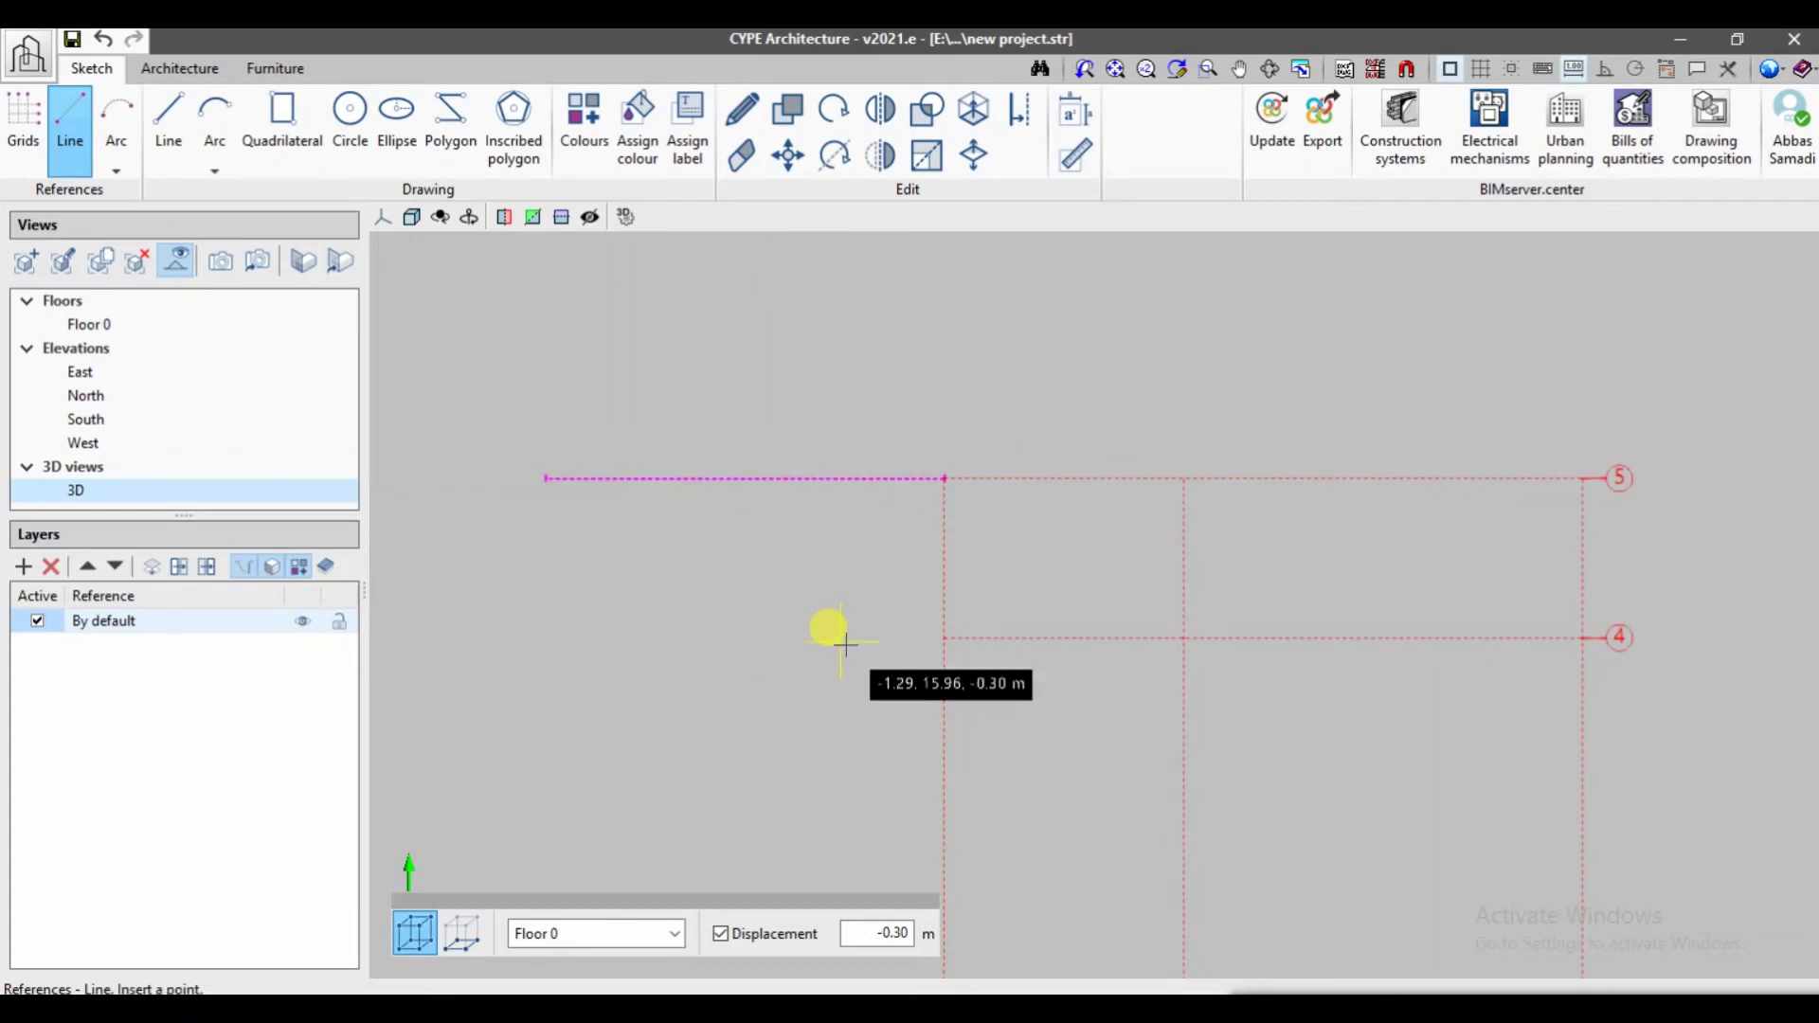
# - Draw a 2.5 m reference line from the outer end of the existing one, perpendicular to it and parallel to grid line A
pyautogui.scroll(-2, 1098, 447)
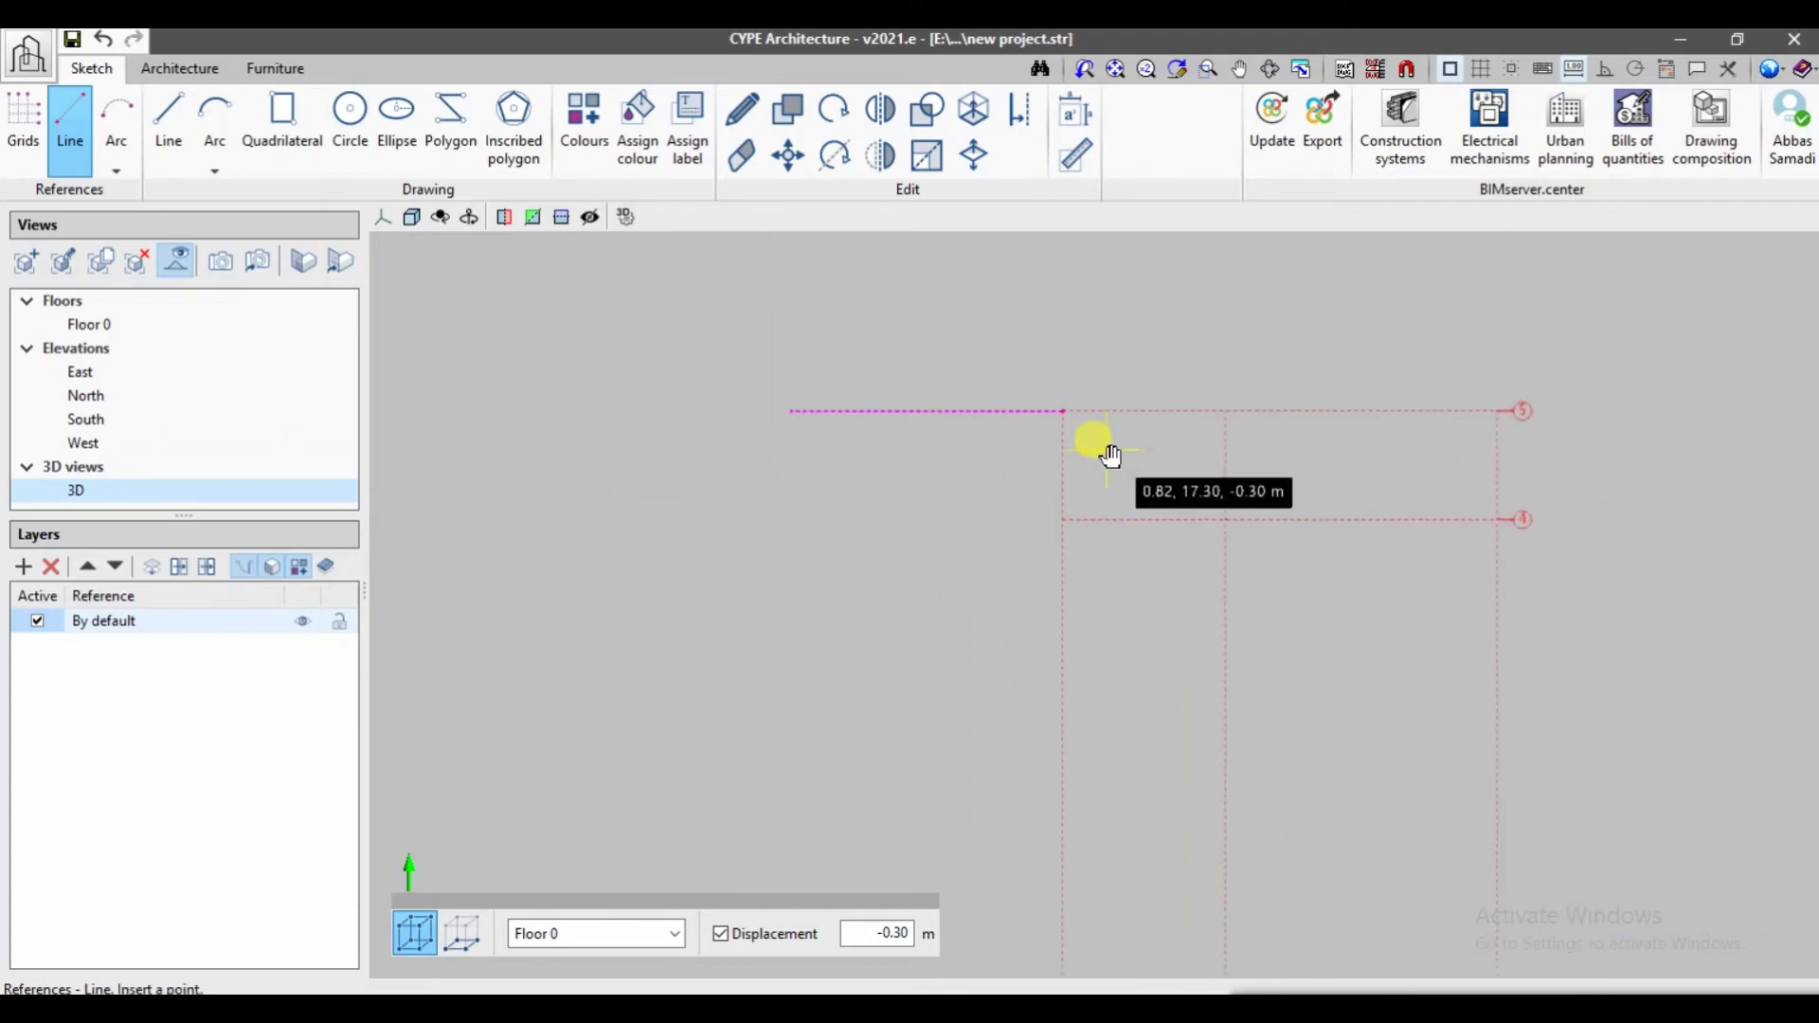
pyautogui.click(791, 414)
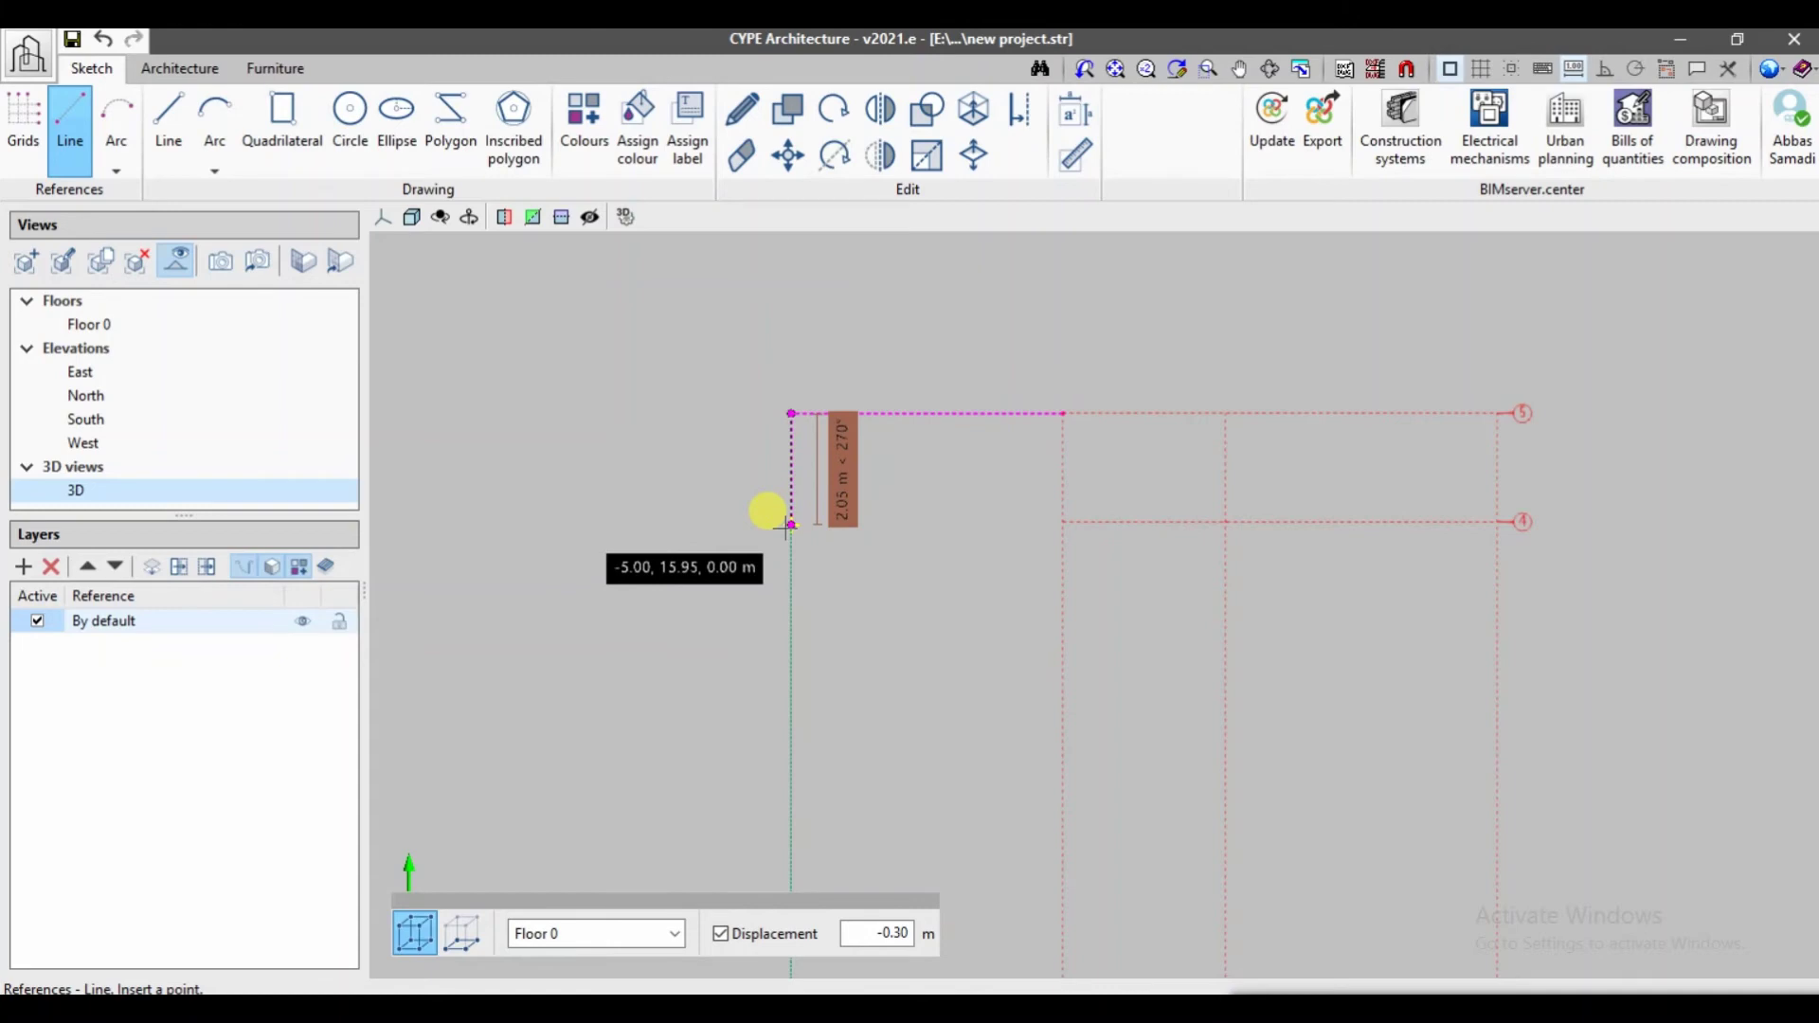
pyautogui.write('22.5')
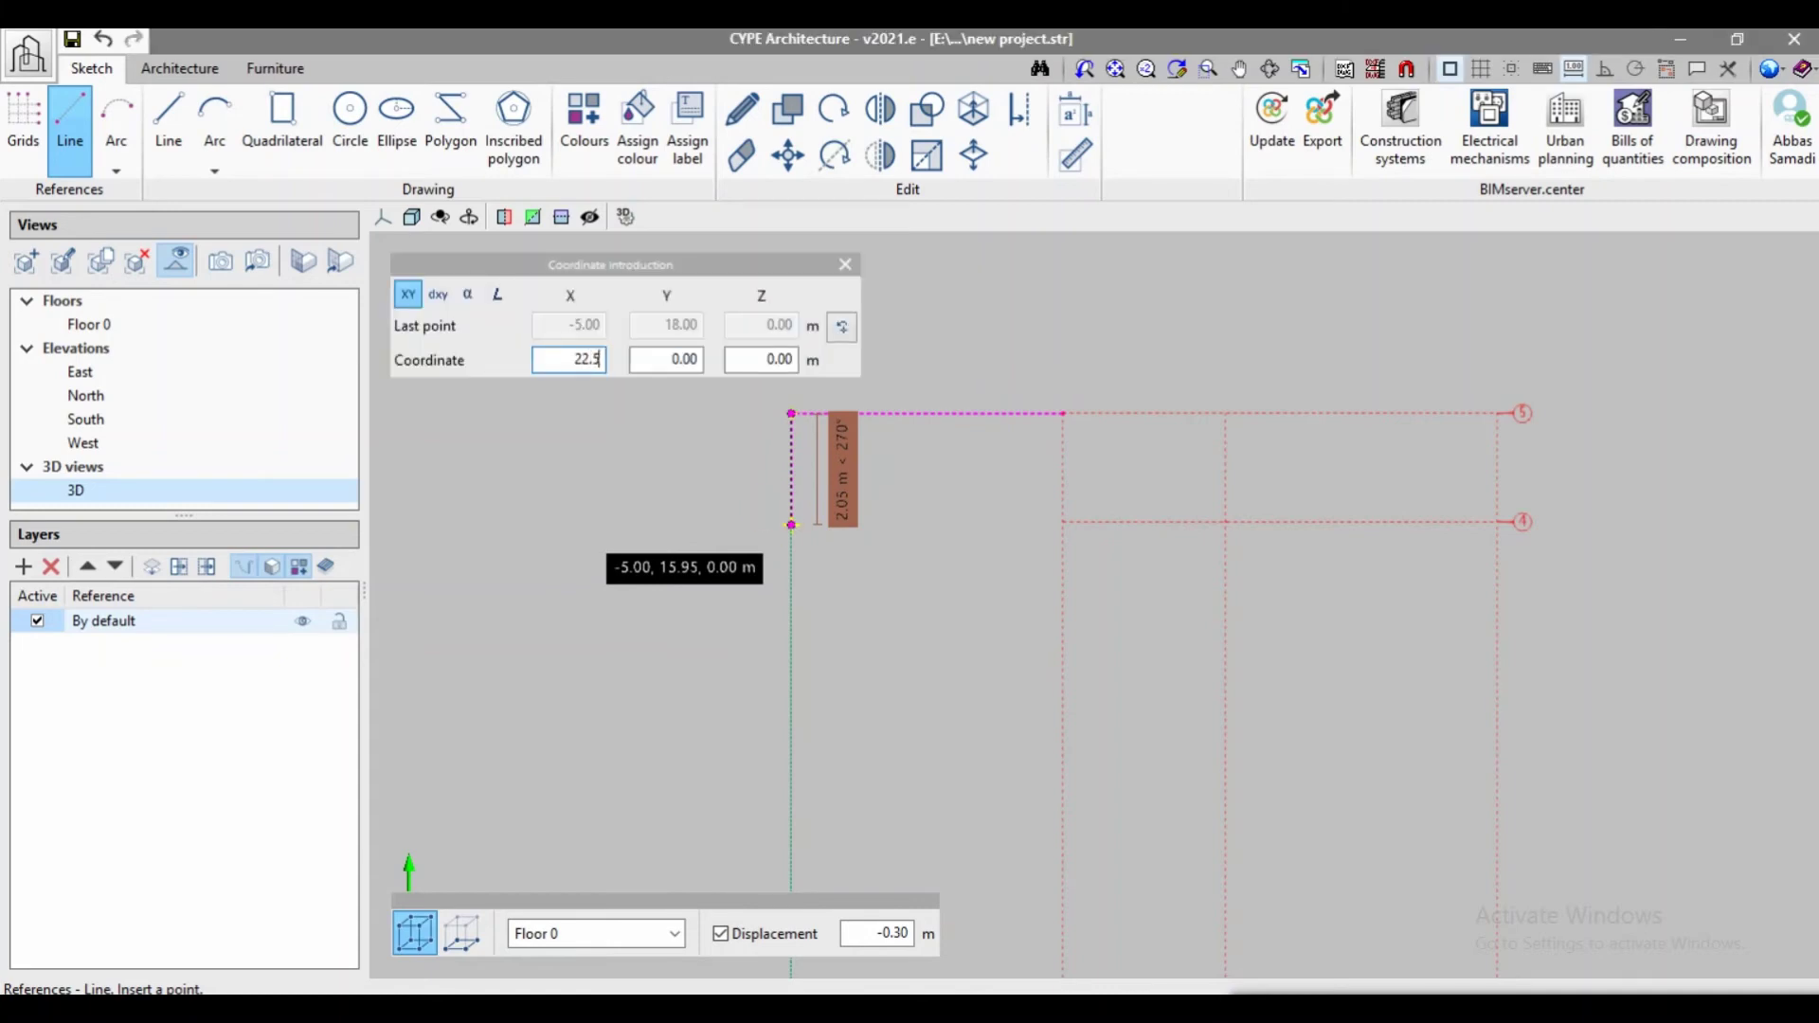
pyautogui.press('Escape')
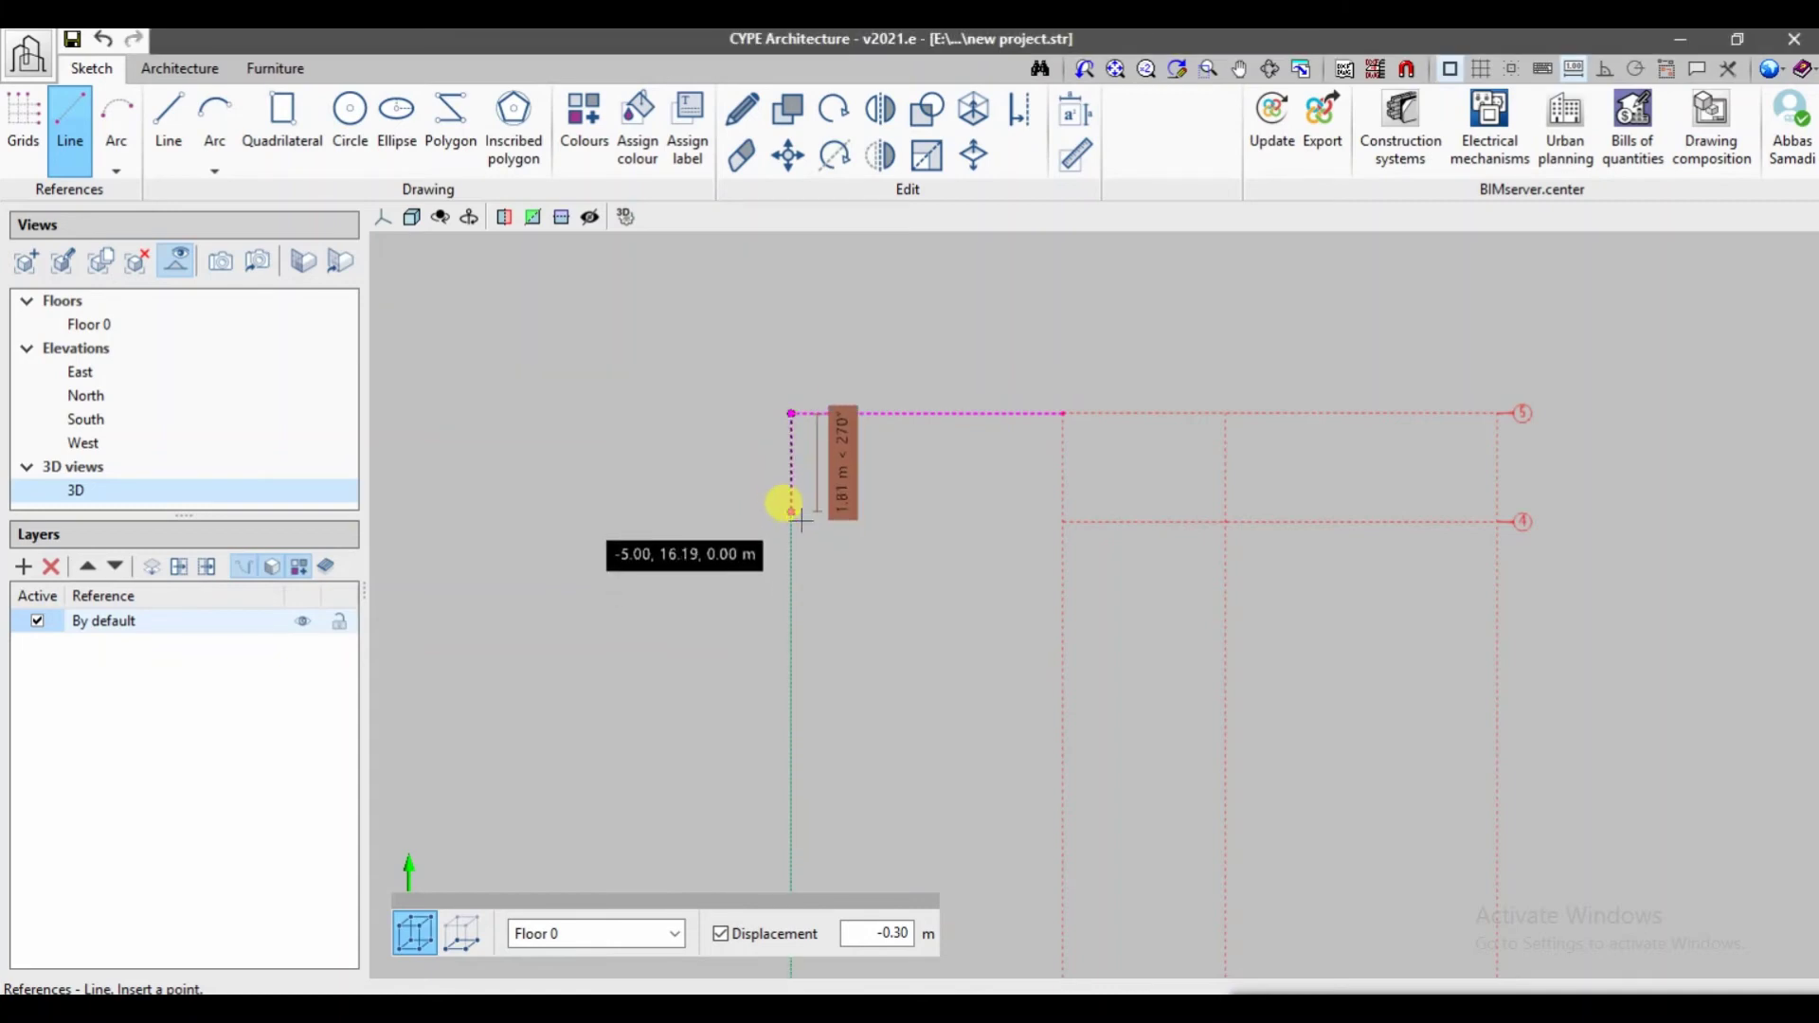
pyautogui.write('22.5')
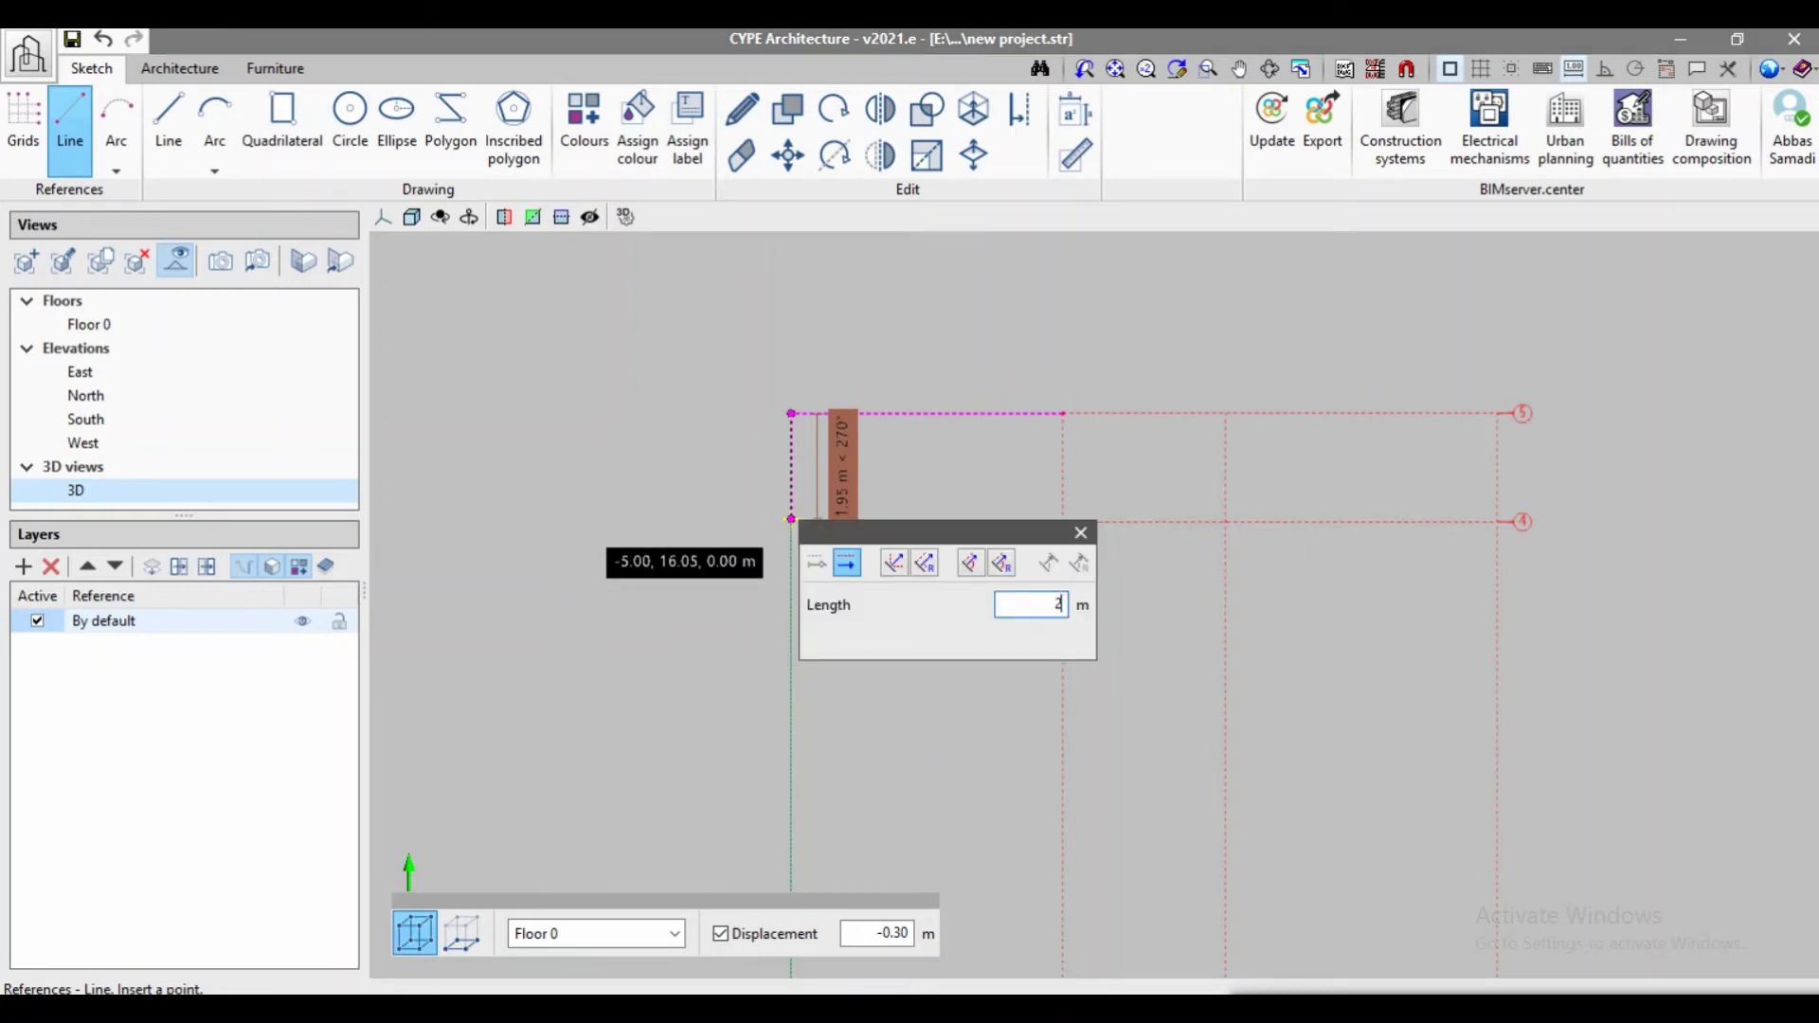
pyautogui.press('Return')
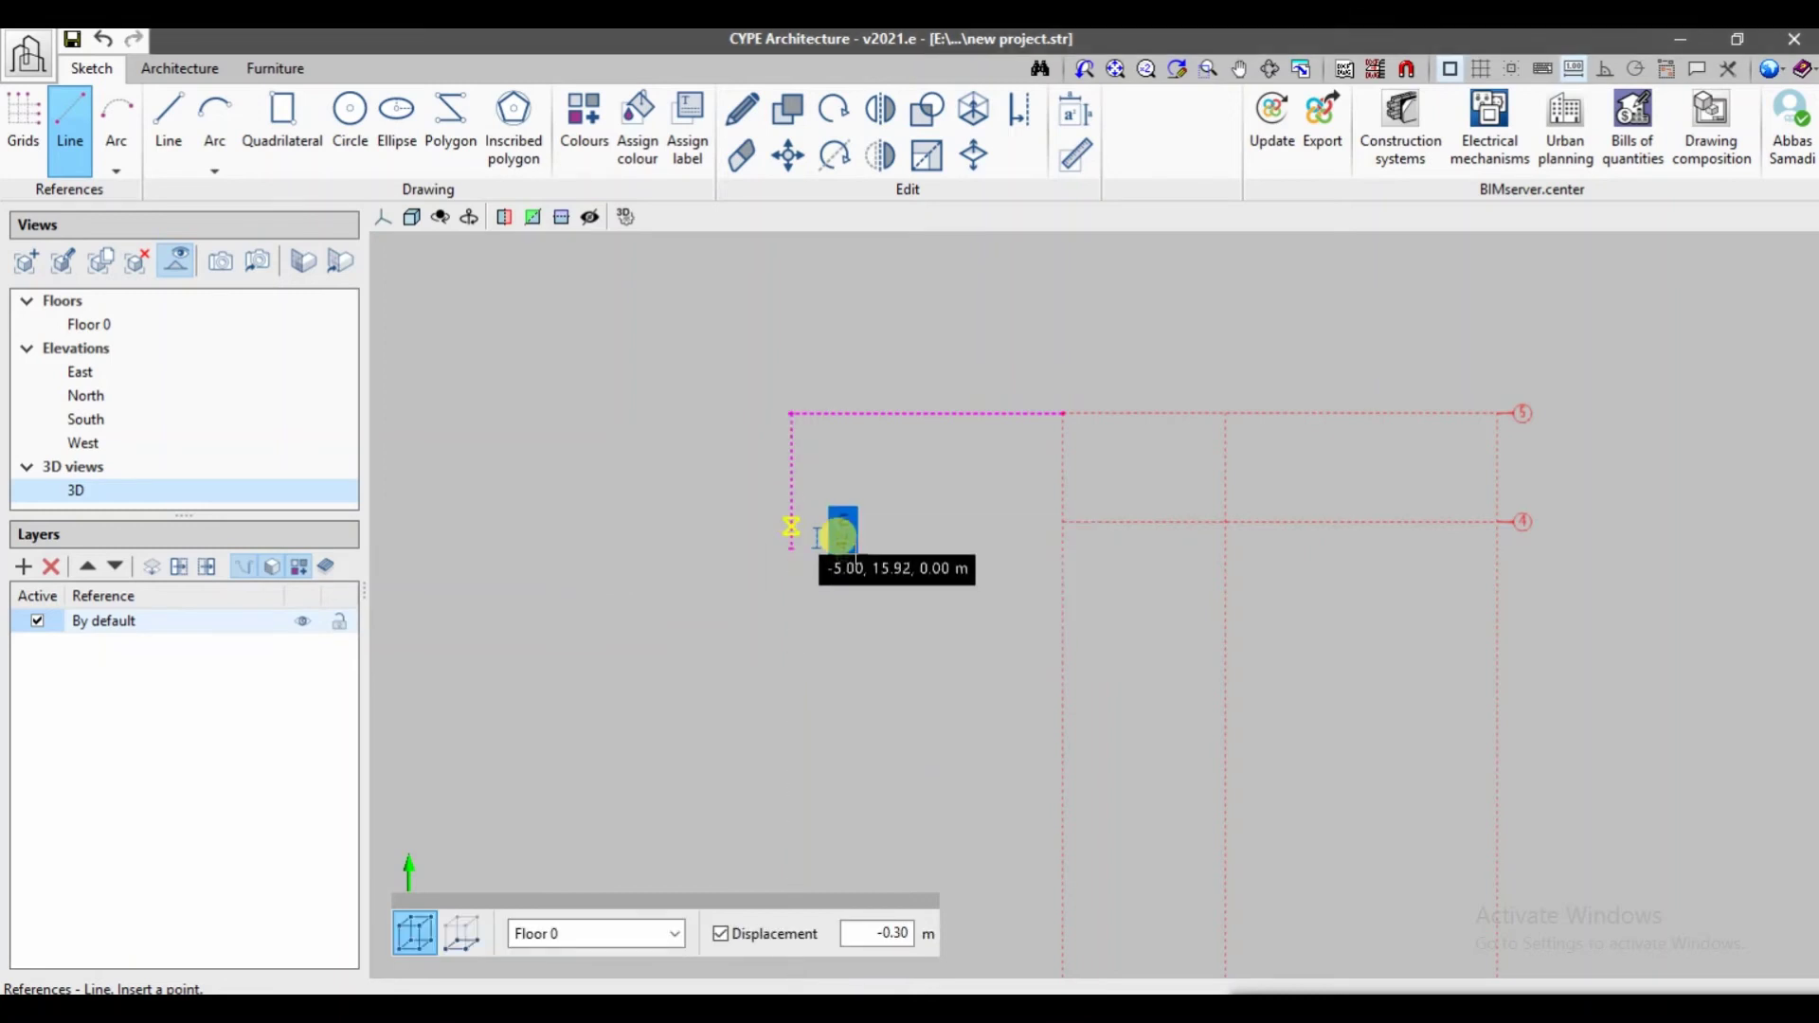
# - Draw a reference line about 5 m long from the free end back to grid line A and end the command
pyautogui.scroll(1, 857, 545)
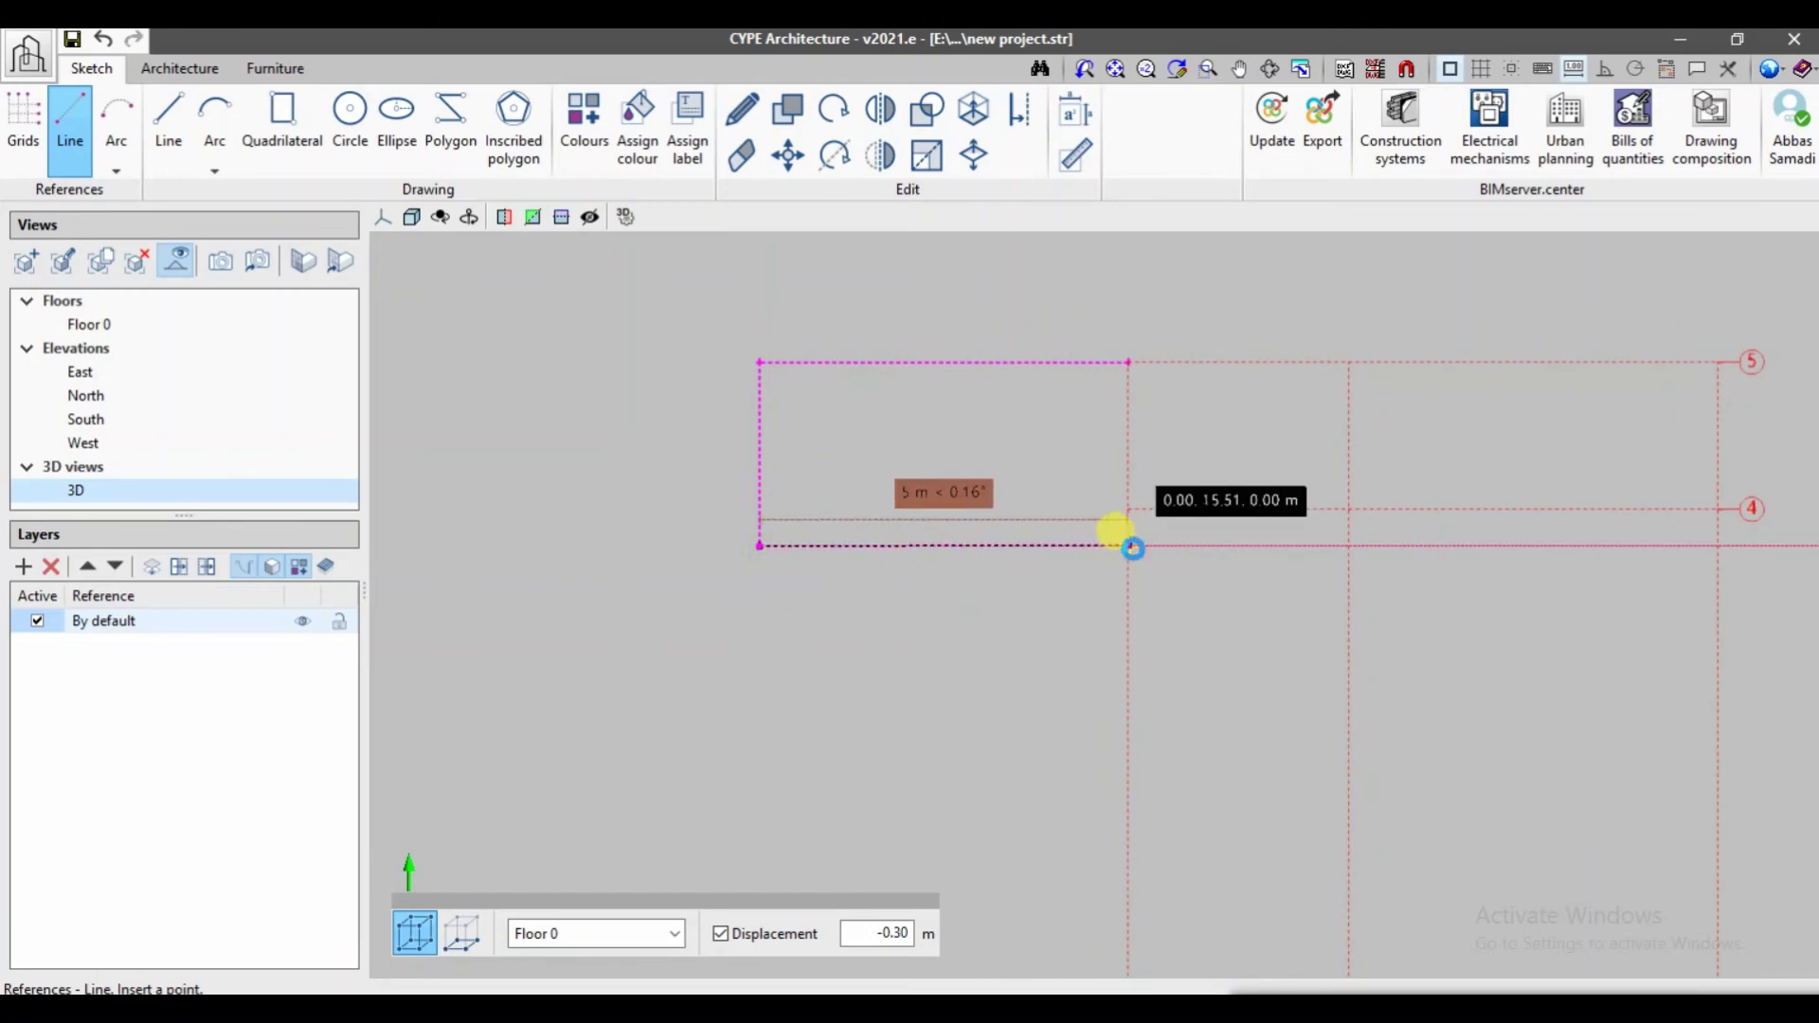
pyautogui.click(1132, 547)
pyautogui.press('Return')
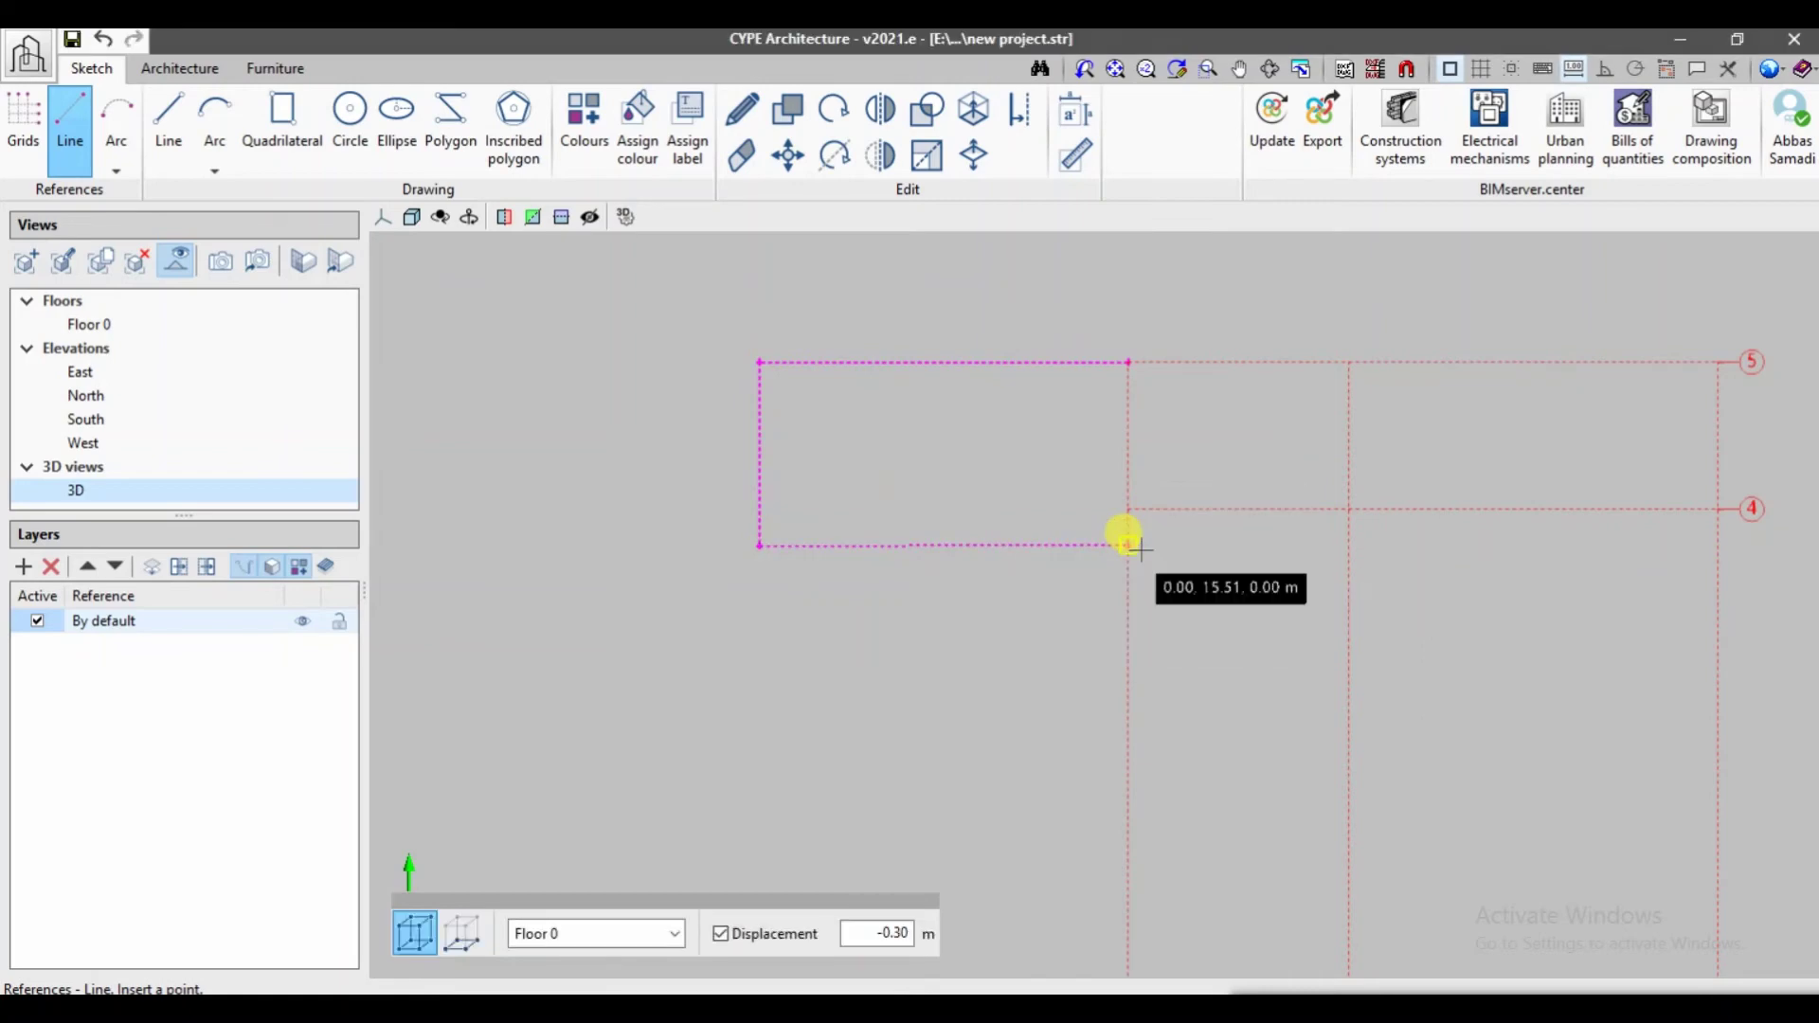
pyautogui.press('Escape')
# - Examine the three reference lines beside the grid in plan and from an angled 3D view
pyautogui.scroll(-1, 1099, 591)
pyautogui.scroll(-2, 995, 474)
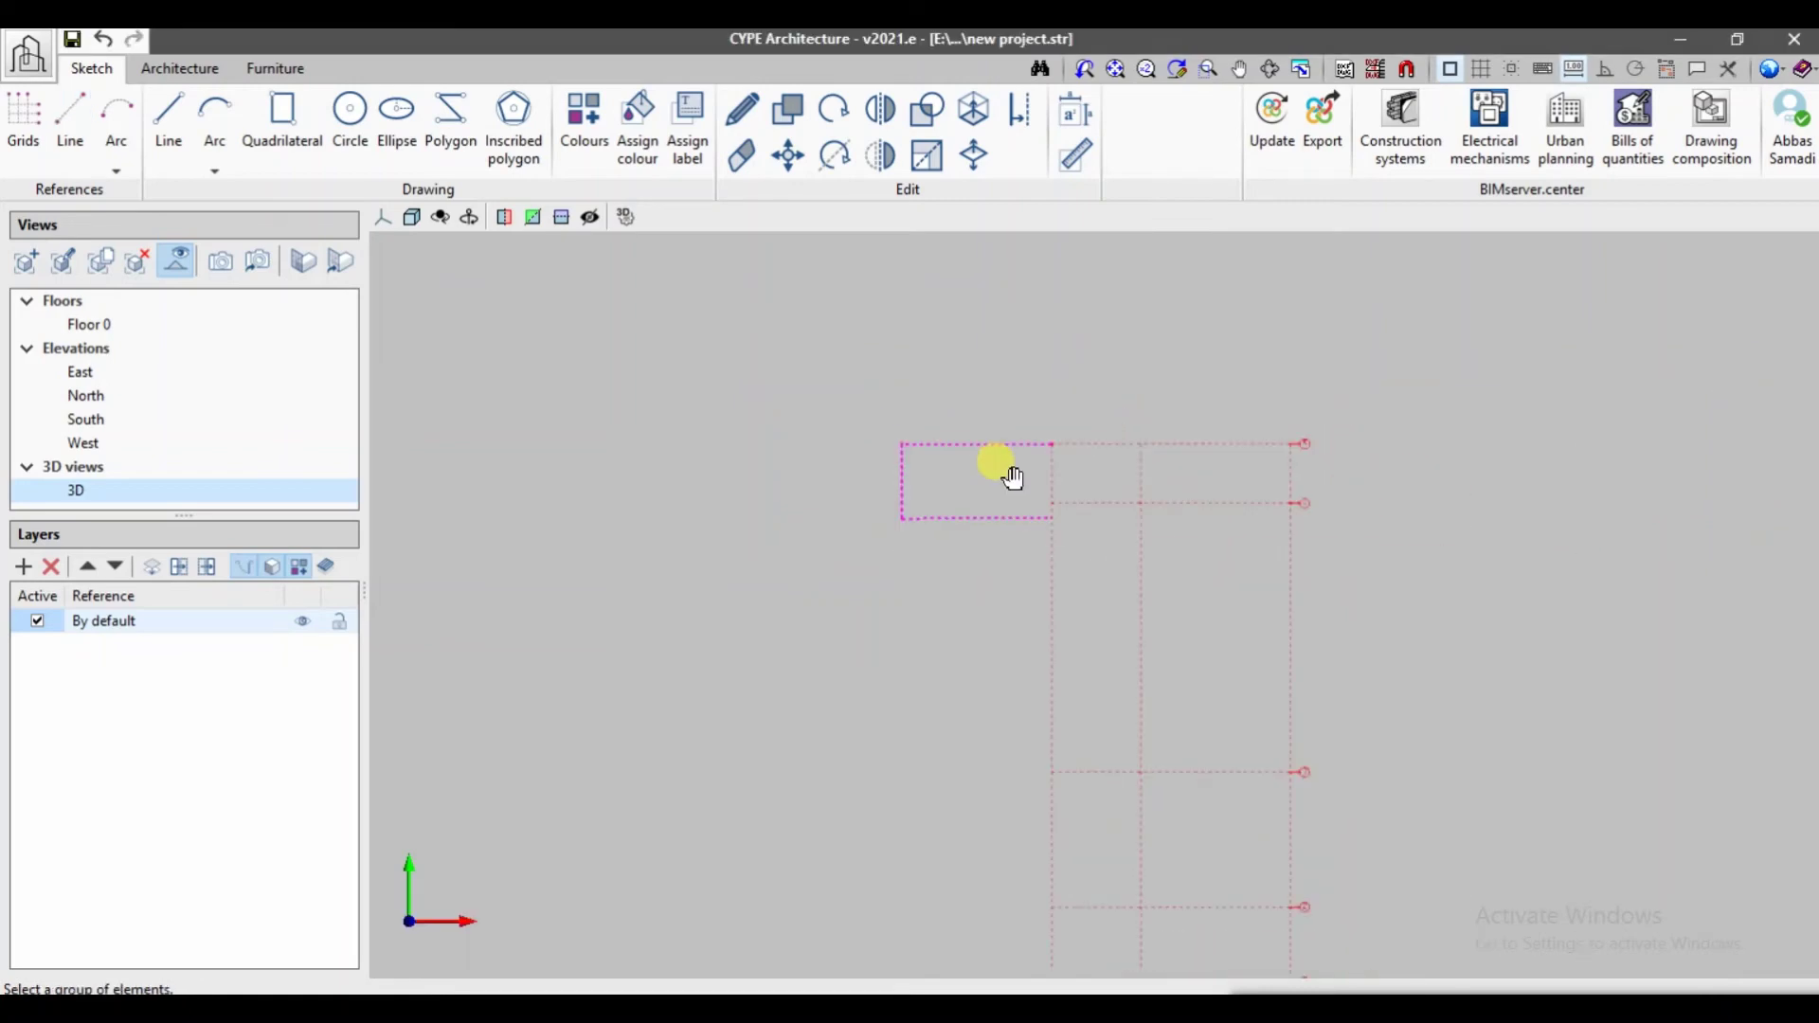
pyautogui.scroll(1, 910, 496)
pyautogui.moveTo(890, 508); pyautogui.dragTo(856, 548, button='middle')
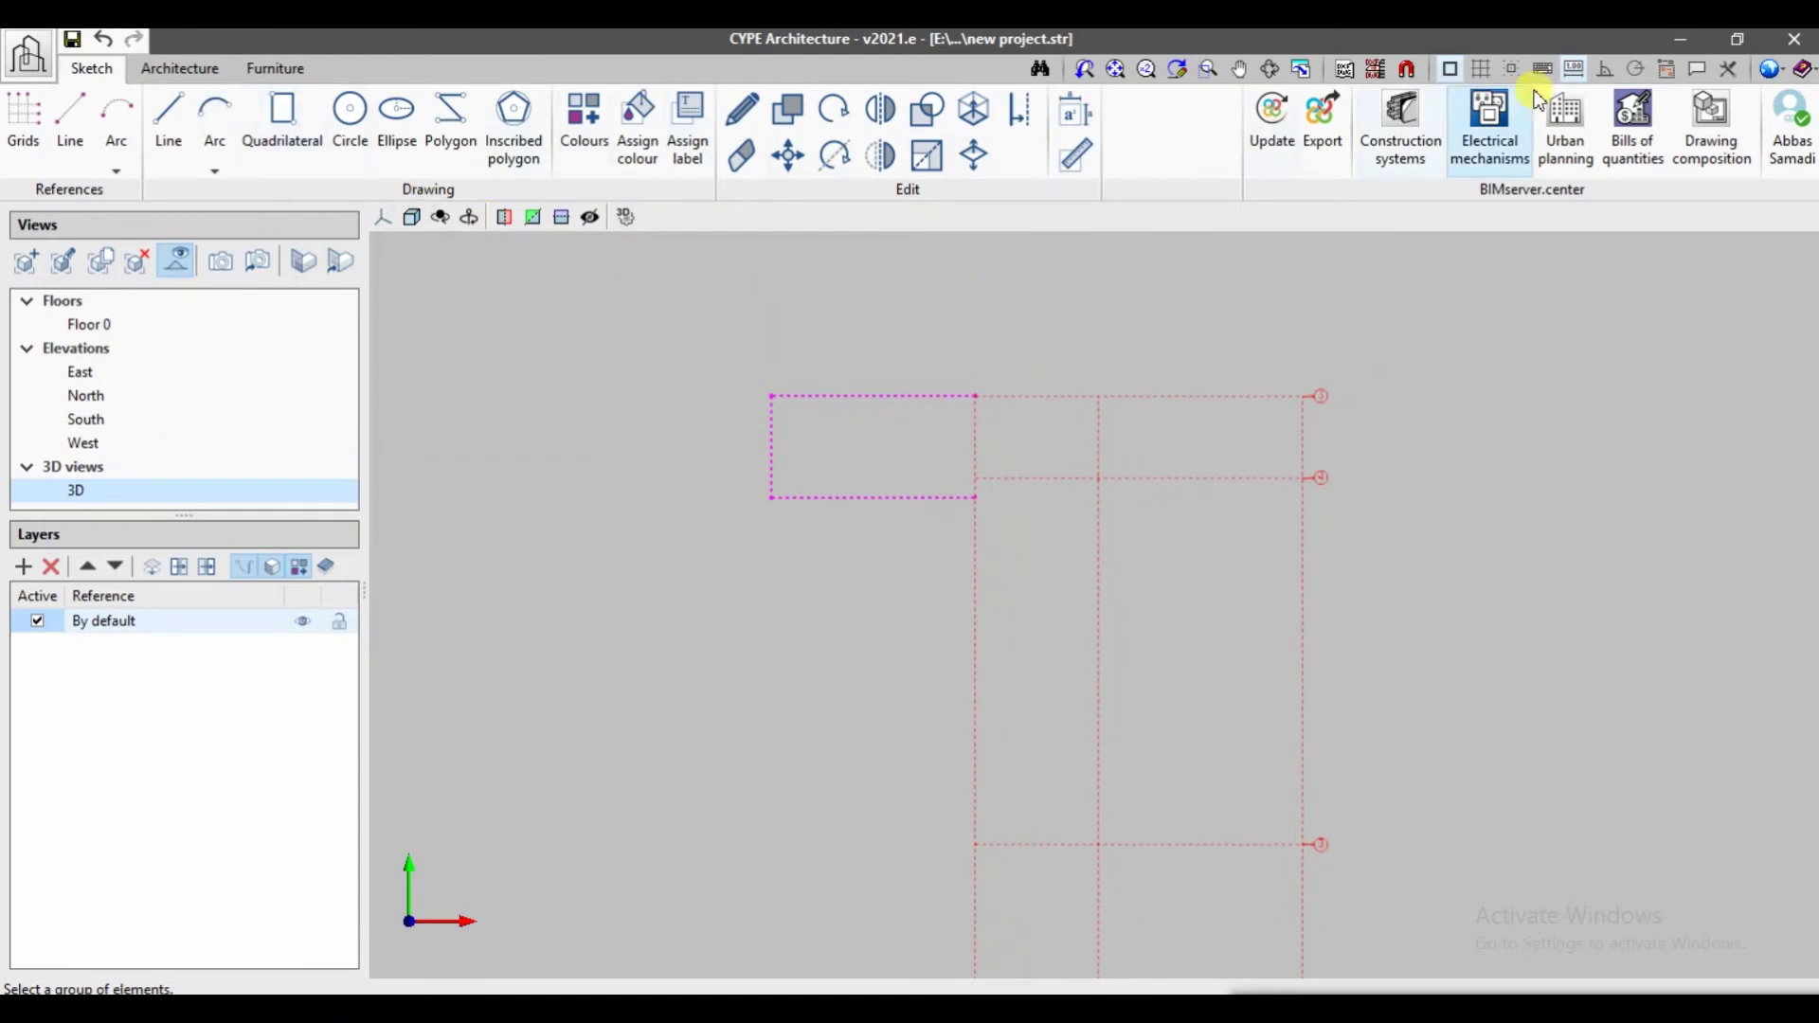
pyautogui.click(1348, 72)
pyautogui.click(1271, 68)
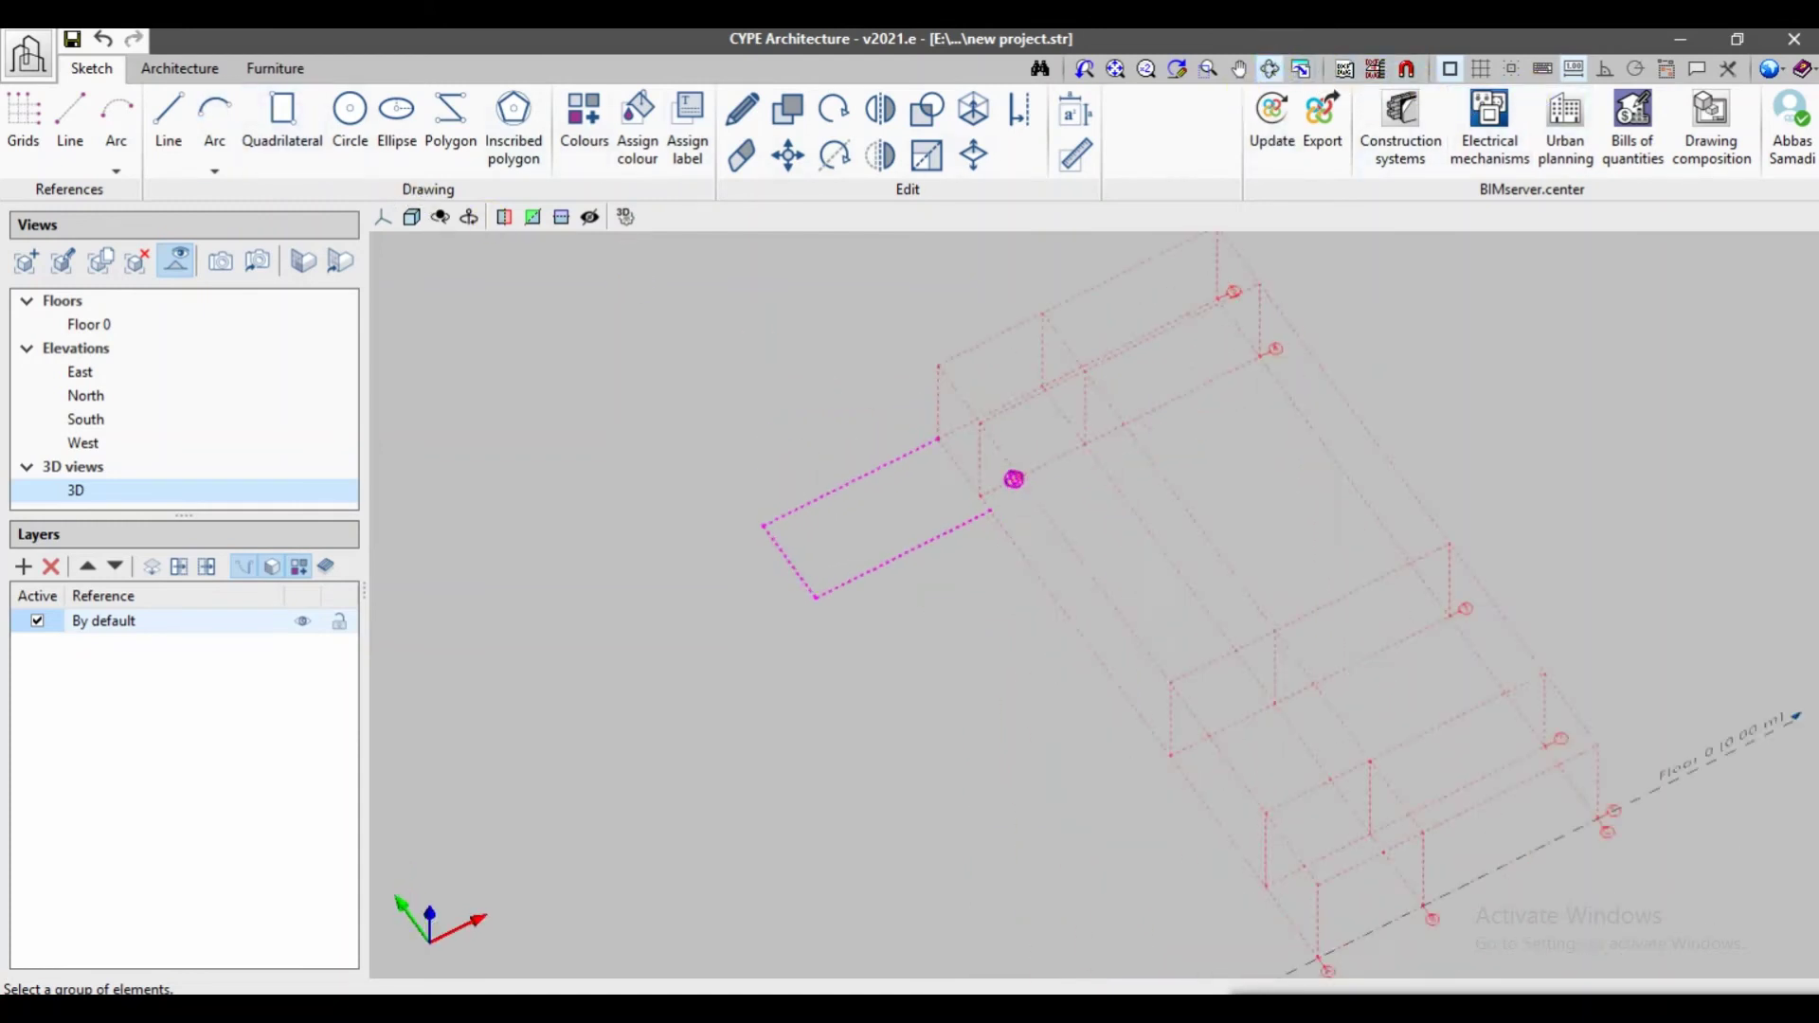
pyautogui.moveTo(1014, 480); pyautogui.dragTo(1006, 521, button='middle')
pyautogui.scroll(3, 1004, 530)
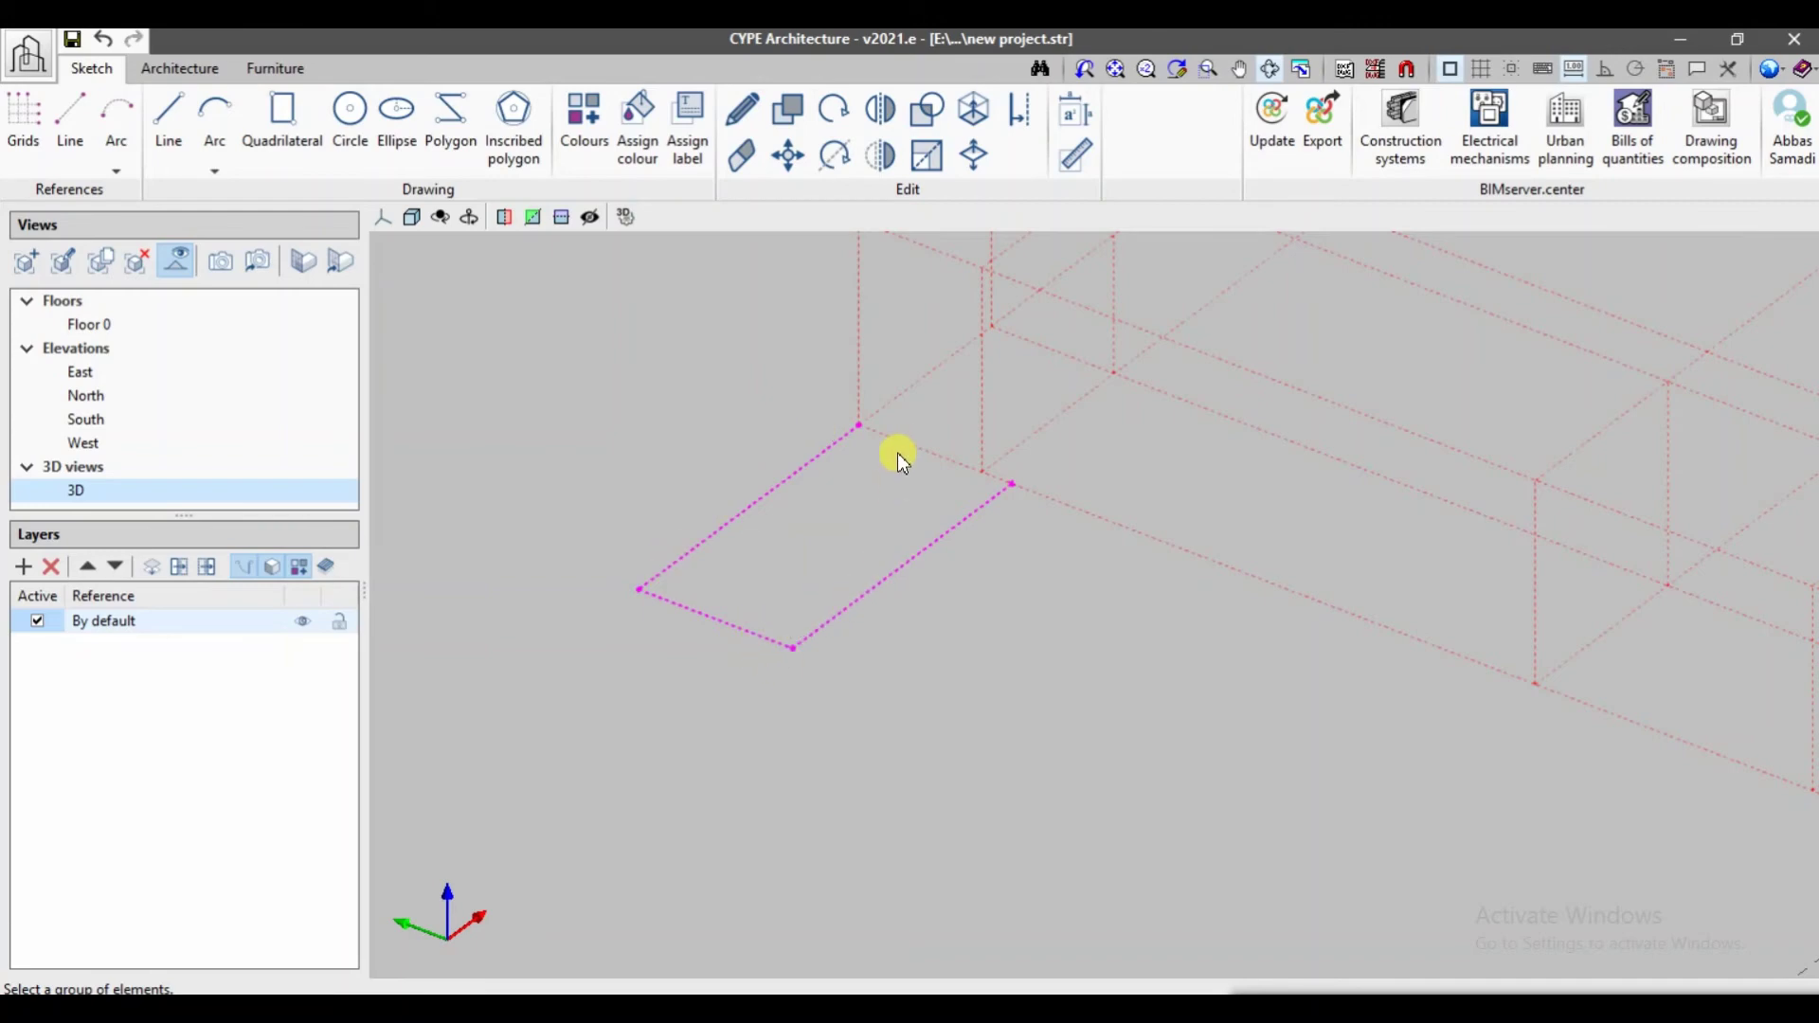
# - Copy the three reference lines six times along grid line A, starting from the A–5 intersection and placing each copy directly against the previous one
pyautogui.click(794, 106)
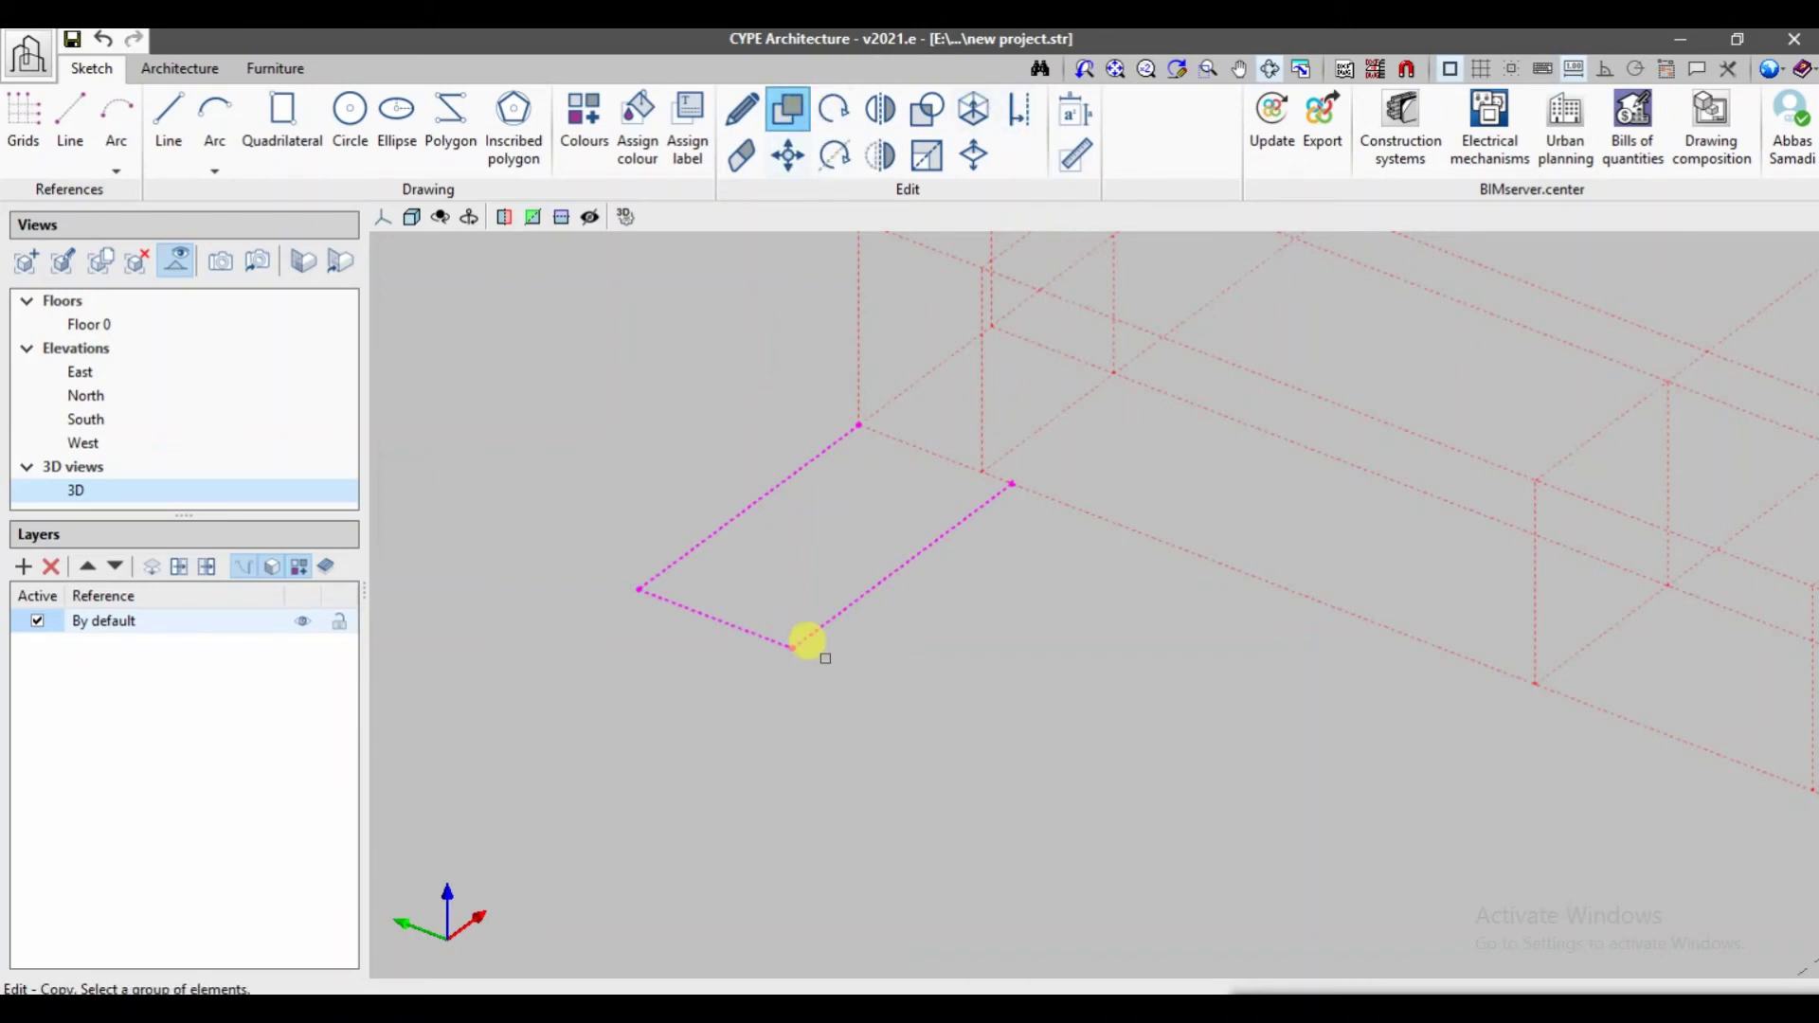
pyautogui.moveTo(804, 637); pyautogui.dragTo(1090, 550, button='middle')
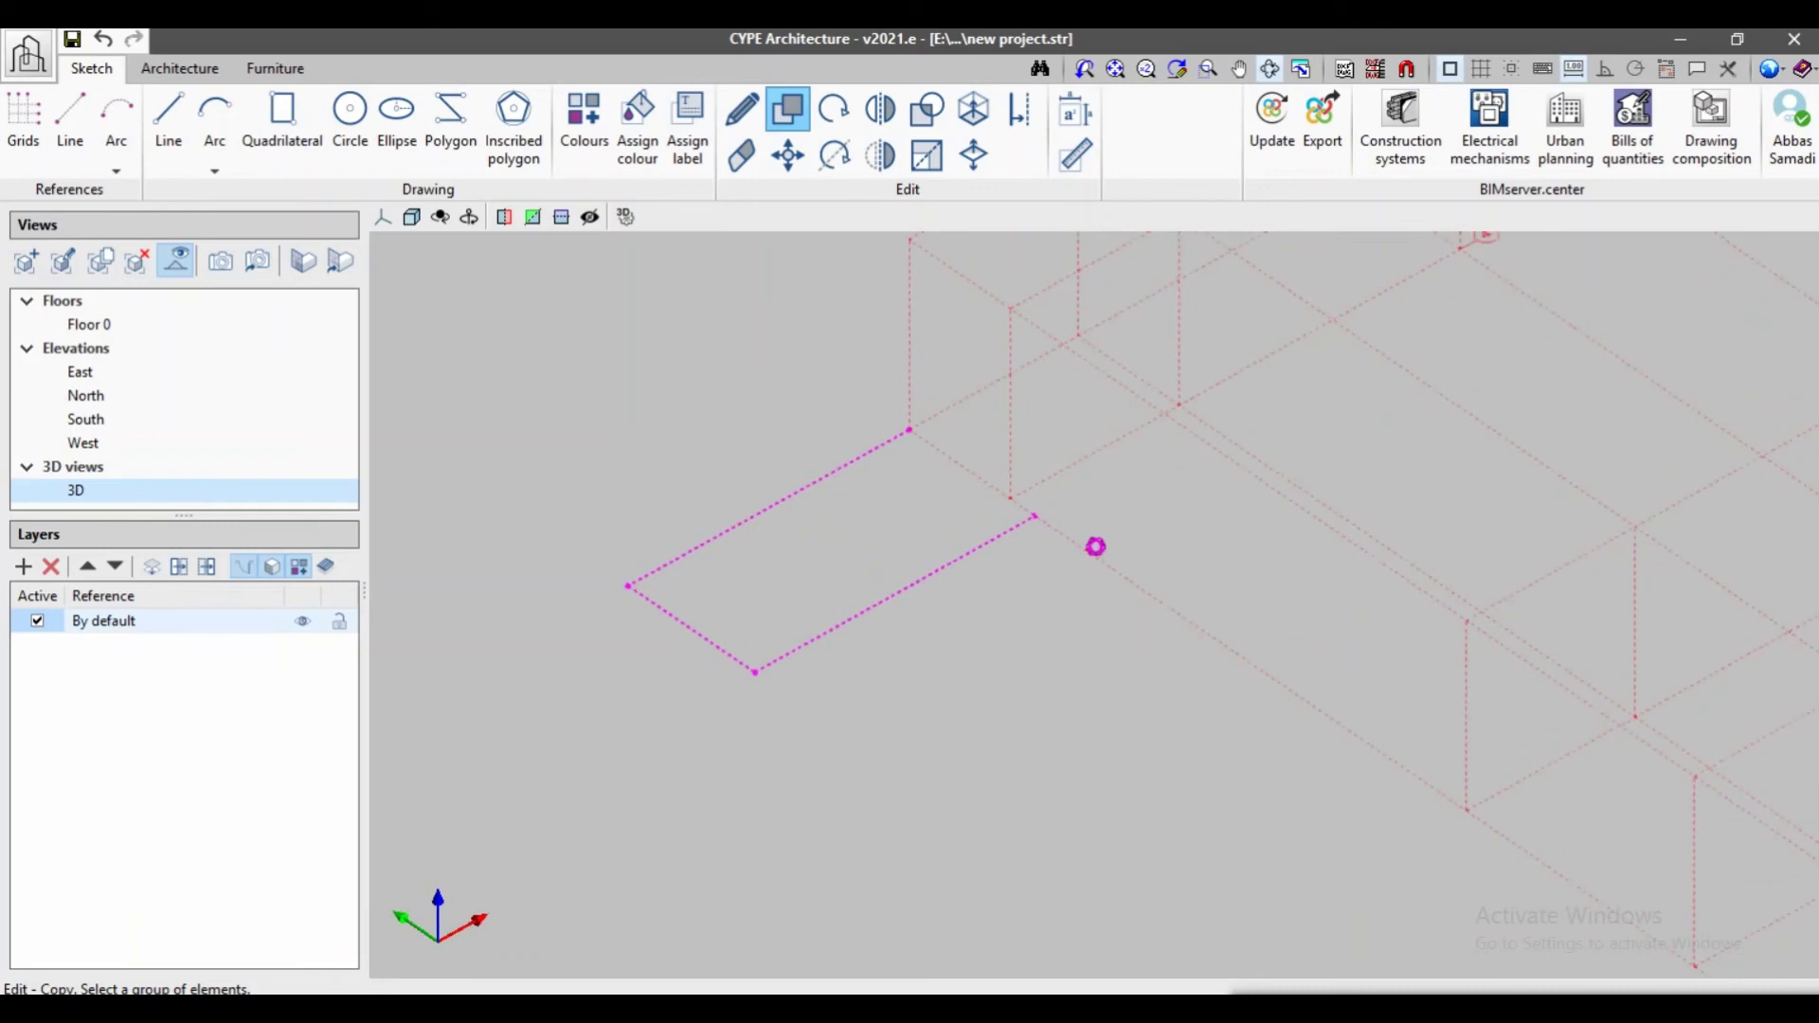
pyautogui.click(1271, 75)
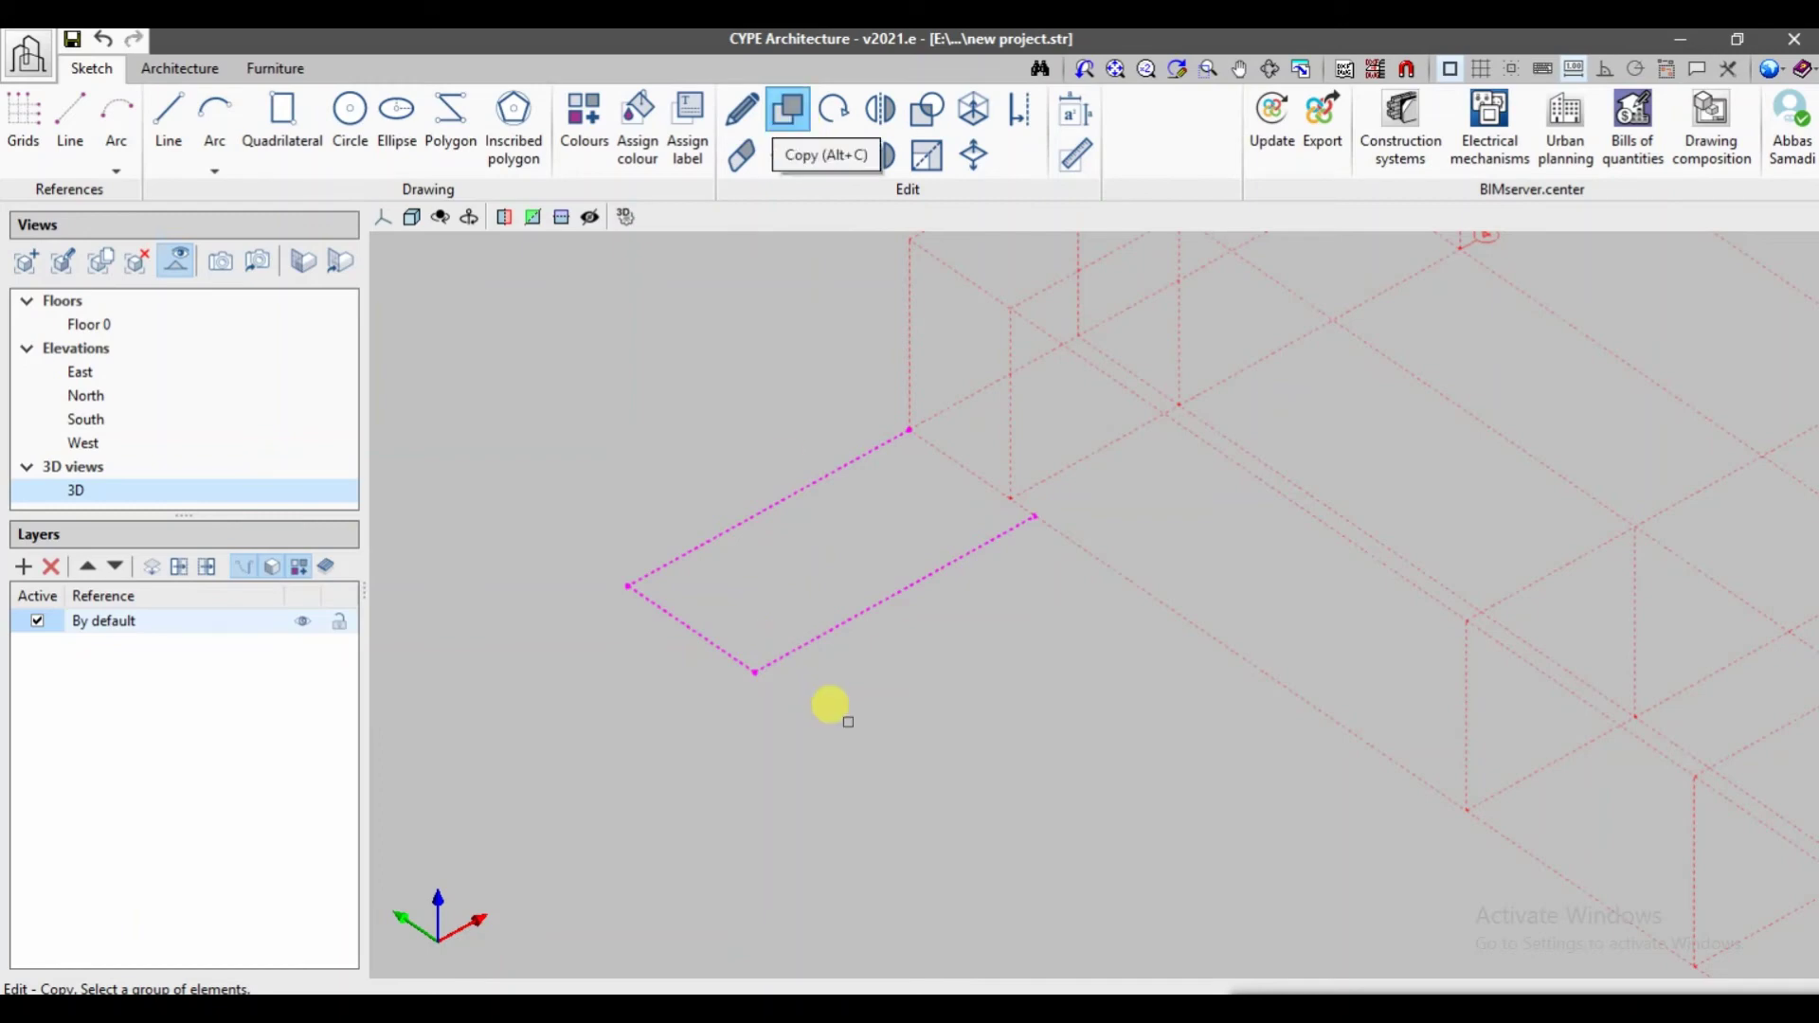
pyautogui.click(834, 709)
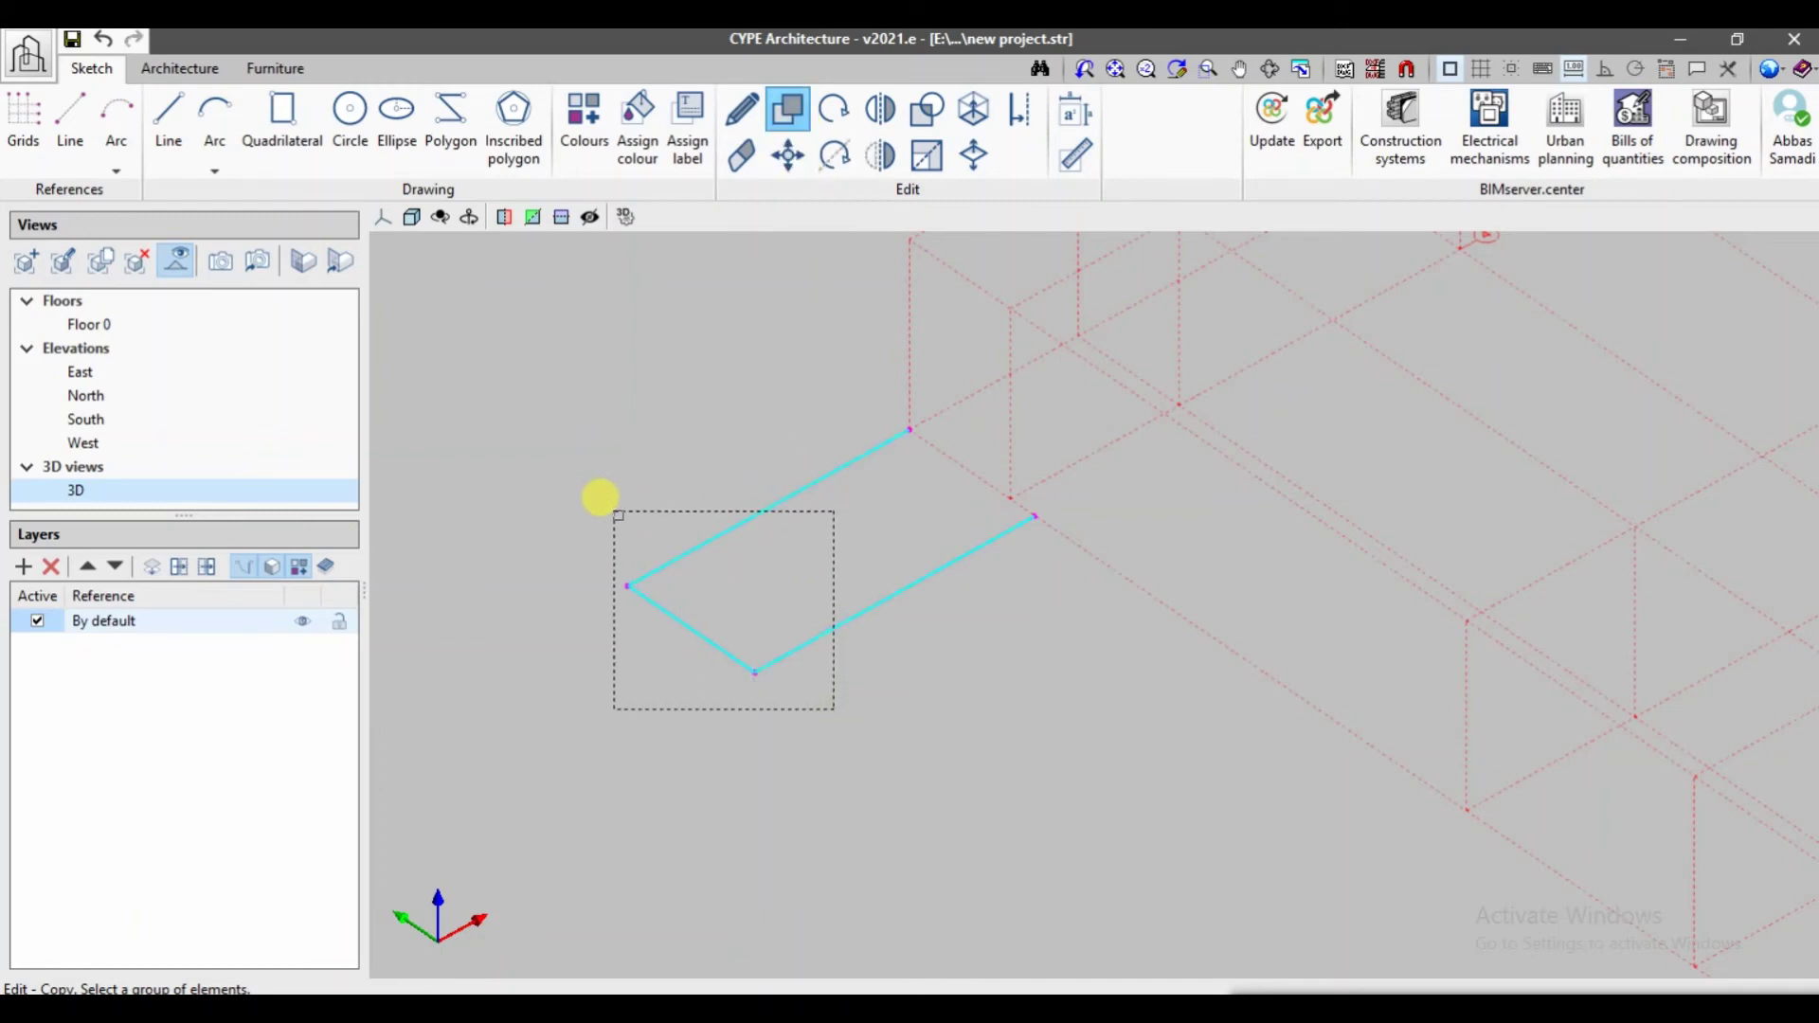
pyautogui.click(601, 496)
pyautogui.rightClick(1002, 577)
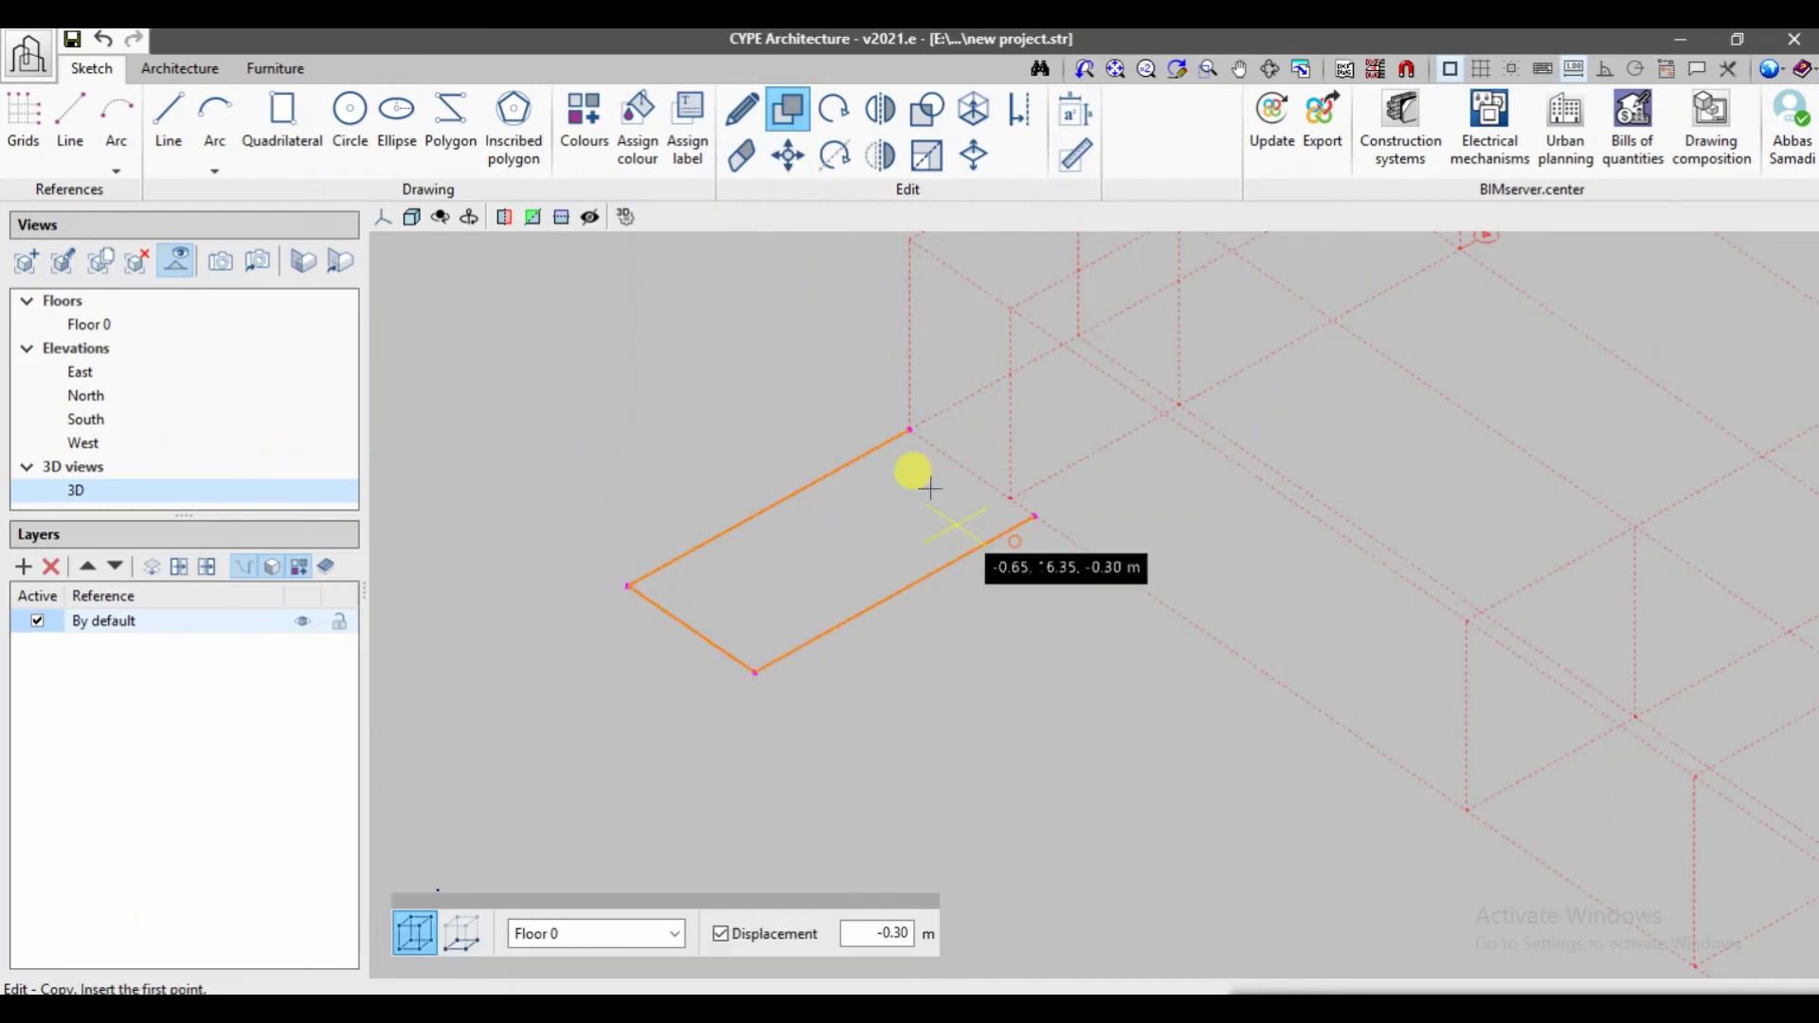
pyautogui.click(909, 431)
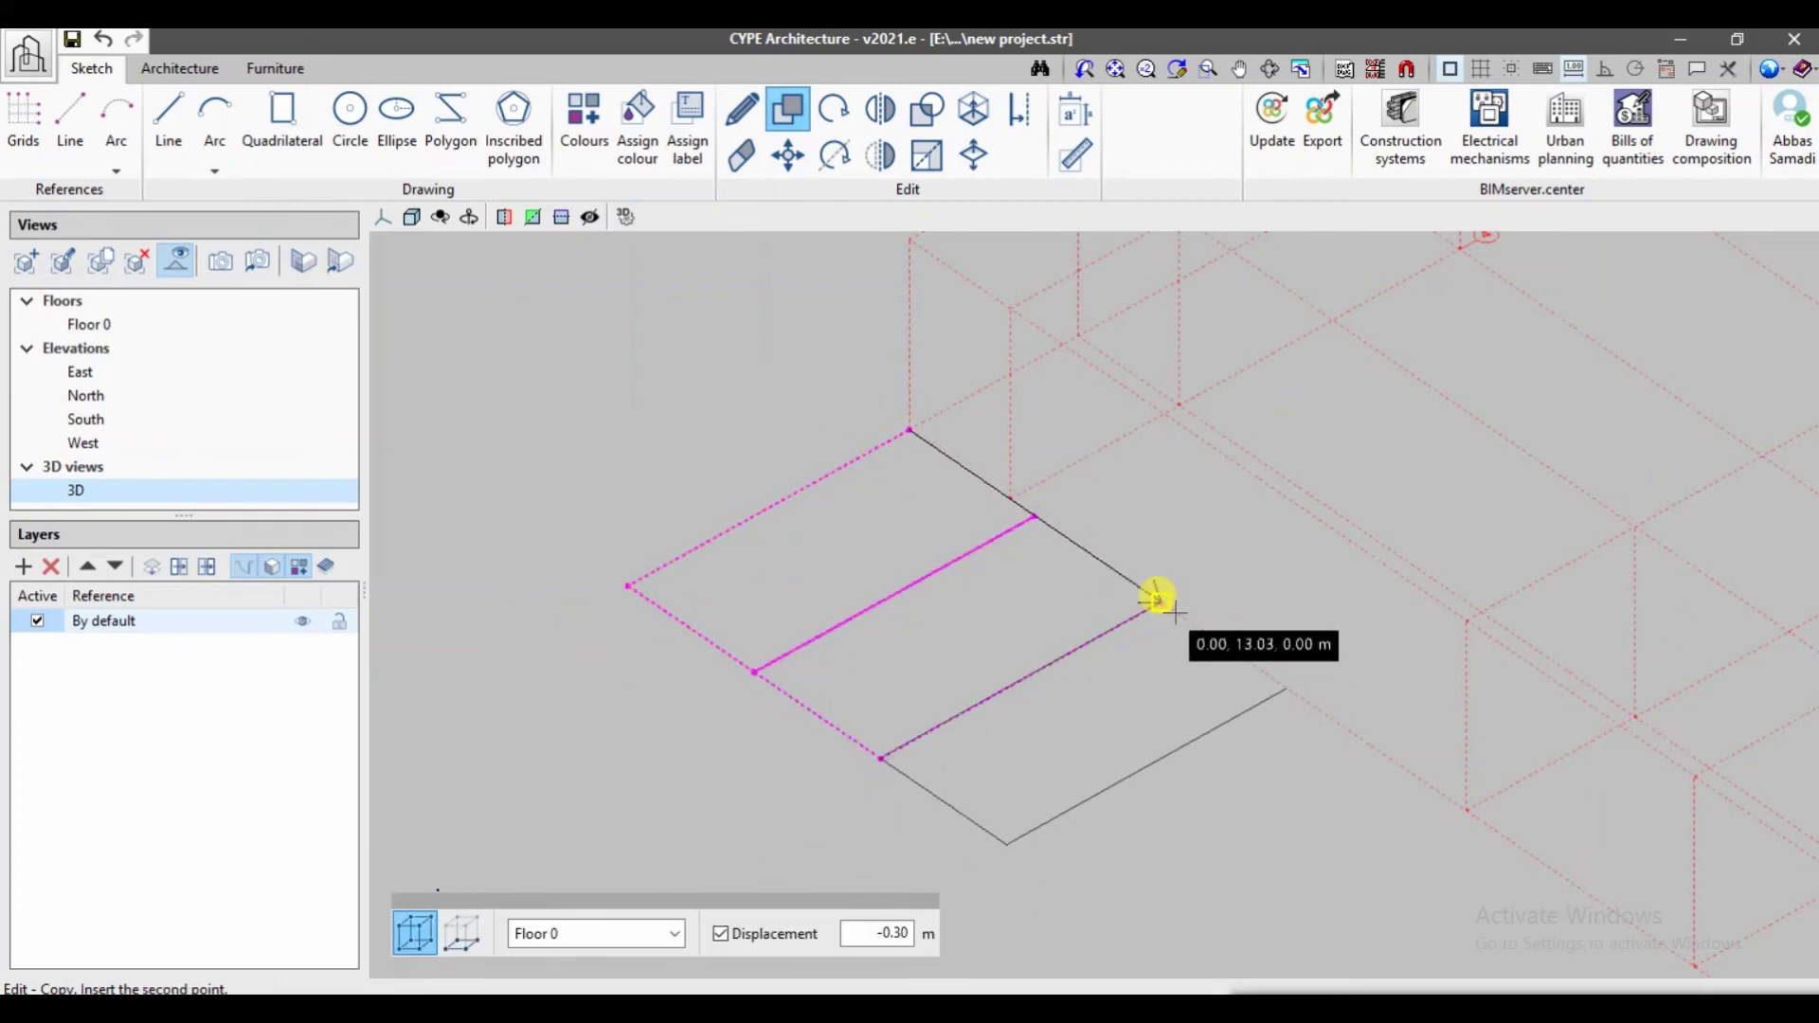
pyautogui.moveTo(1164, 597); pyautogui.dragTo(746, 282, button='middle')
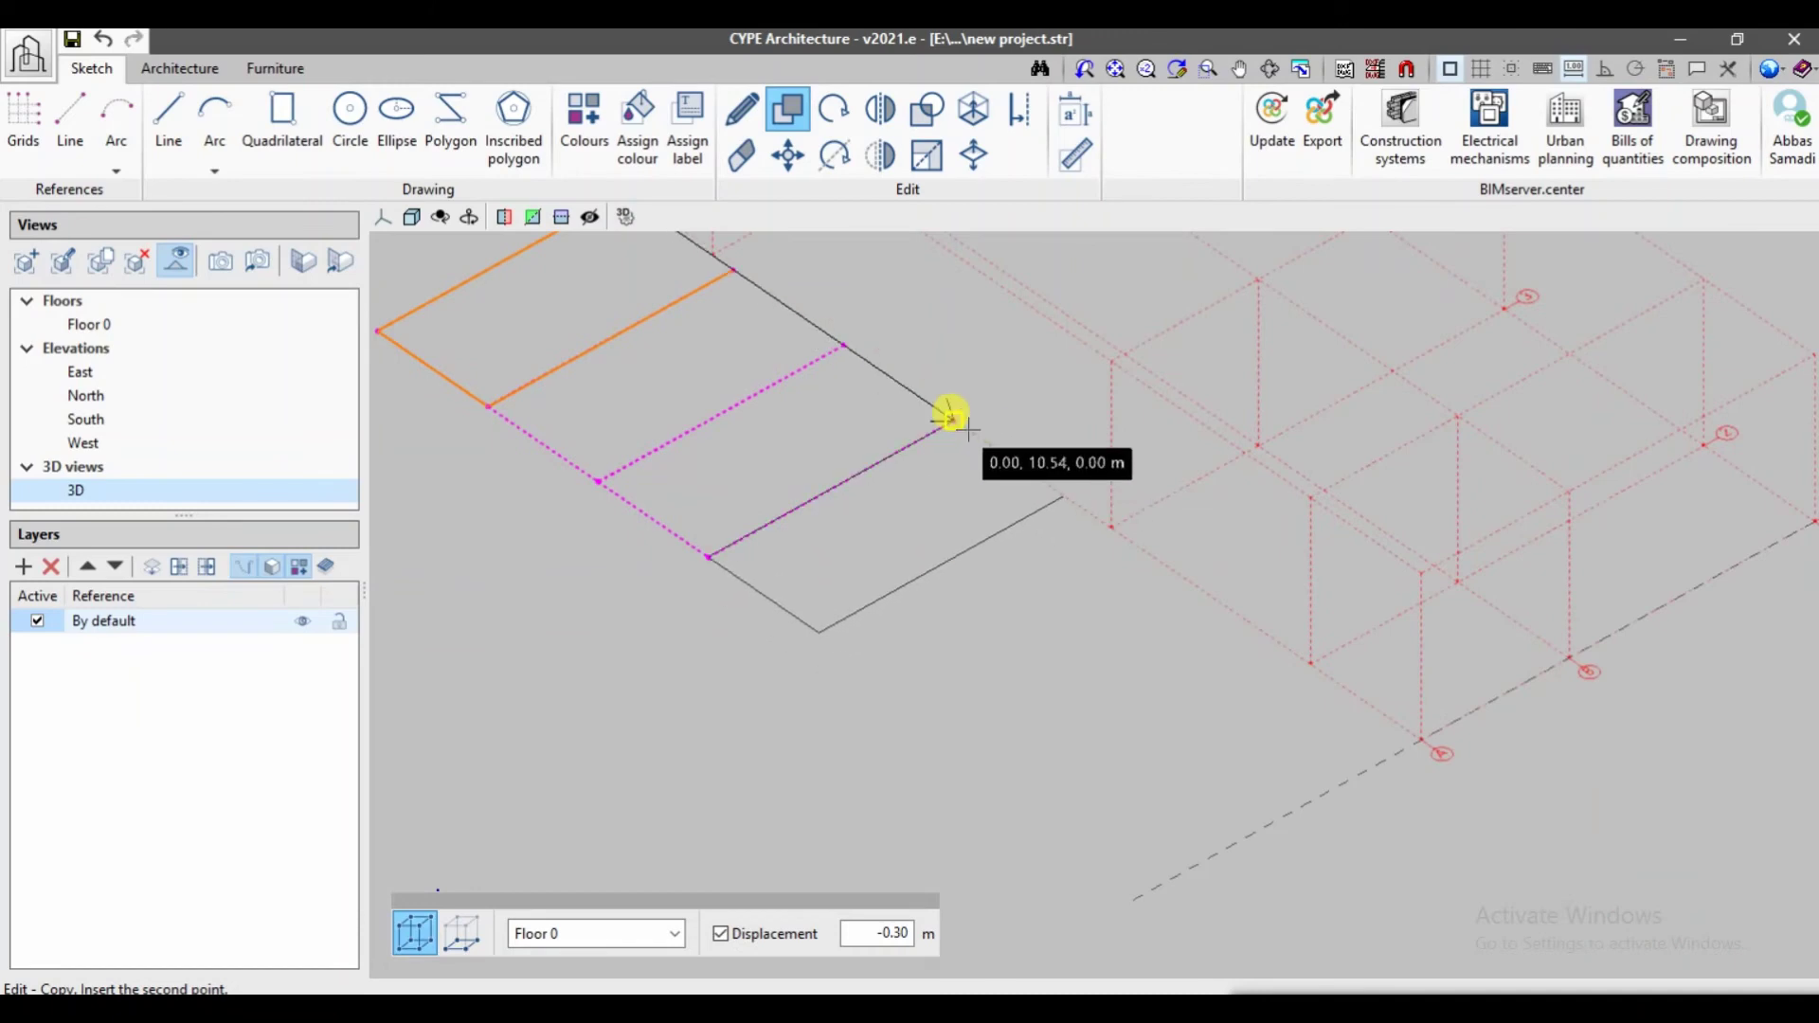
pyautogui.scroll(-2, 975, 426)
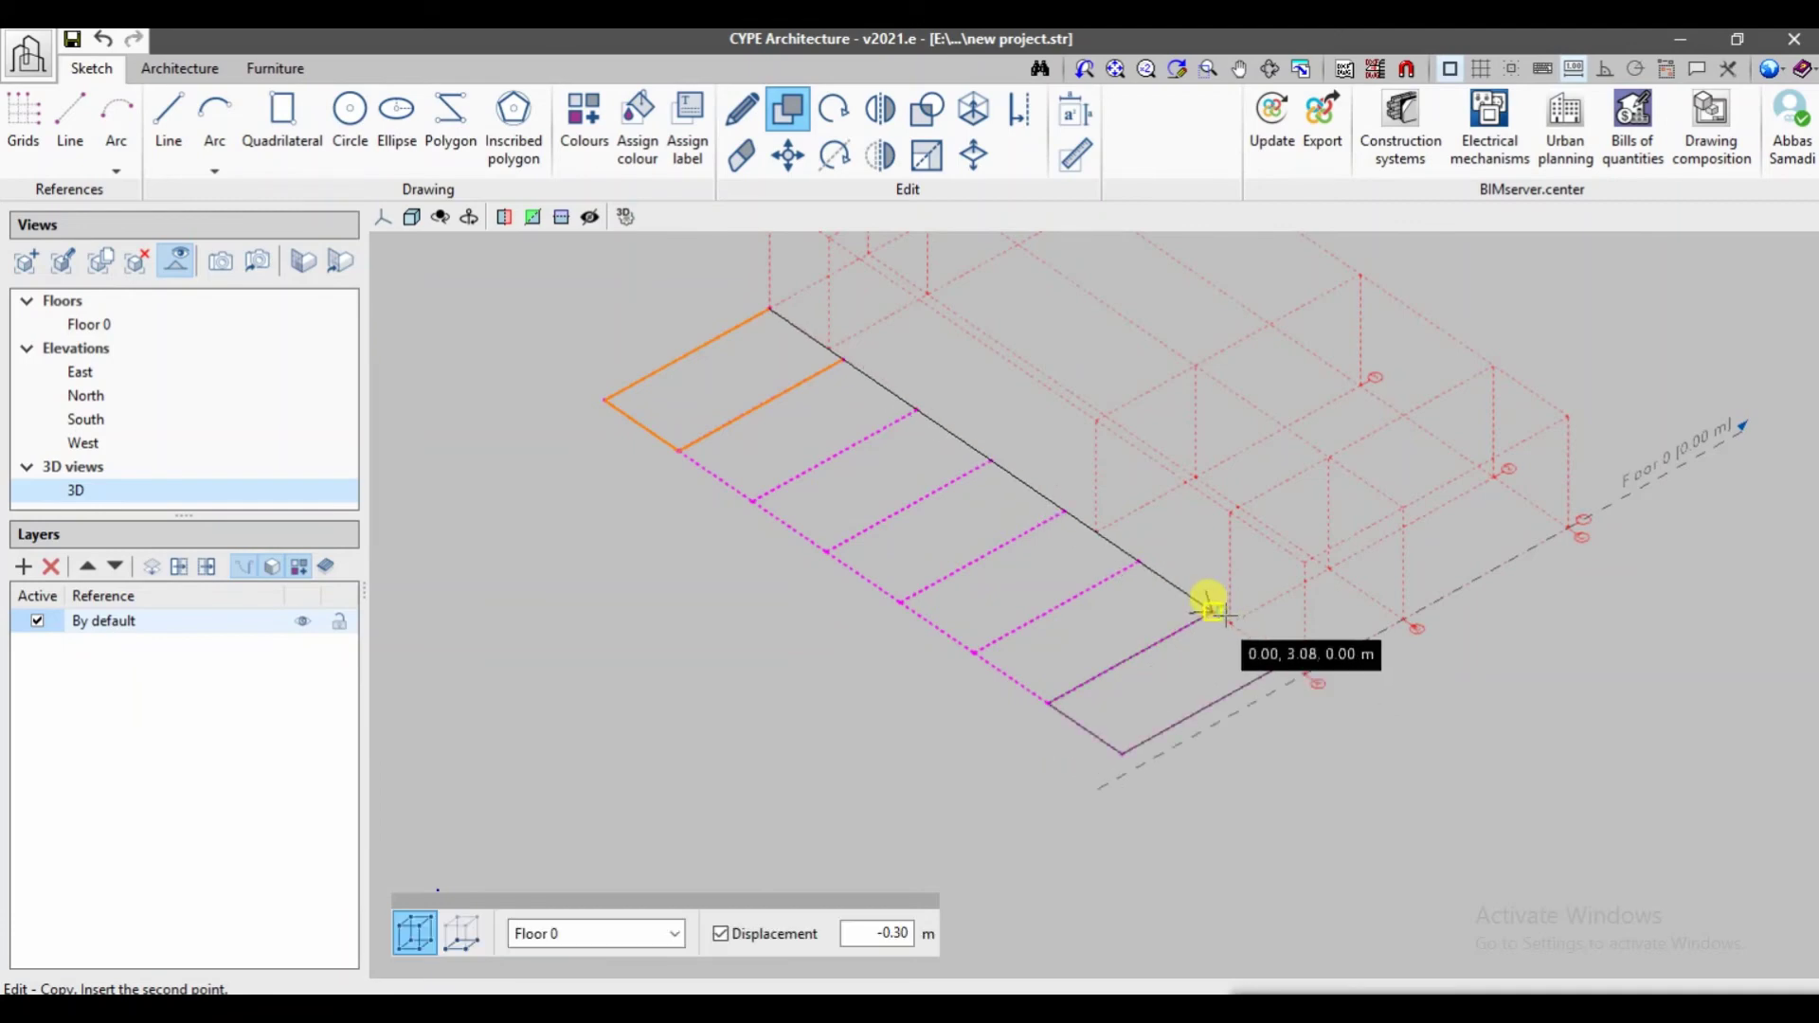
pyautogui.click(1099, 571)
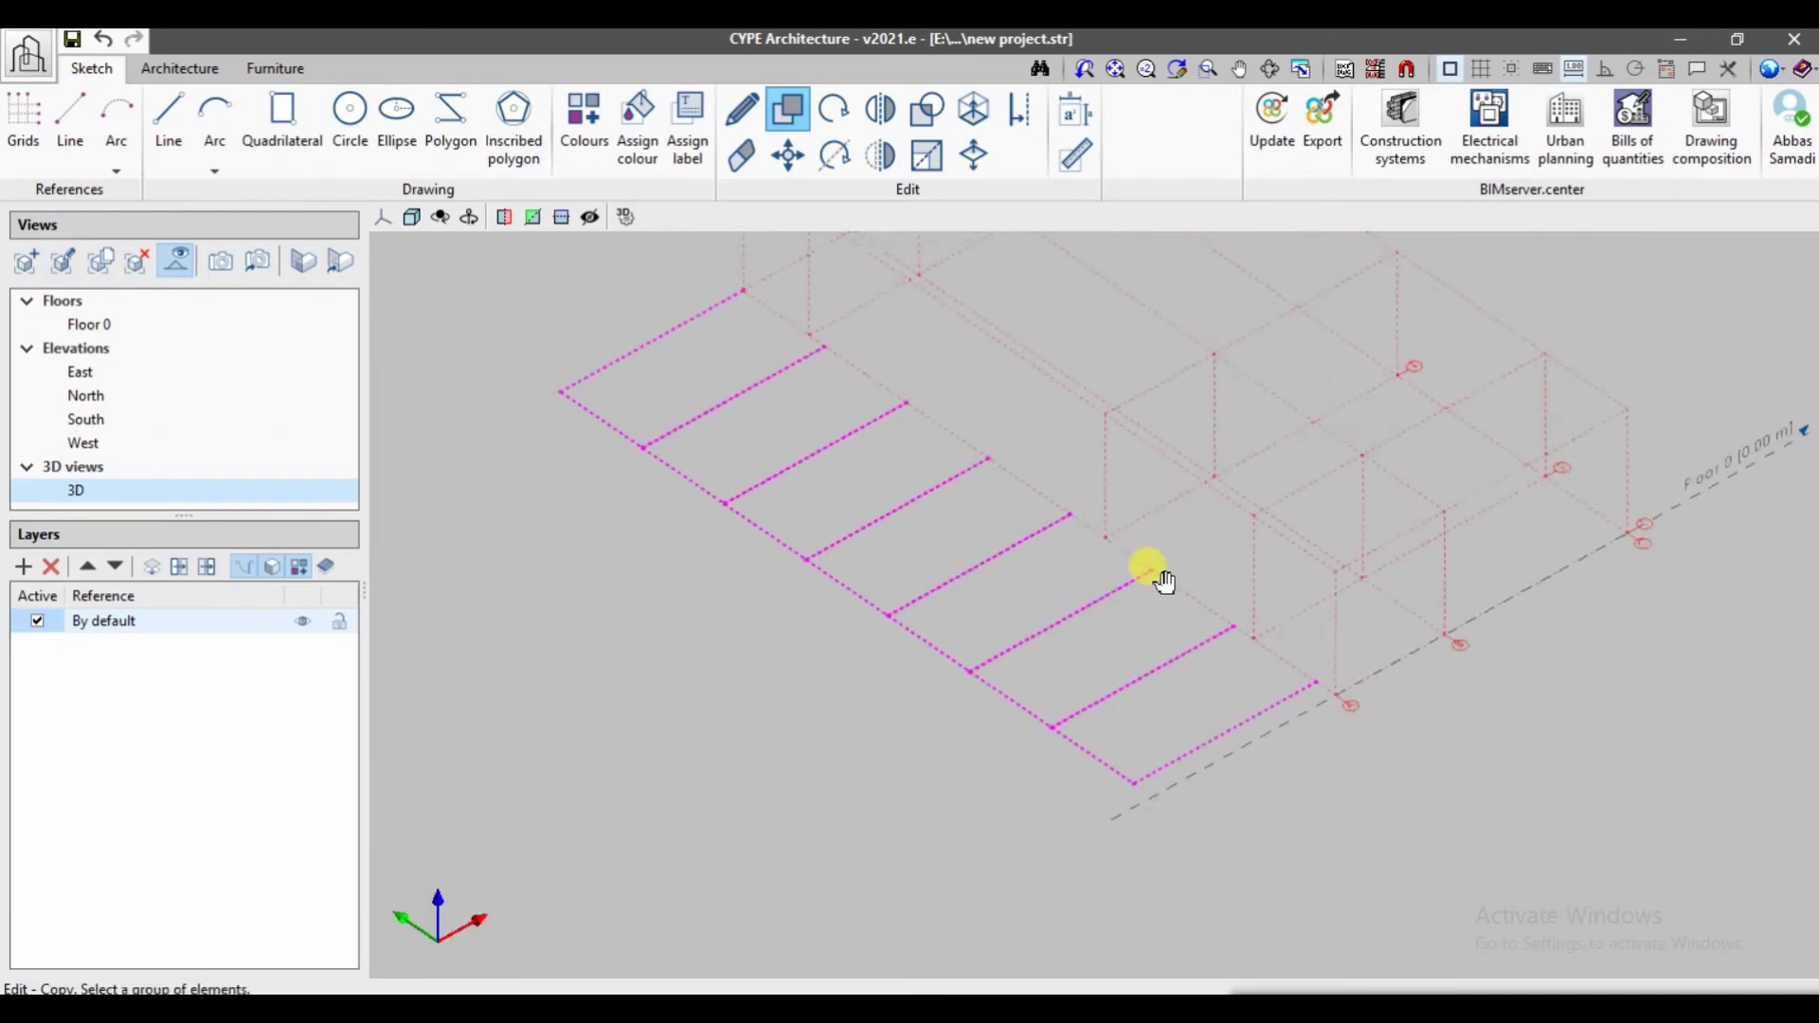
pyautogui.press('Escape')
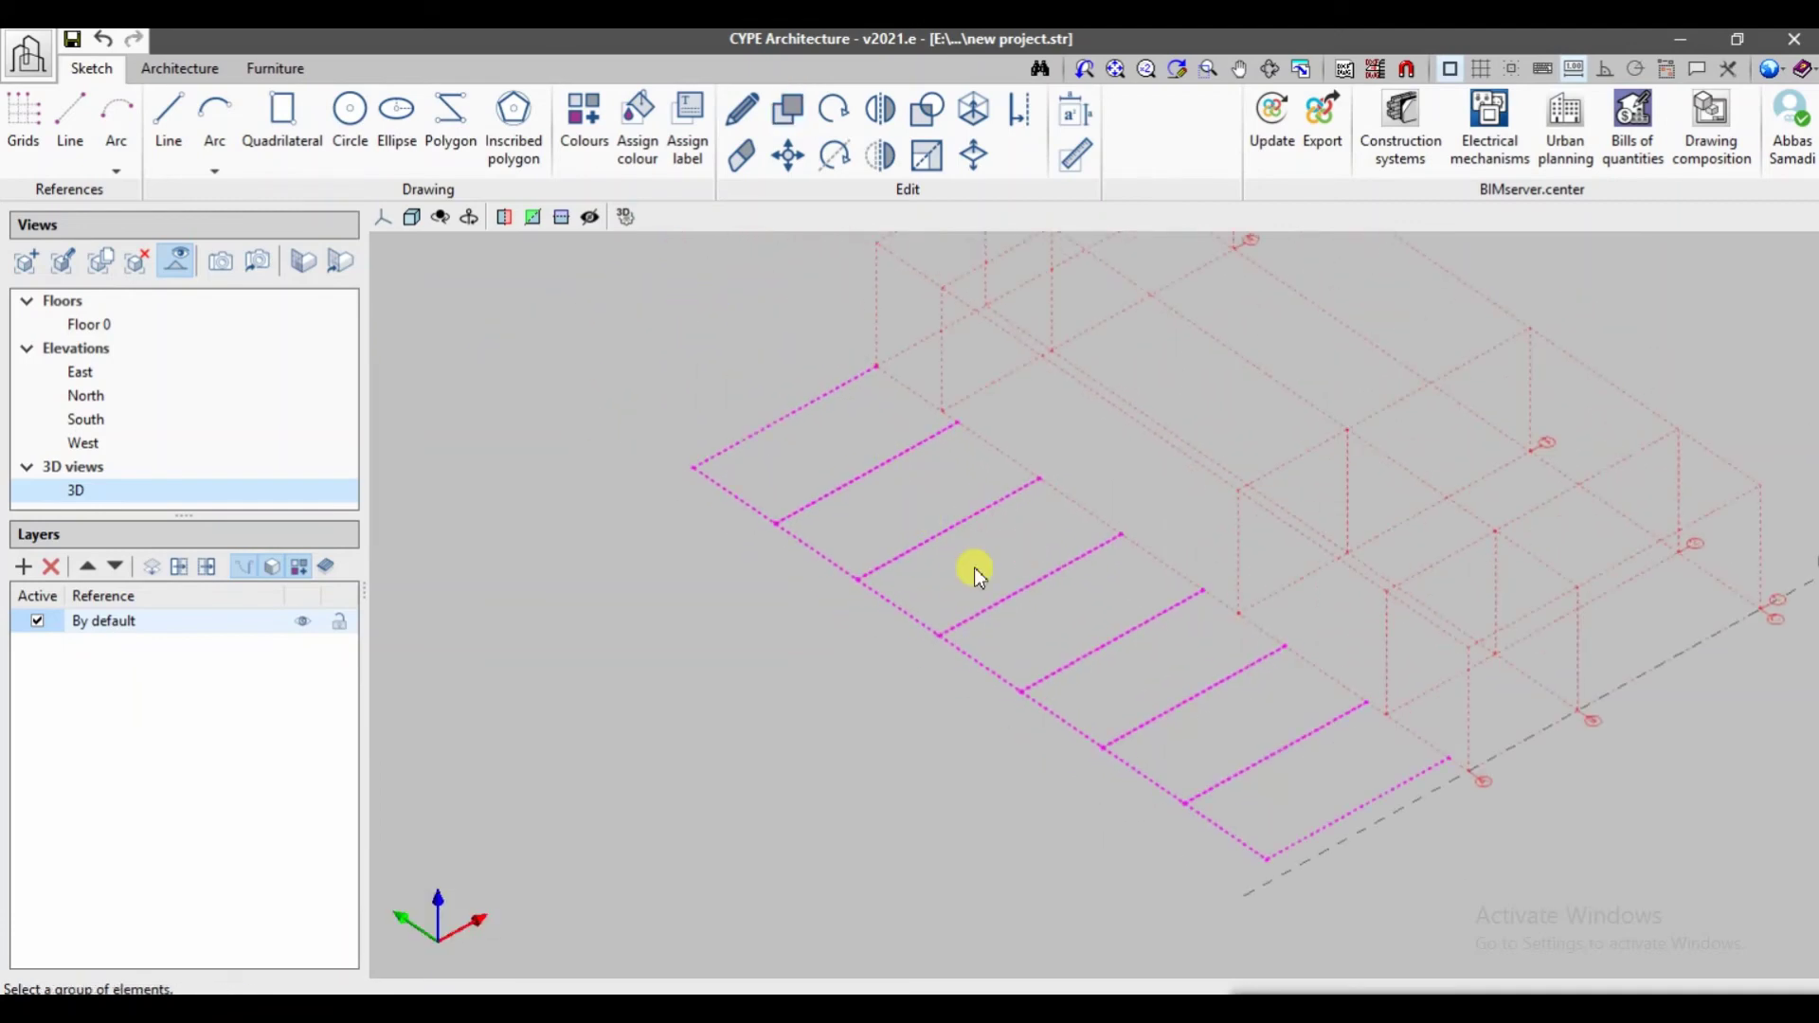
# - Delete the four copied line sets farthest from grid line 5, keeping only the first three bays
pyautogui.click(741, 158)
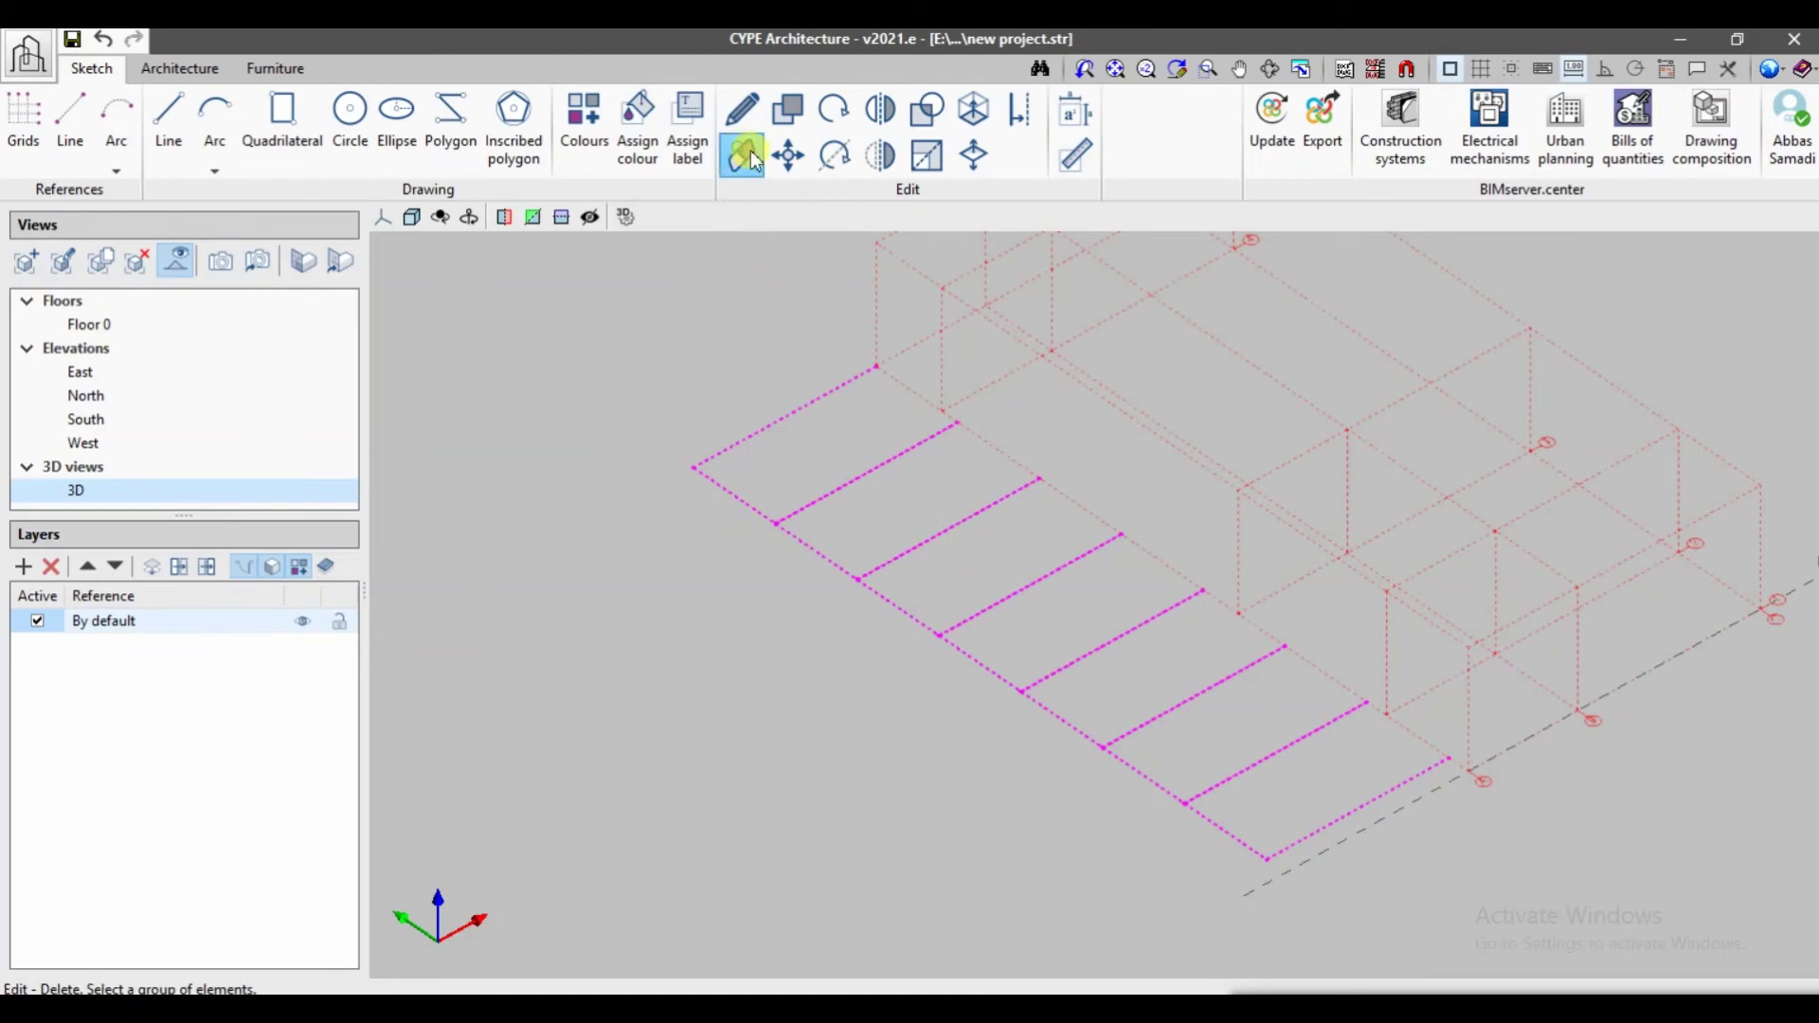
pyautogui.moveTo(1350, 867); pyautogui.dragTo(1282, 788, button='middle')
pyautogui.moveTo(1250, 794); pyautogui.dragTo(1033, 645)
pyautogui.click(1012, 595)
pyautogui.moveTo(943, 574)
pyautogui.mouseDown()
pyautogui.moveTo(894, 627)
pyautogui.moveTo(957, 605)
pyautogui.mouseUp()
pyautogui.rightClick(890, 627)
pyautogui.scroll(-2, 948, 663)
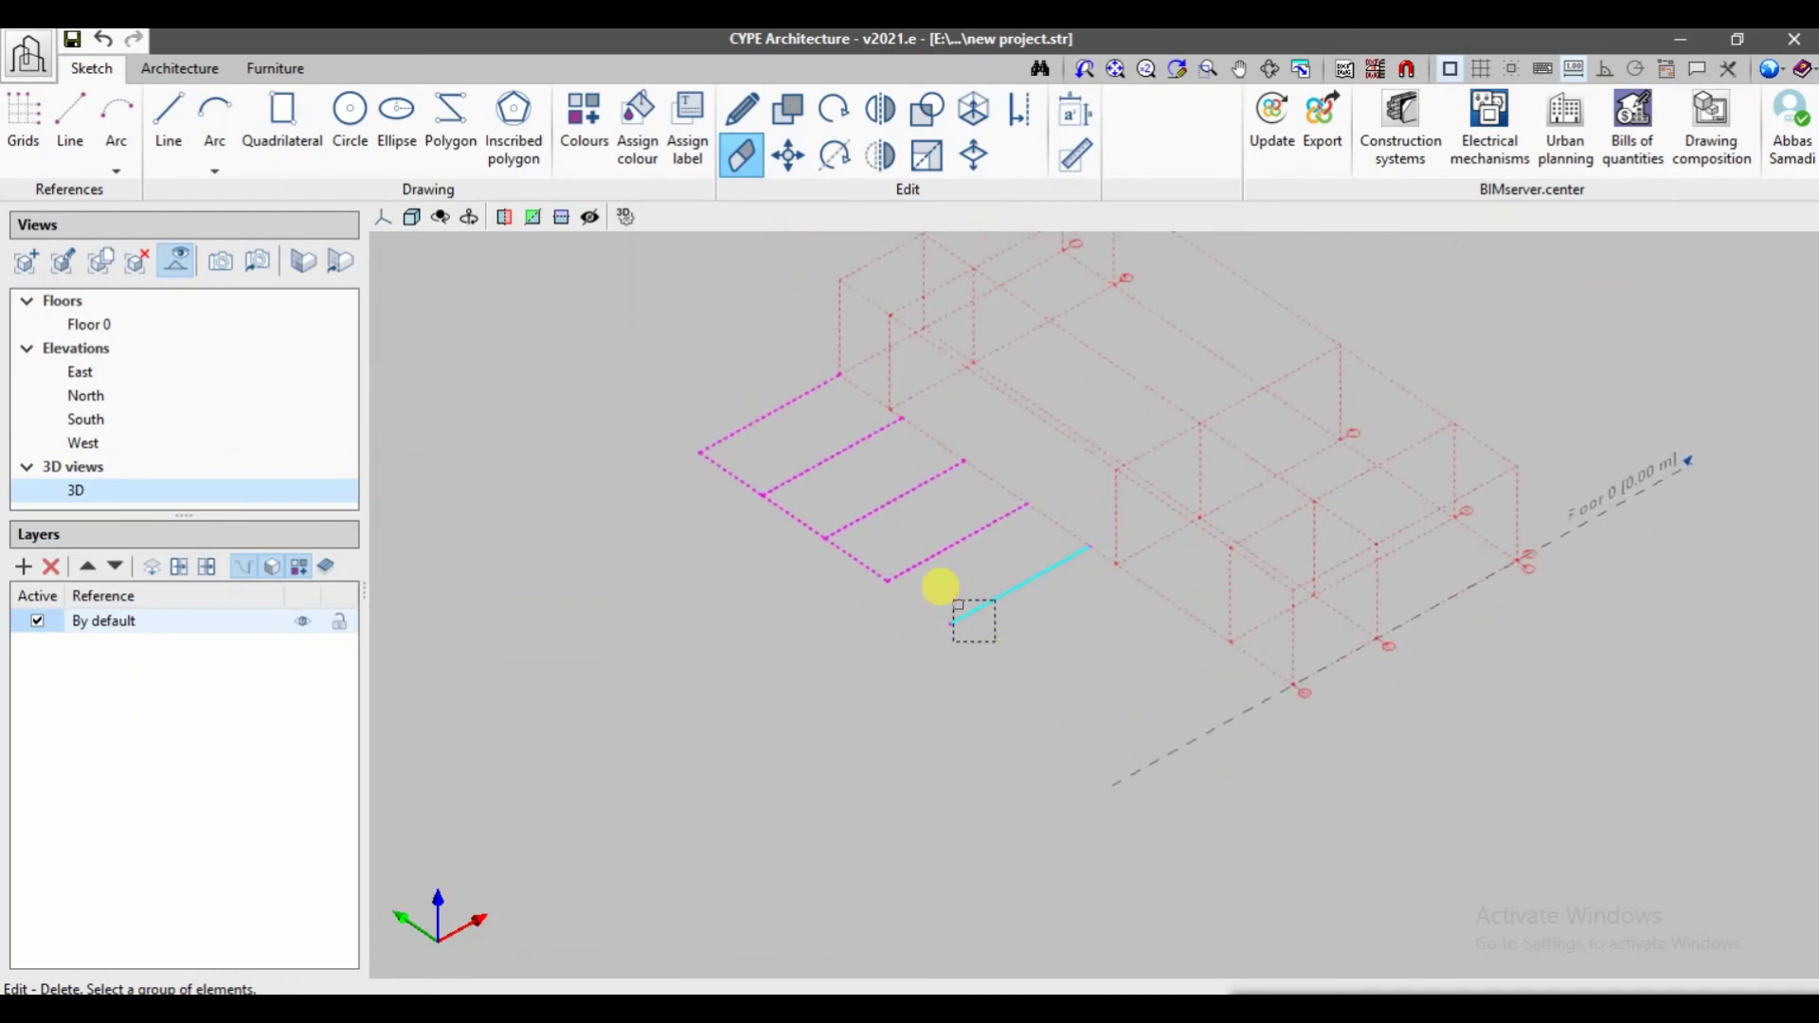
pyautogui.rightClick(974, 662)
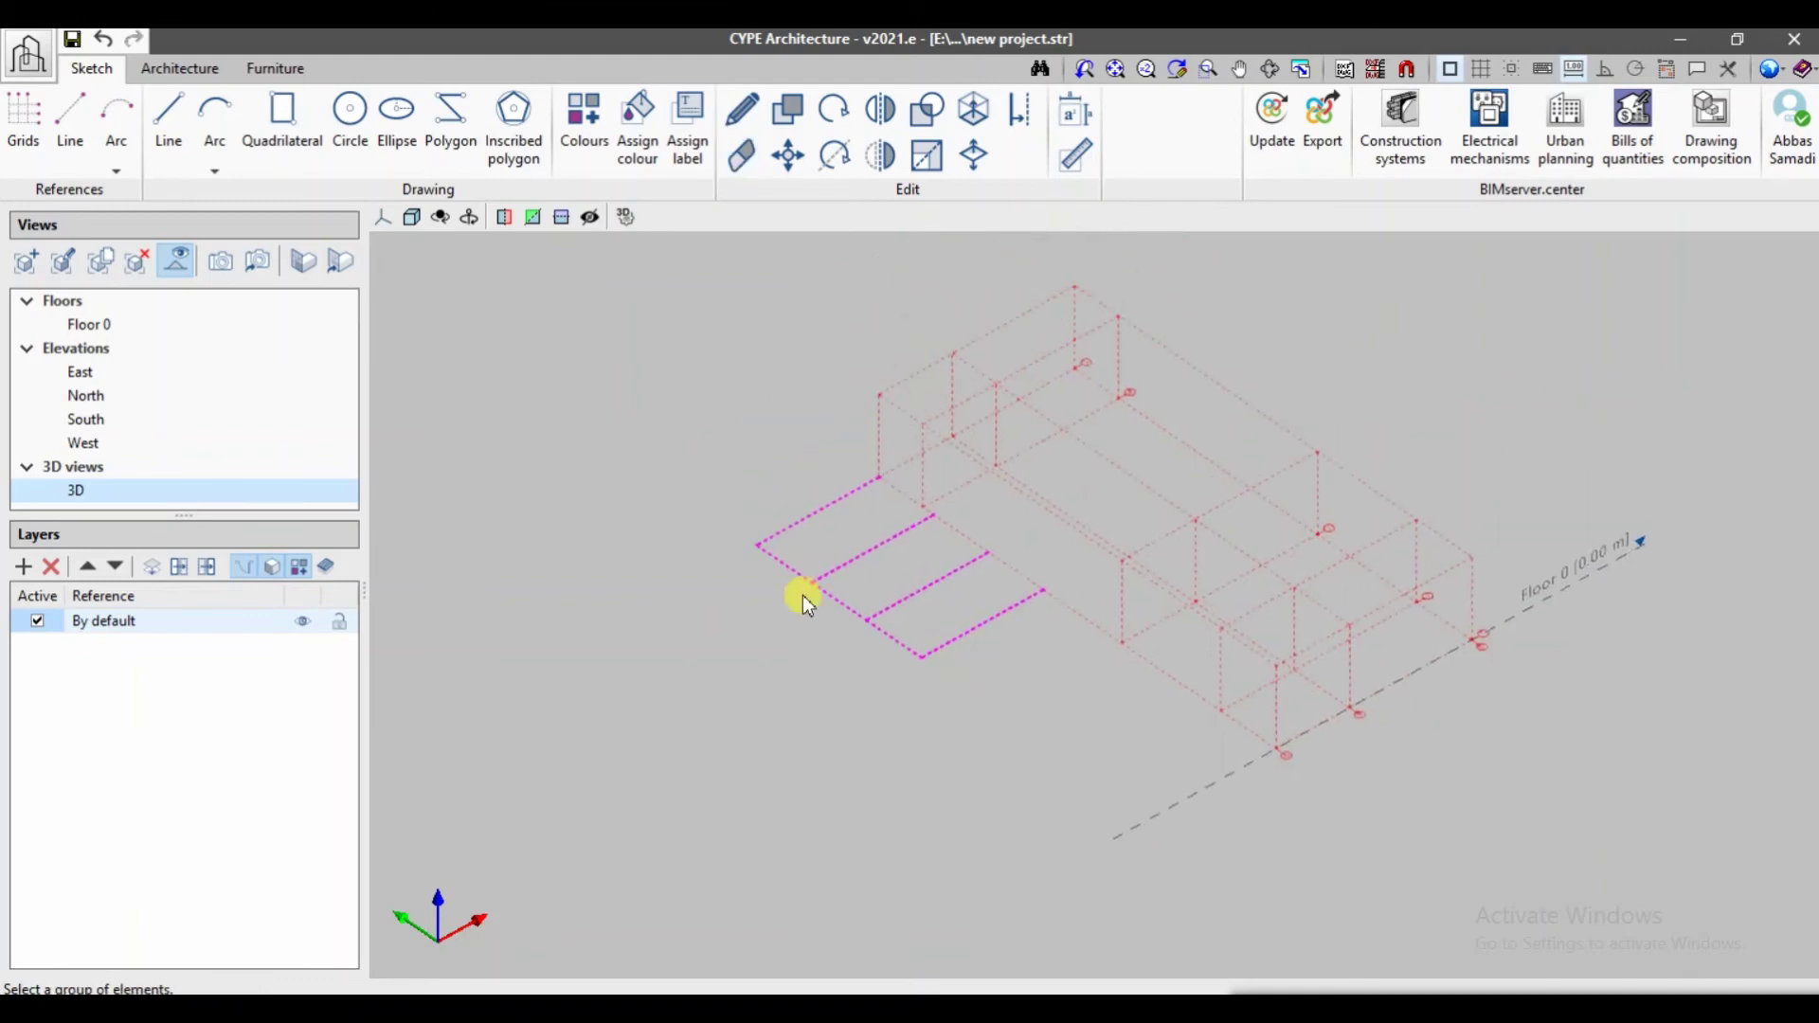
# - Draw a 32-sided three-point reference arc using the outer ends of the third and fourth crosswise lines and a freehand point beyond them
pyautogui.scroll(3, 803, 595)
pyautogui.moveTo(817, 550); pyautogui.dragTo(690, 663, button='middle')
pyautogui.scroll(-2, 751, 569)
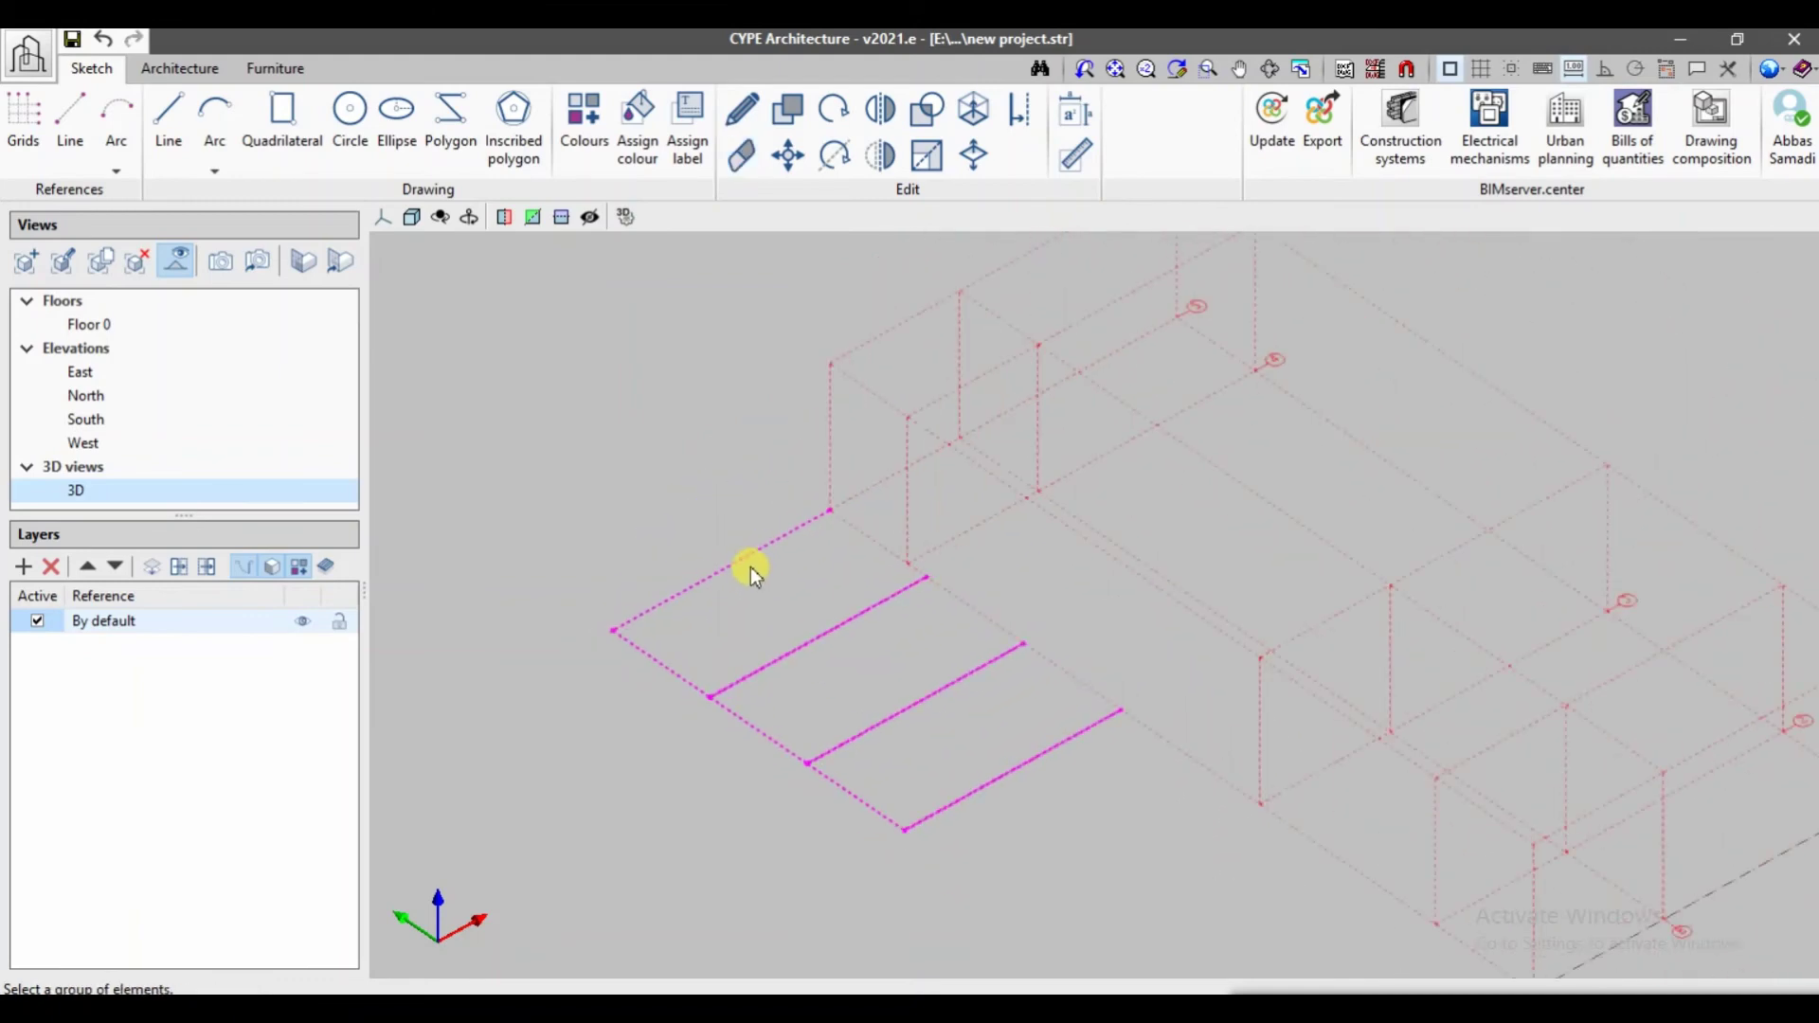
pyautogui.moveTo(752, 568); pyautogui.dragTo(699, 554, button='middle')
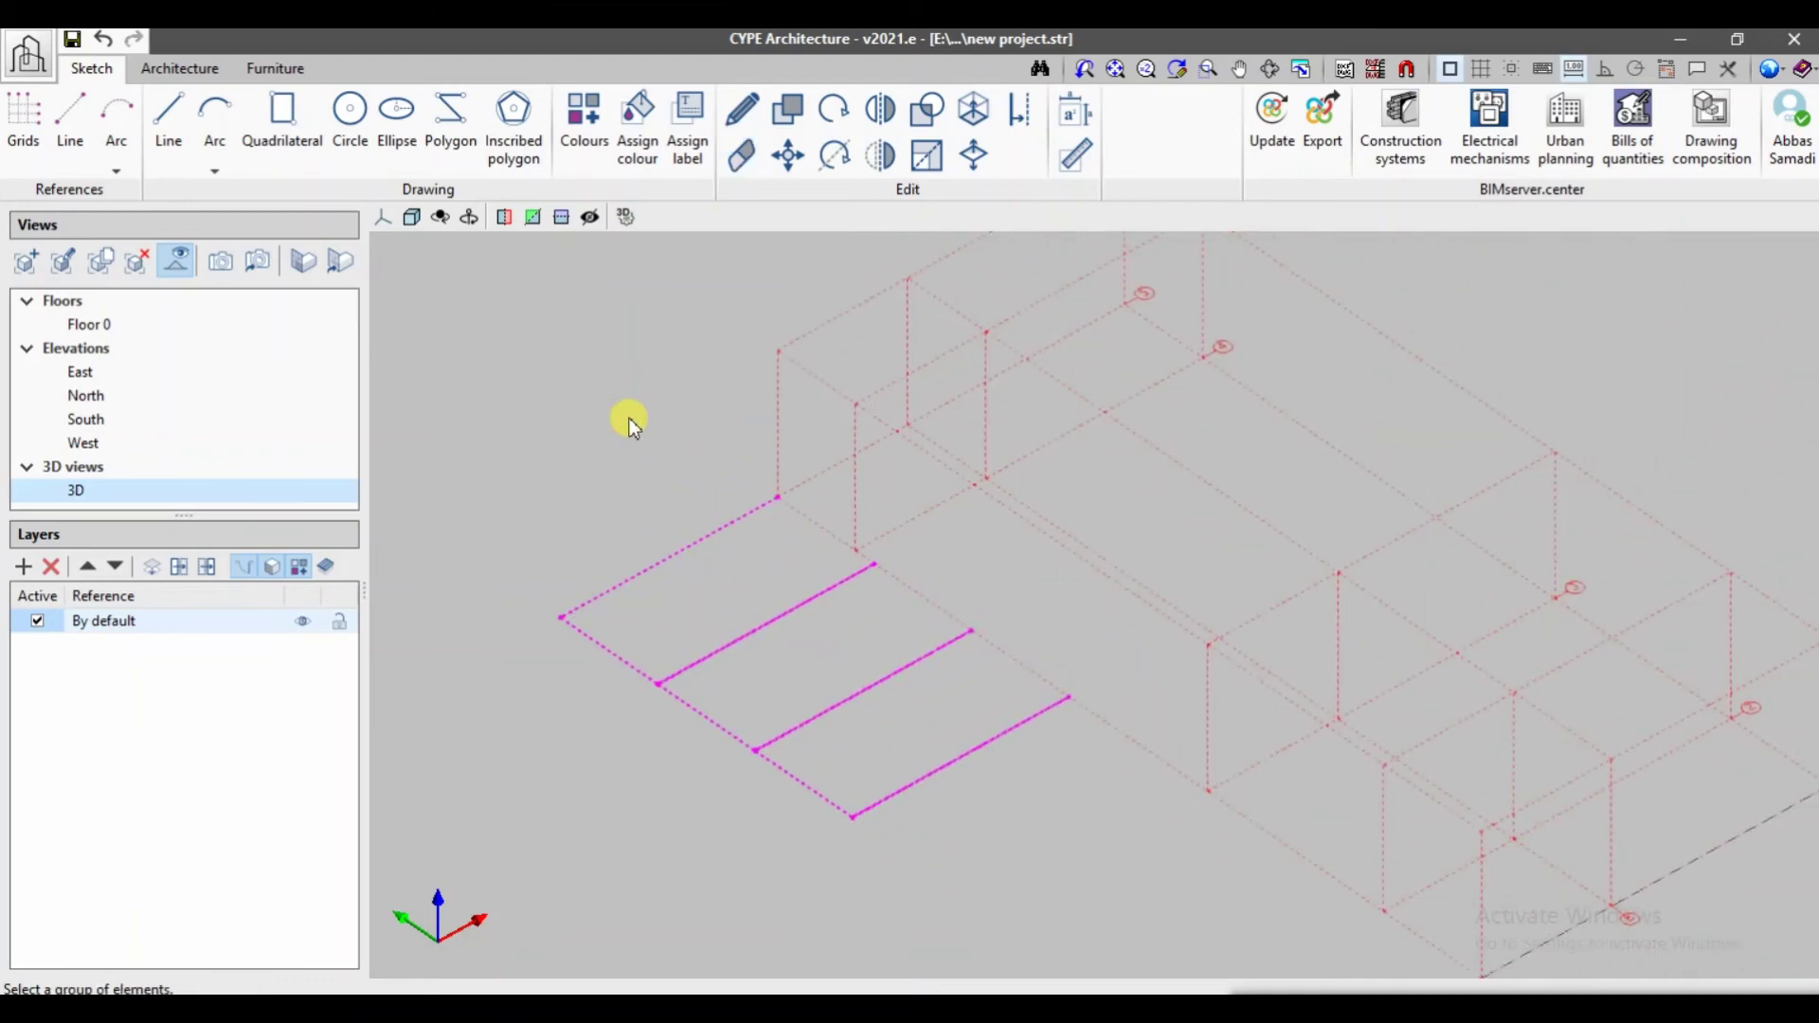
pyautogui.click(221, 171)
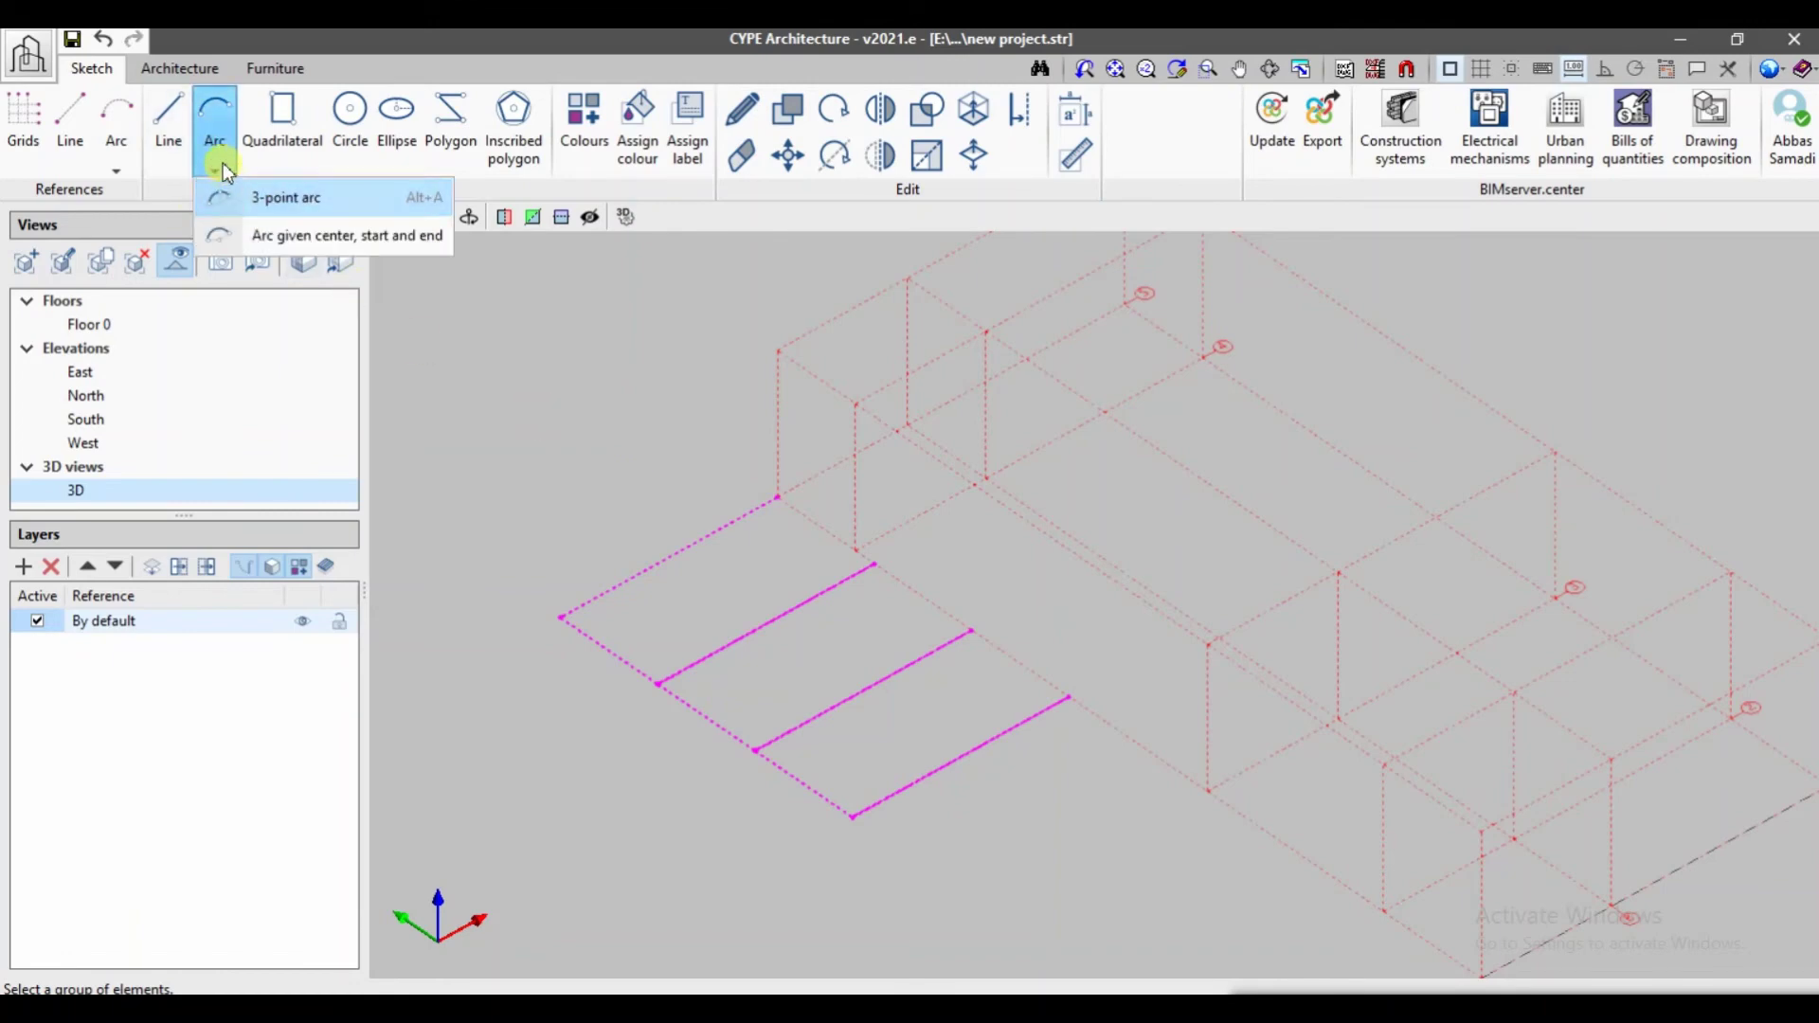
pyautogui.click(150, 166)
pyautogui.click(113, 166)
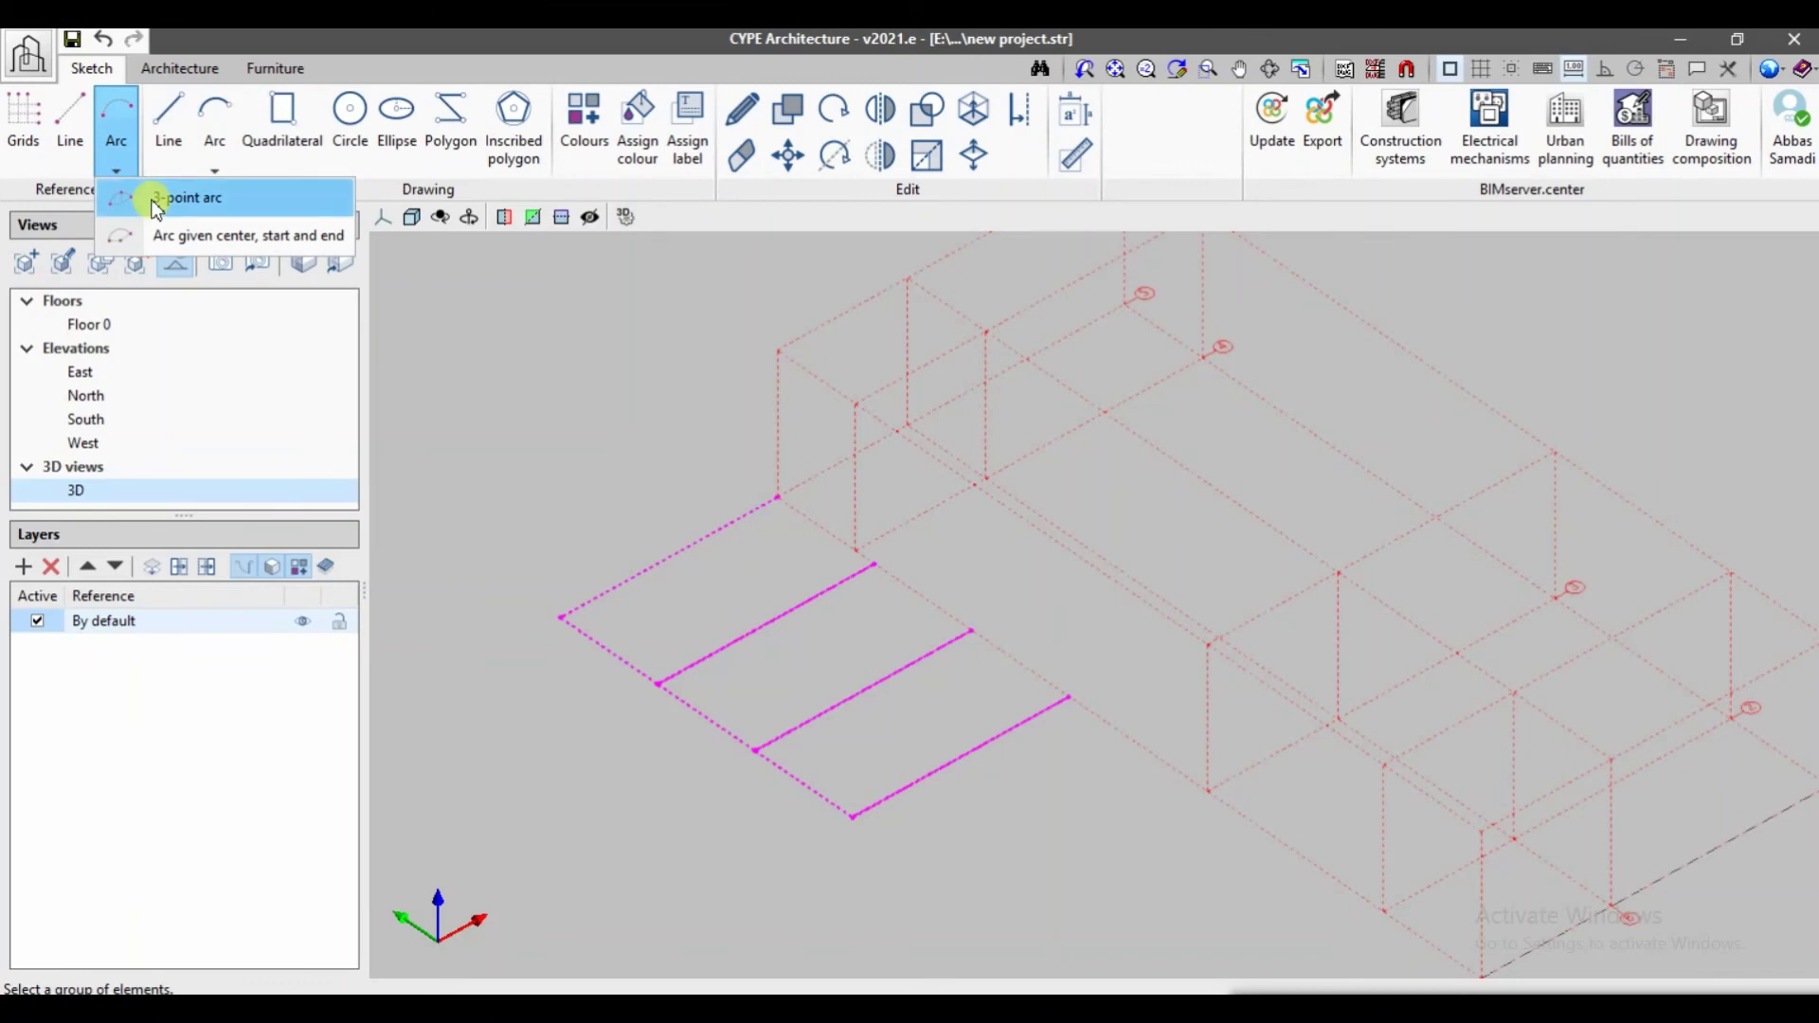
pyautogui.click(156, 199)
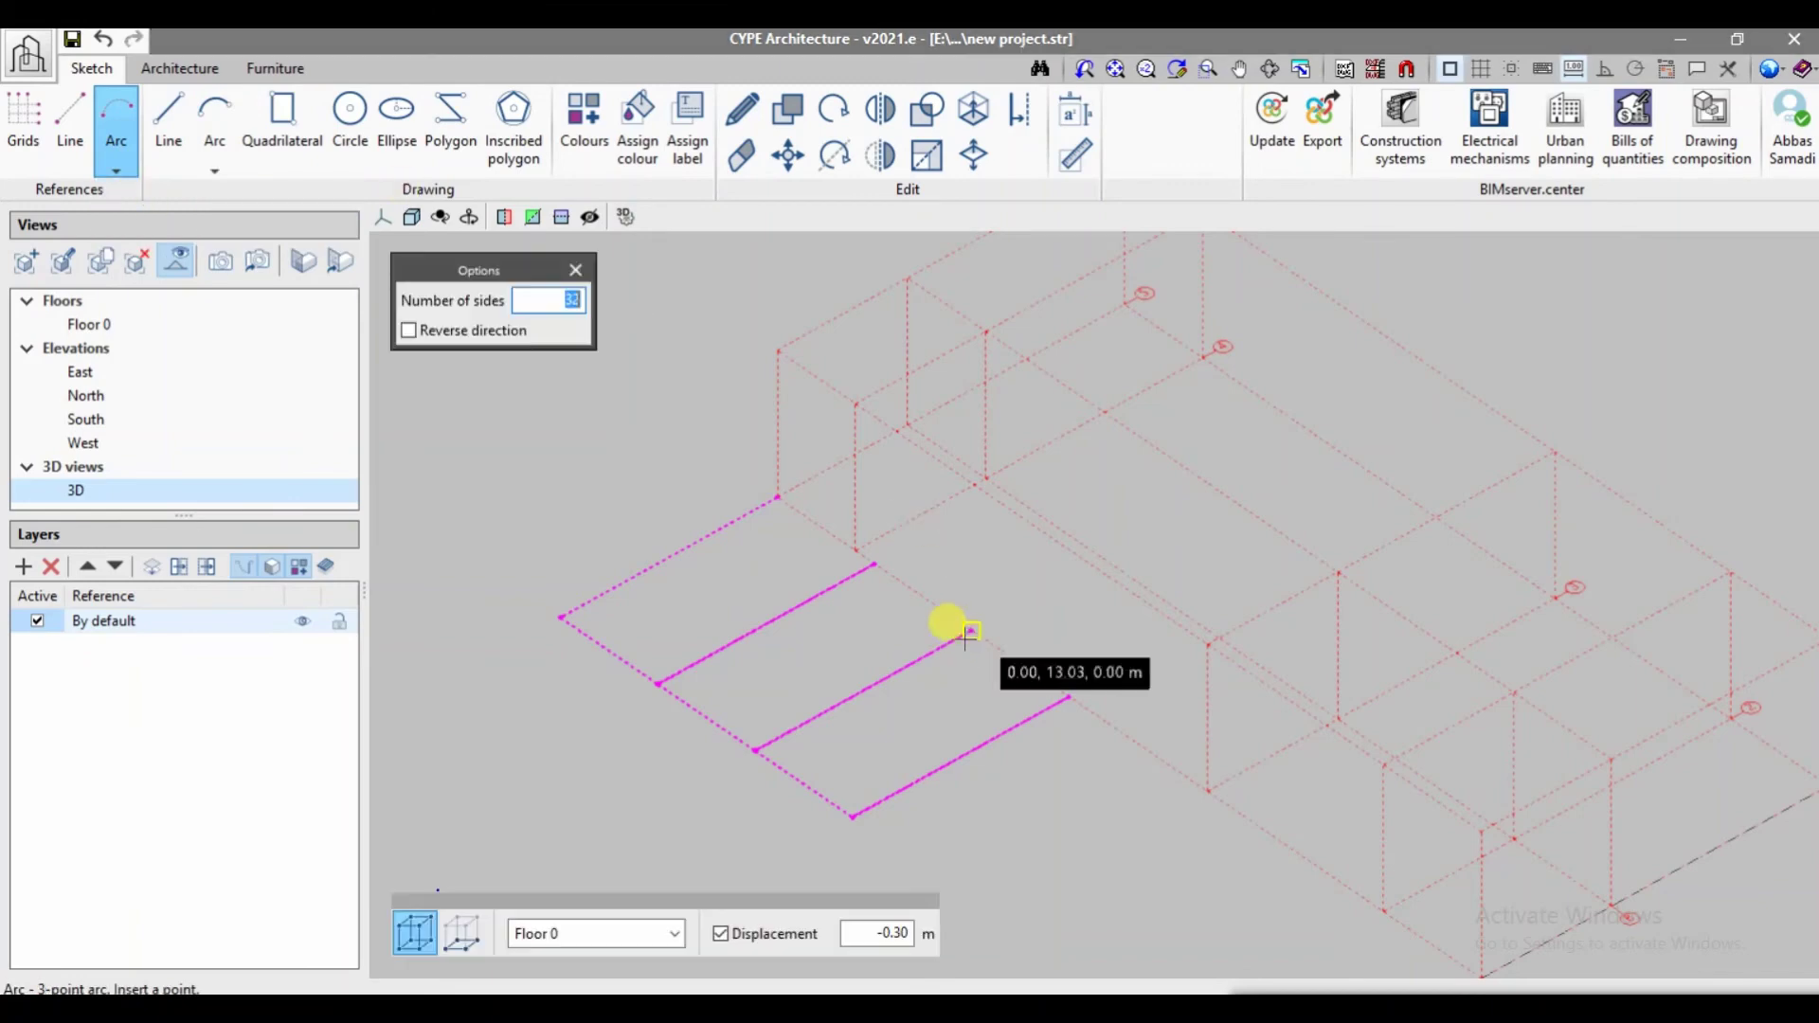
pyautogui.click(756, 750)
pyautogui.click(853, 816)
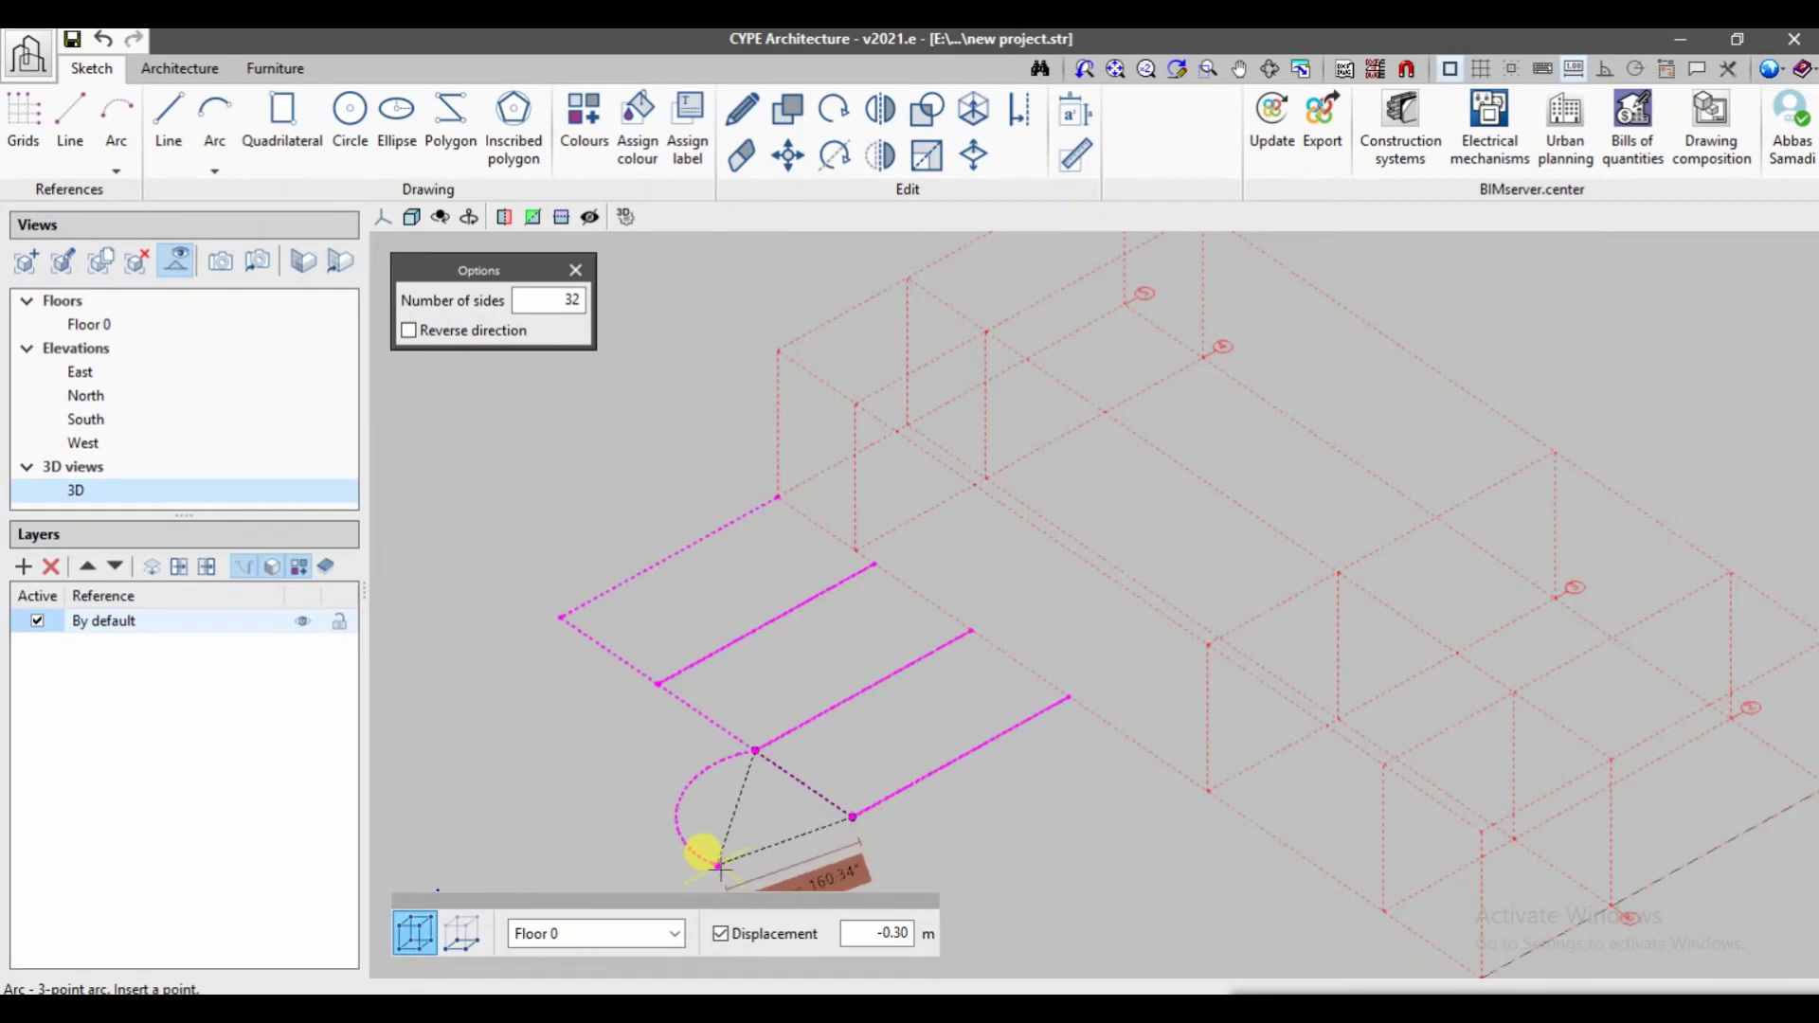
pyautogui.rightClick(715, 872)
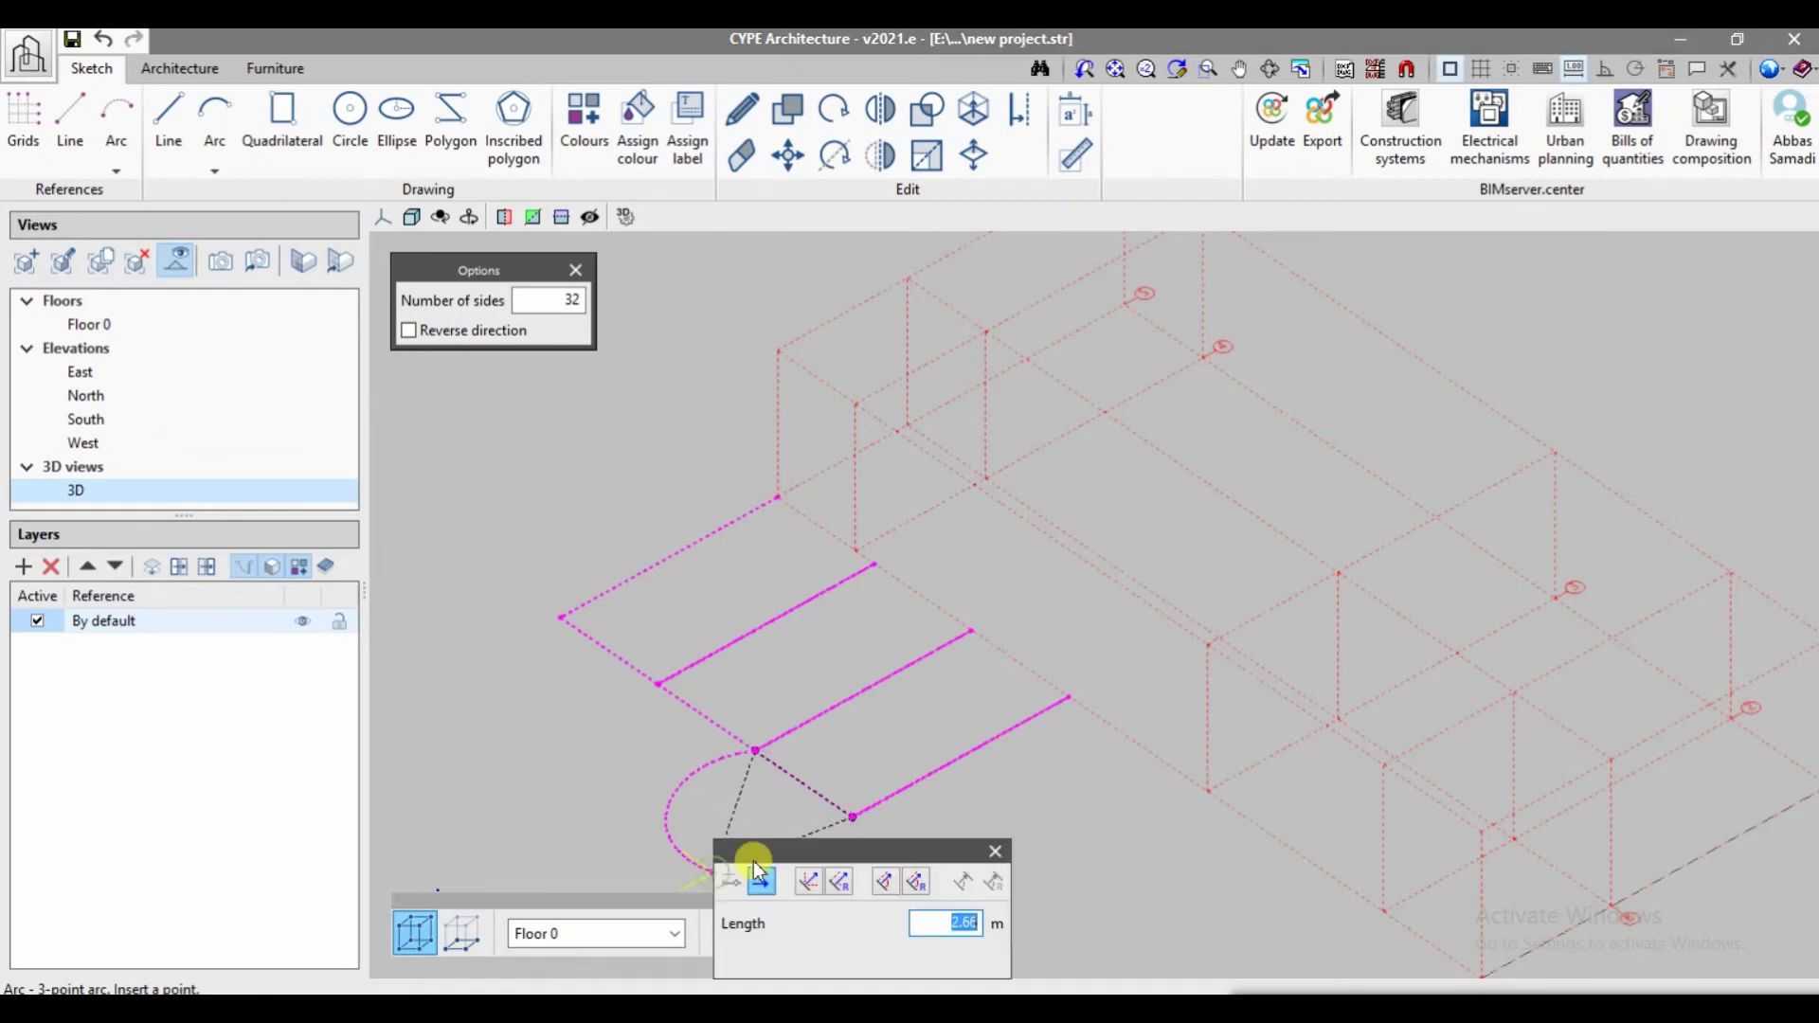
pyautogui.press('Return')
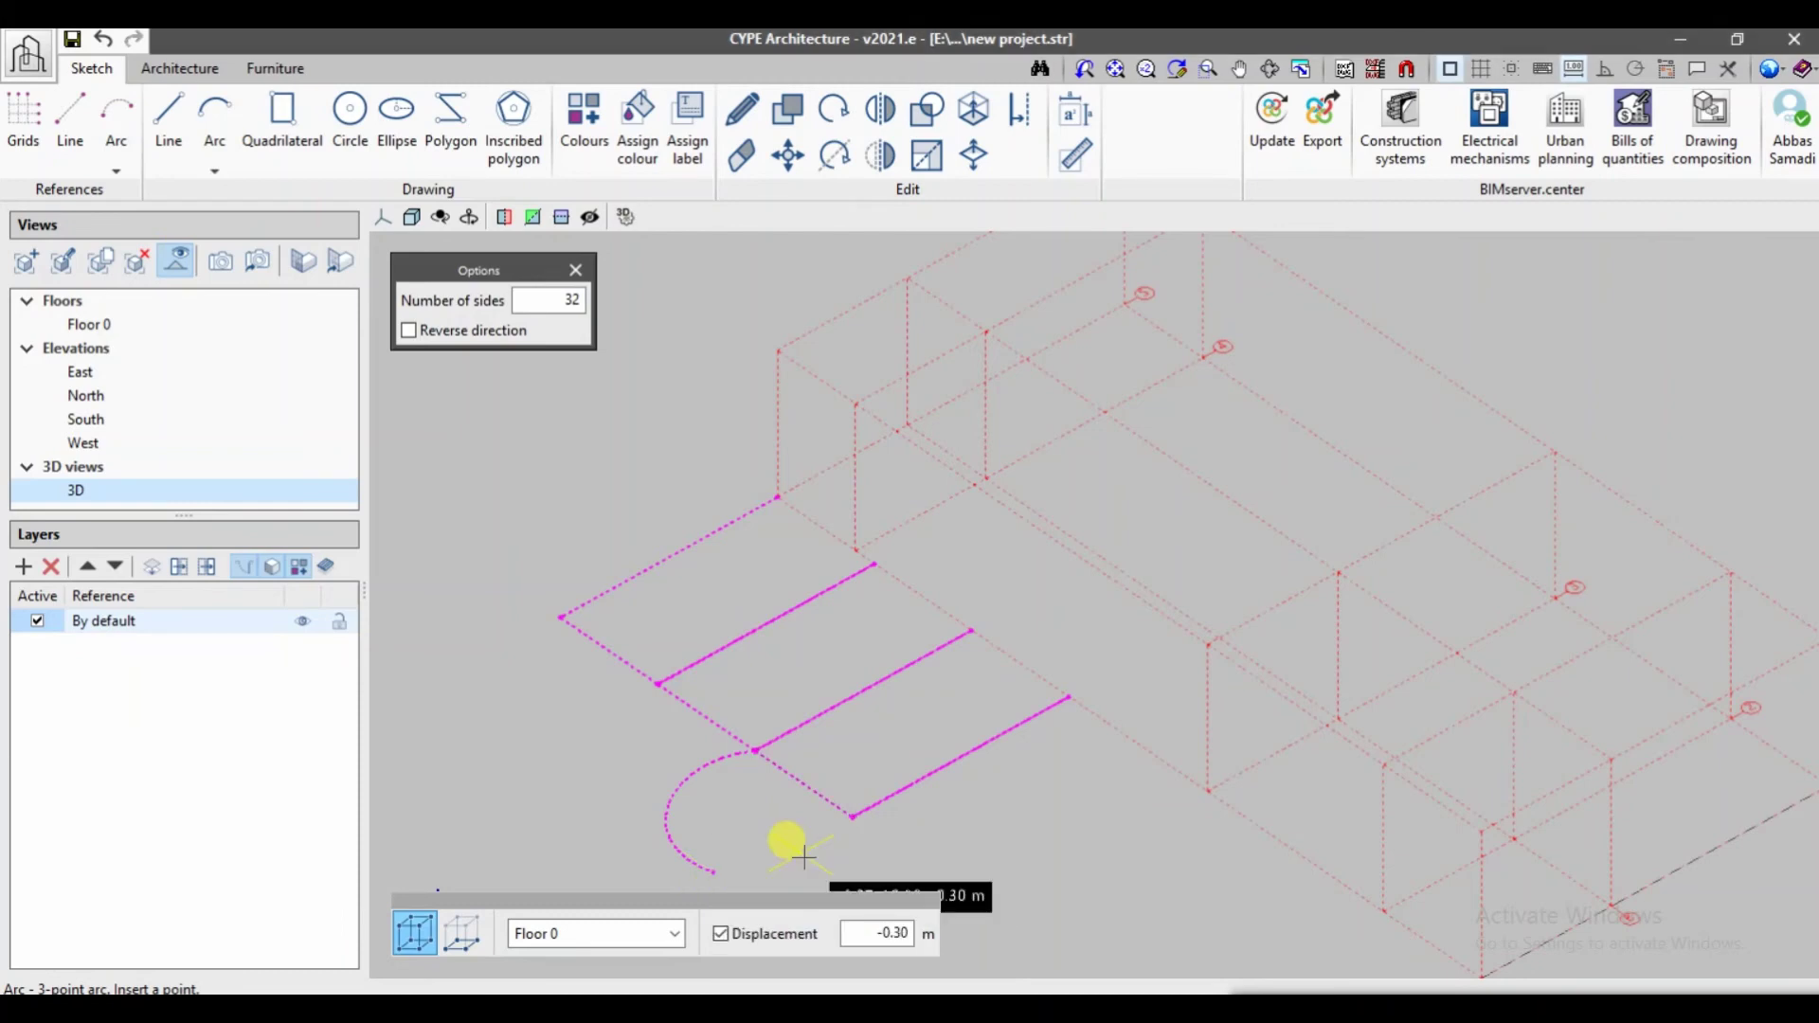
pyautogui.moveTo(839, 692); pyautogui.dragTo(913, 551, button='middle')
pyautogui.scroll(1, 844, 699)
pyautogui.press('Escape')
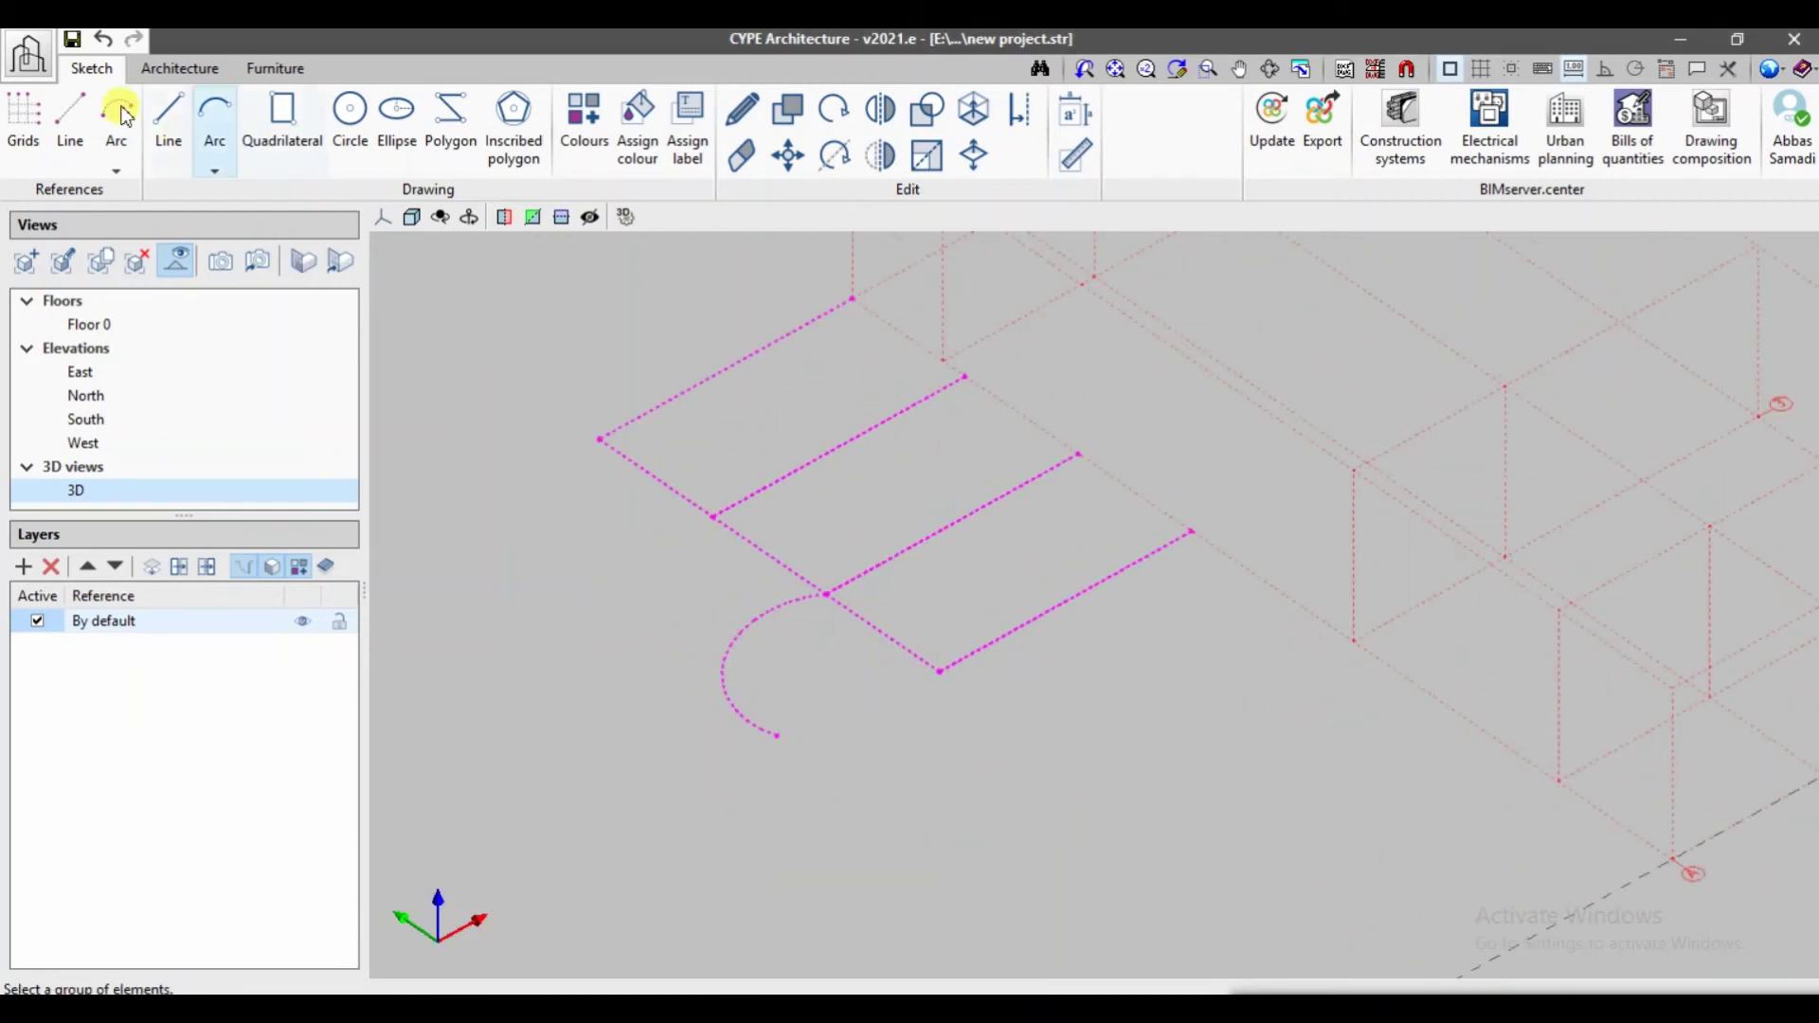
# - Draw a reference line about 2.66 m long from the outer end of the fourth crosswise line to the arc's free end
pyautogui.click(71, 128)
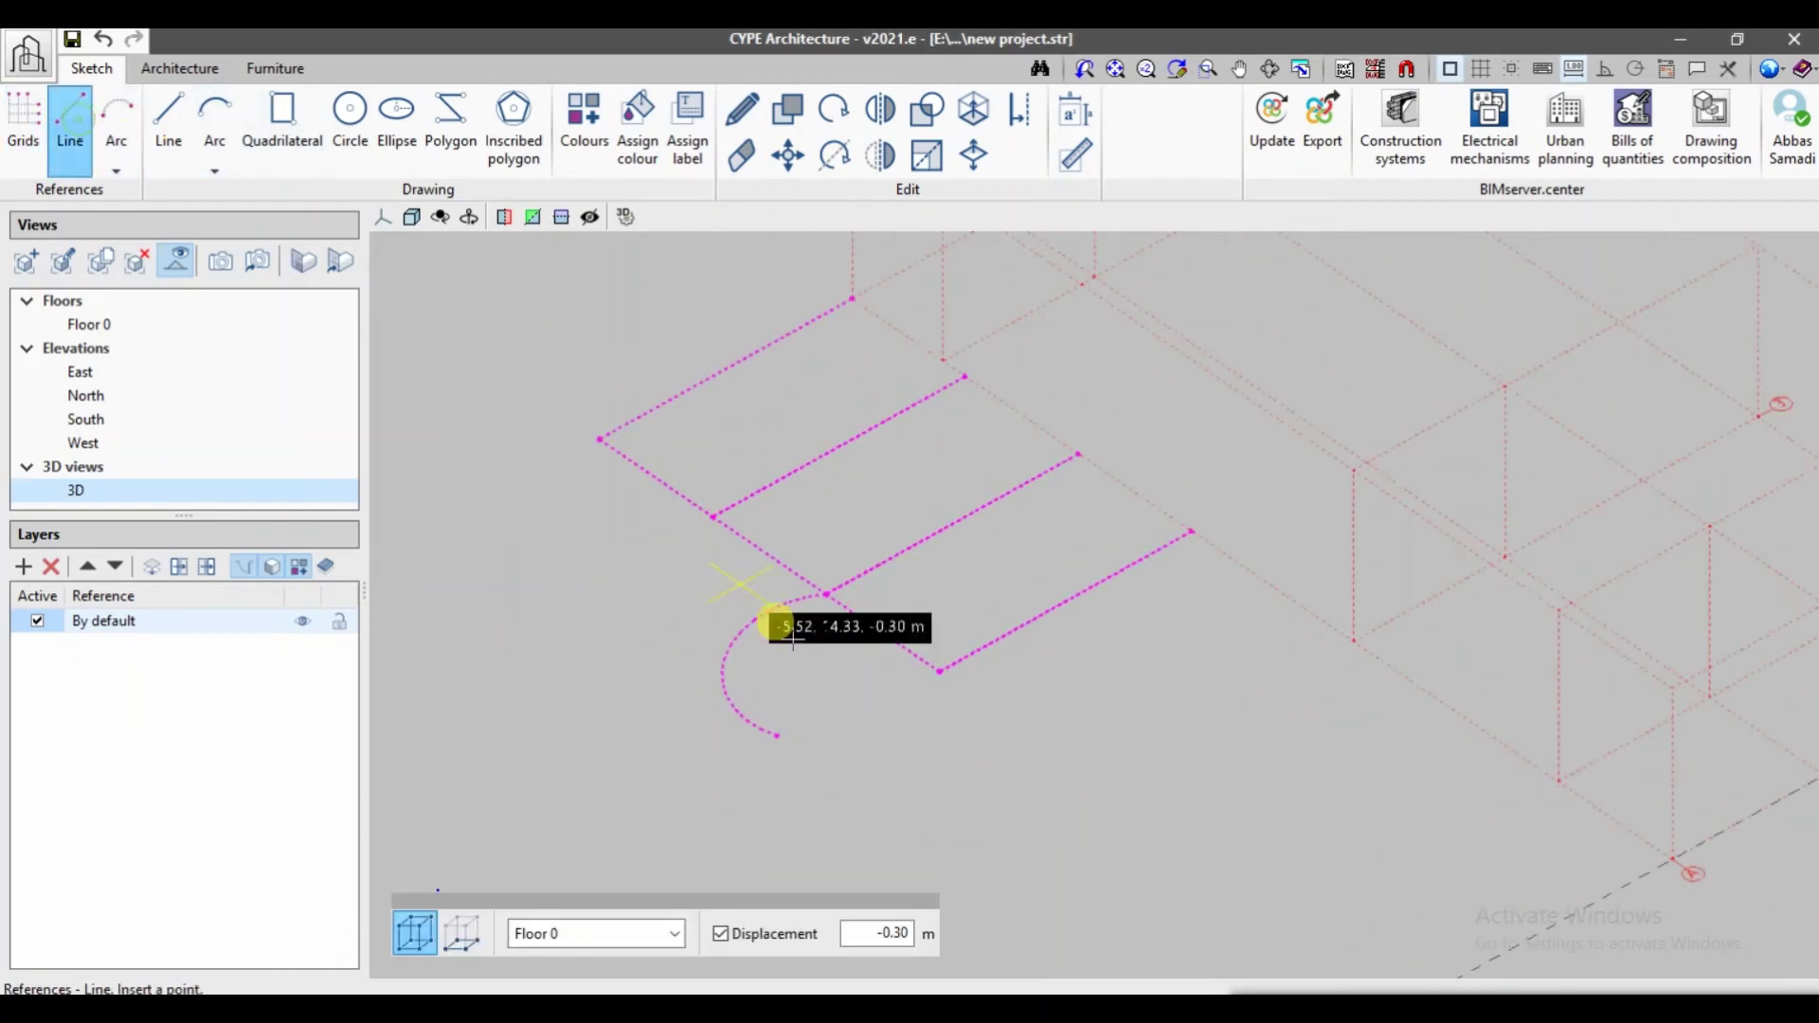
pyautogui.click(940, 671)
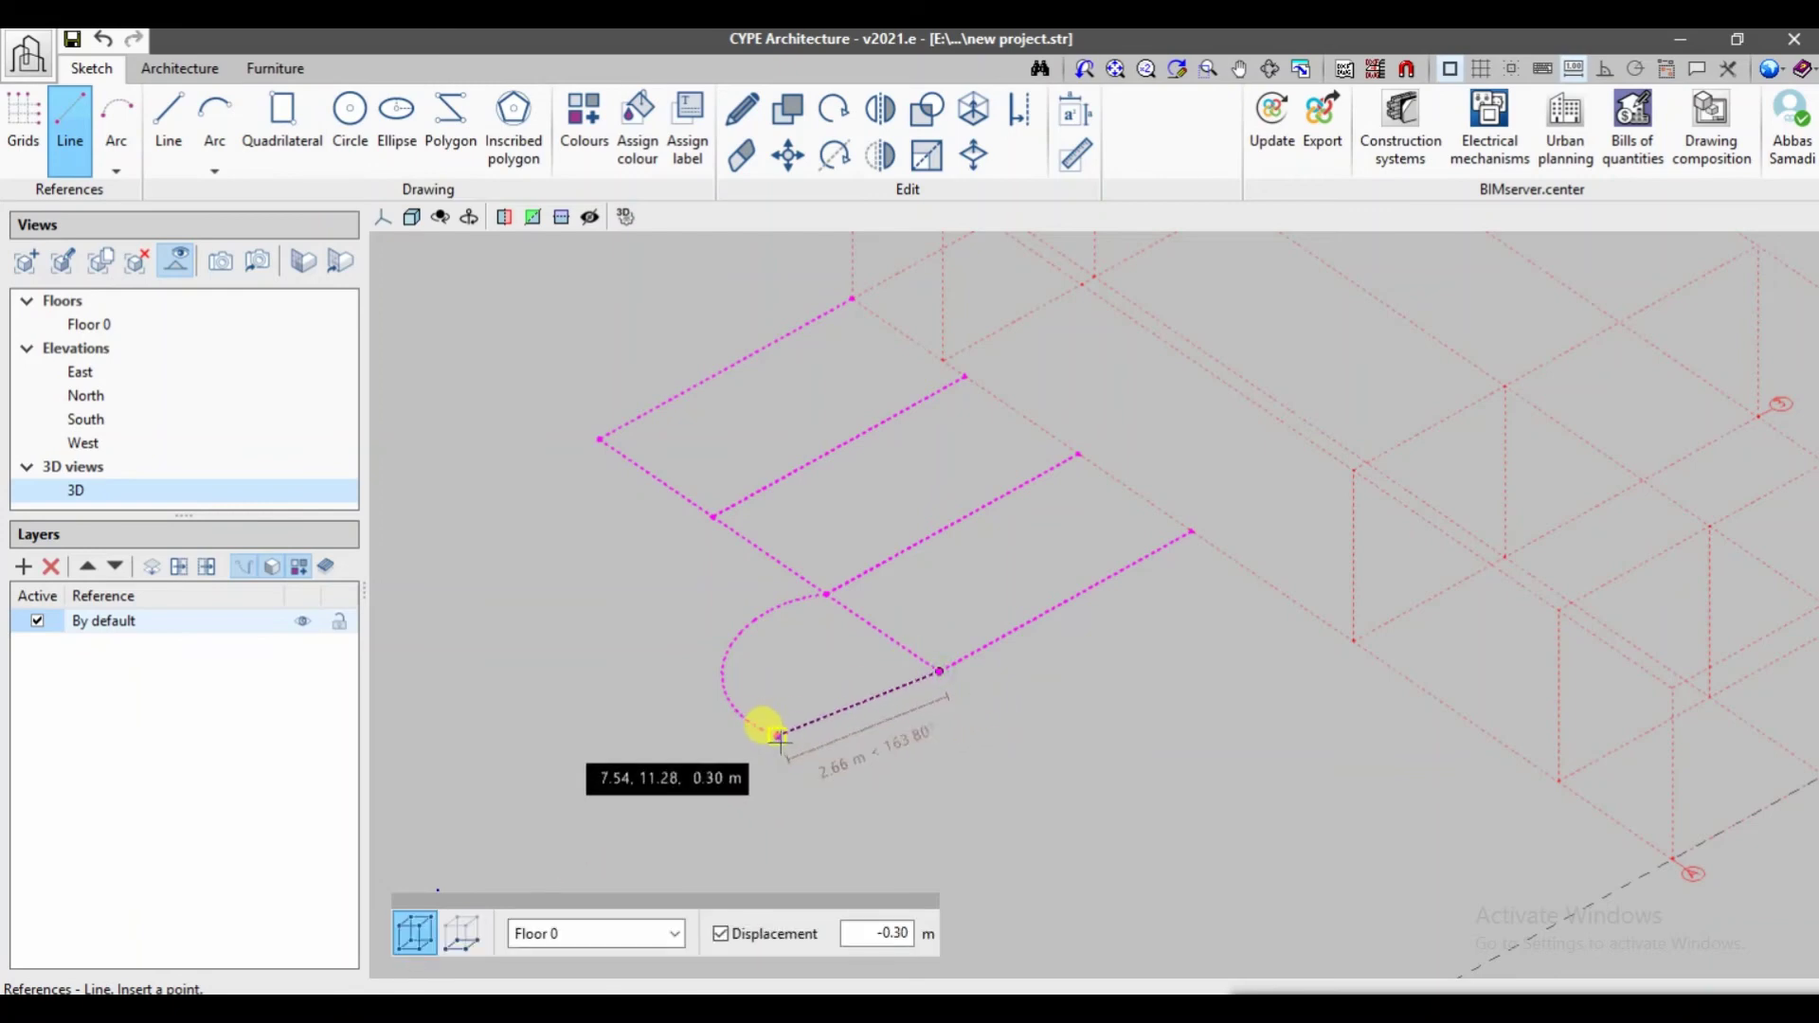
pyautogui.click(779, 737)
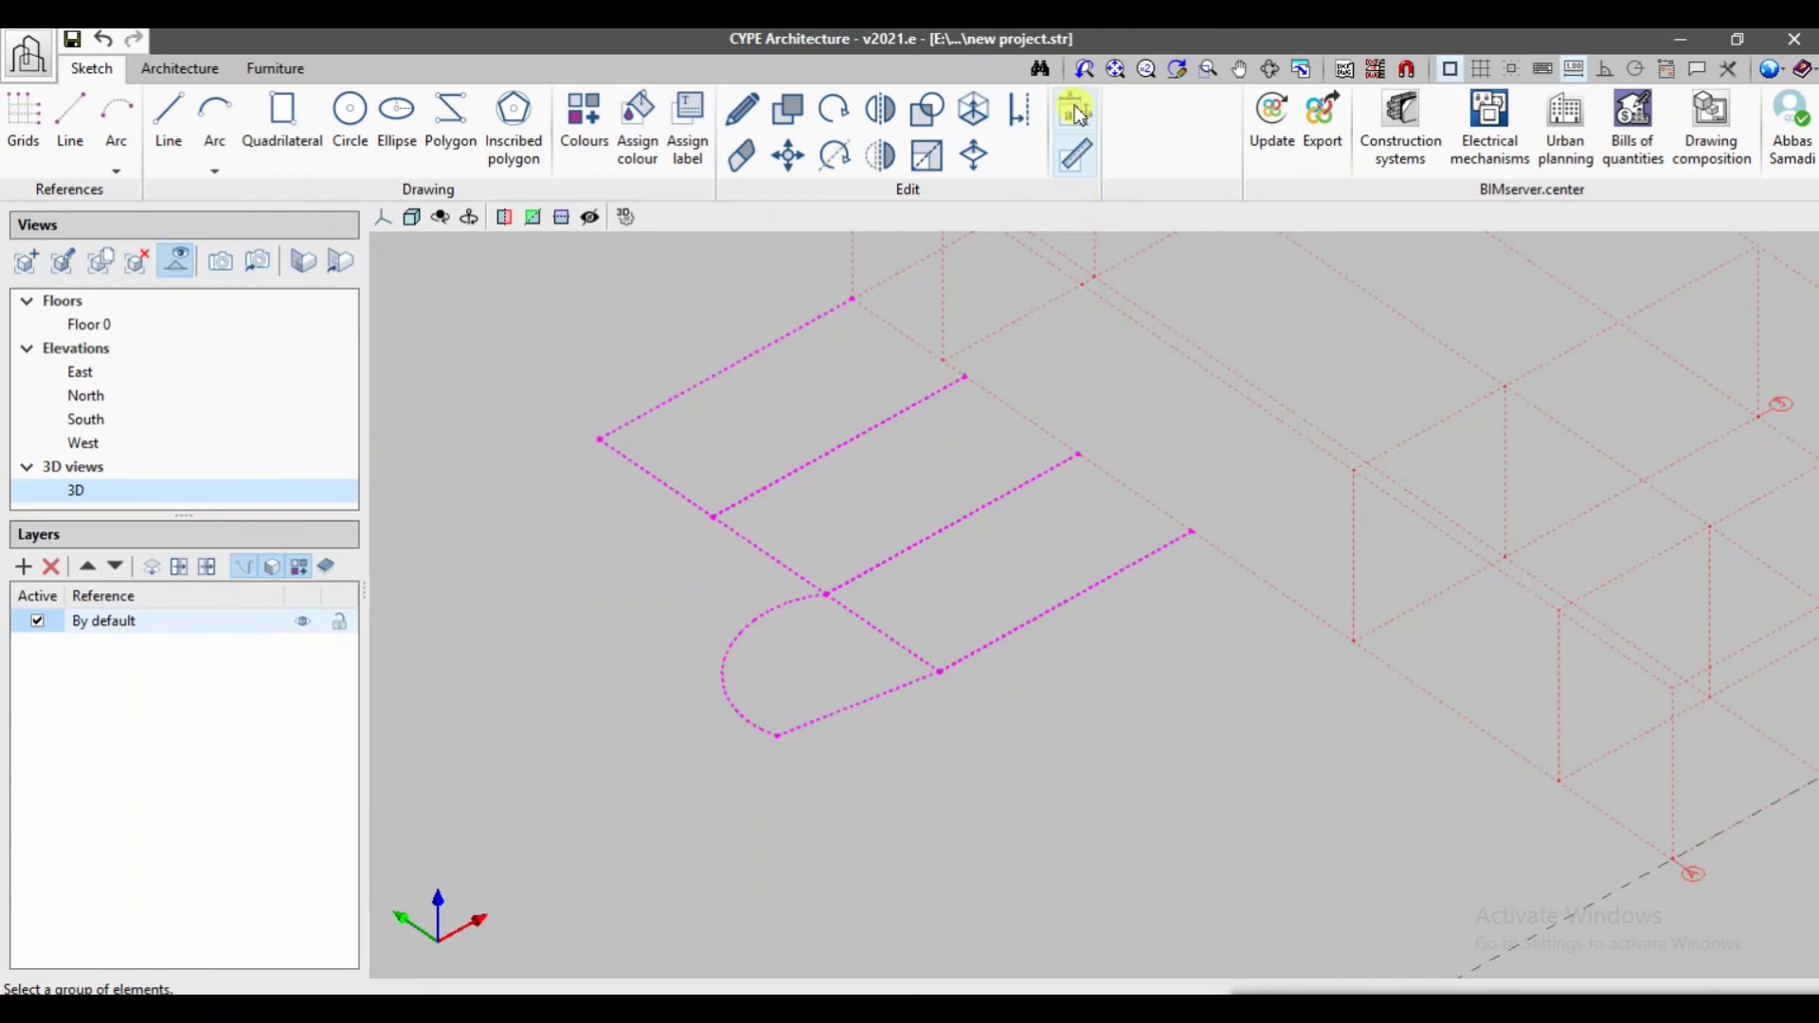
pyautogui.click(1022, 111)
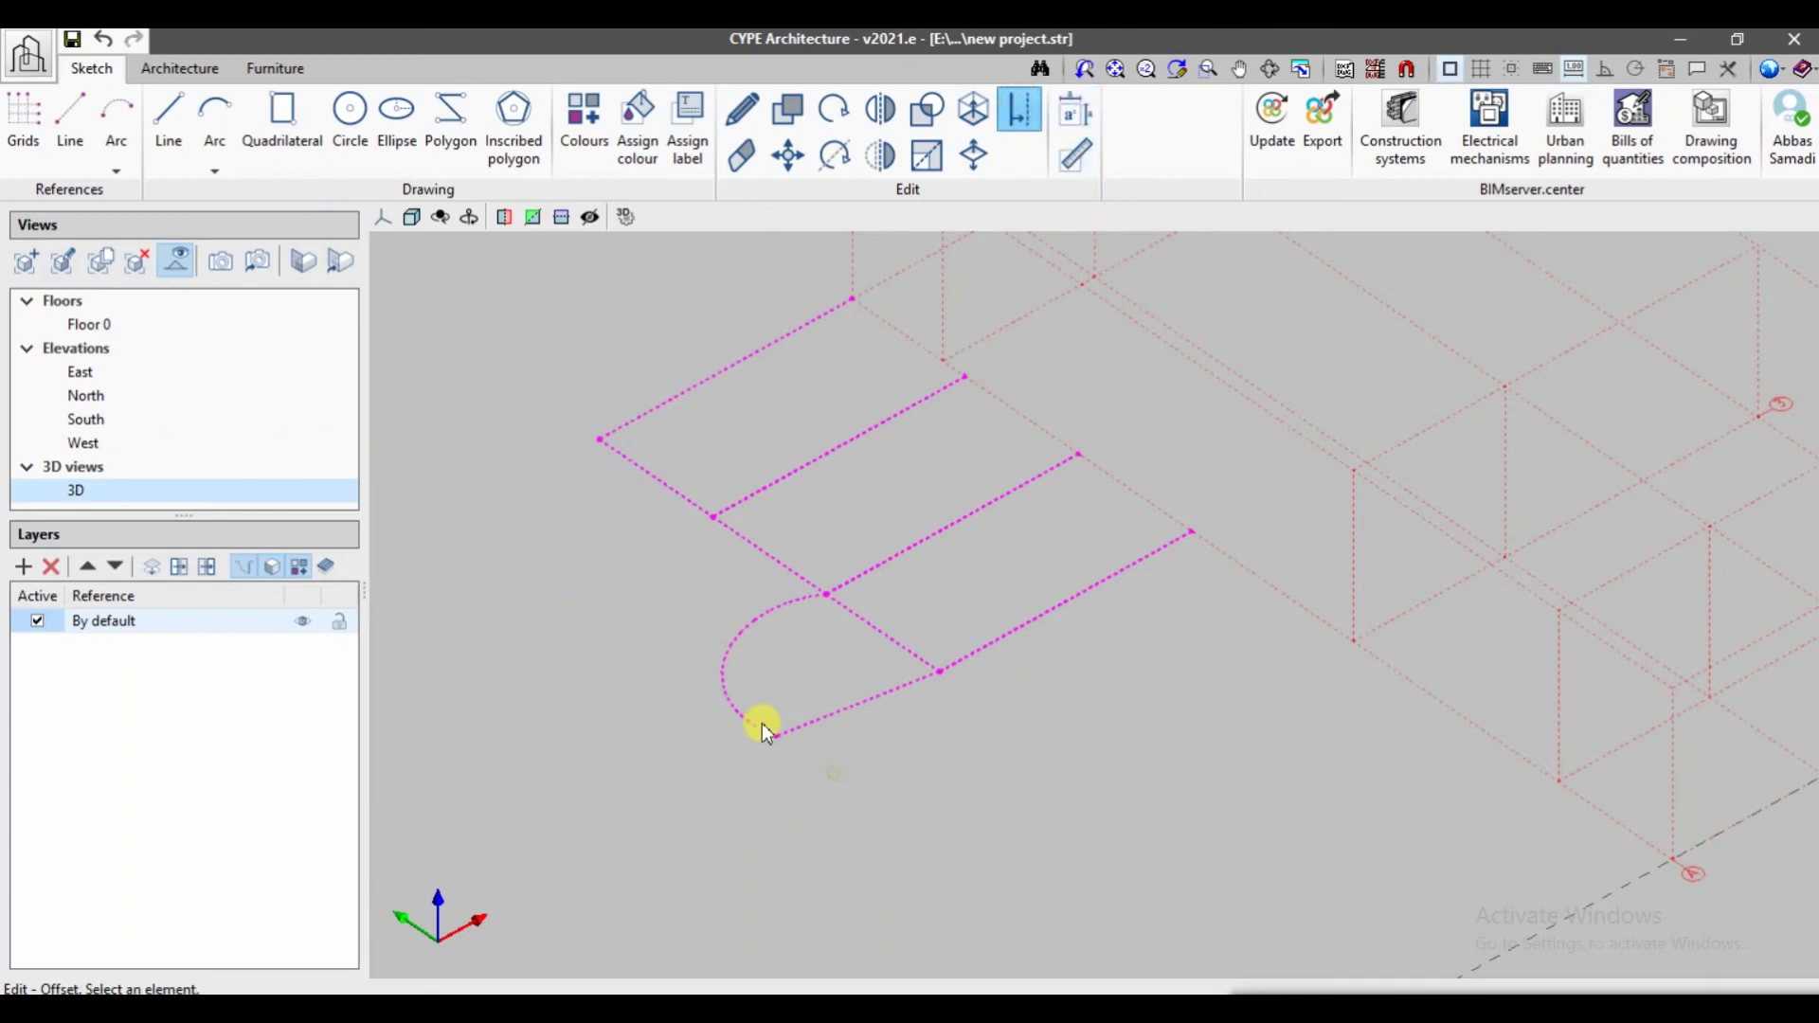
pyautogui.press('Escape')
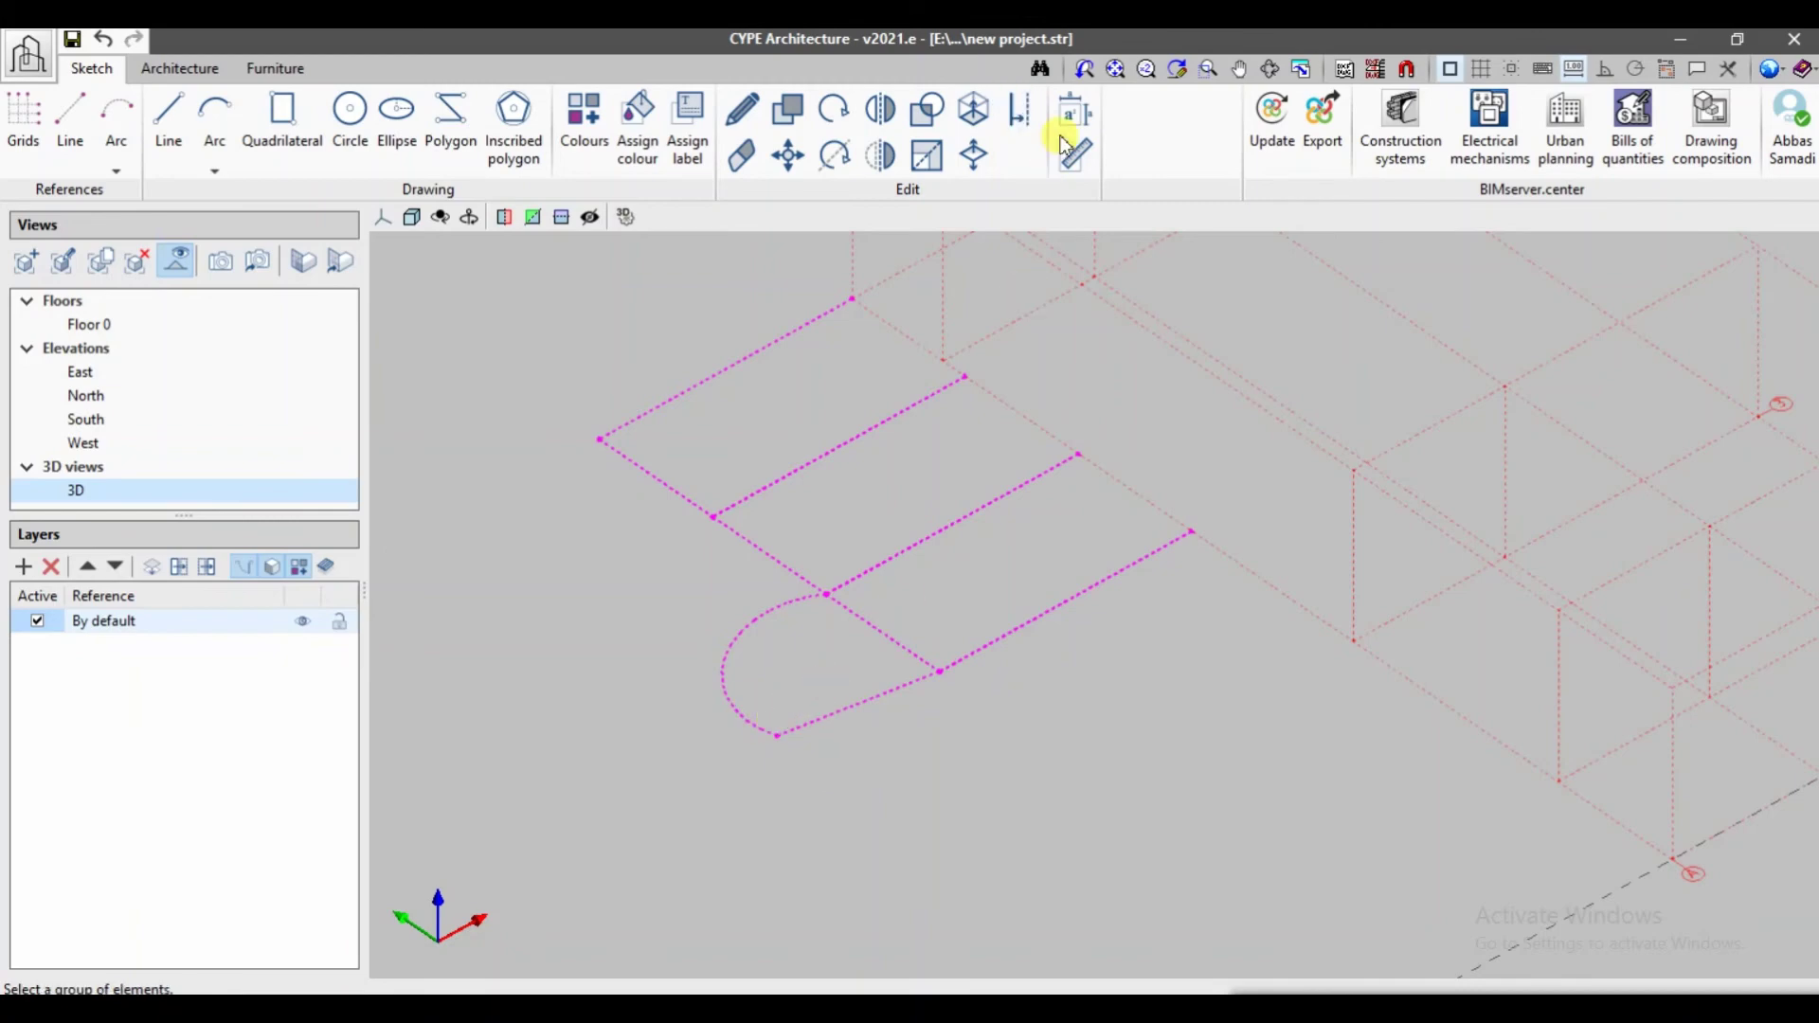
pyautogui.click(1020, 112)
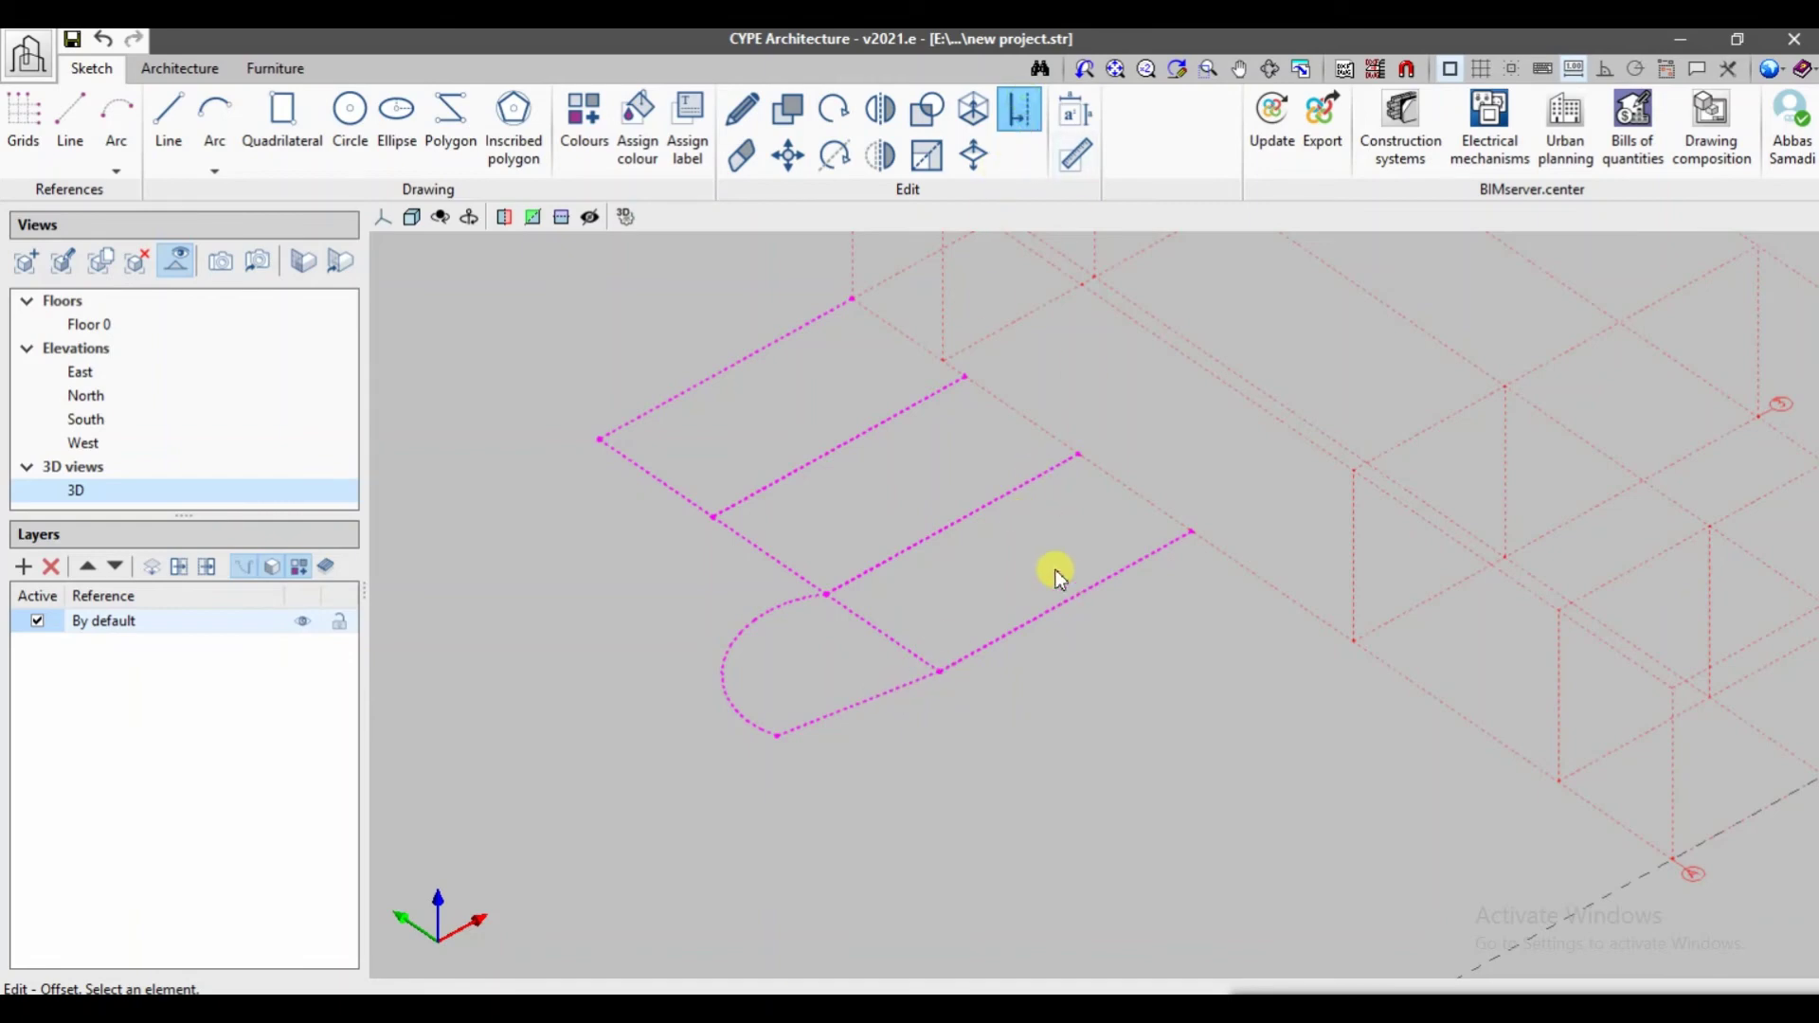
pyautogui.press('Escape')
pyautogui.scroll(-4, 1004, 475)
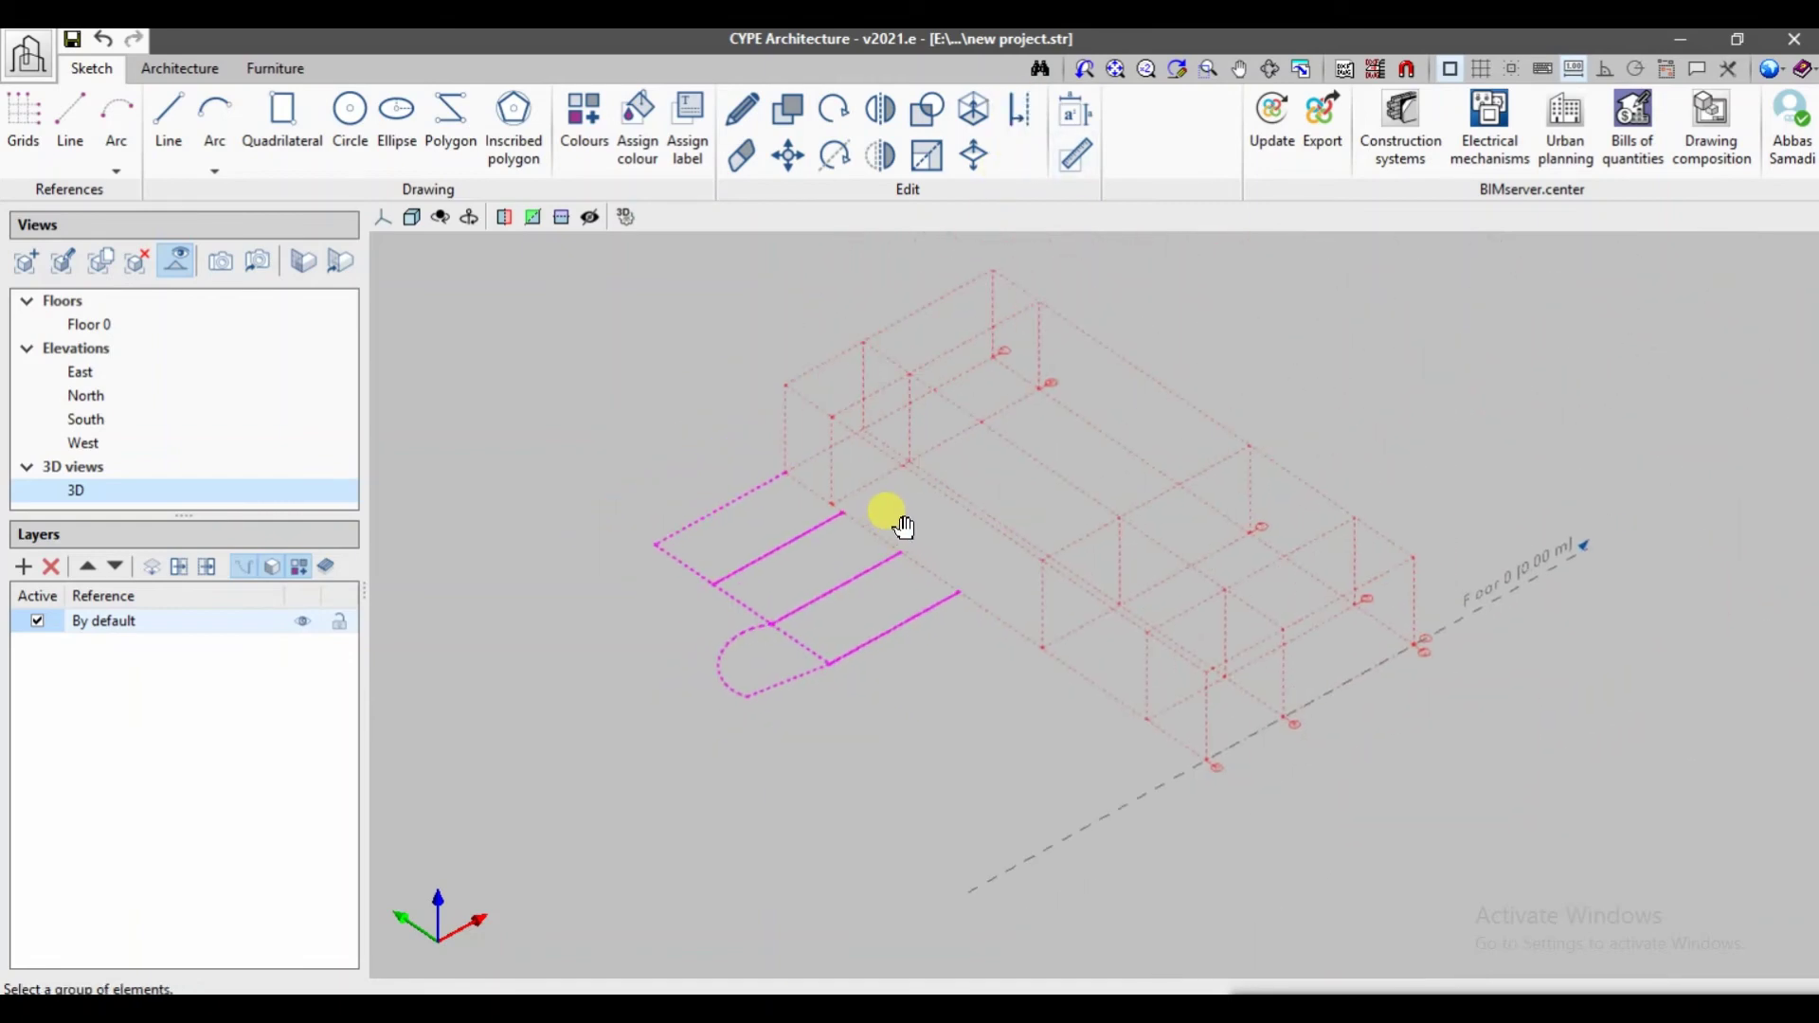
pyautogui.scroll(3, 900, 529)
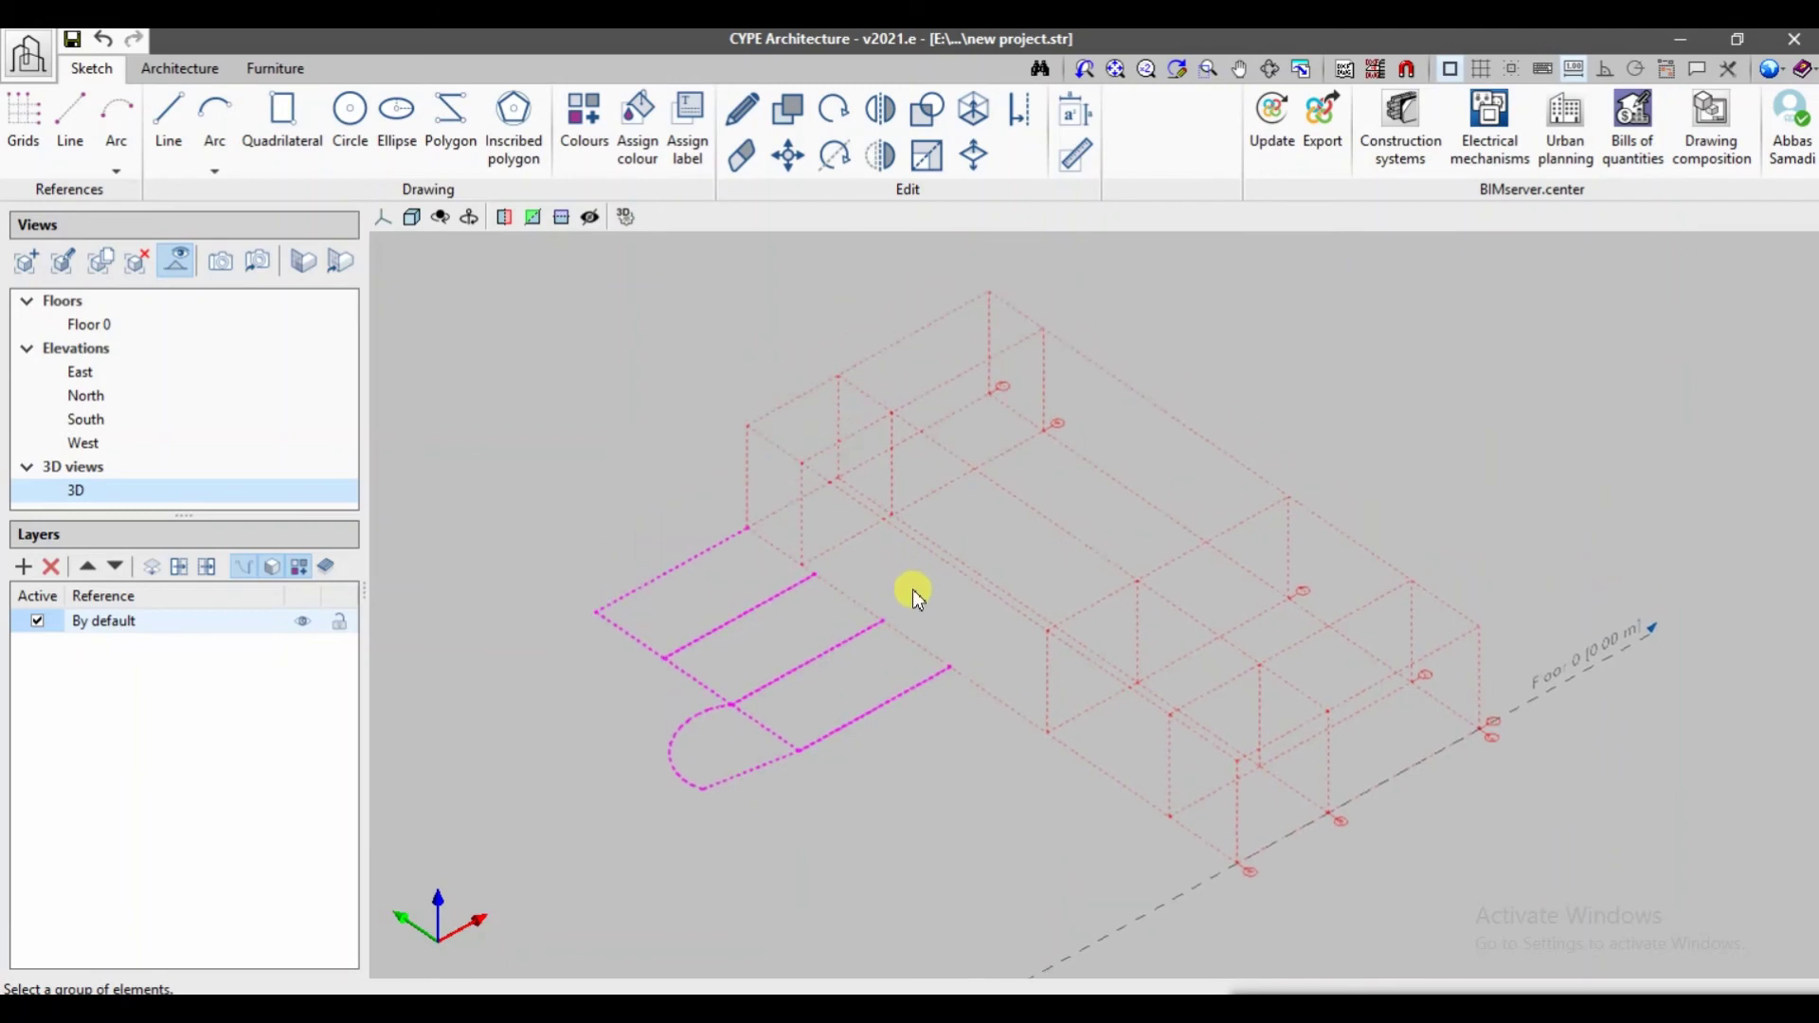
pyautogui.click(1008, 540)
pyautogui.moveTo(1132, 578); pyautogui.dragTo(1099, 571, button='middle')
pyautogui.click(1002, 538)
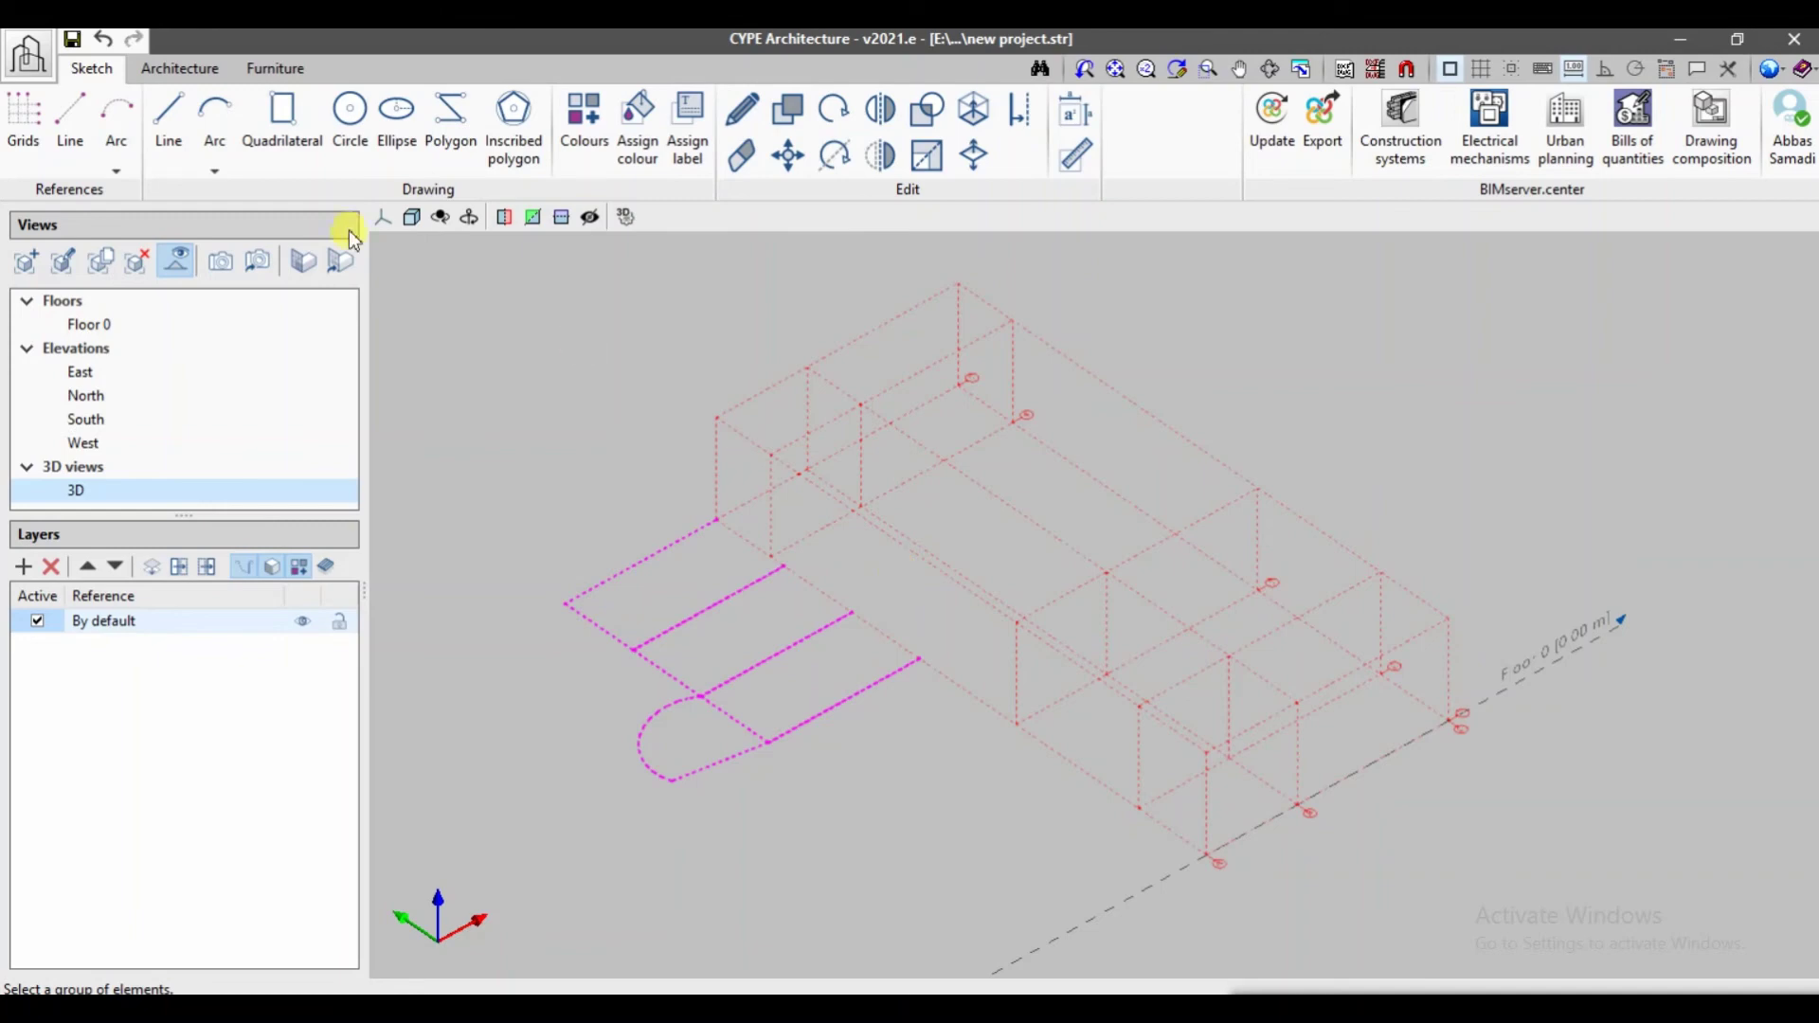
# - Enable drawing of grid G1 at the 6.40 m and 9.60 m elevations
pyautogui.click(24, 128)
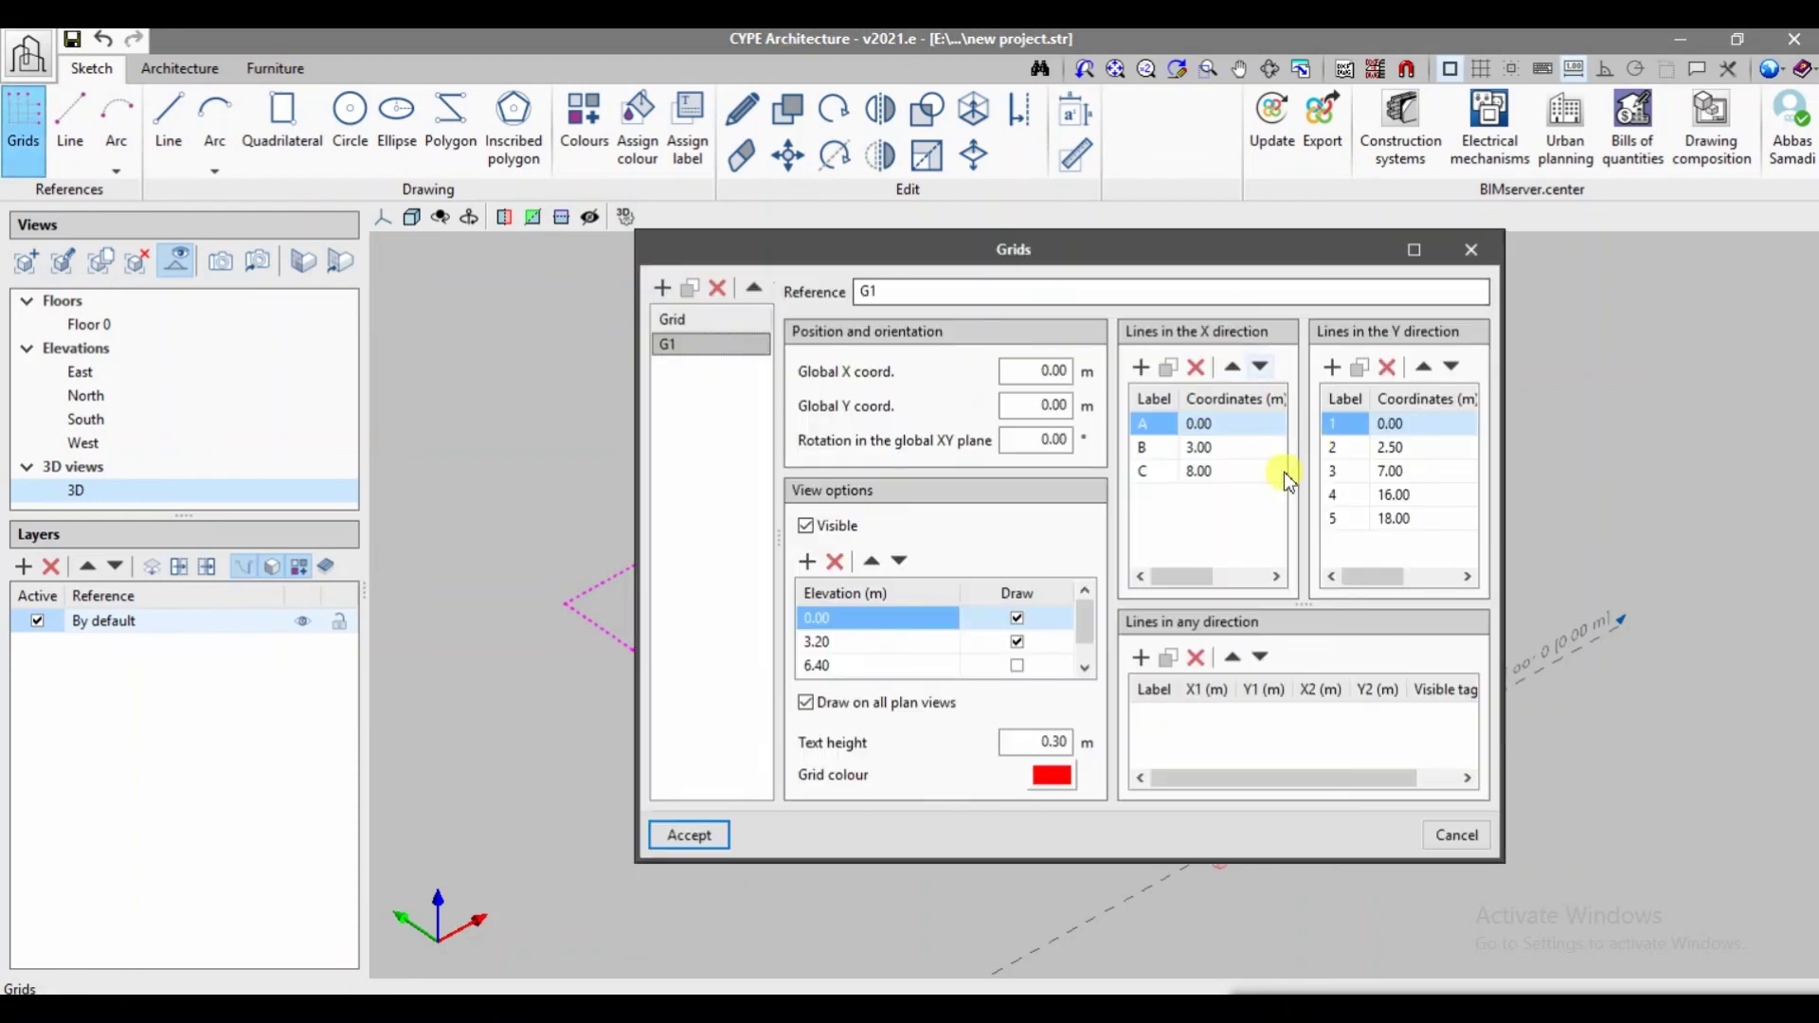
pyautogui.click(1018, 666)
pyautogui.click(1087, 633)
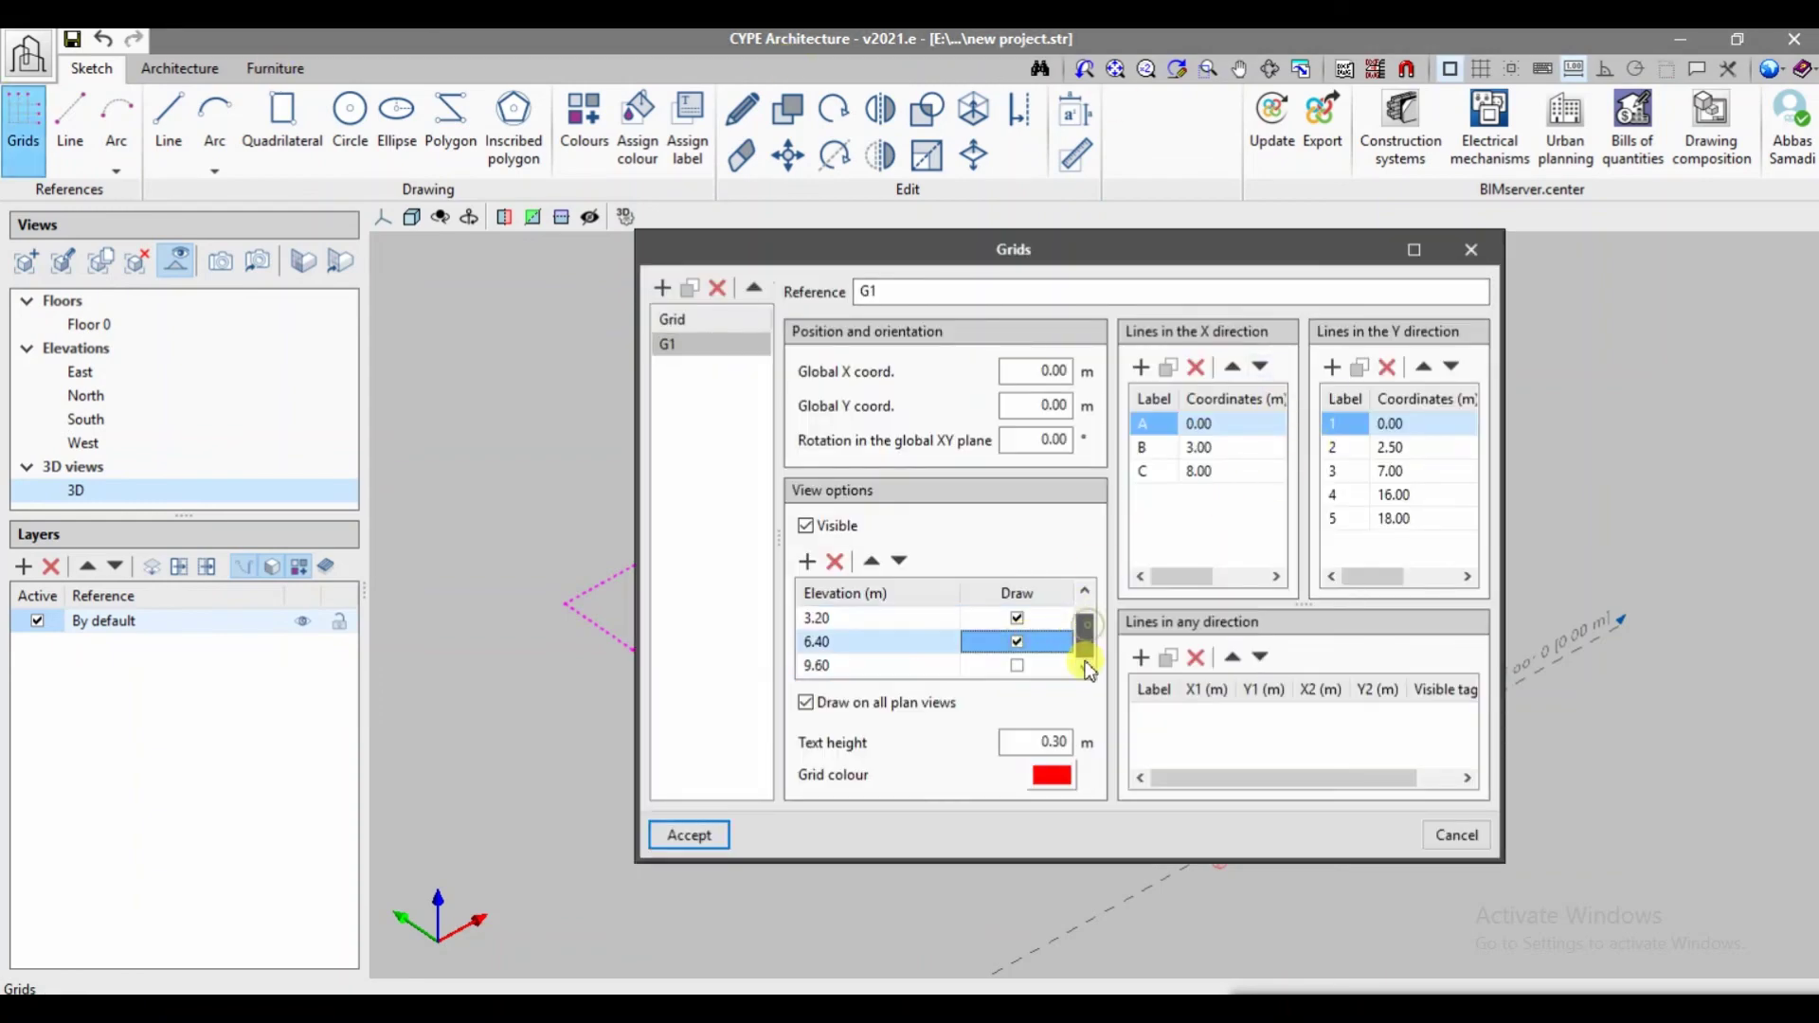
pyautogui.click(1018, 666)
pyautogui.click(1018, 666)
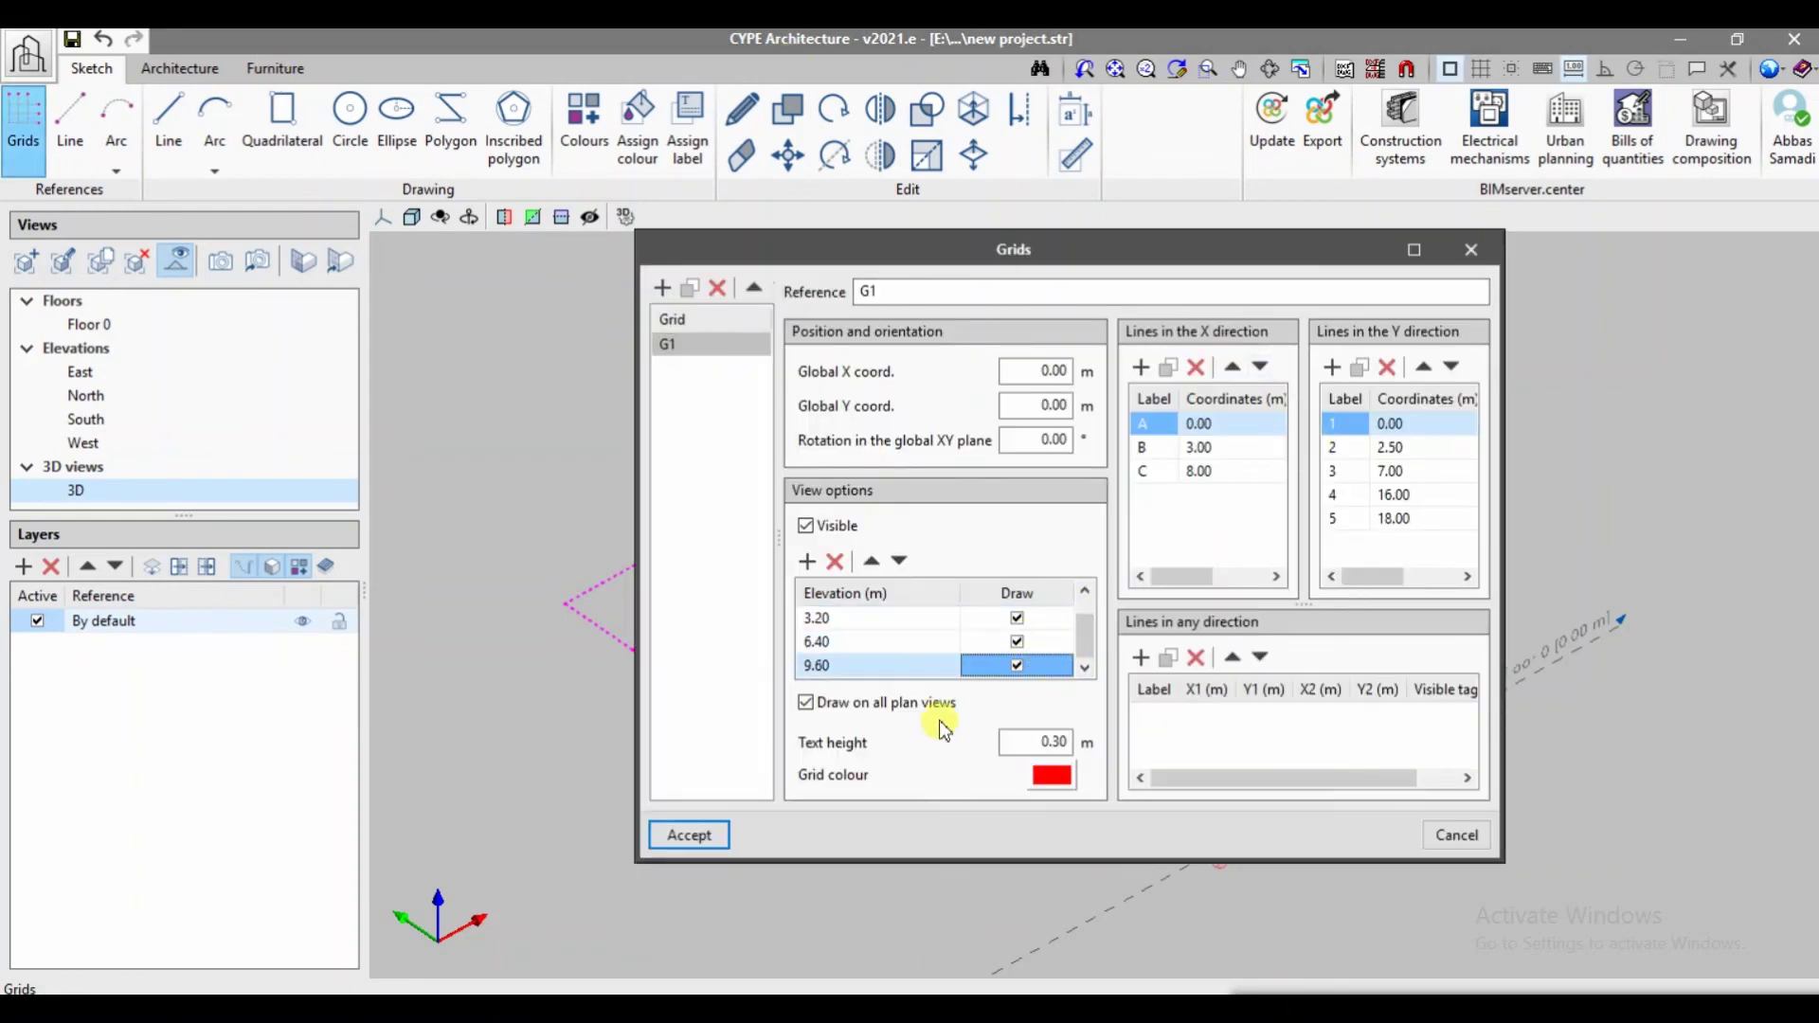
pyautogui.click(690, 836)
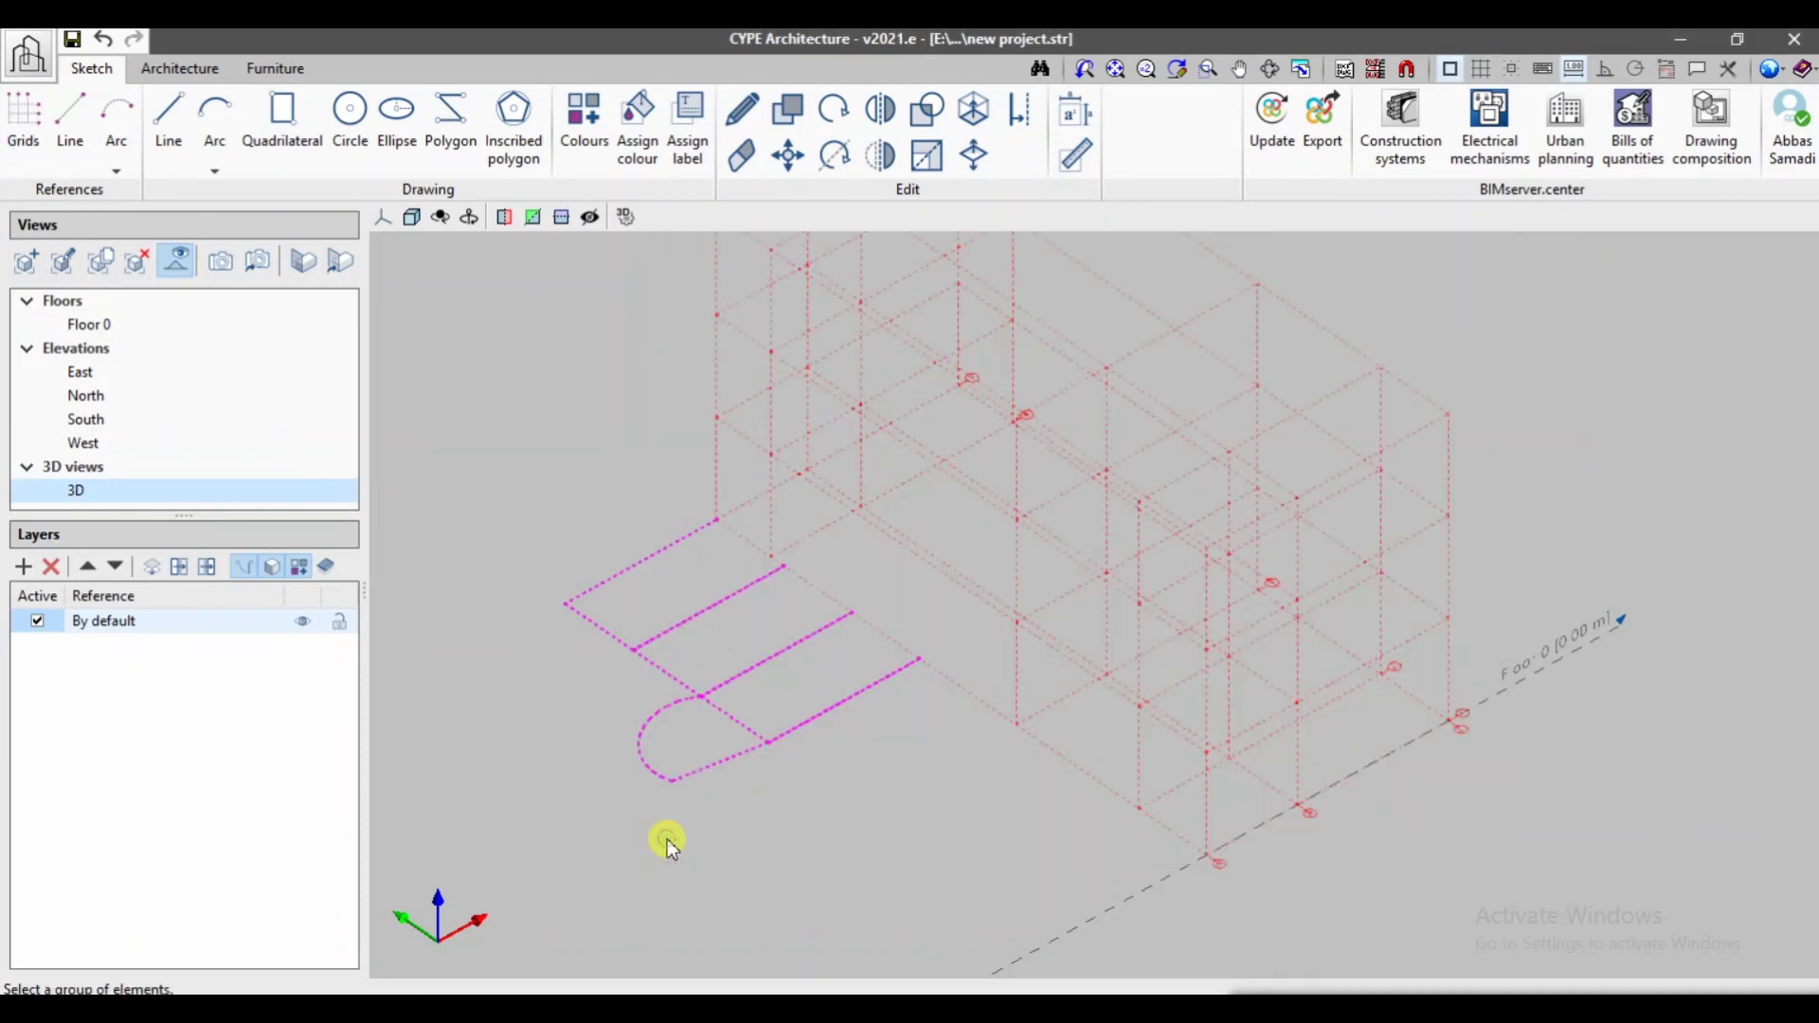
pyautogui.scroll(-3, 998, 754)
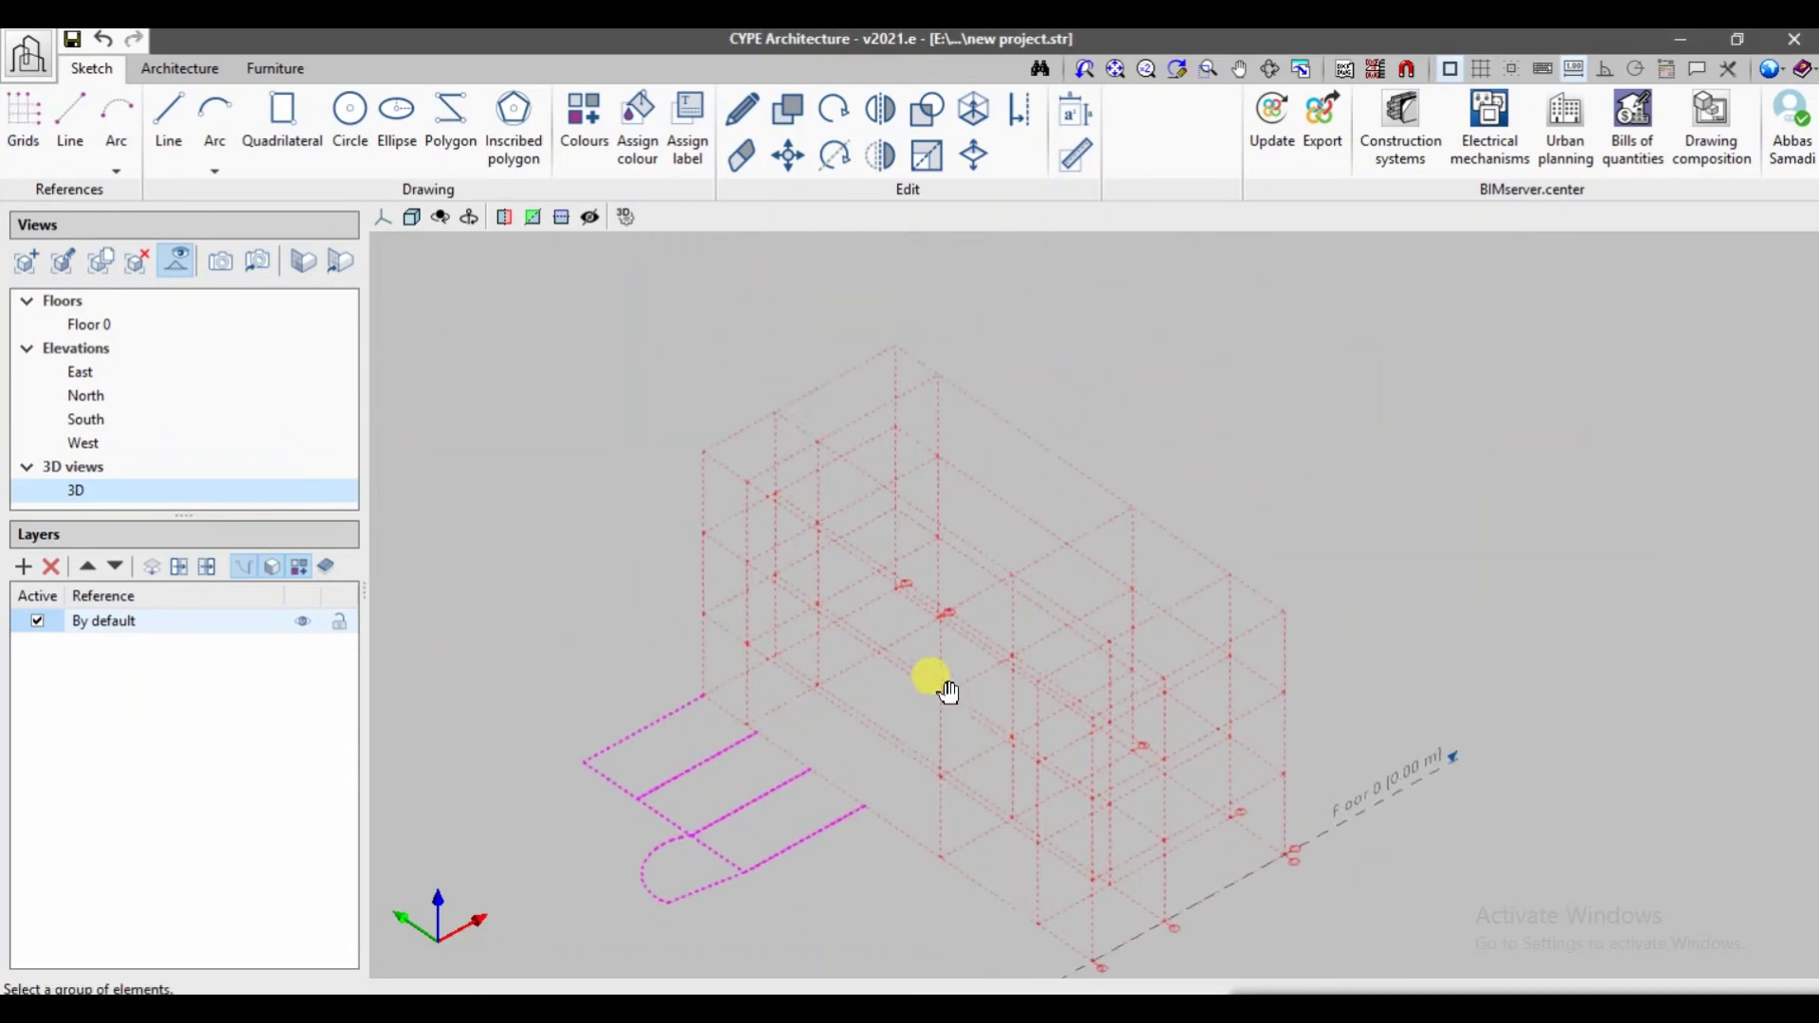
# - Add a second grid with X-direction lines A at 0.00 m and B at 5.00 m
pyautogui.click(26, 133)
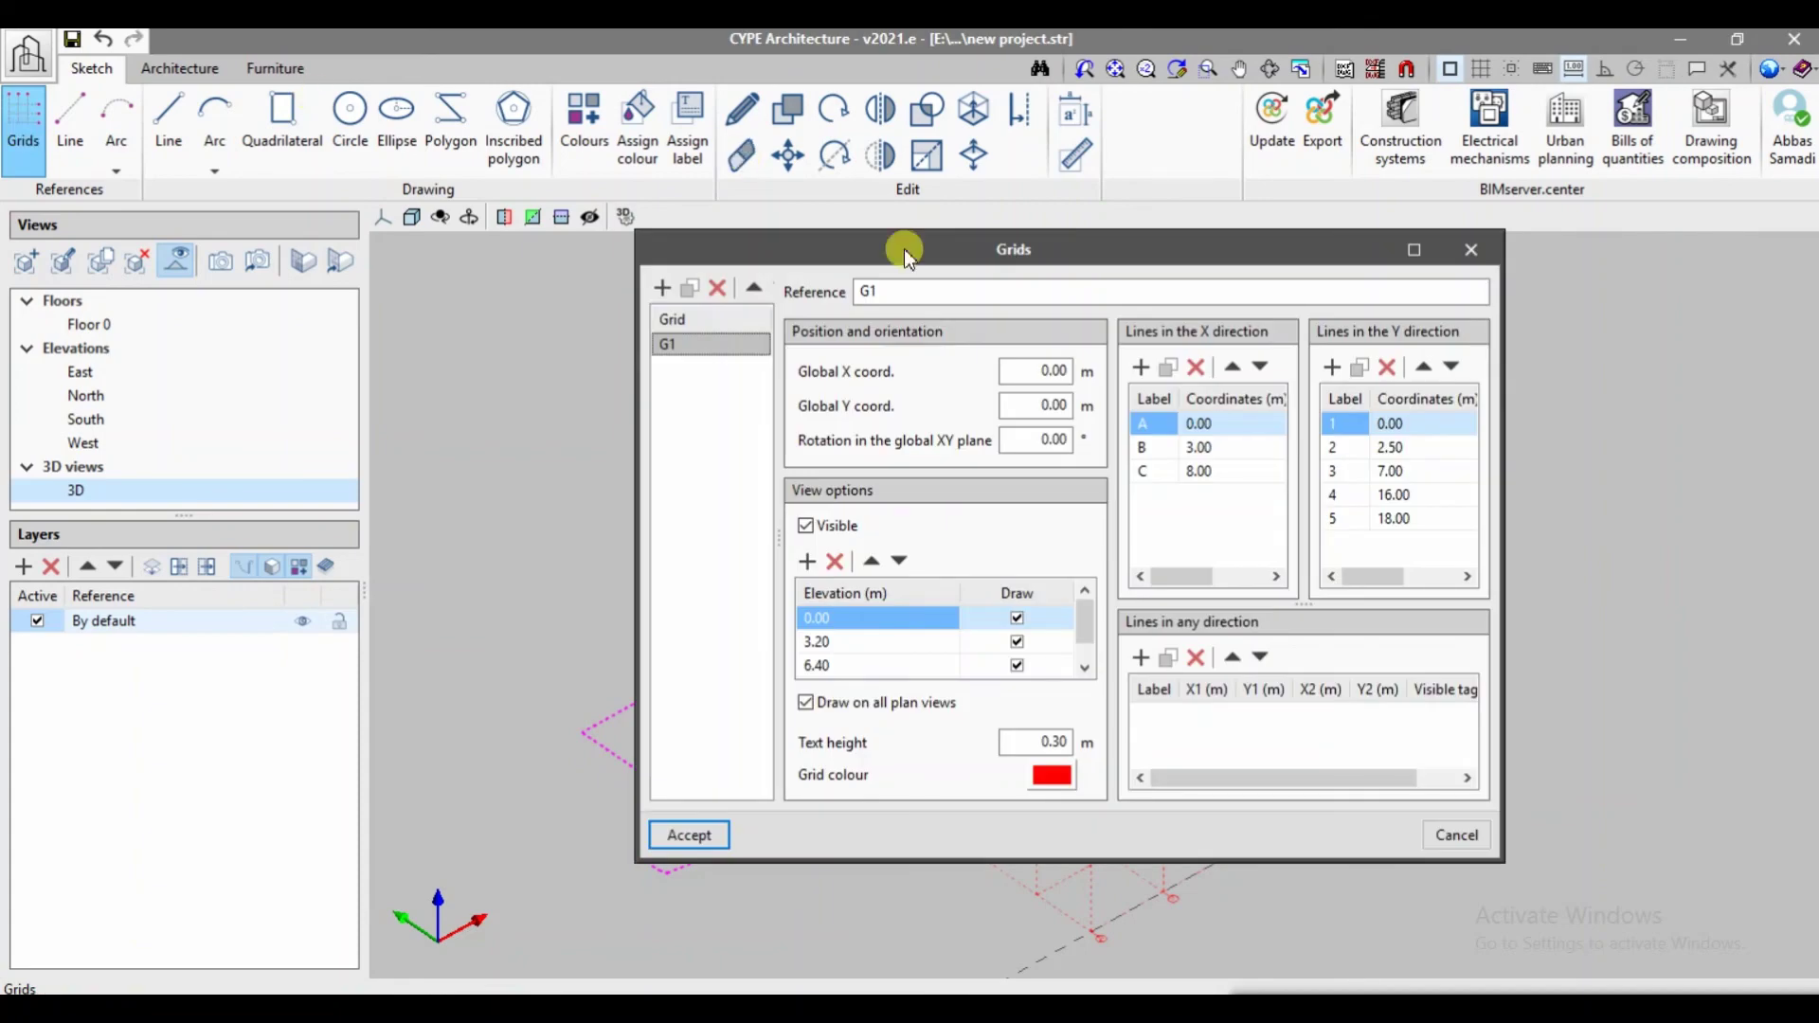
pyautogui.click(662, 288)
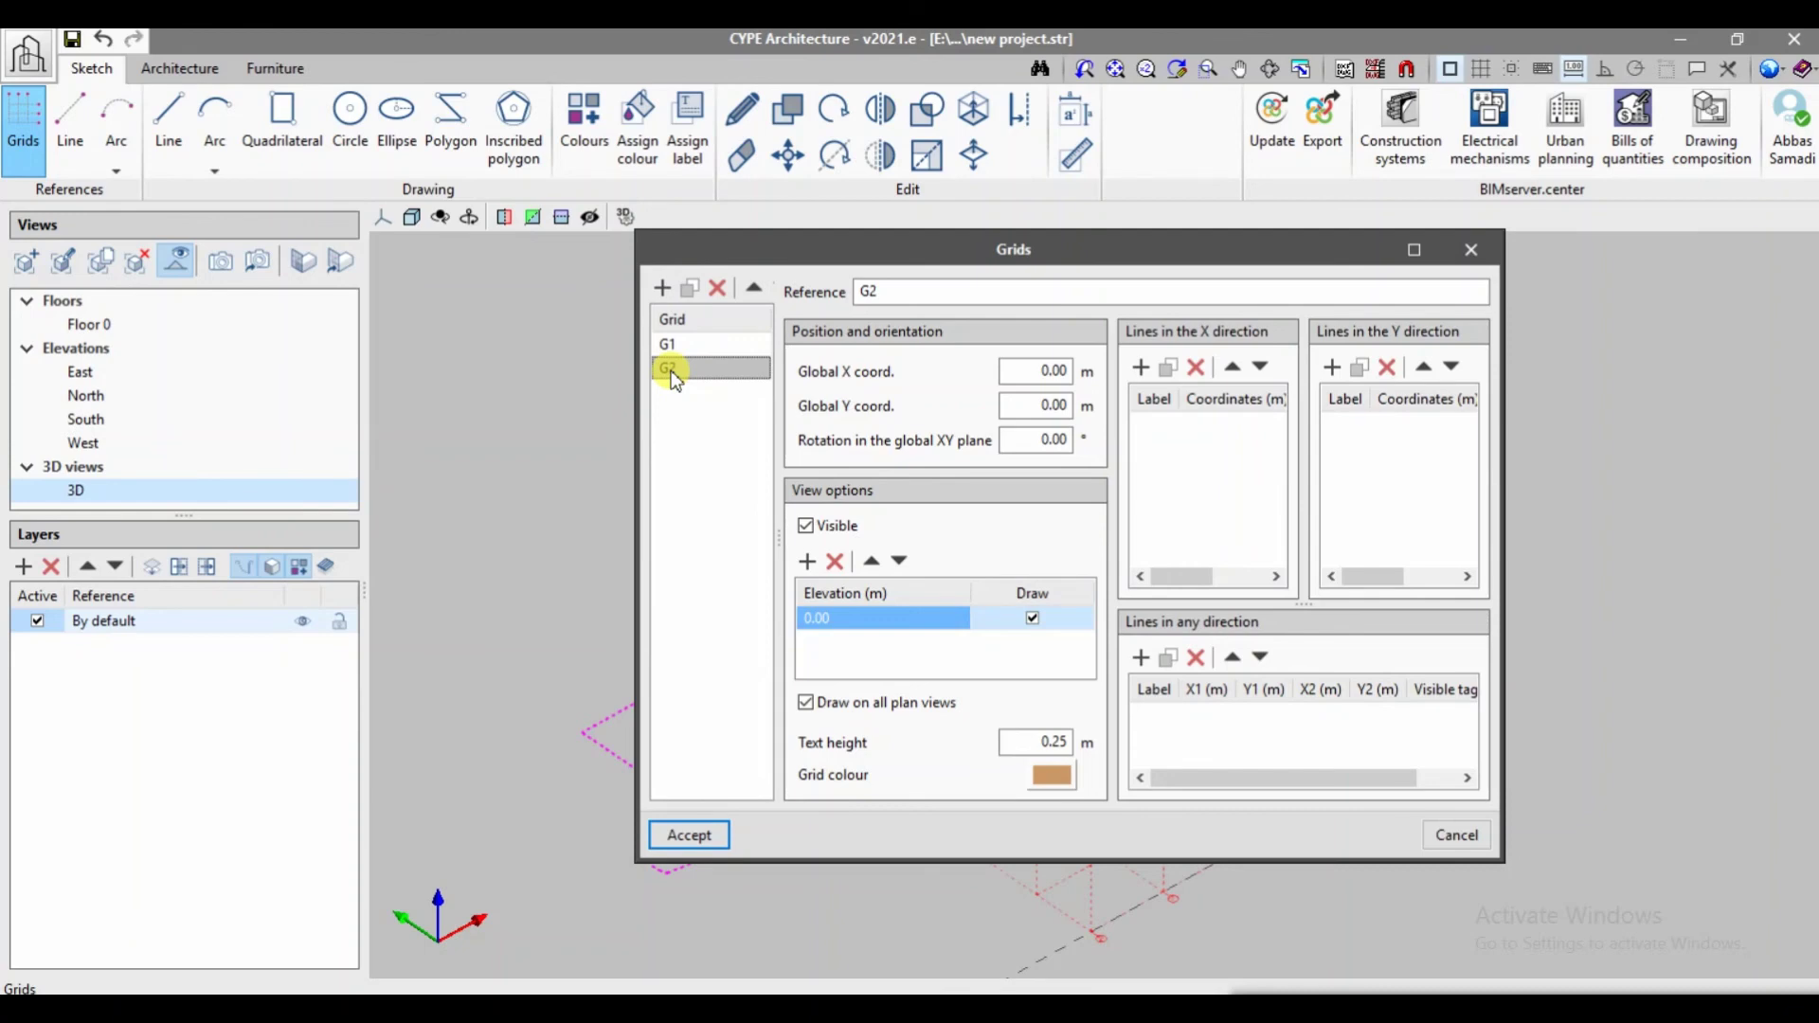
pyautogui.click(1143, 367)
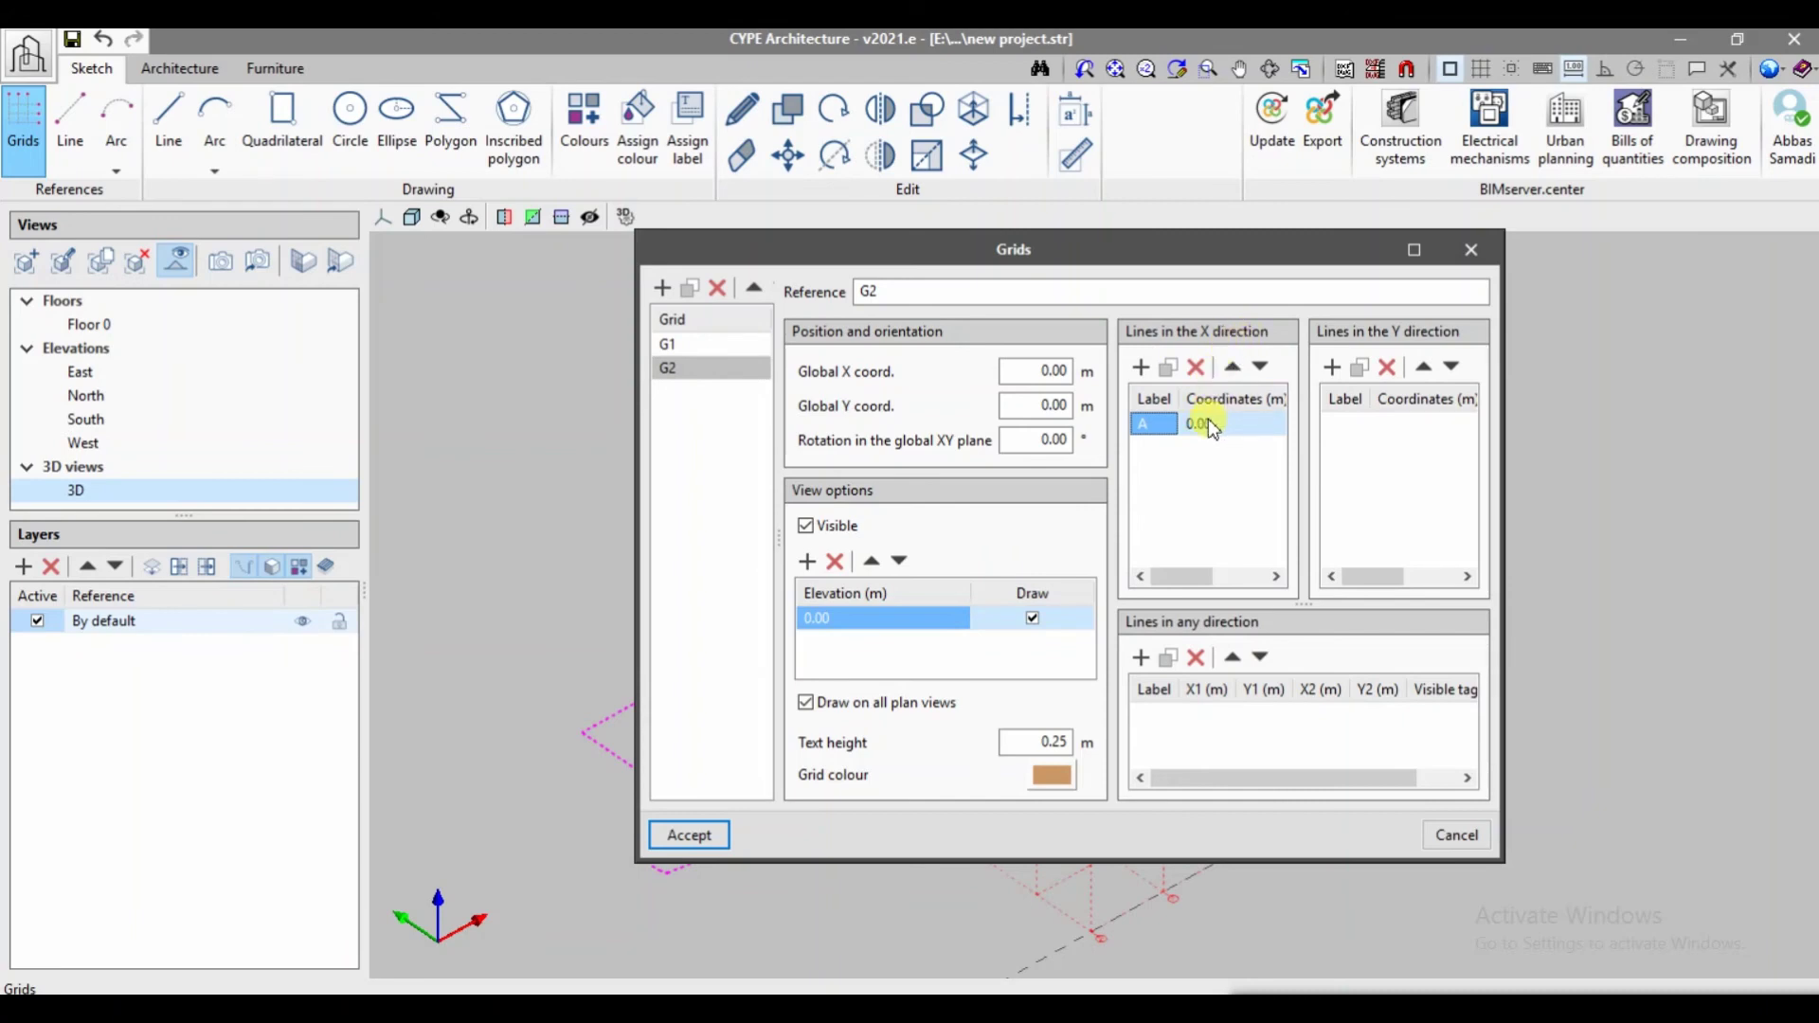
pyautogui.click(1144, 369)
pyautogui.click(1230, 448)
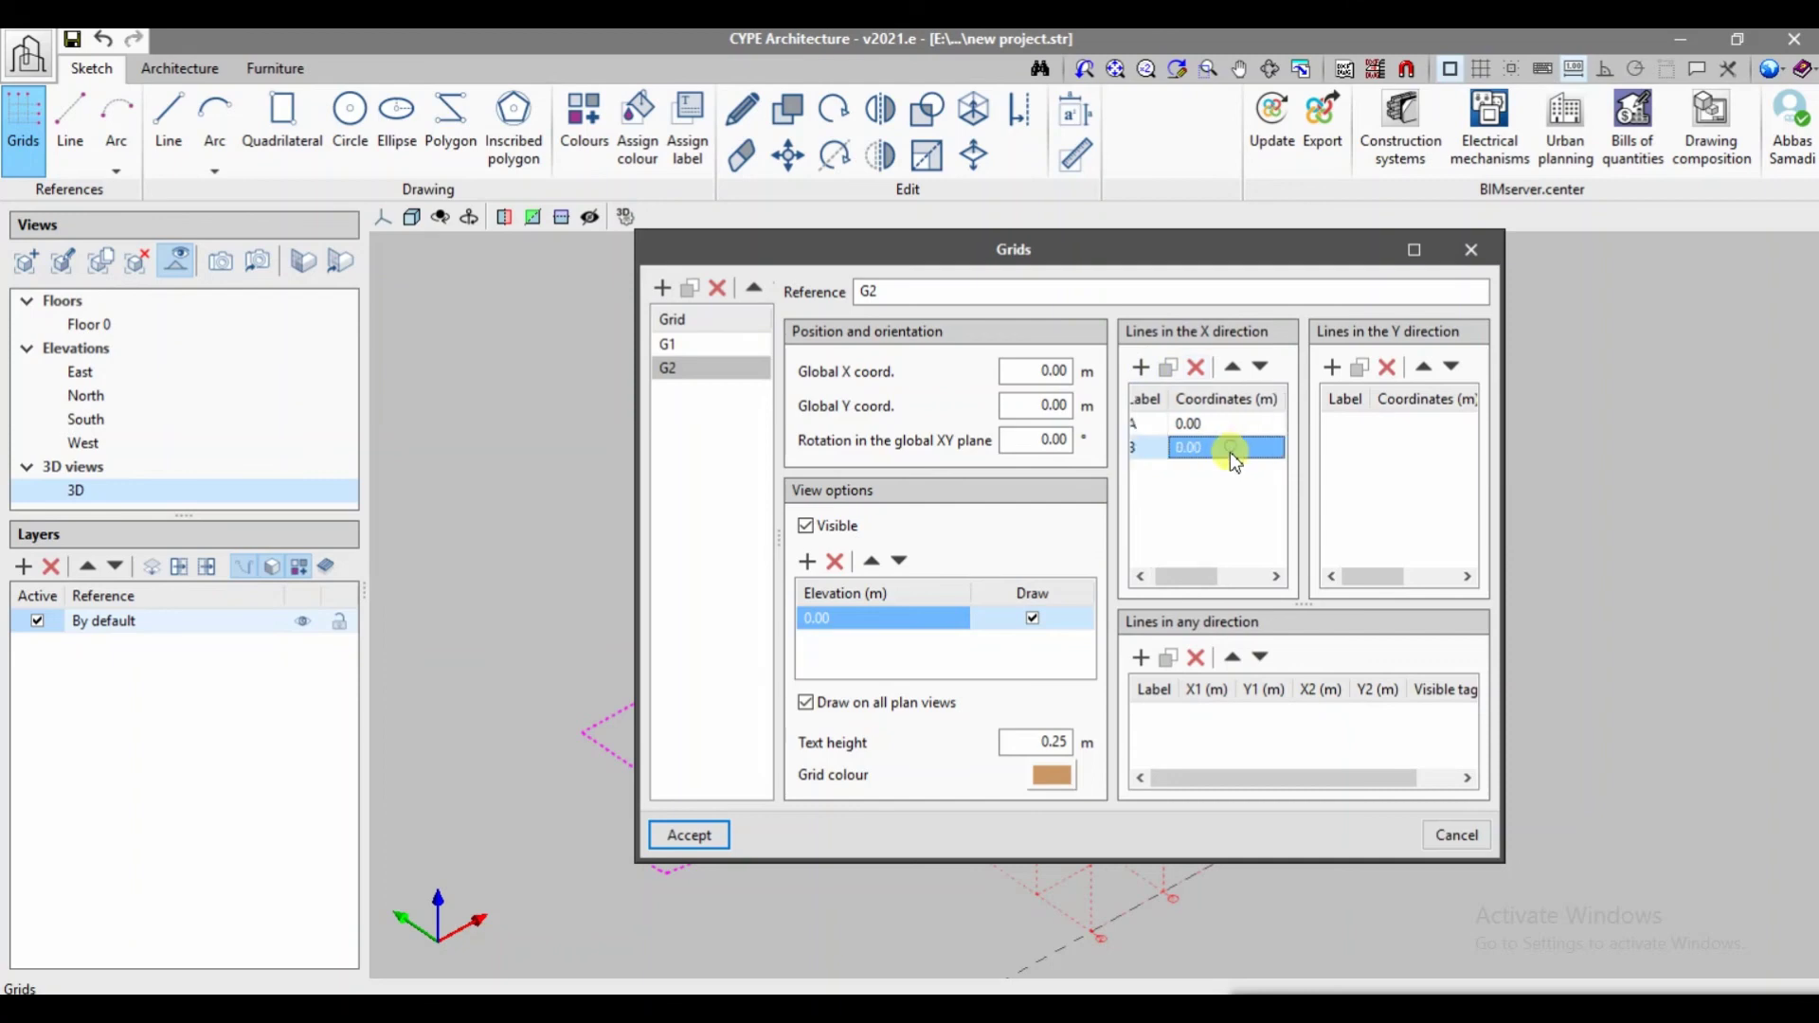
pyautogui.write('5')
pyautogui.press('Return')
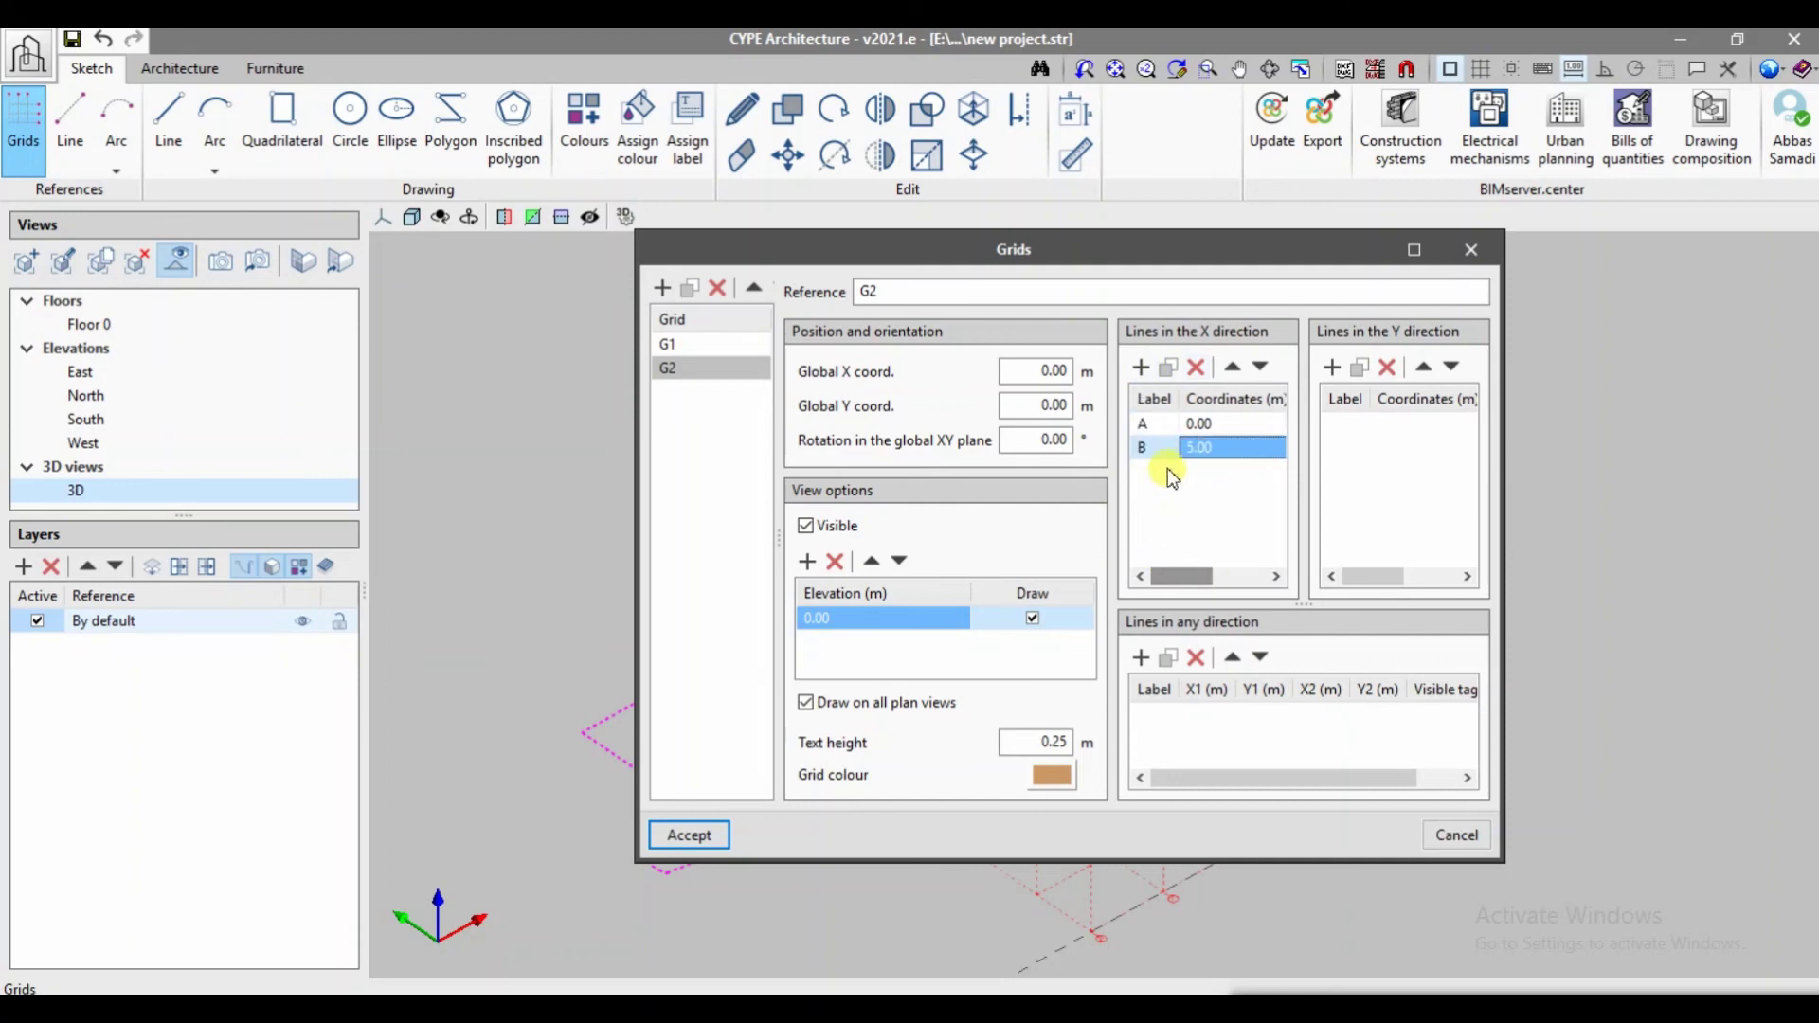
# - Add two Y-direction lines to the second grid, at 0.00 m and 6.00 m
pyautogui.click(1334, 369)
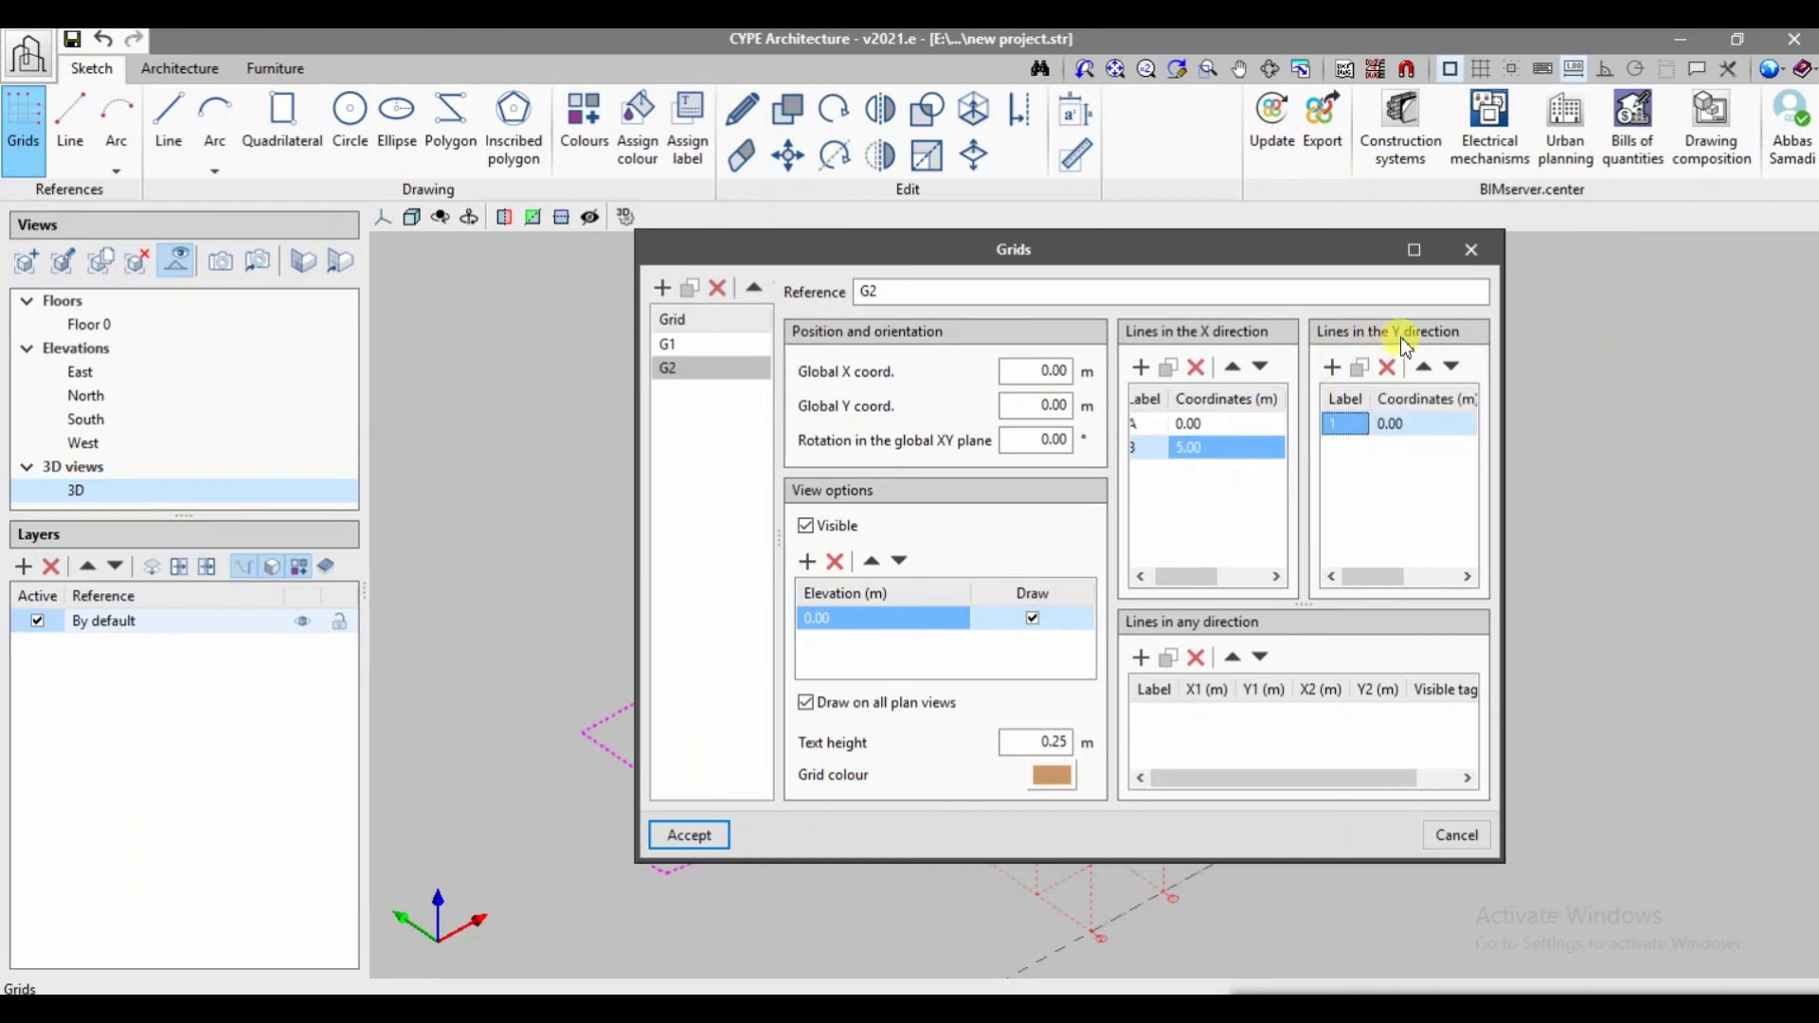
pyautogui.click(1332, 367)
pyautogui.click(1410, 447)
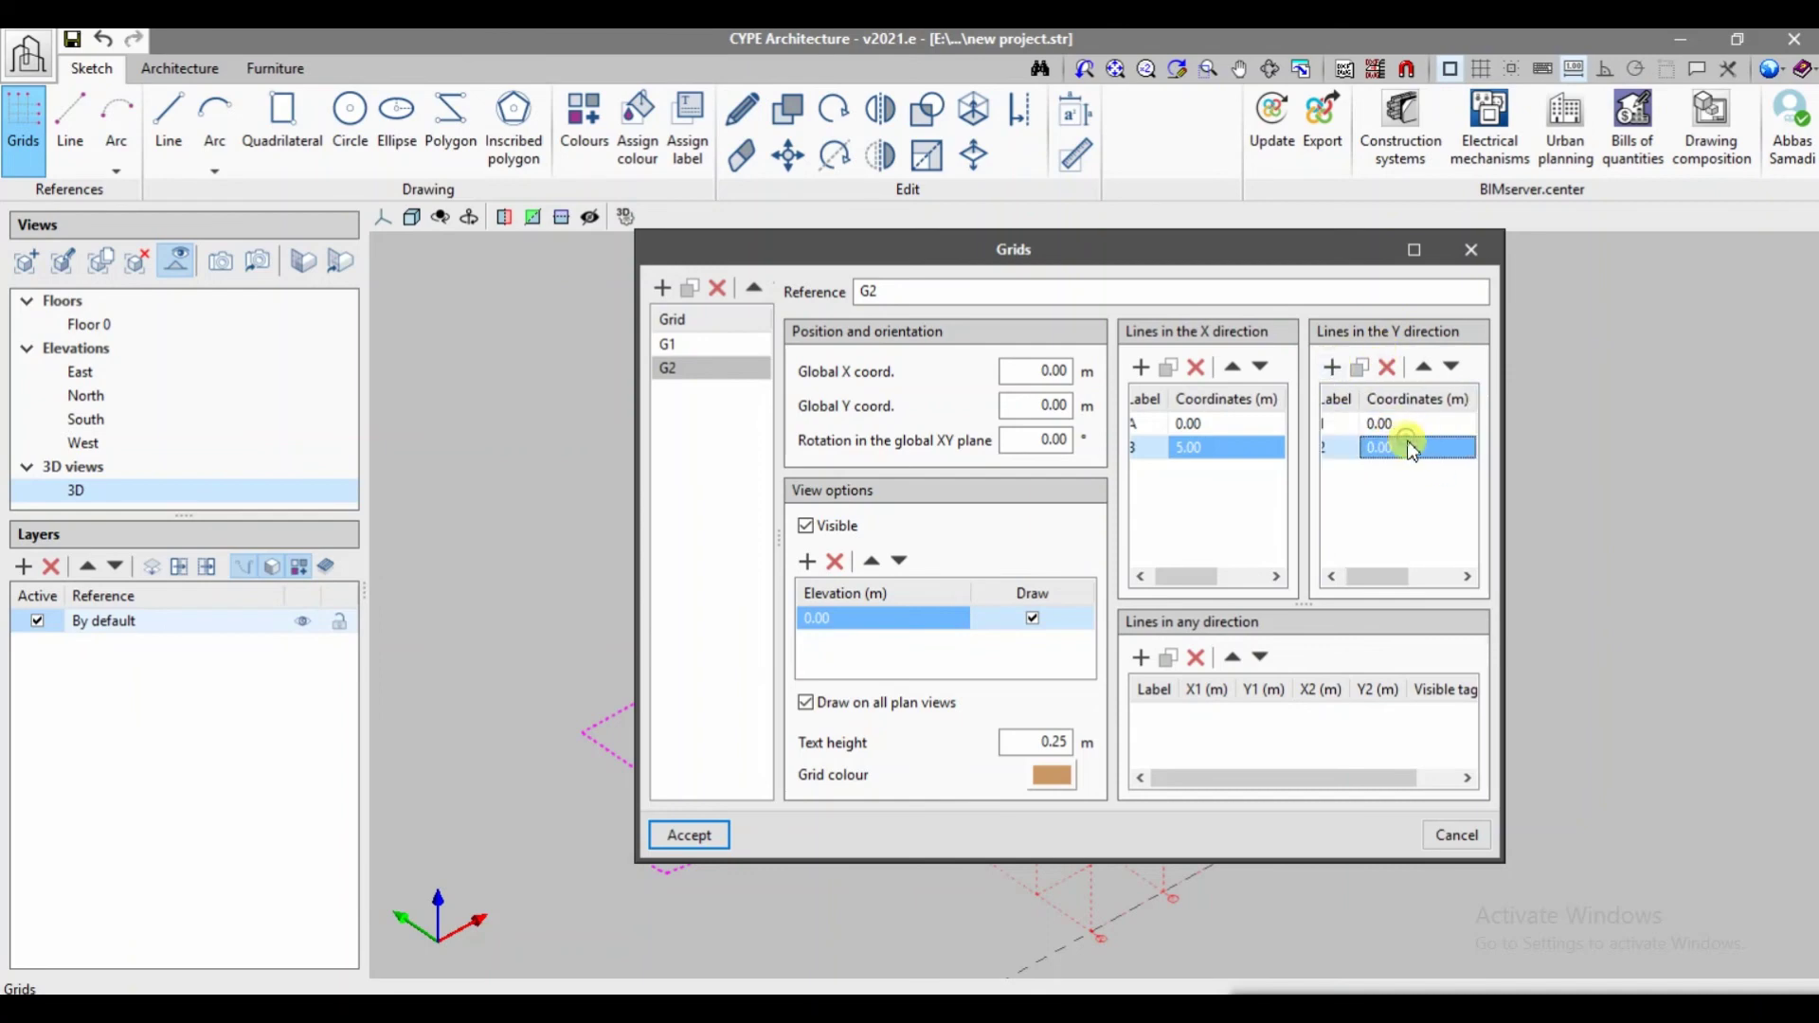
pyautogui.write('6.00')
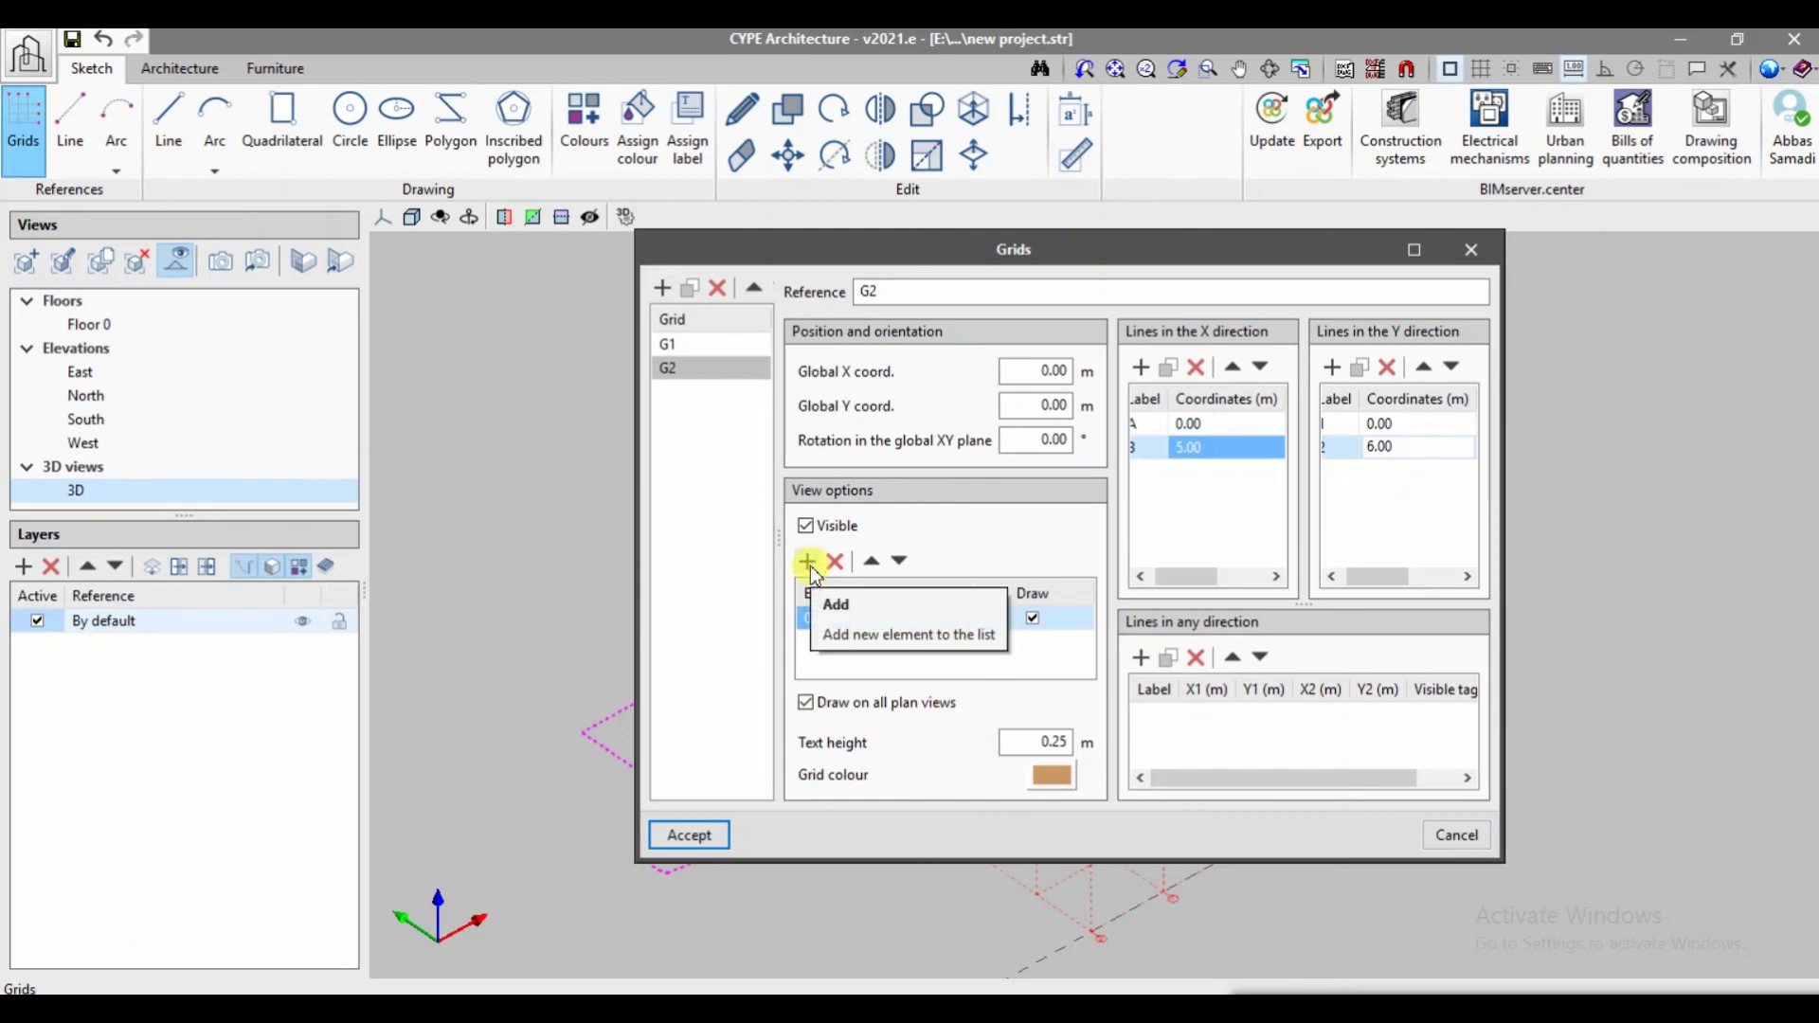
# - Set the second grid's colour to bright red and apply the grid definition to the model
pyautogui.click(1065, 782)
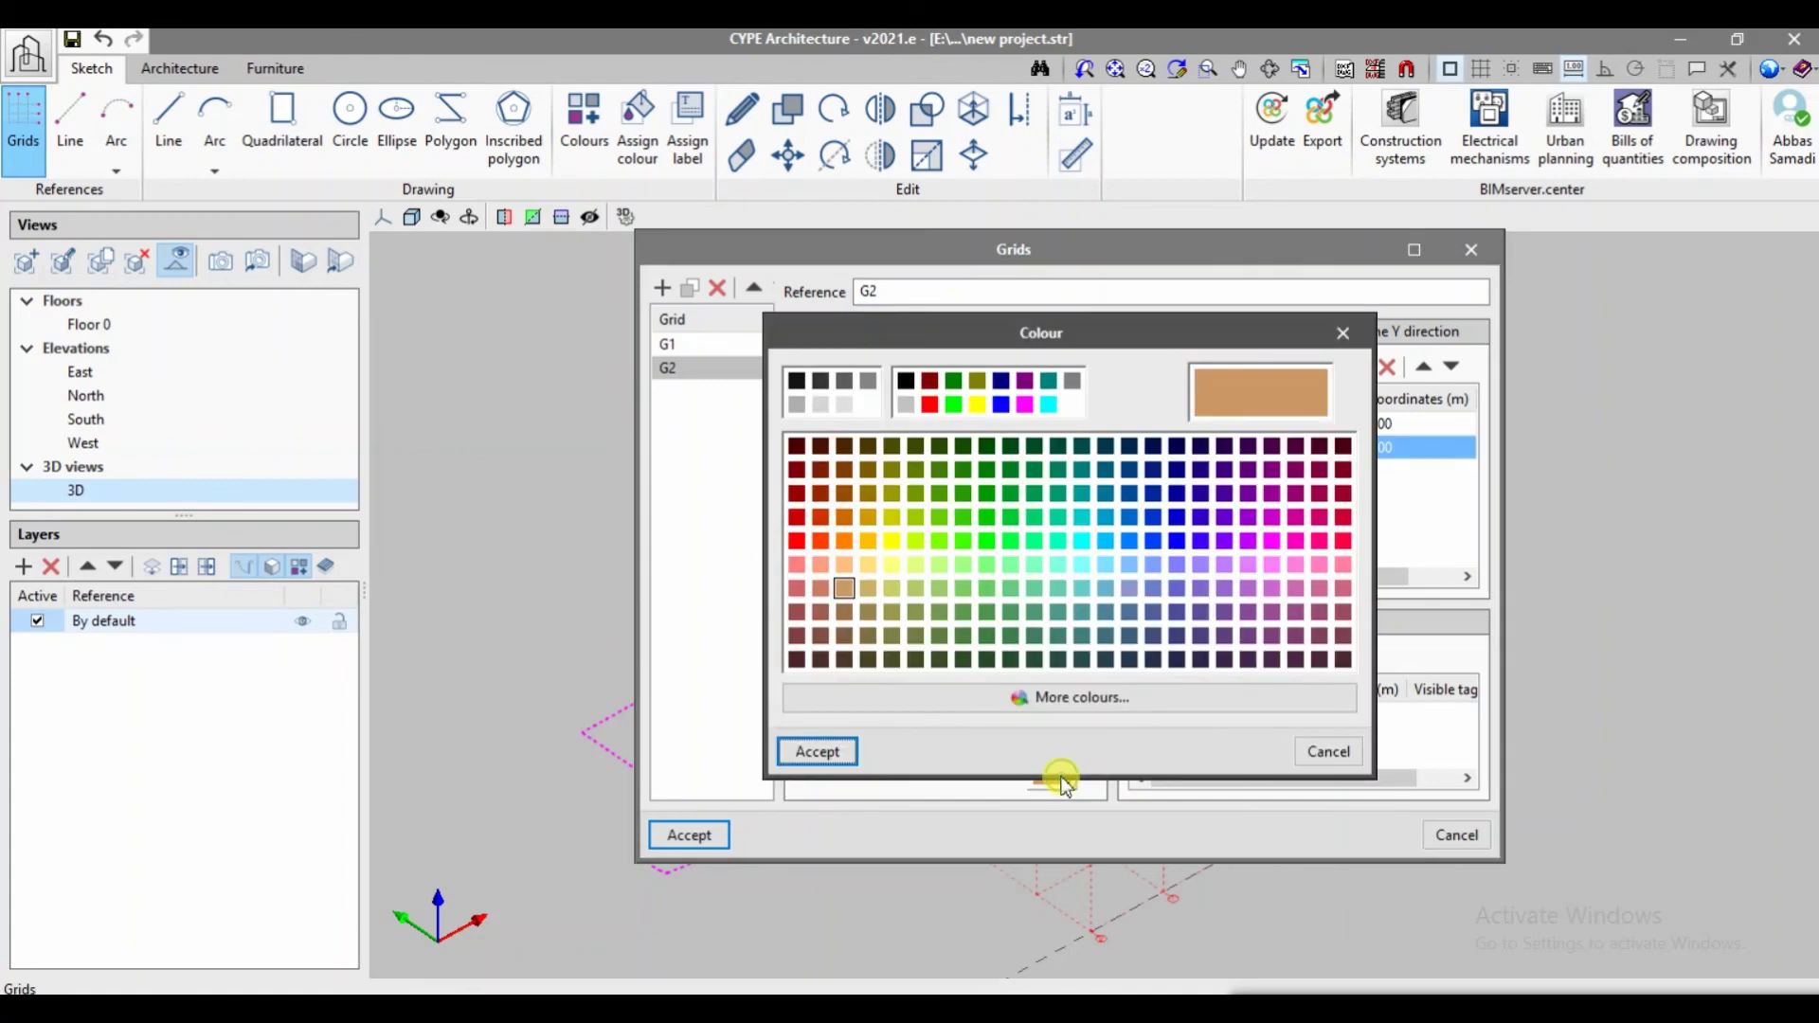
pyautogui.click(797, 541)
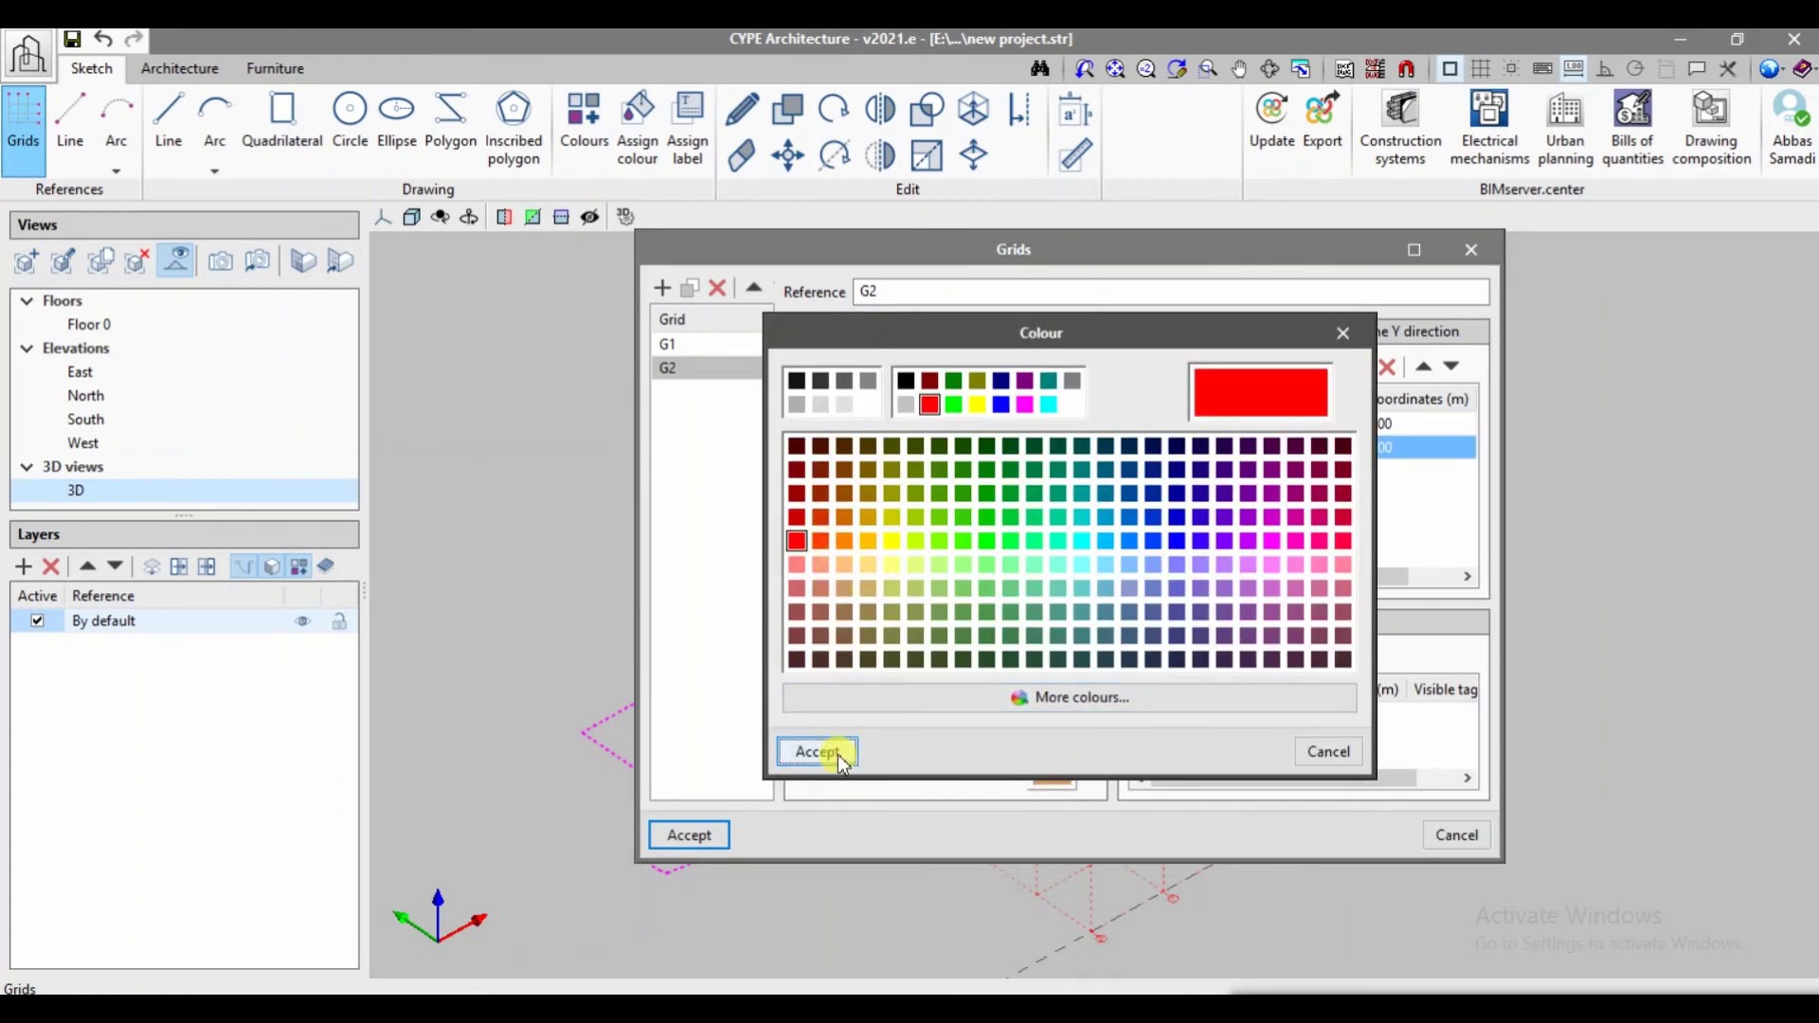
pyautogui.click(837, 754)
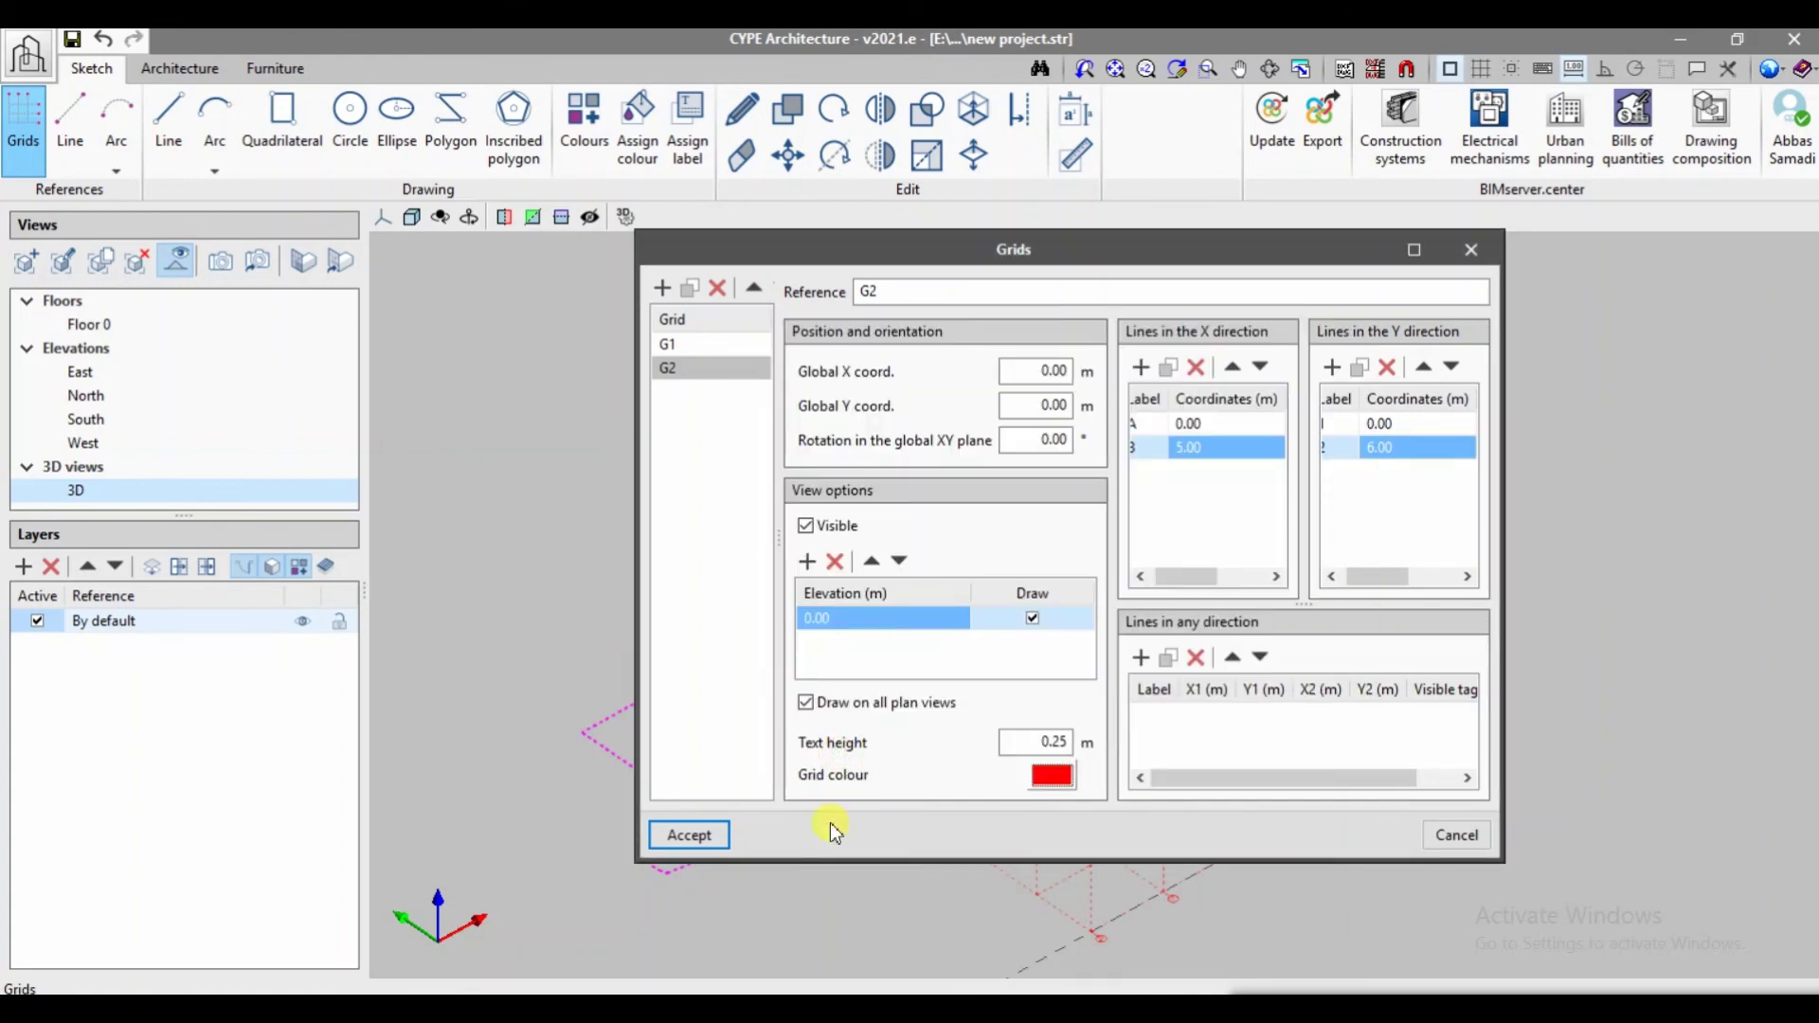
pyautogui.click(698, 839)
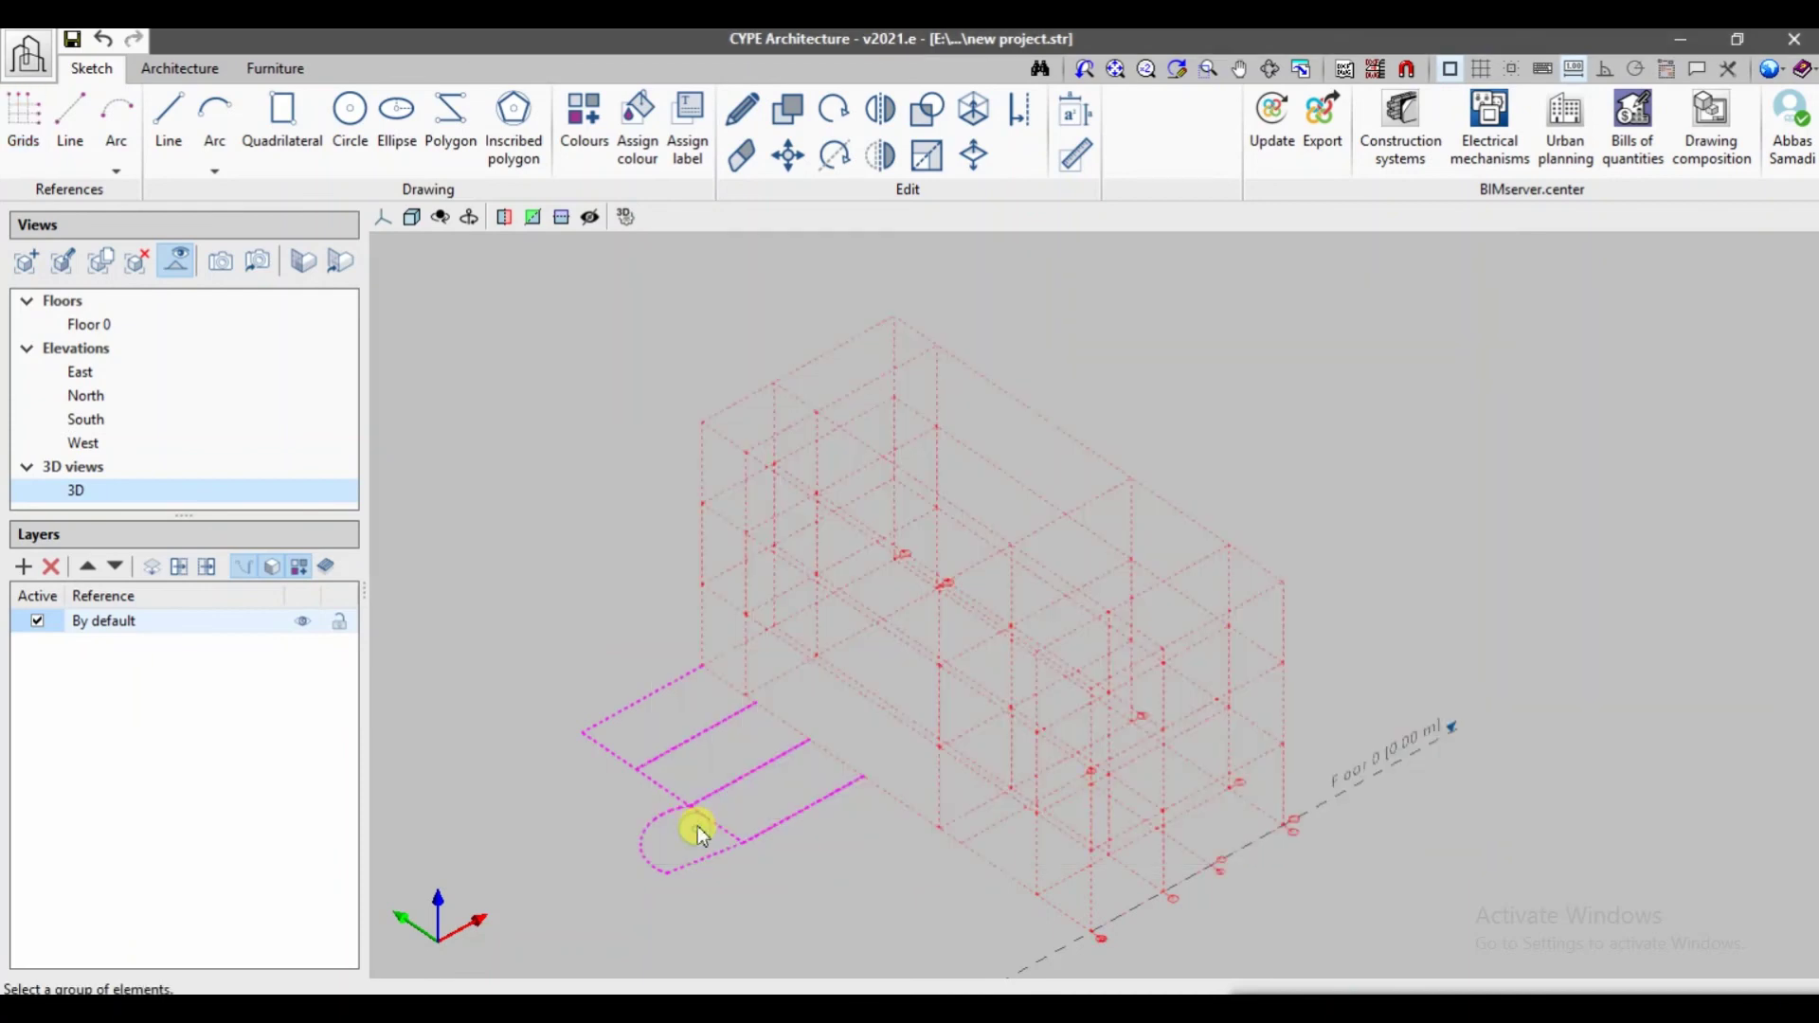
pyautogui.scroll(3, 1190, 881)
pyautogui.scroll(3, 1189, 882)
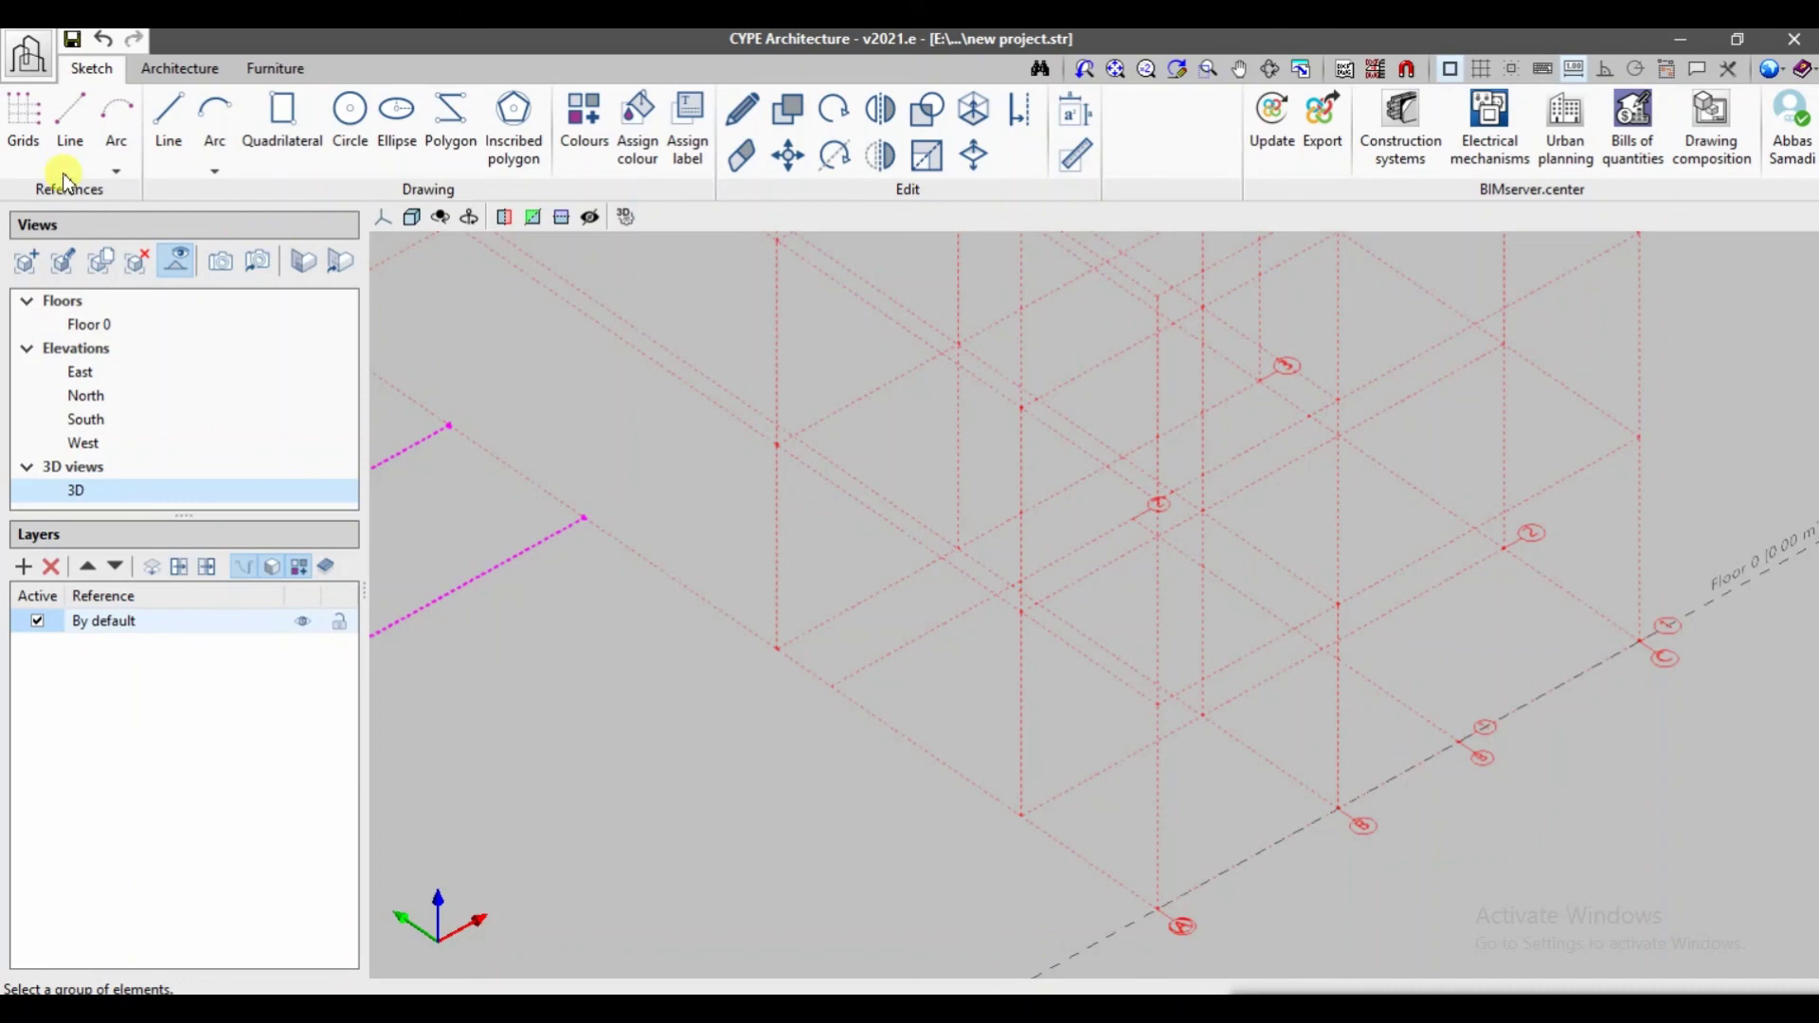
pyautogui.click(24, 121)
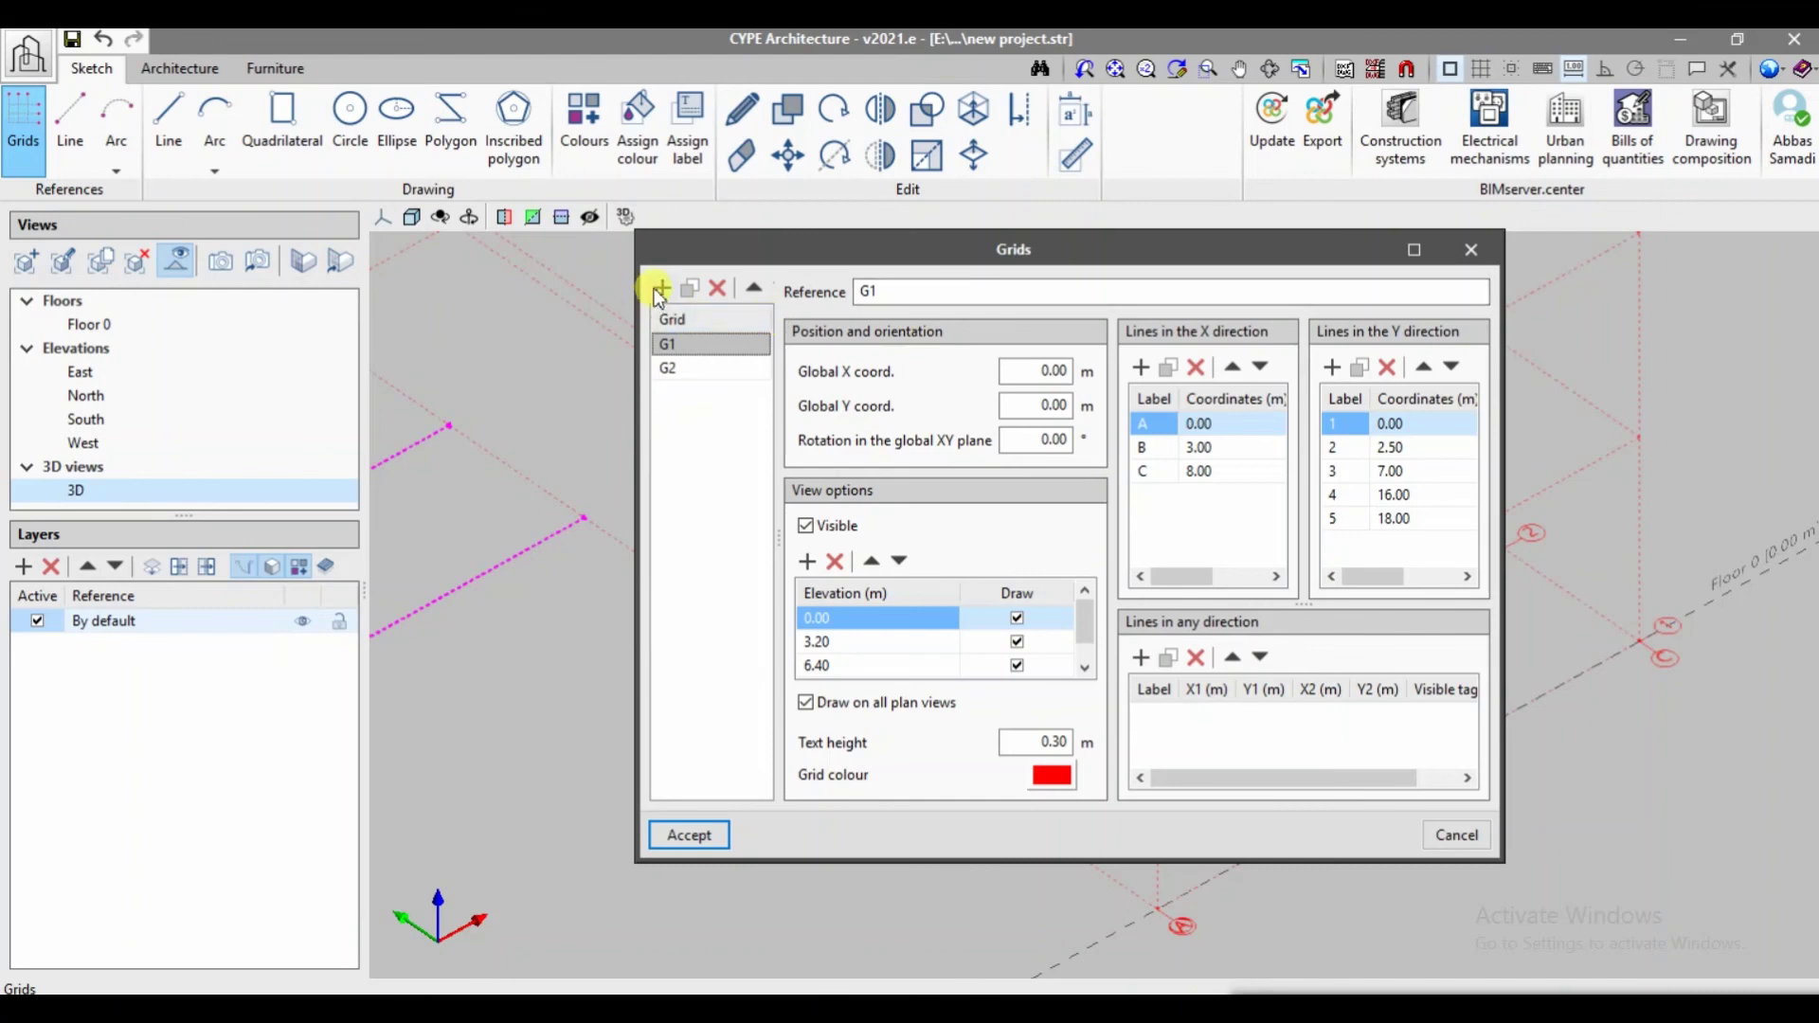
pyautogui.click(661, 288)
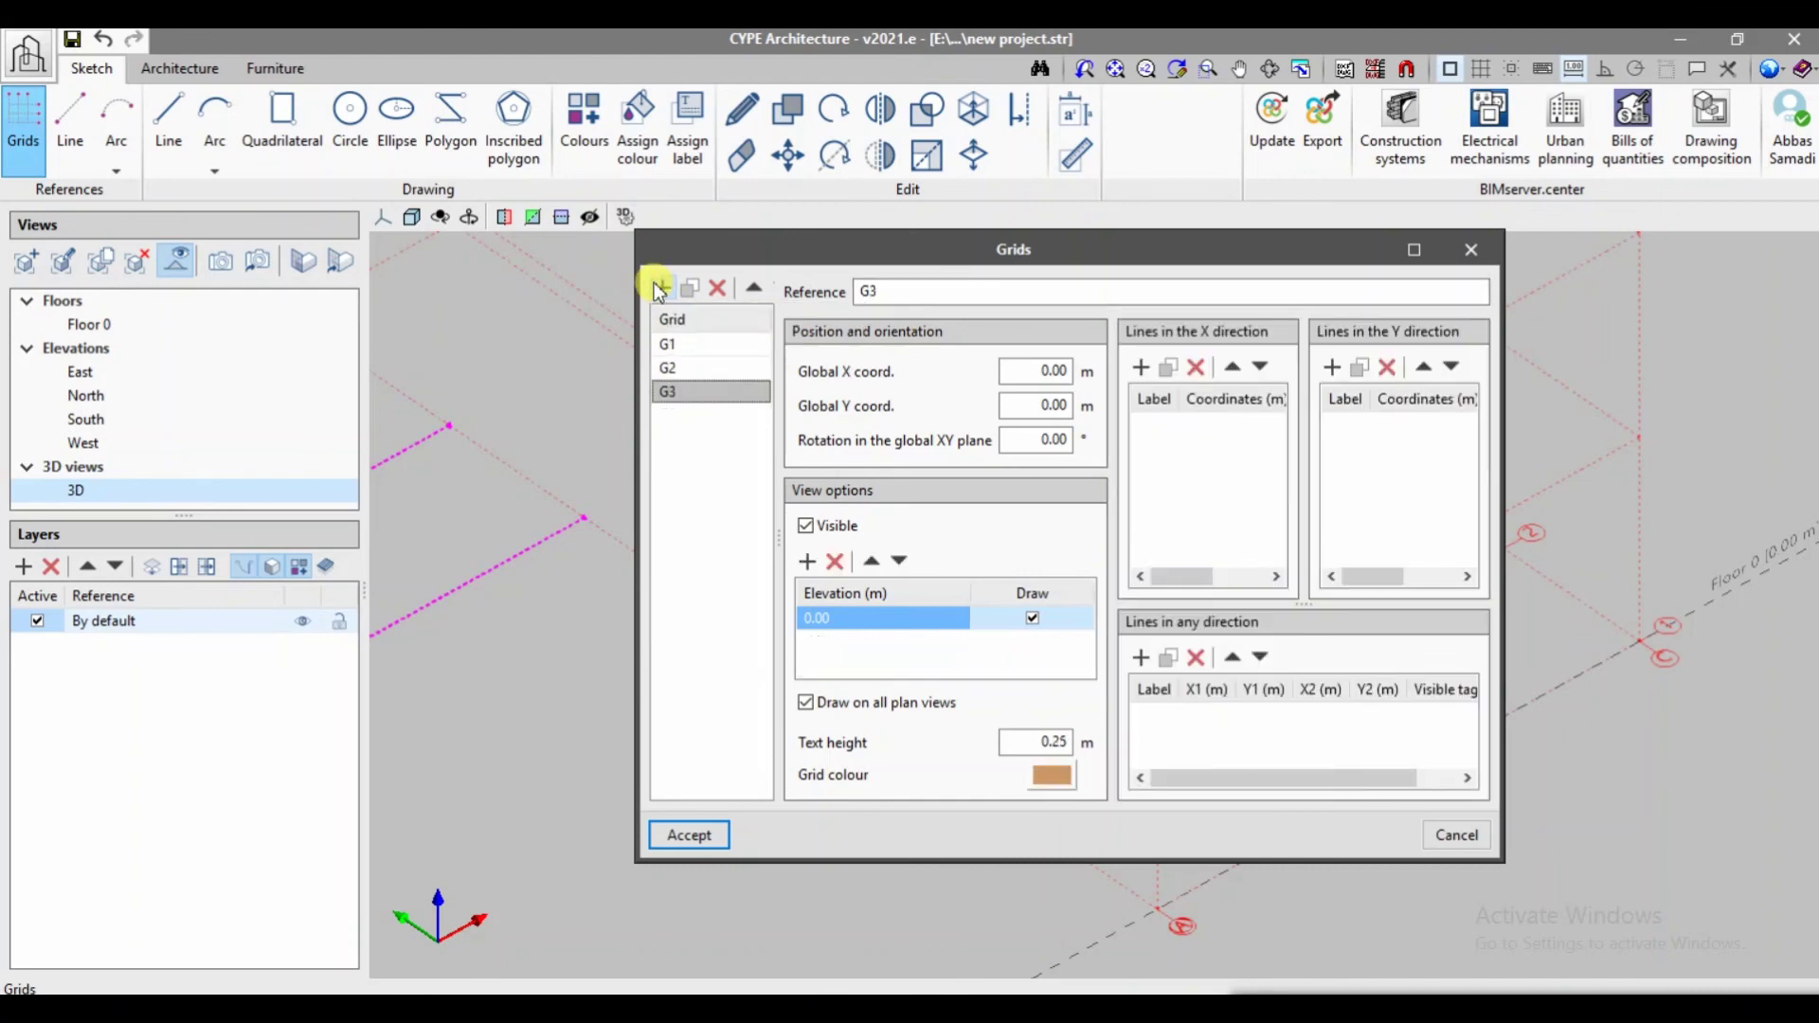
pyautogui.click(662, 288)
pyautogui.click(661, 288)
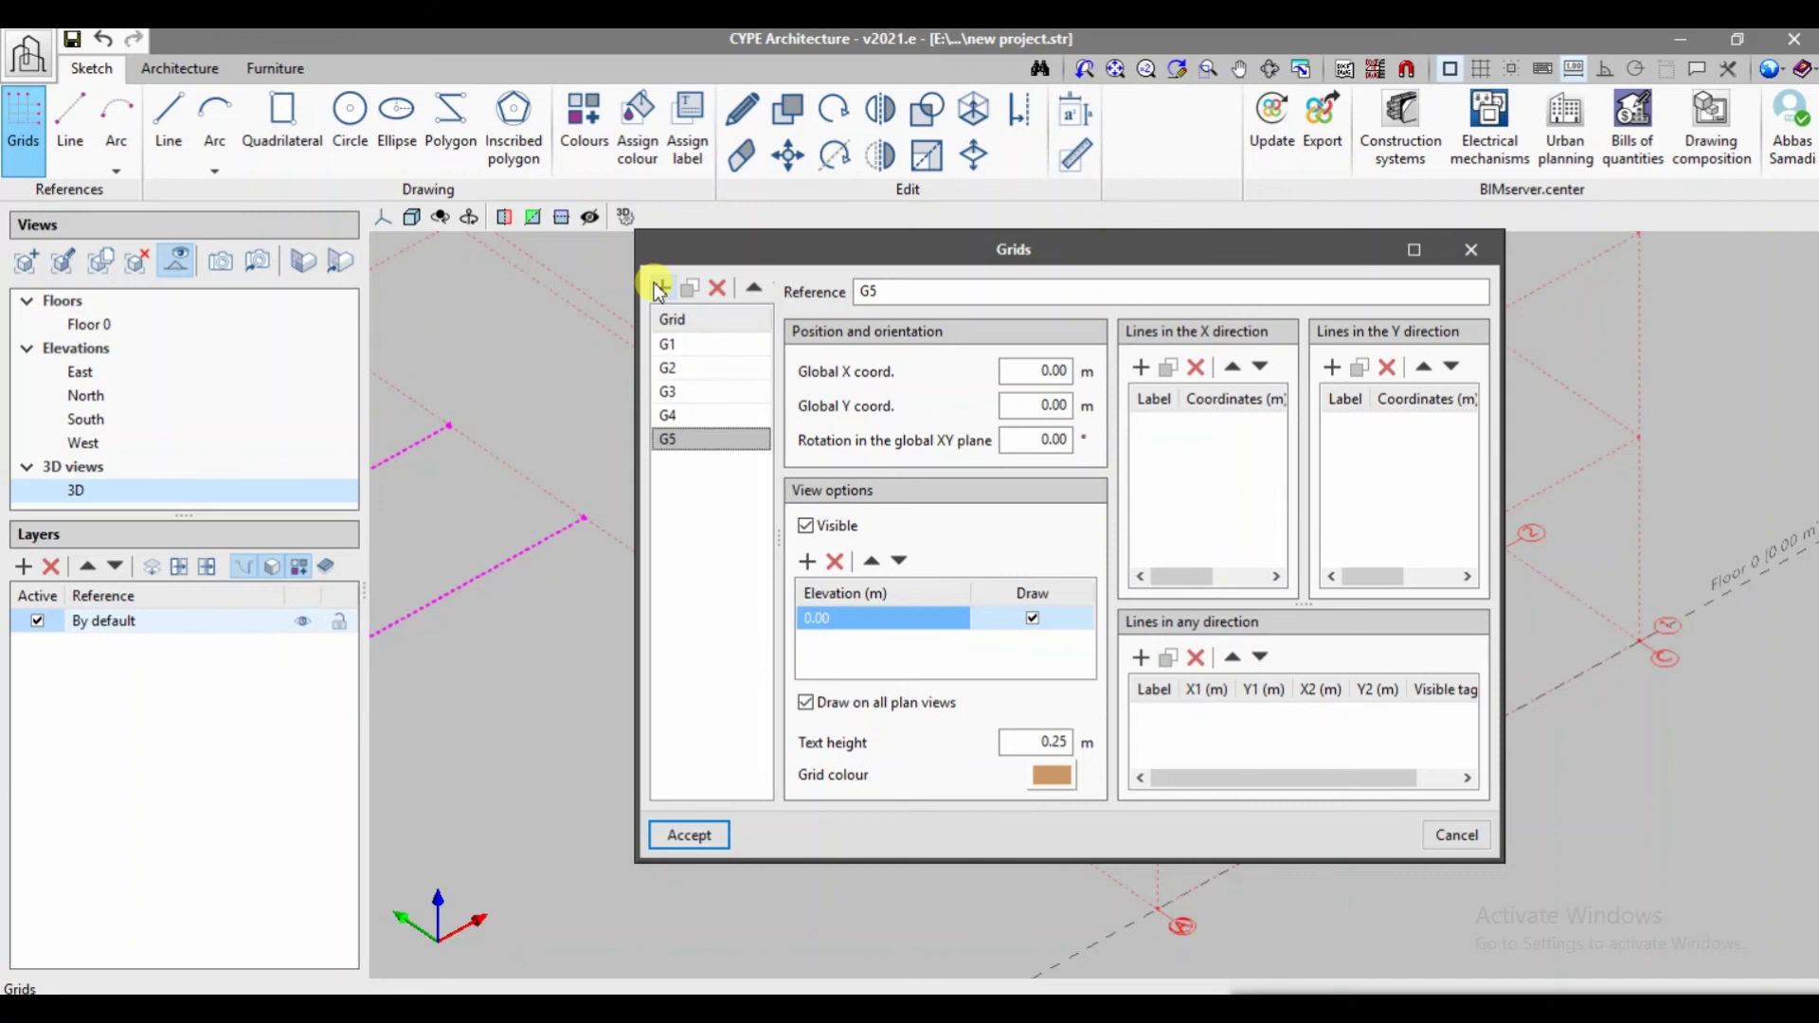
pyautogui.click(1457, 835)
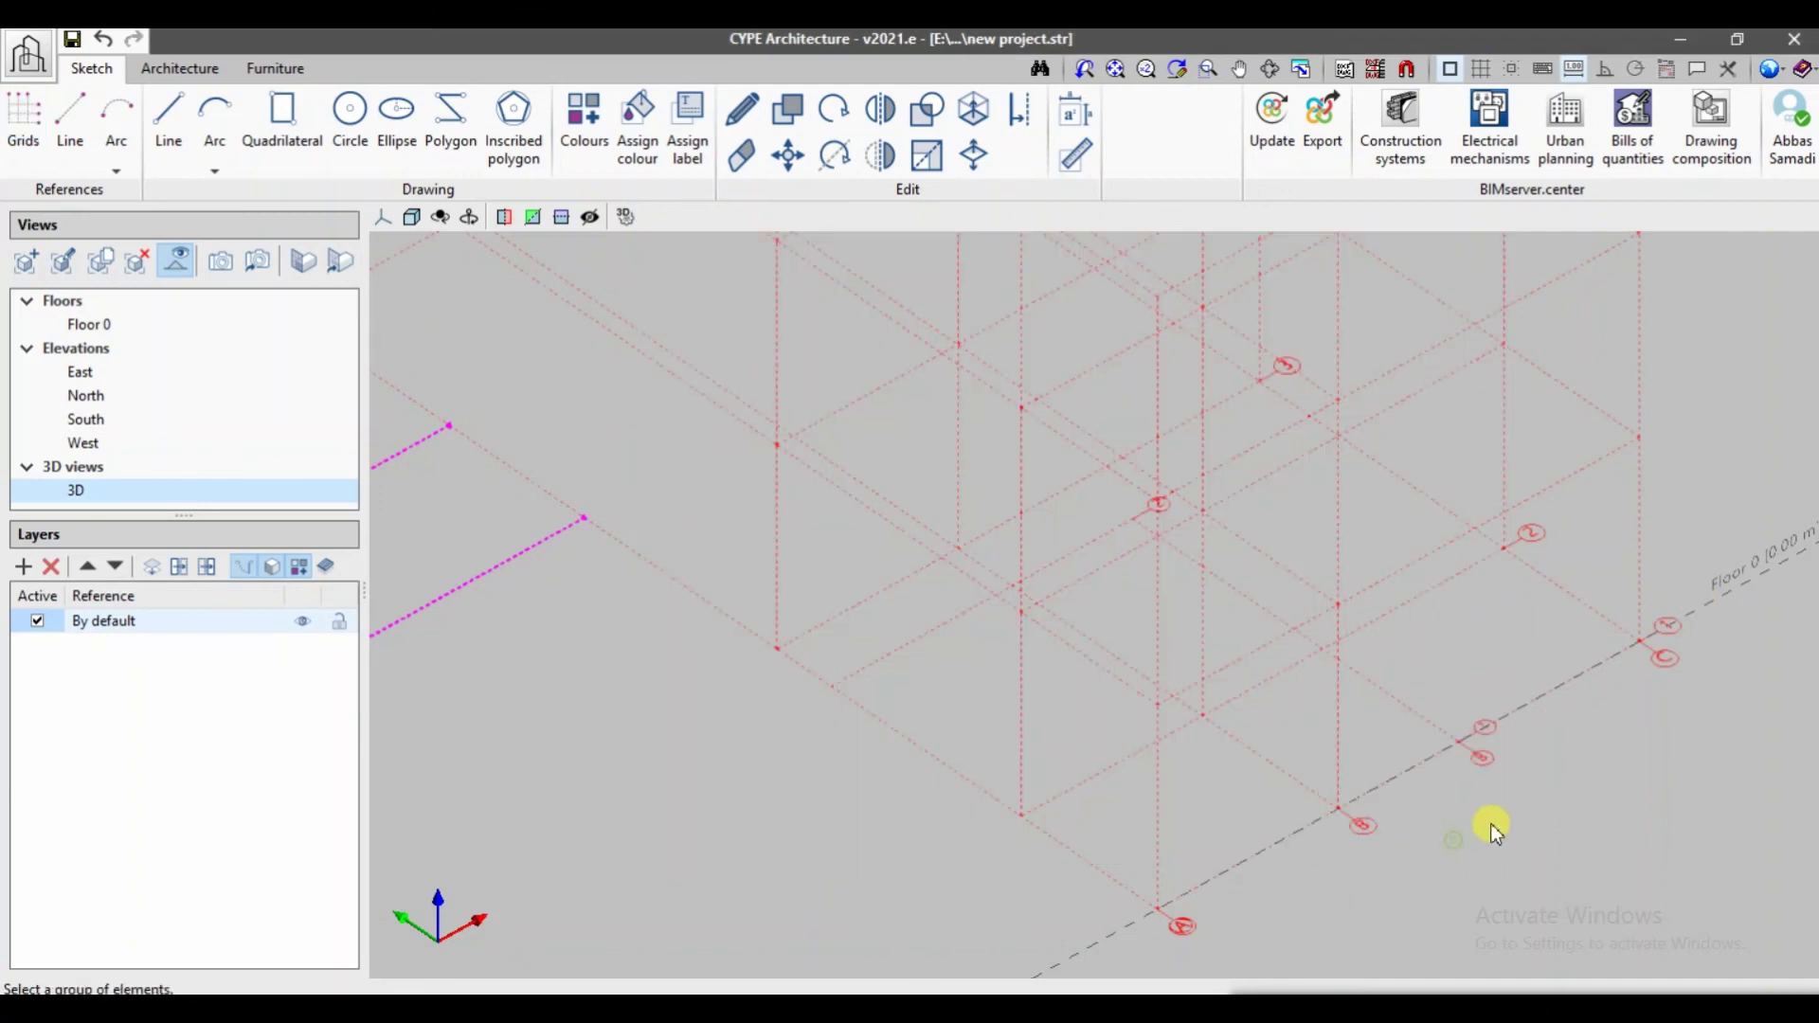
pyautogui.scroll(-4, 1494, 779)
pyautogui.moveTo(1503, 711); pyautogui.dragTo(1425, 806, button='middle')
pyautogui.scroll(-1, 1424, 747)
pyautogui.moveTo(1418, 743)
pyautogui.mouseDown(button='middle')
pyautogui.moveTo(1383, 792)
pyautogui.moveTo(1427, 744)
pyautogui.mouseUp(button='middle')
pyautogui.scroll(-1, 1406, 776)
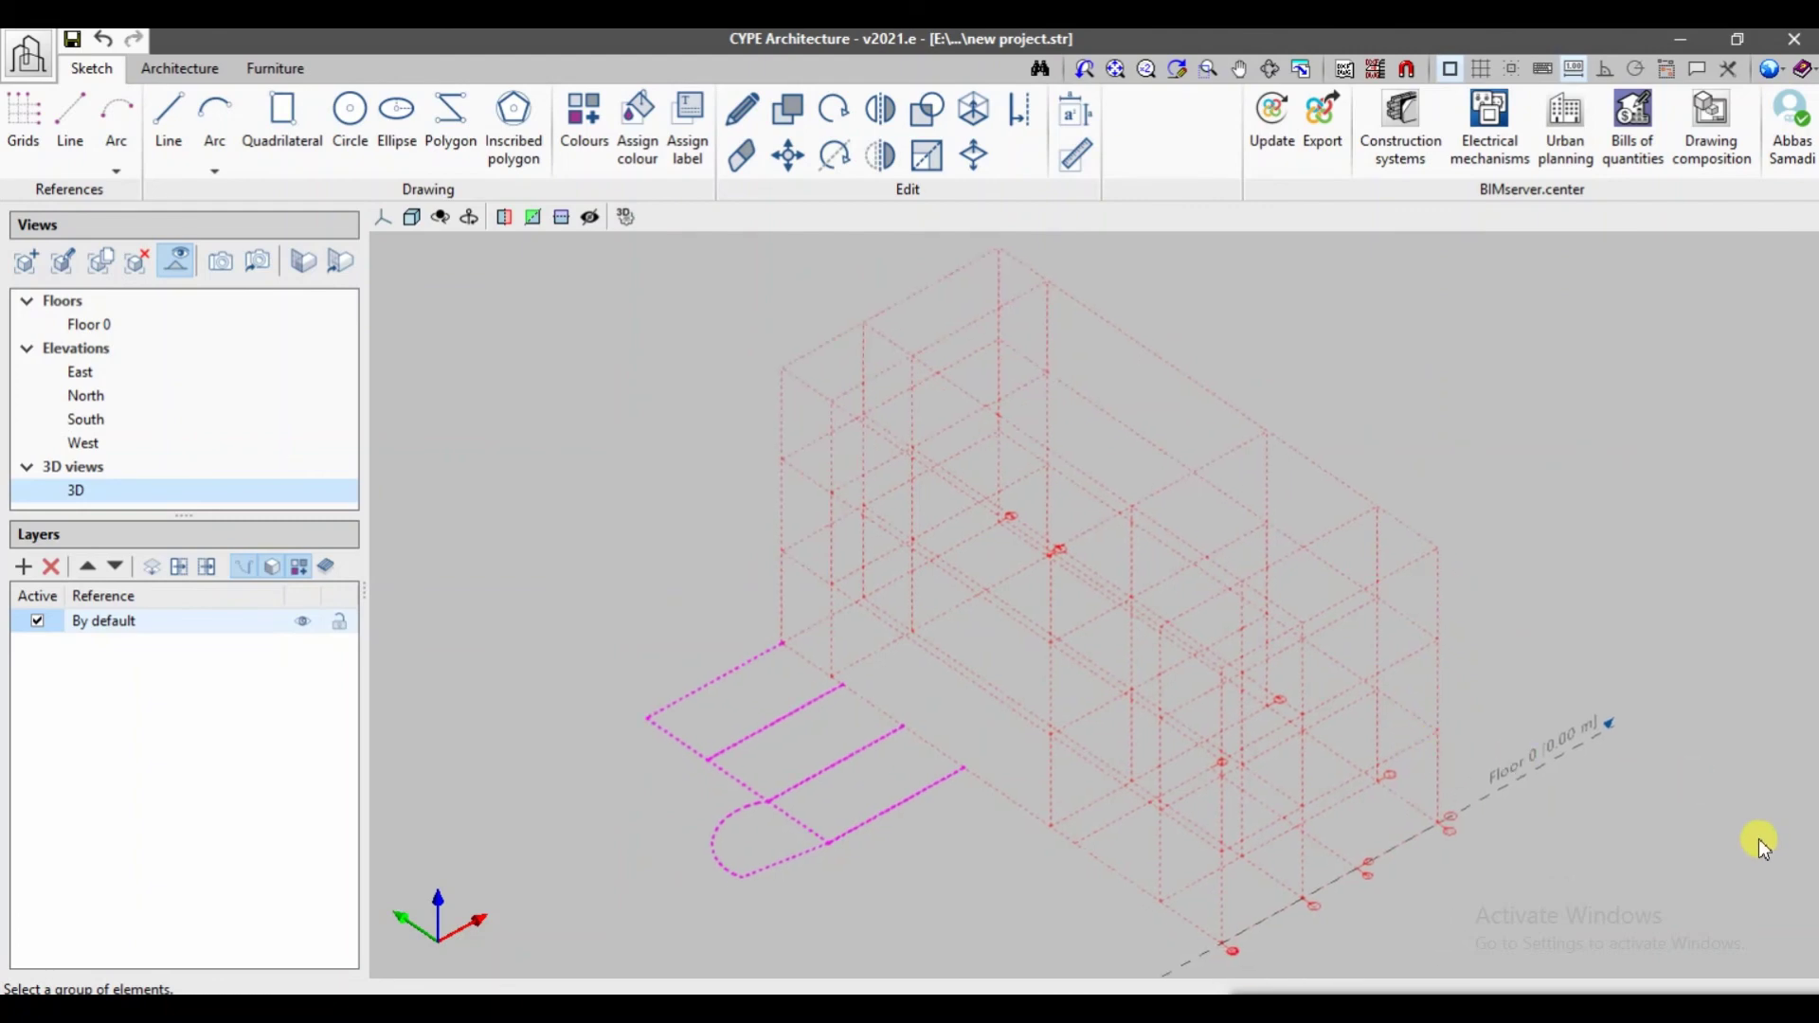